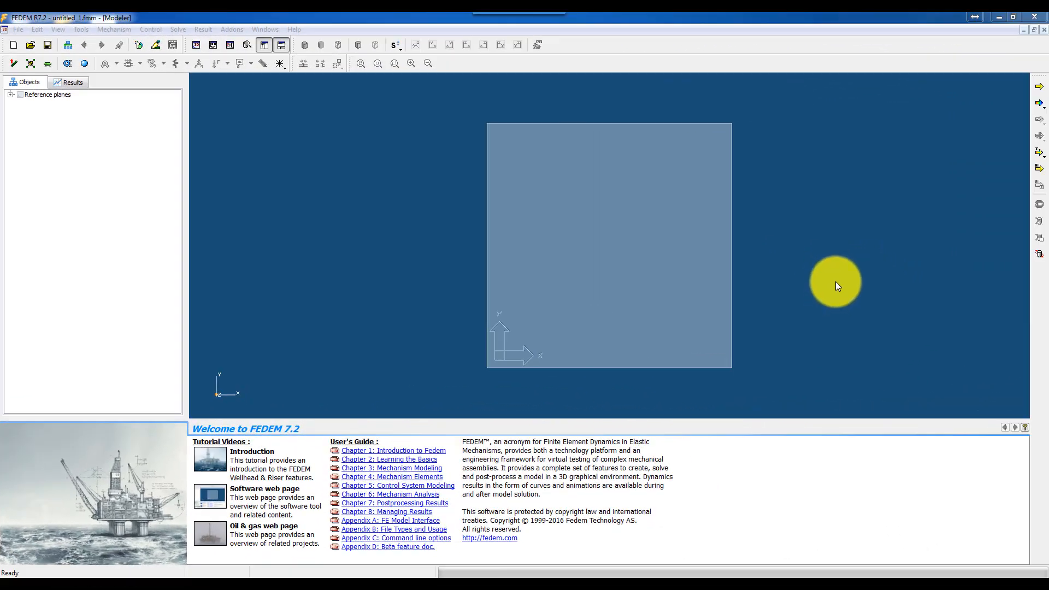
# Save the model as Demo.fmm in the folder D:\FEDEM\SLA Fedem tutorial
pyautogui.click(18, 30)
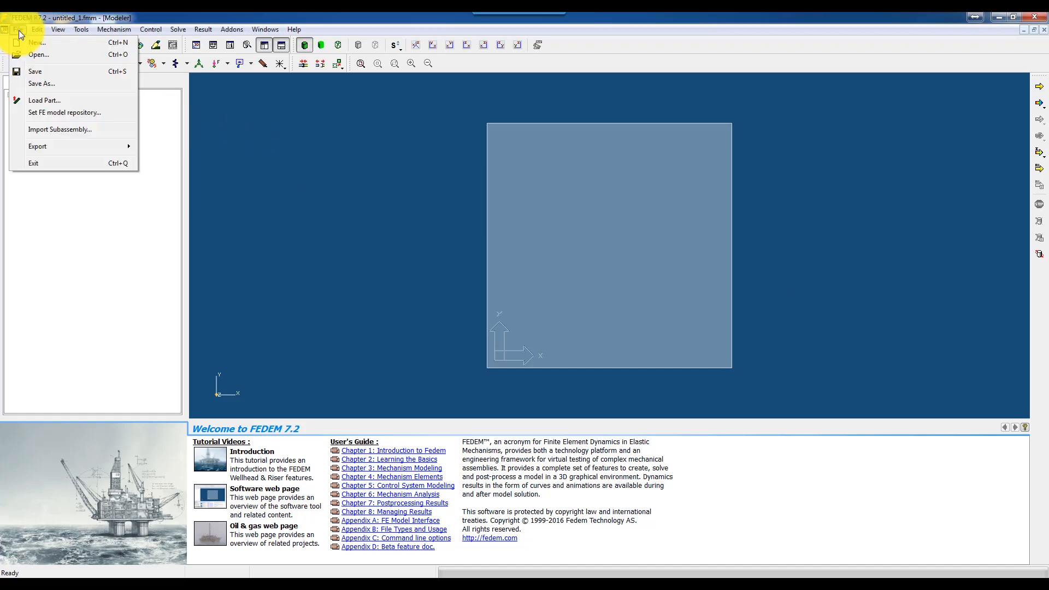
pyautogui.click(51, 71)
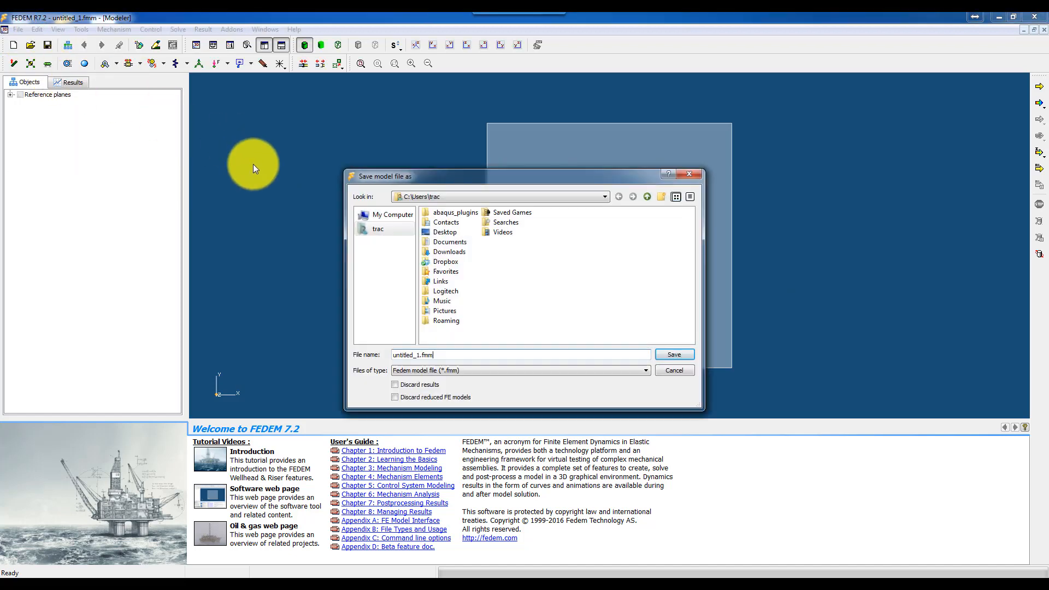
pyautogui.click(382, 216)
pyautogui.doubleClick(436, 221)
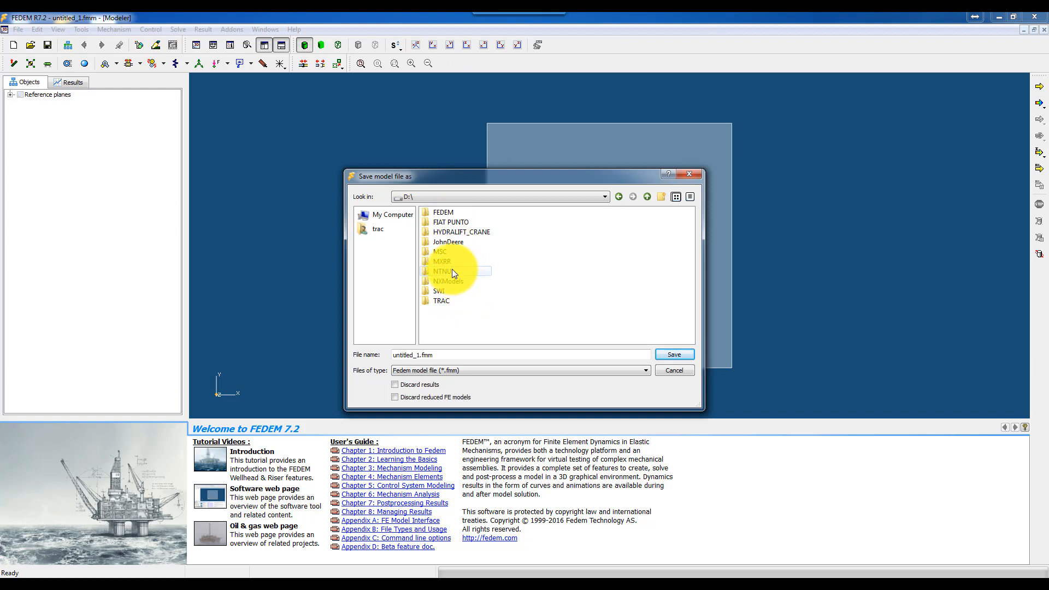
pyautogui.doubleClick(443, 213)
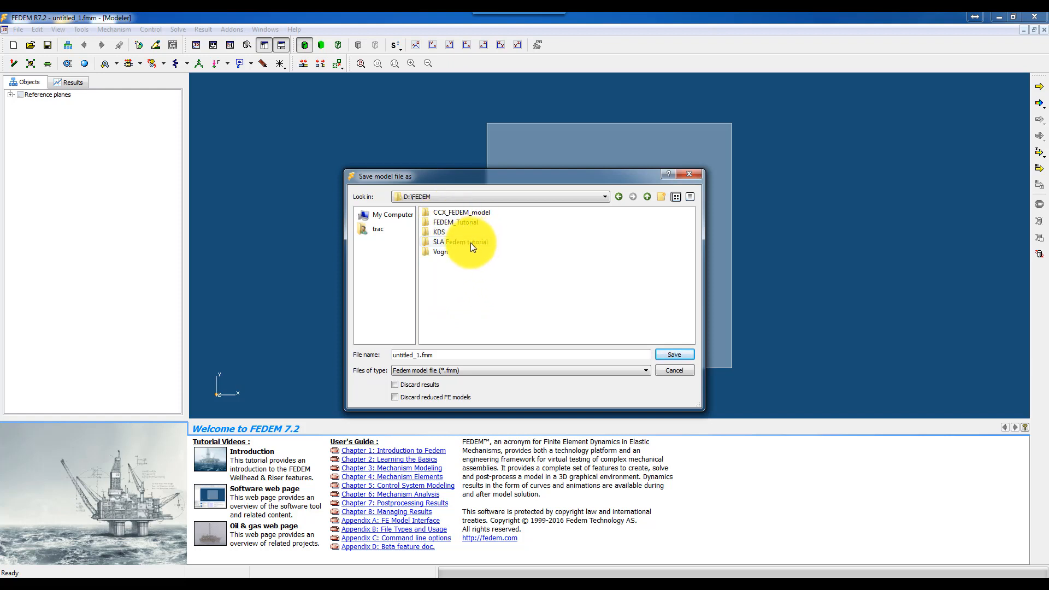
pyautogui.doubleClick(468, 243)
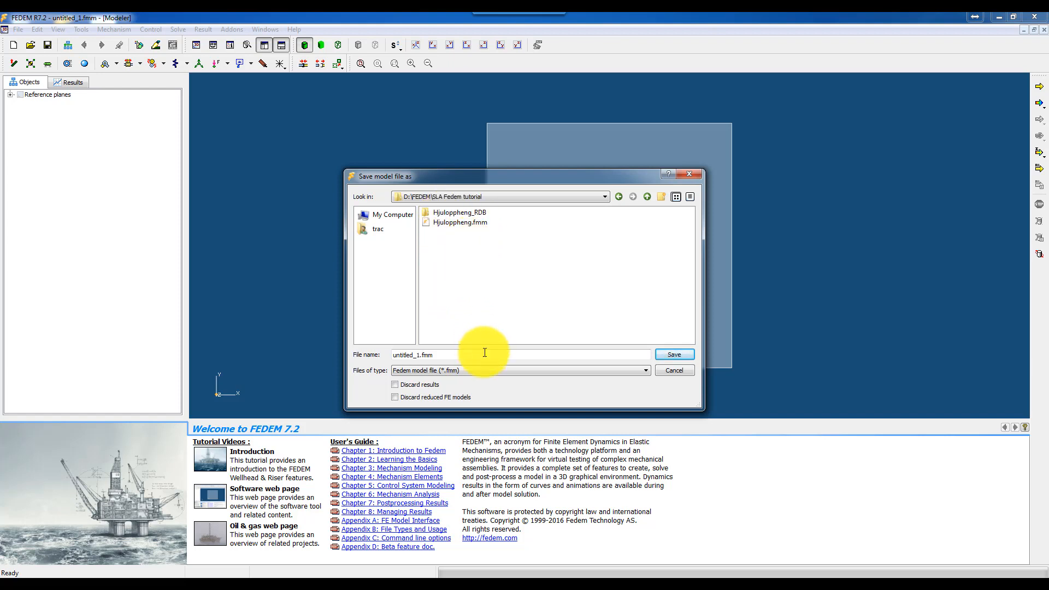
pyautogui.tripleClick(419, 355)
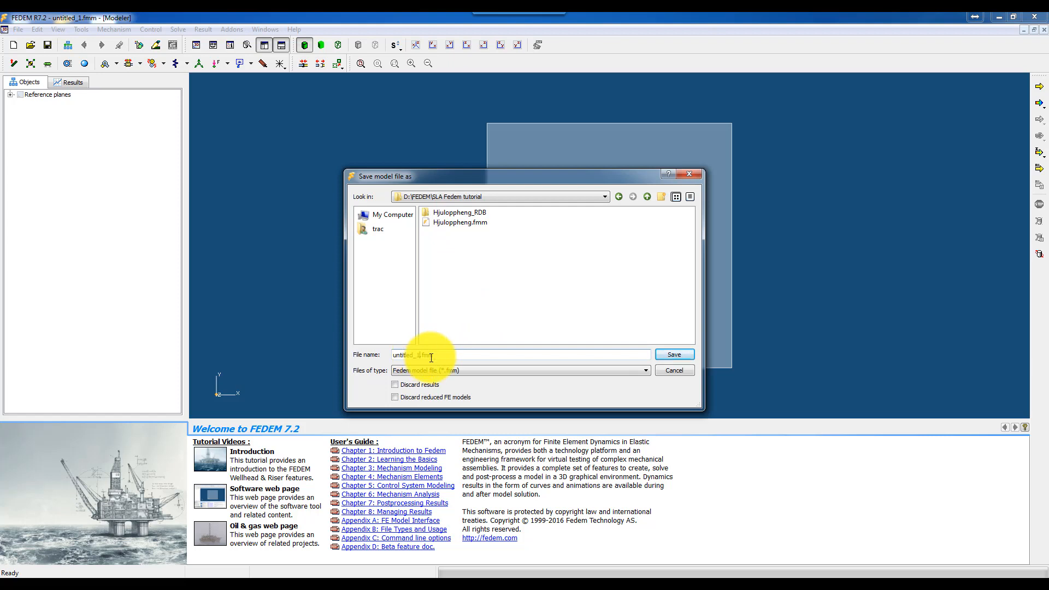
pyautogui.press('BackSpace')
pyautogui.write('Demo')
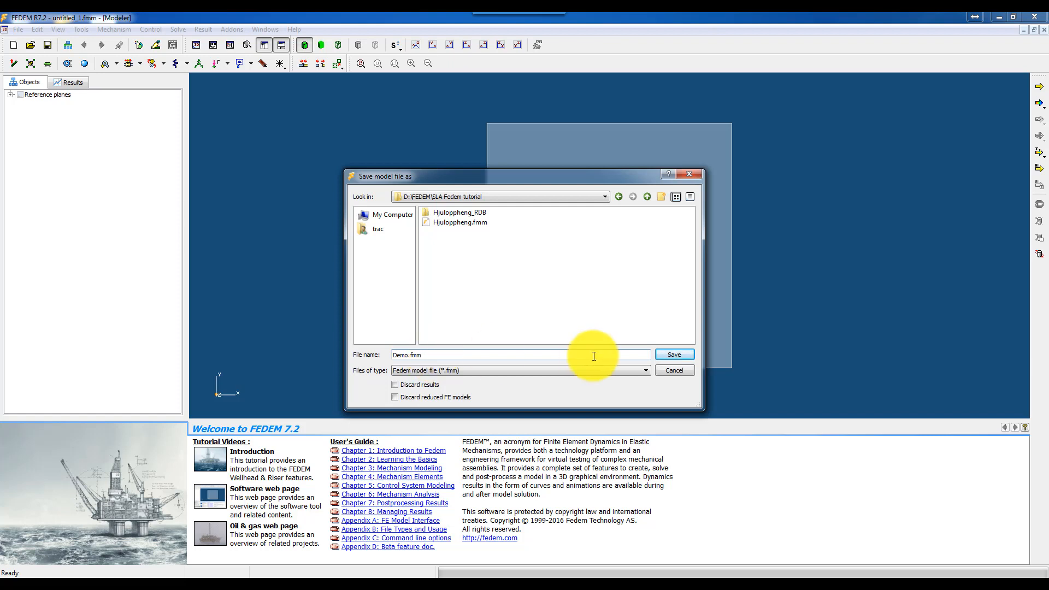
pyautogui.click(657, 355)
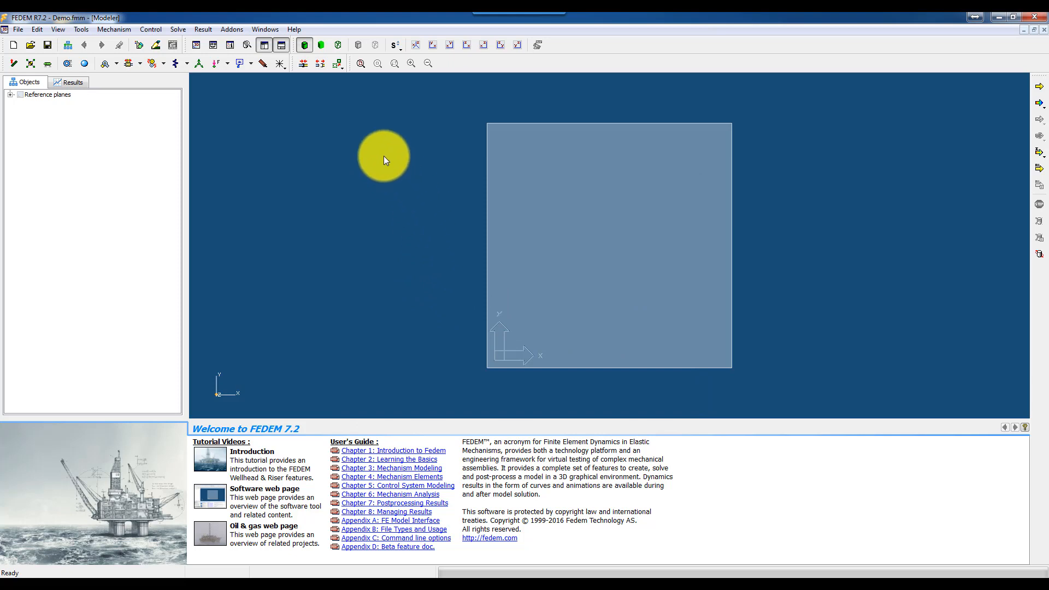
# Load the Nastran parts knuckle.nas, lca.nas and uca.nas together, without unit conversion and with paths relative to the model file
pyautogui.click(14, 64)
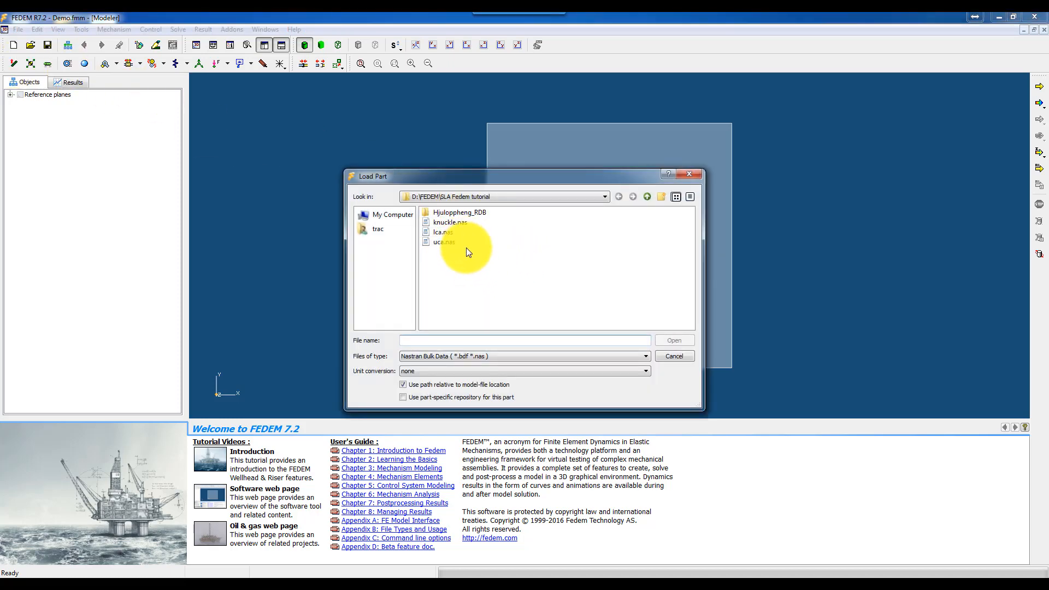
pyautogui.moveTo(469, 175); pyautogui.dragTo(389, 148)
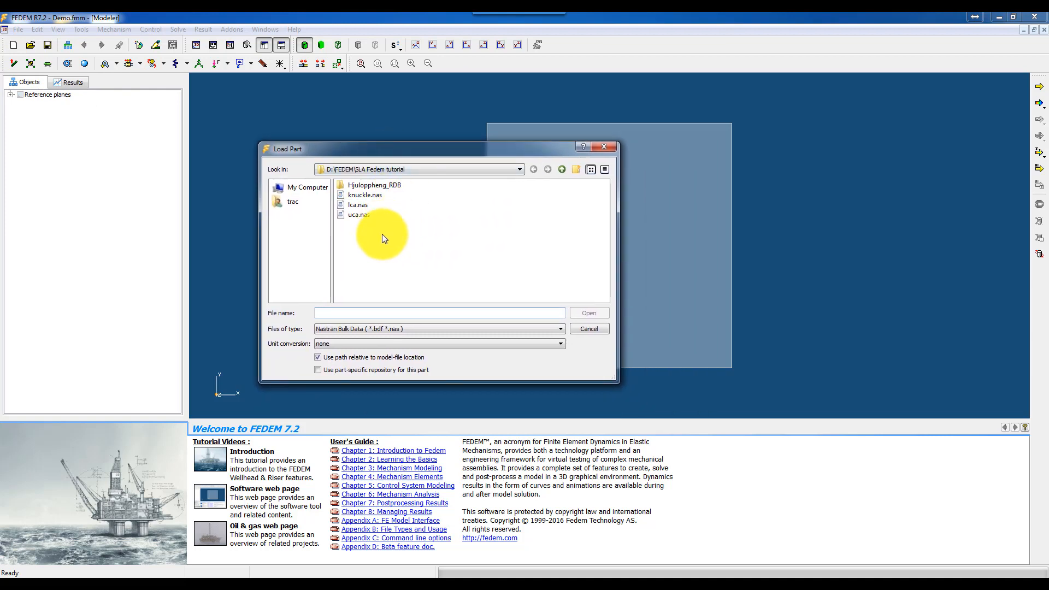
pyautogui.click(364, 195)
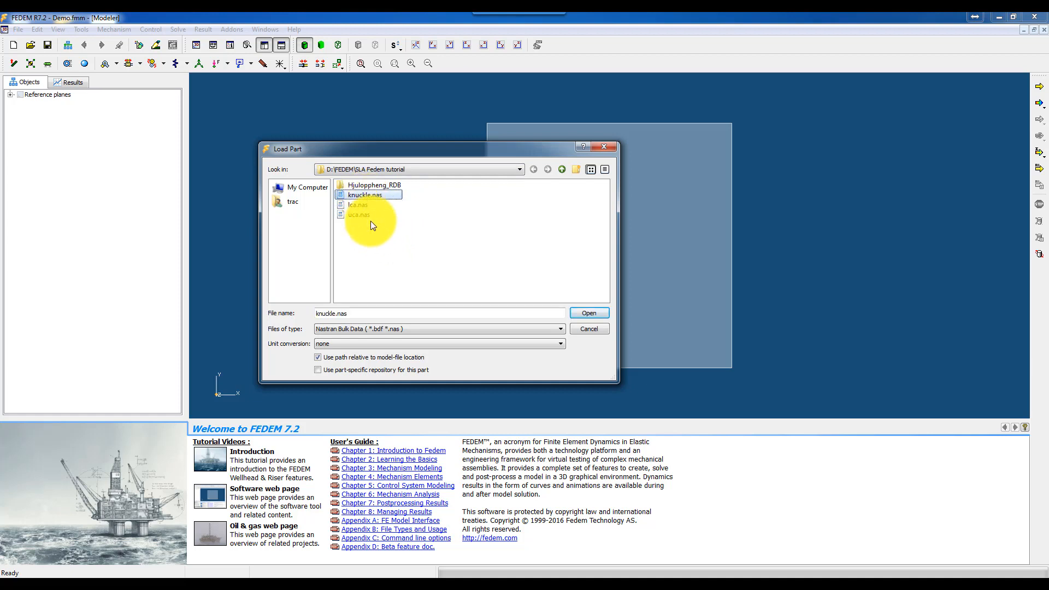
pyautogui.keyDown('shift'); pyautogui.click(360, 214); pyautogui.keyUp('shift')
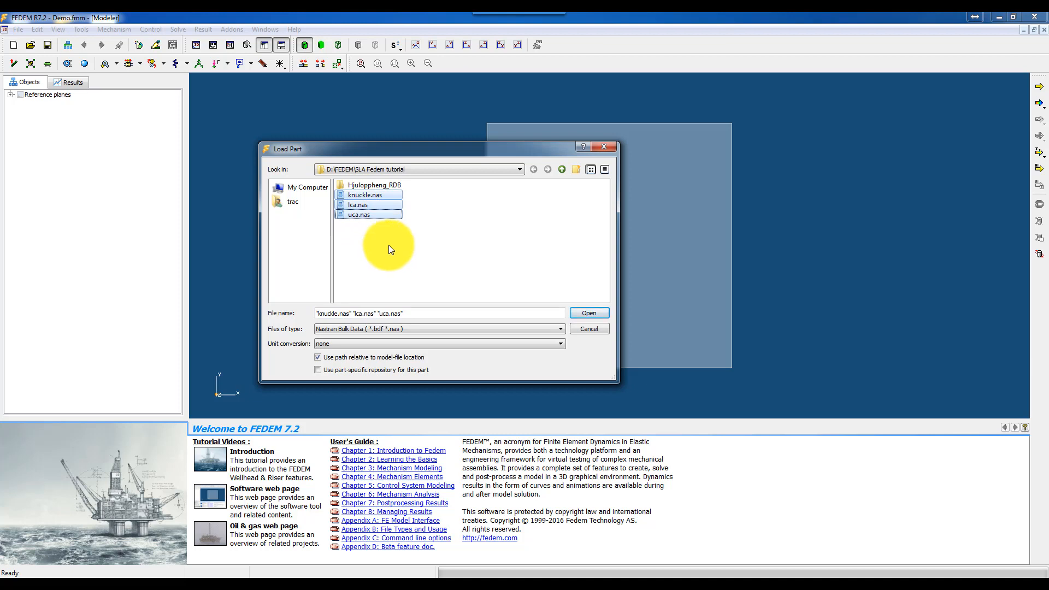
pyautogui.click(589, 314)
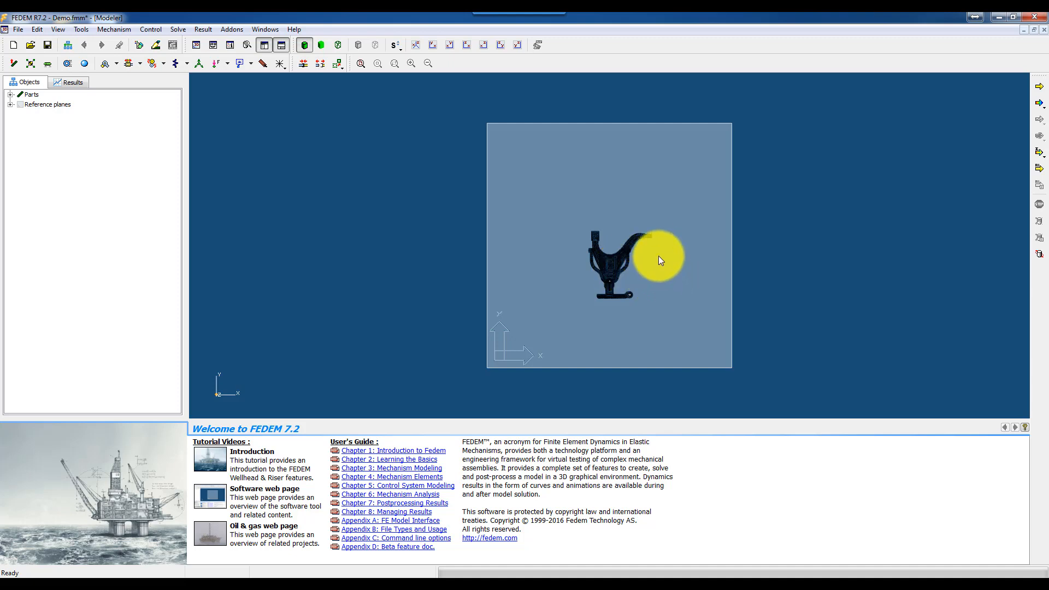
# Examine the loaded knuckle and control arm meshes from several angles and up close
pyautogui.moveTo(658, 246); pyautogui.dragTo(624, 226, button='middle')
pyautogui.moveTo(604, 183); pyautogui.dragTo(515, 256, button='middle')
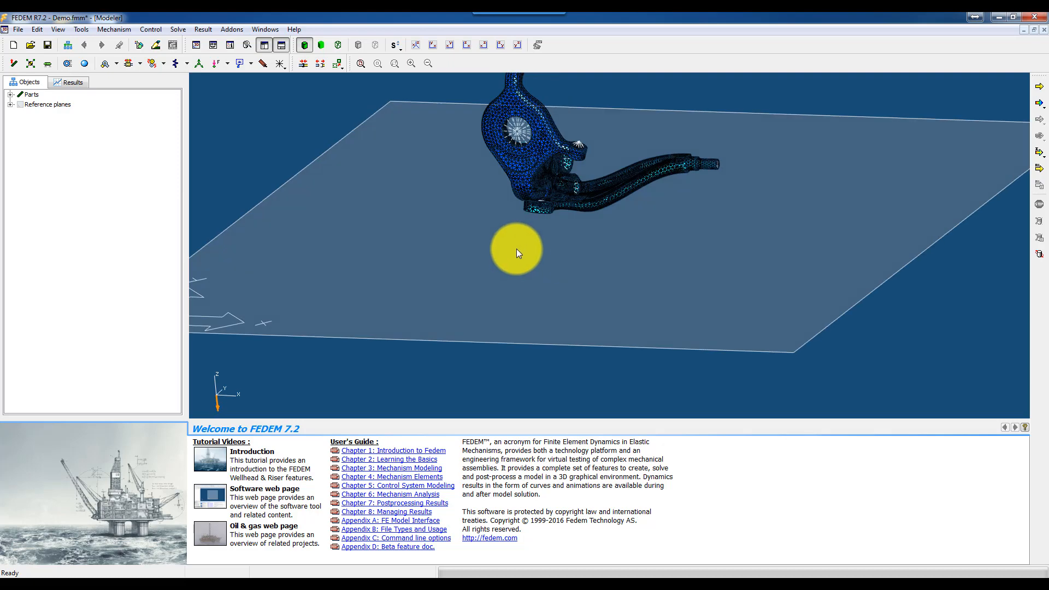
pyautogui.moveTo(521, 158); pyautogui.dragTo(637, 241, button='middle')
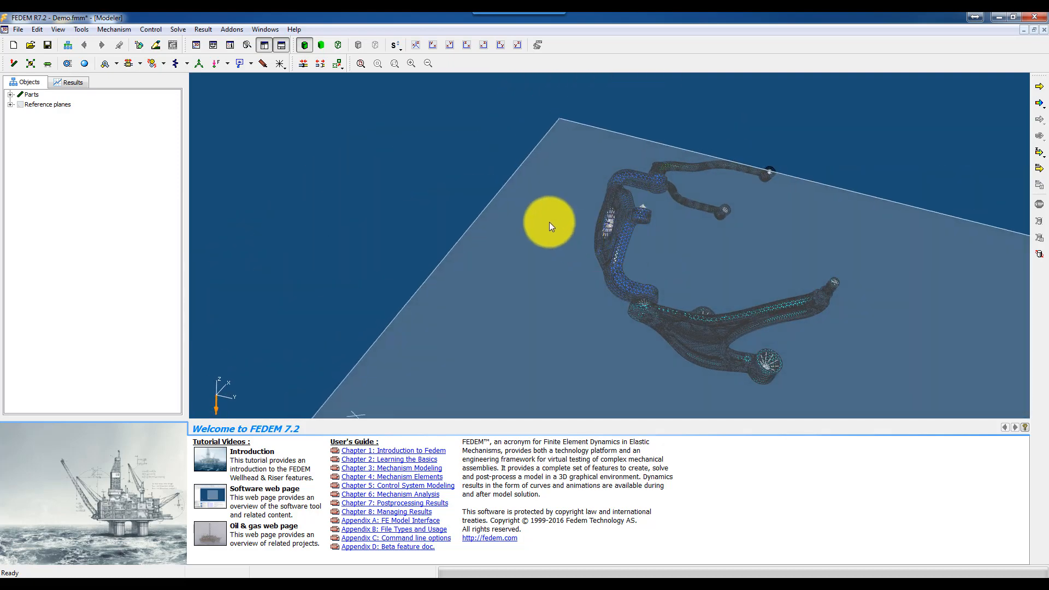
pyautogui.moveTo(540, 225); pyautogui.dragTo(391, 156, button='middle')
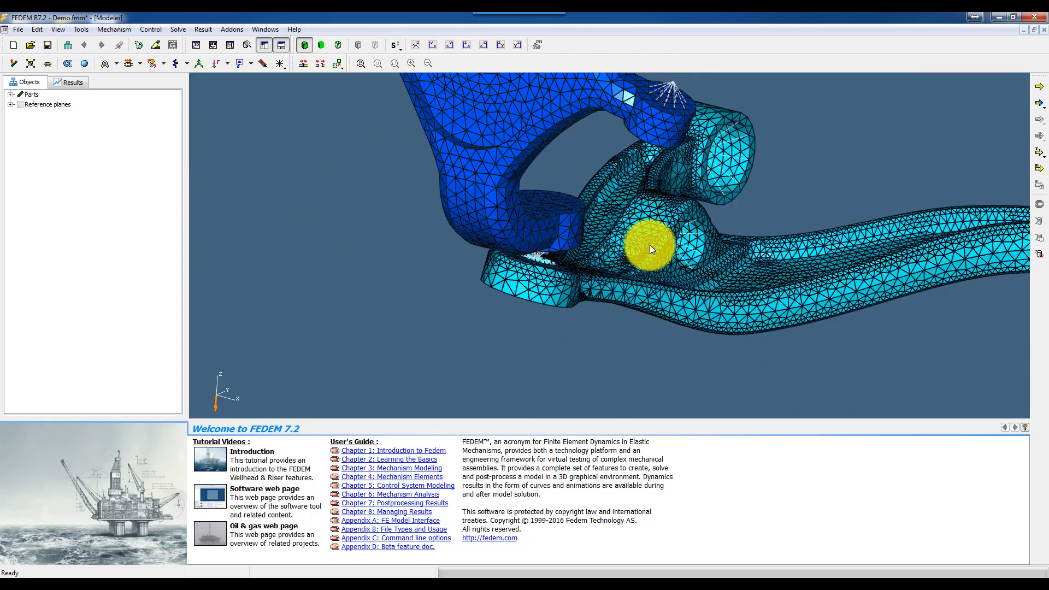
pyautogui.moveTo(639, 251); pyautogui.dragTo(516, 245, button='middle')
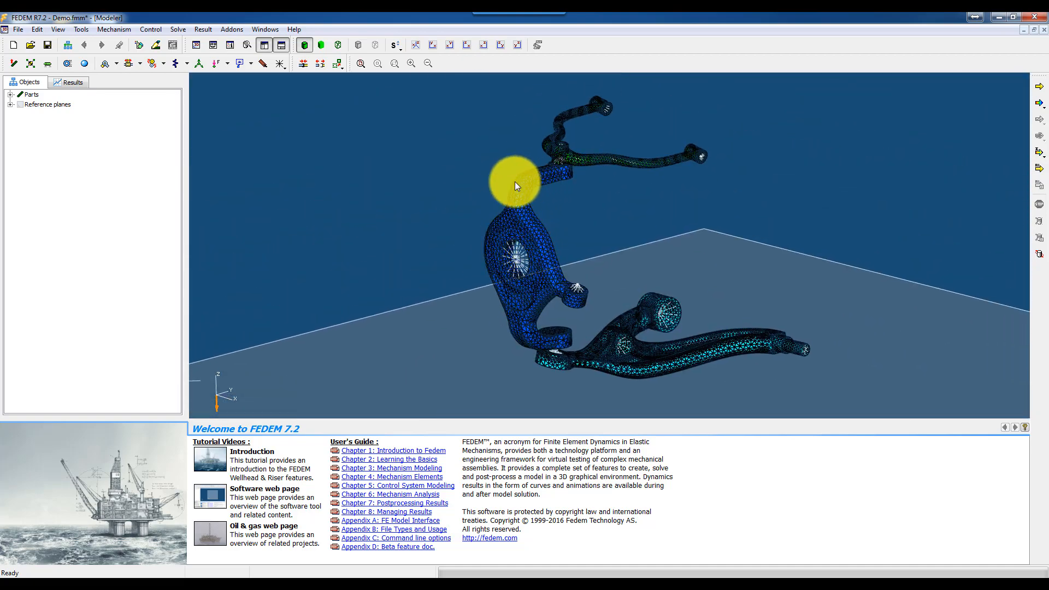
pyautogui.moveTo(499, 161); pyautogui.dragTo(389, 169, button='middle')
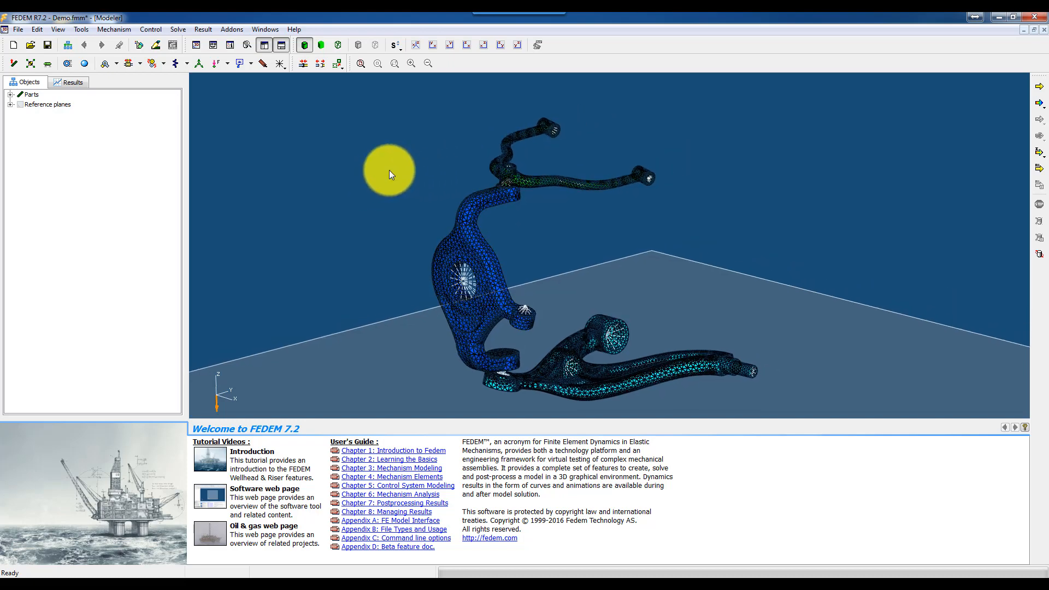
# Change the appearance of the blue knuckle part so its lines are displayed as Outline
pyautogui.click(157, 46)
pyautogui.click(480, 258)
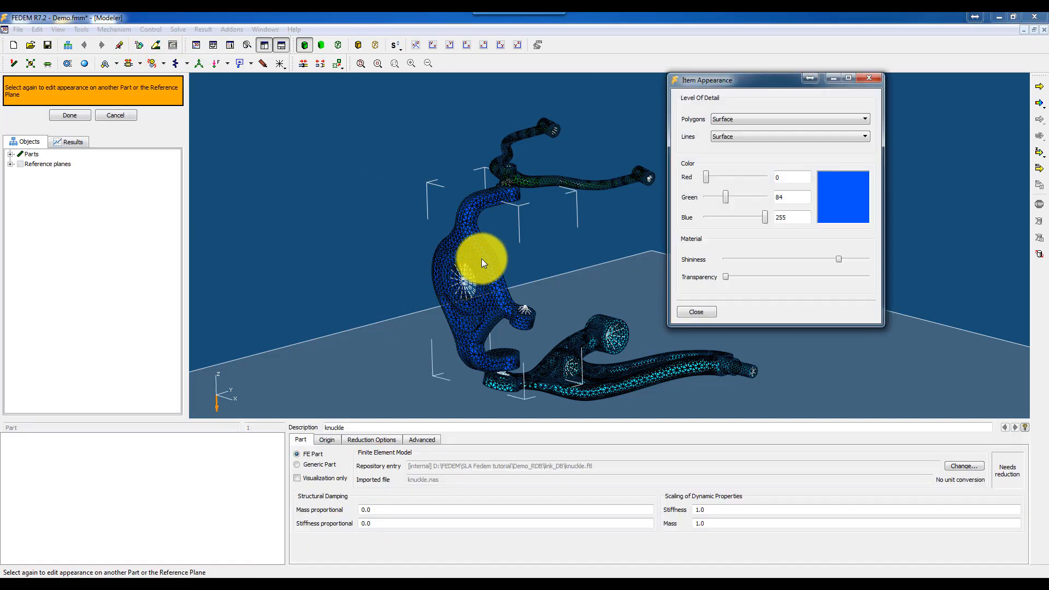
pyautogui.click(736, 136)
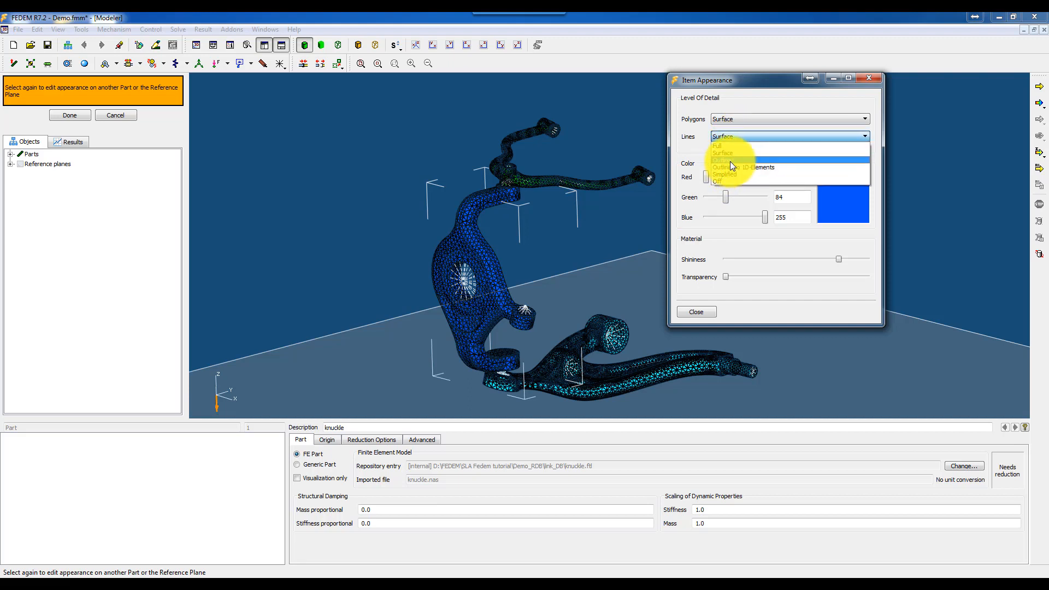
pyautogui.click(730, 160)
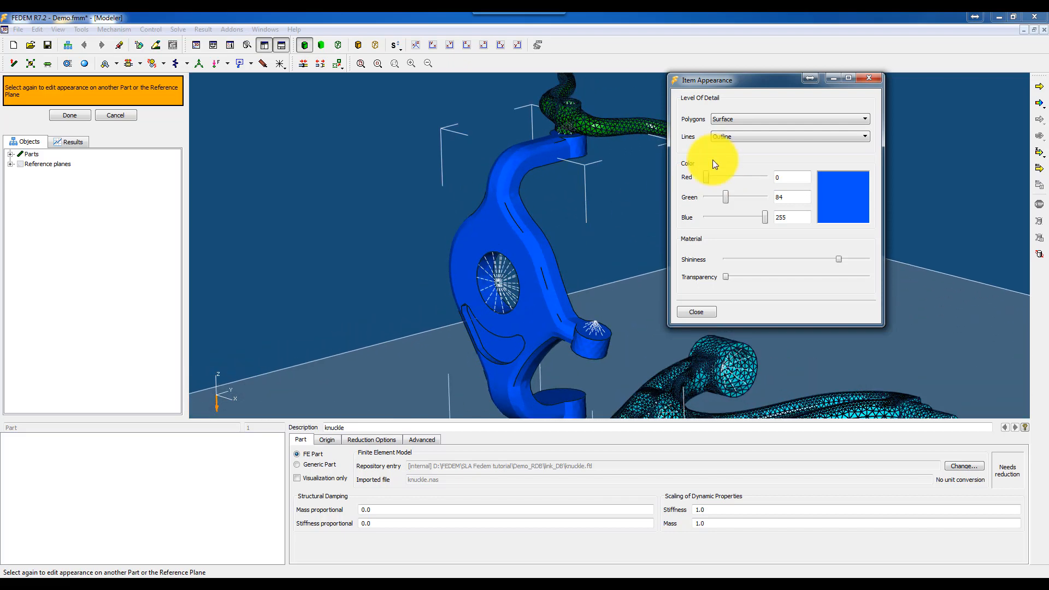
pyautogui.click(726, 137)
pyautogui.click(728, 150)
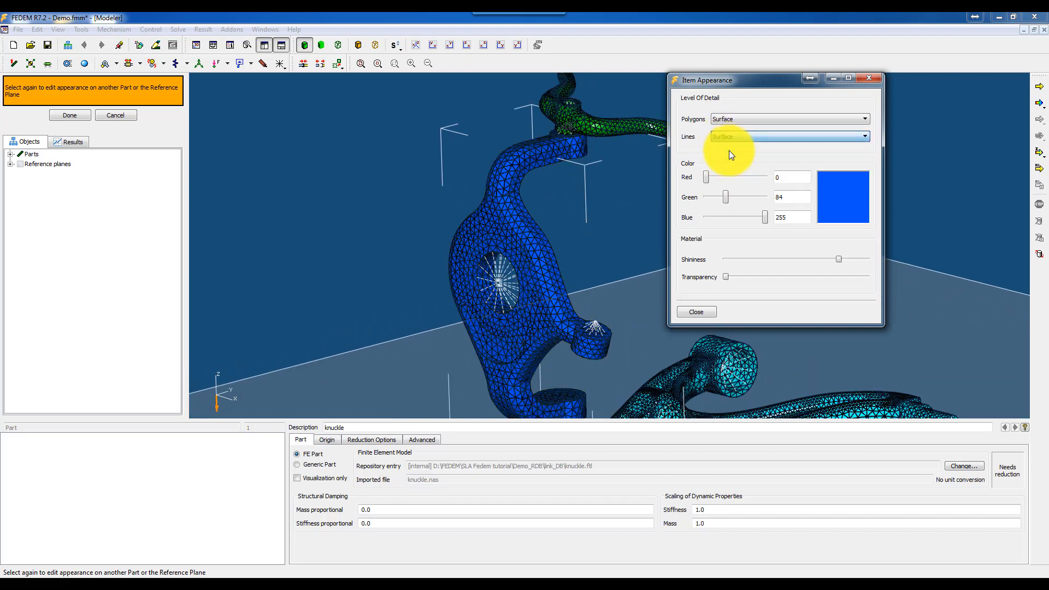
pyautogui.click(723, 138)
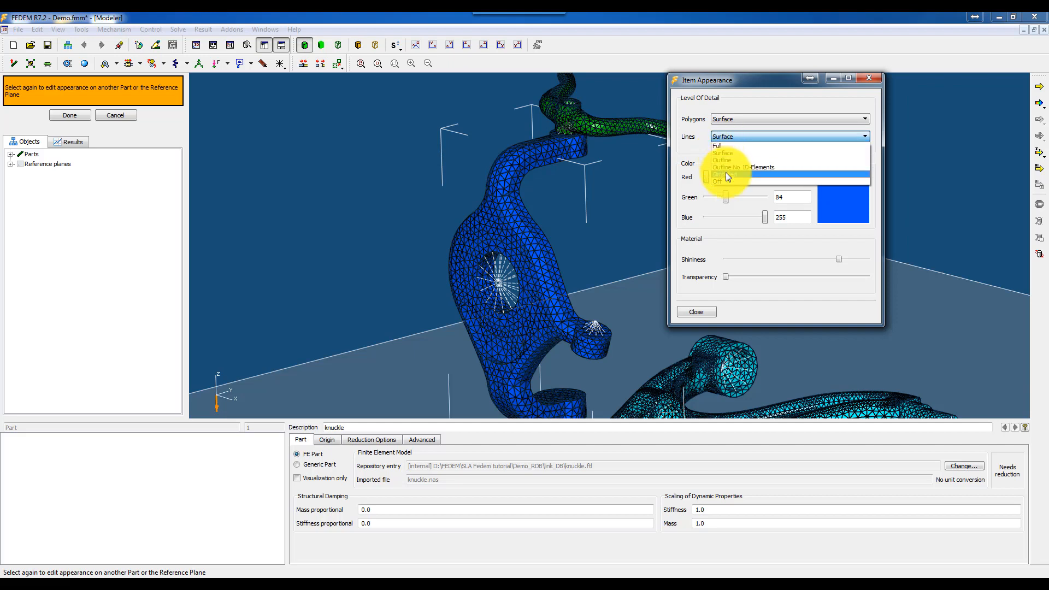
pyautogui.click(725, 160)
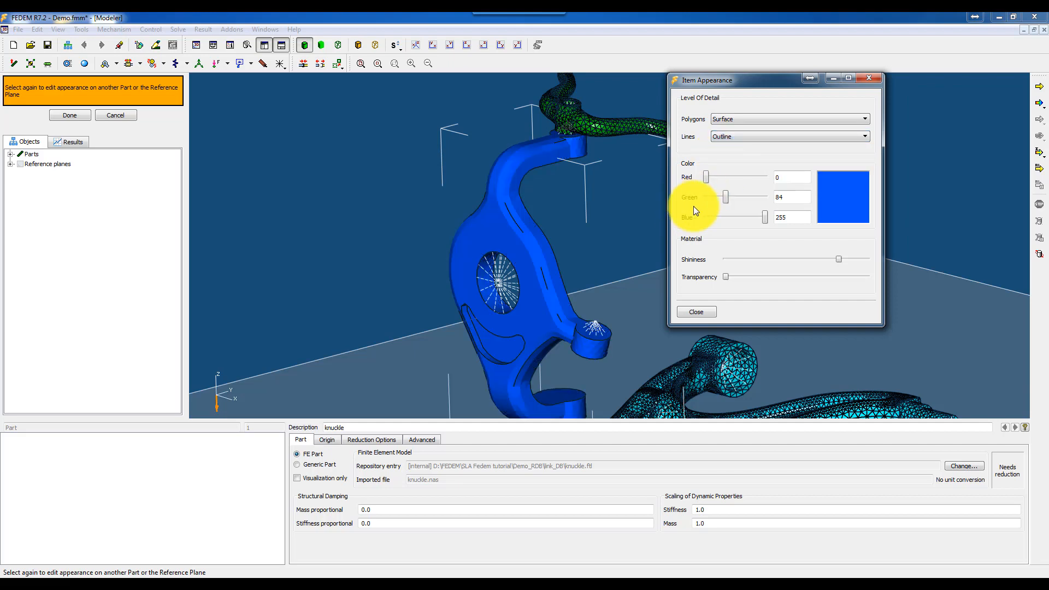
# Set the line display of the green uca part and the cyan lca part to Outline
pyautogui.click(596, 125)
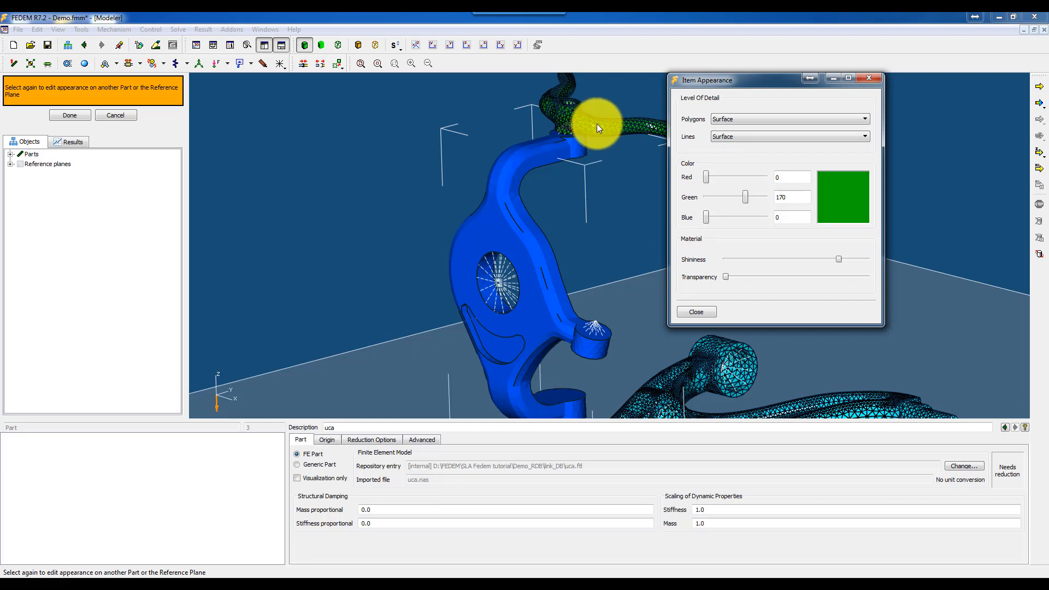
pyautogui.click(732, 138)
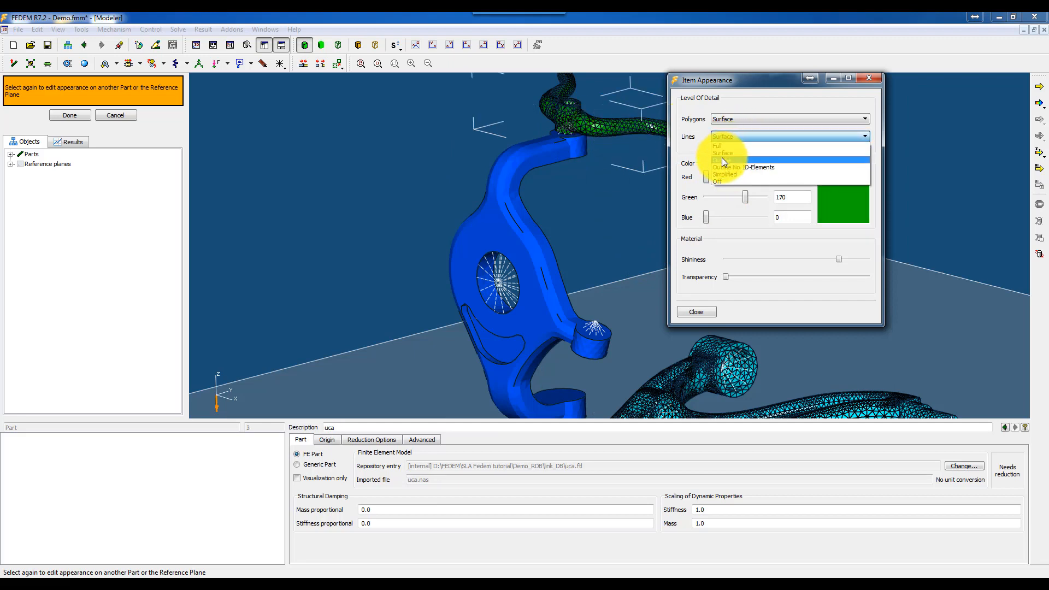
pyautogui.click(722, 159)
pyautogui.click(702, 371)
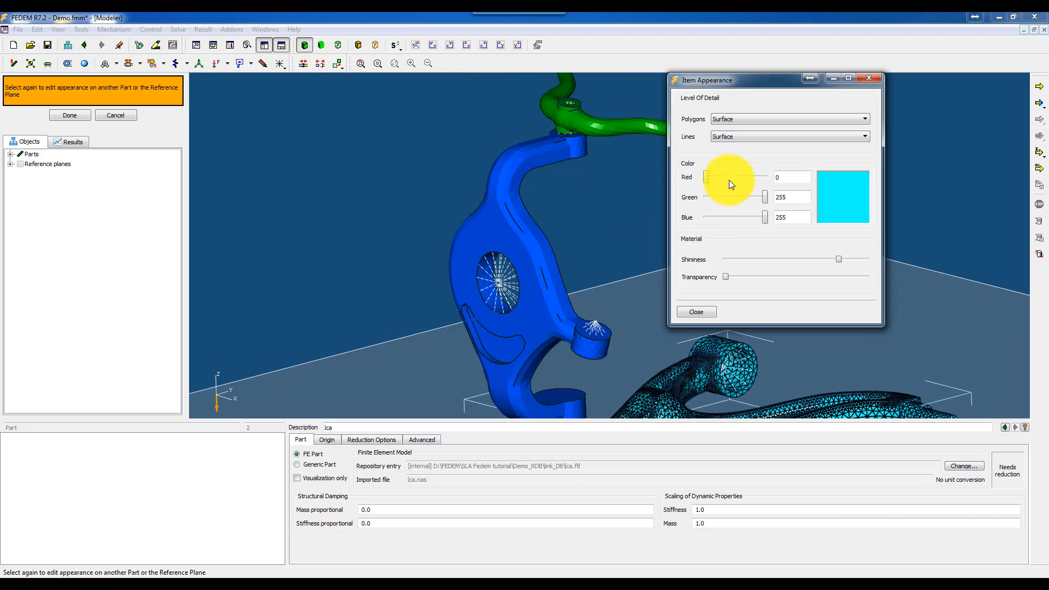
pyautogui.click(725, 137)
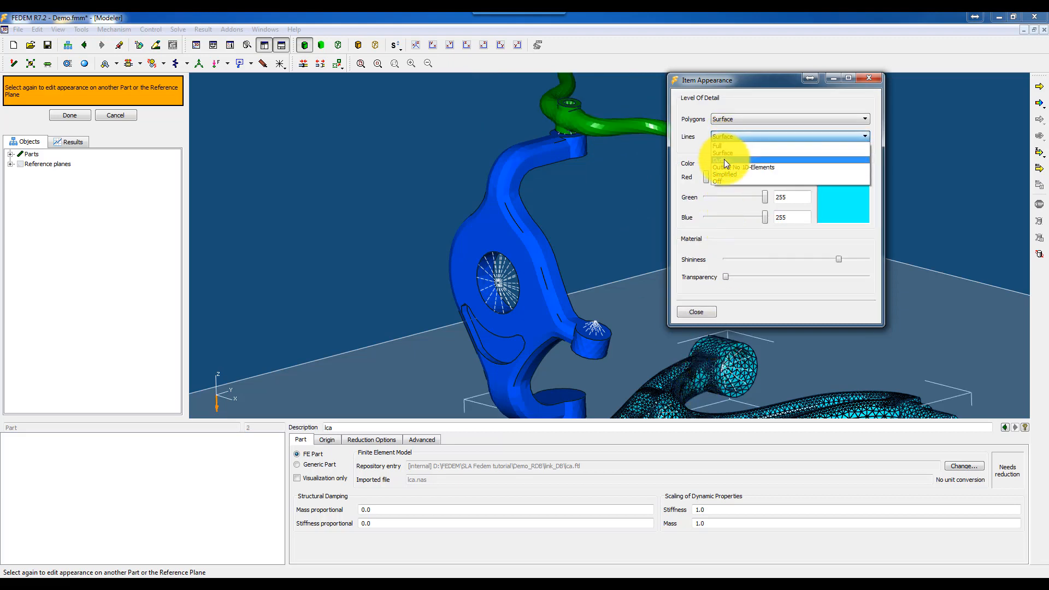
pyautogui.click(723, 159)
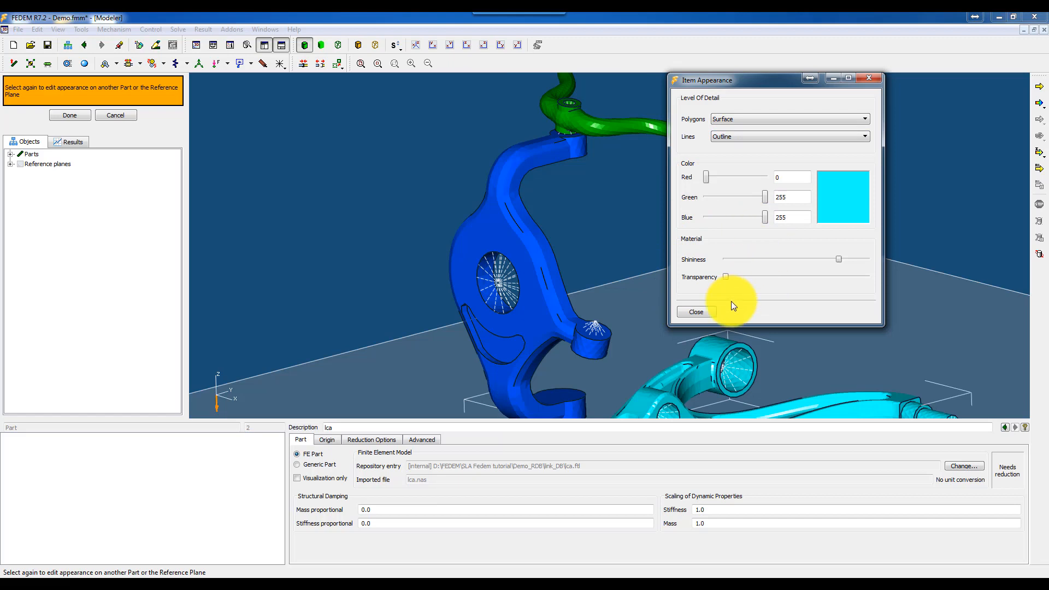
# Make the lca, knuckle and uca parts see-through by raising each one's transparency to roughly three quarters, and finish editing appearance
pyautogui.moveTo(725, 277); pyautogui.dragTo(824, 288)
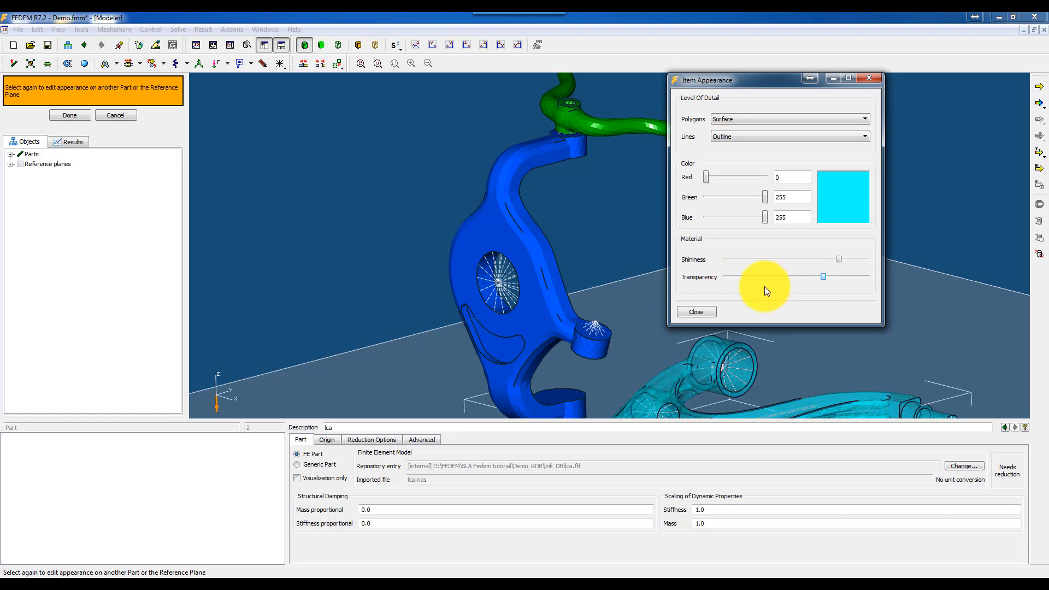
pyautogui.click(537, 268)
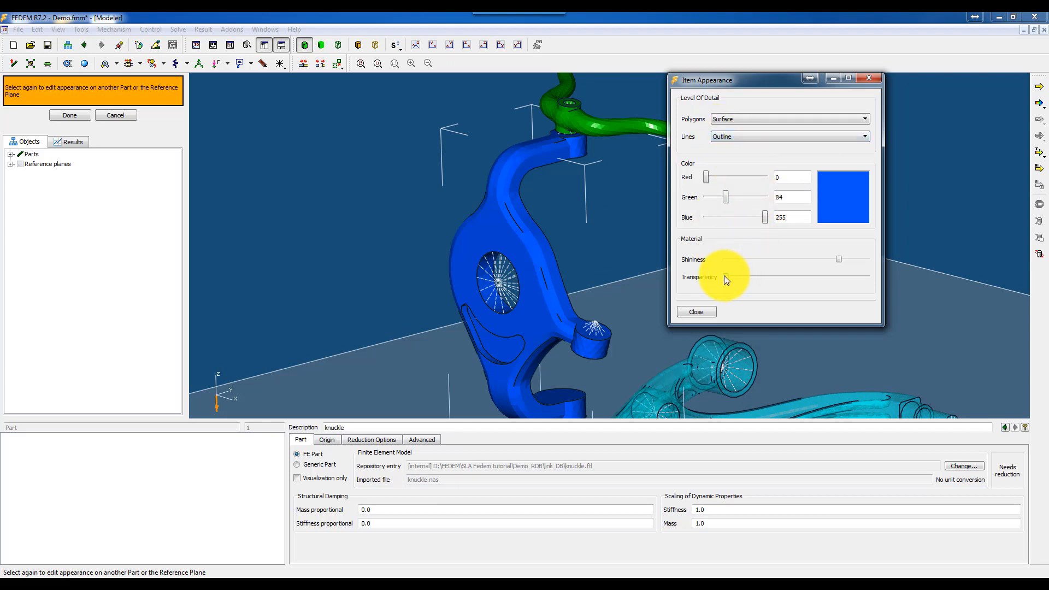
pyautogui.moveTo(726, 277); pyautogui.dragTo(758, 277)
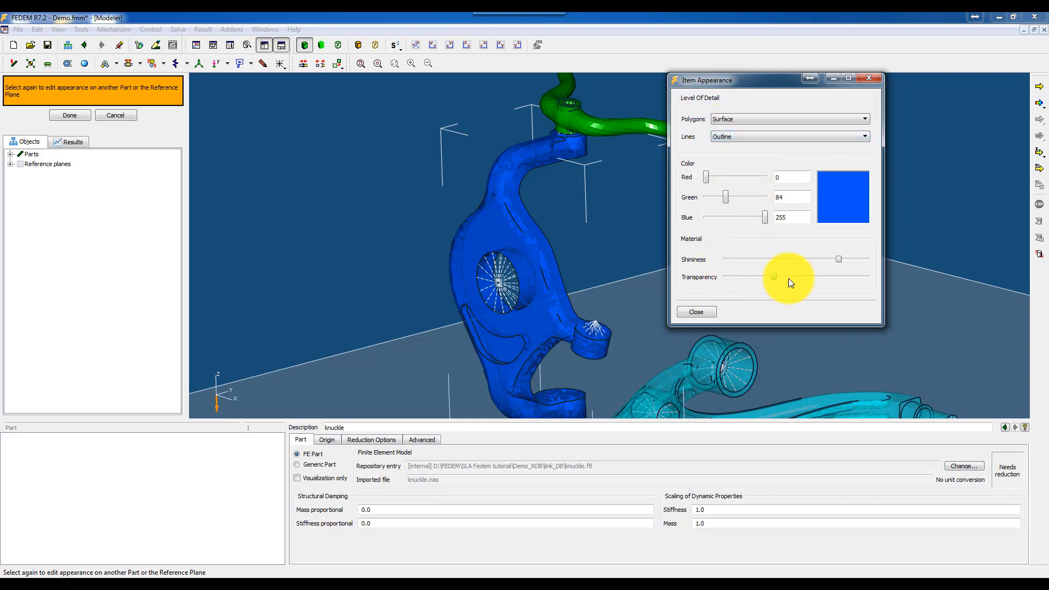
pyautogui.moveTo(833, 280); pyautogui.dragTo(839, 280)
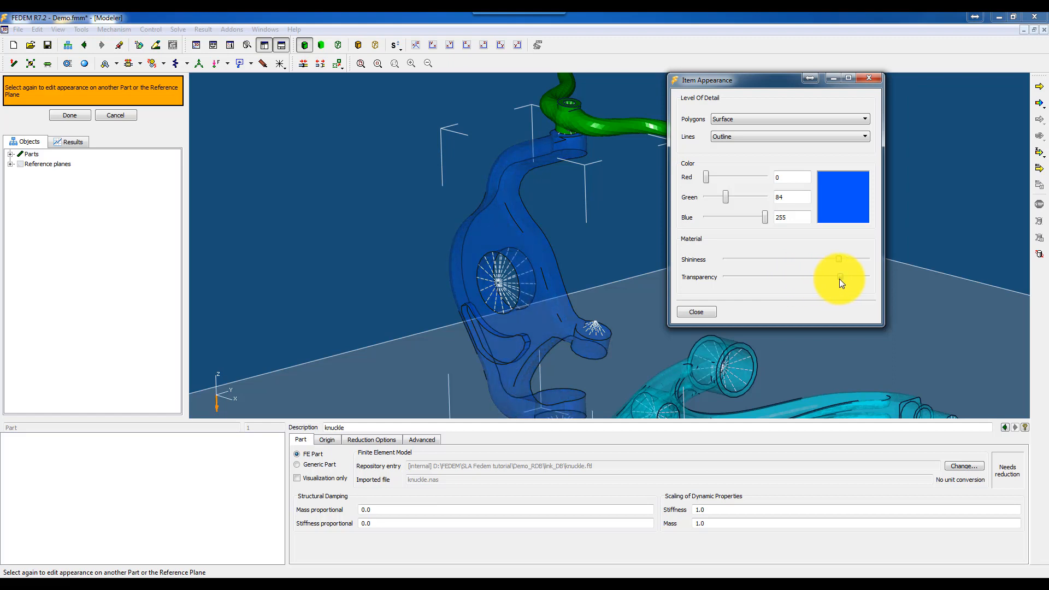
pyautogui.click(588, 124)
pyautogui.moveTo(725, 277); pyautogui.dragTo(827, 279)
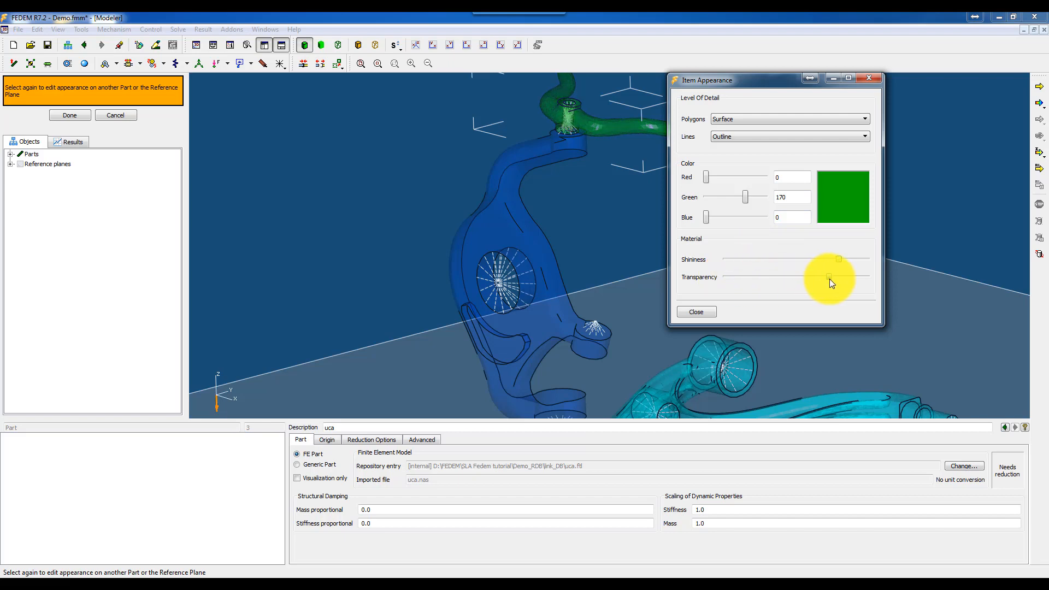
pyautogui.click(697, 312)
pyautogui.moveTo(381, 280); pyautogui.dragTo(350, 210, button='middle')
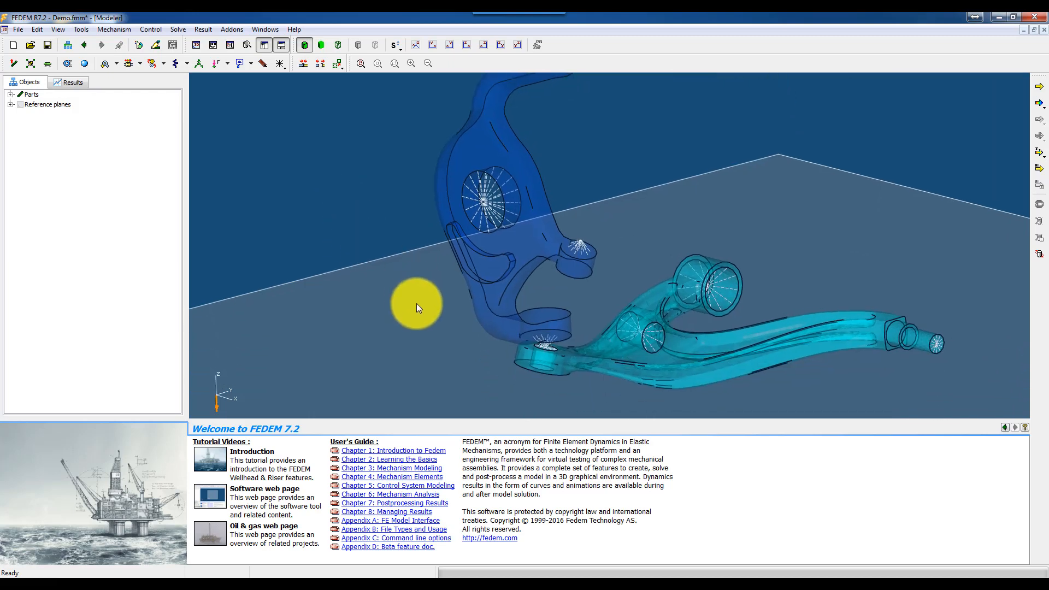
# Compare the line-only and shaded displays of the suspension parts, and examine the uca's far bushing and its spider elements up close
pyautogui.moveTo(419, 305); pyautogui.dragTo(401, 275, button='middle')
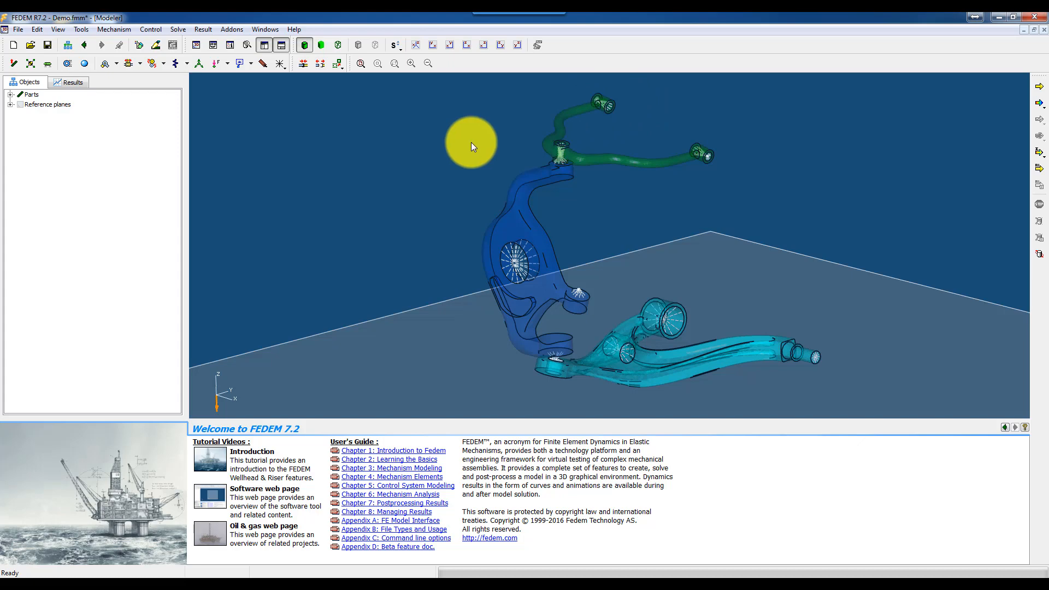
pyautogui.click(338, 45)
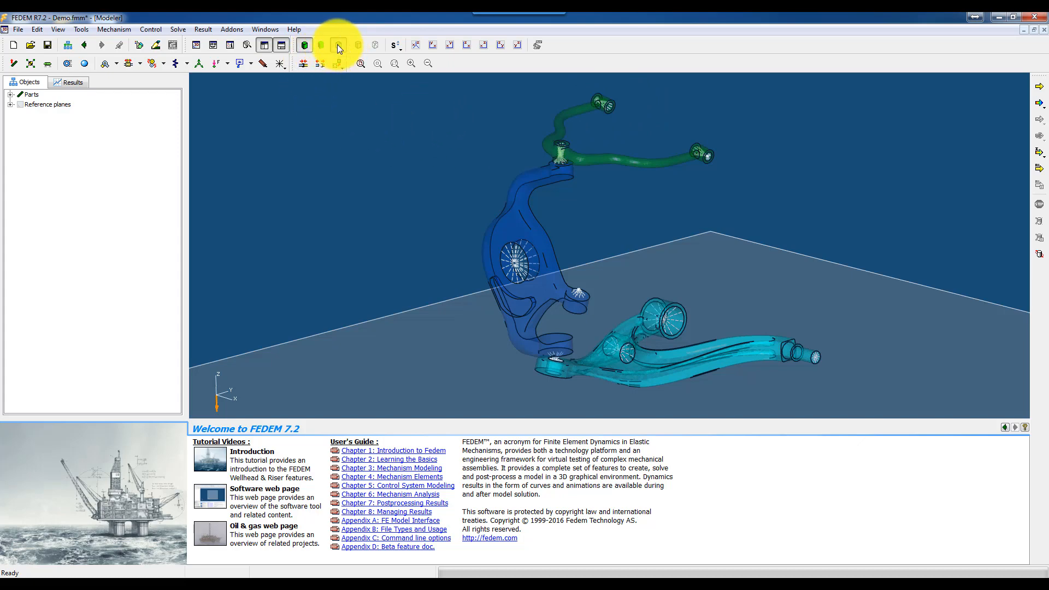
pyautogui.scroll(3, 603, 136)
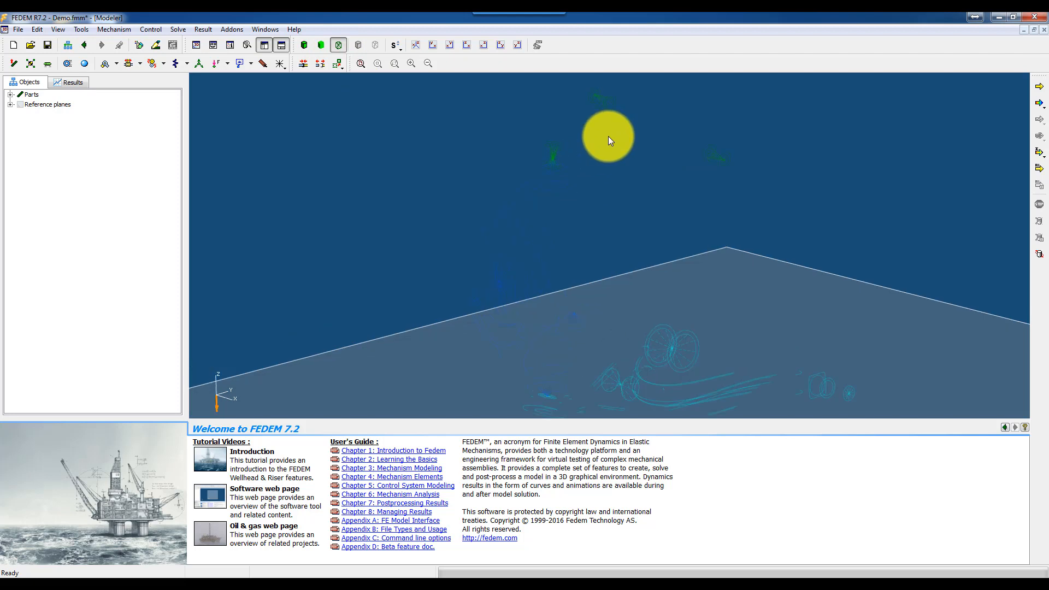
pyautogui.click(304, 46)
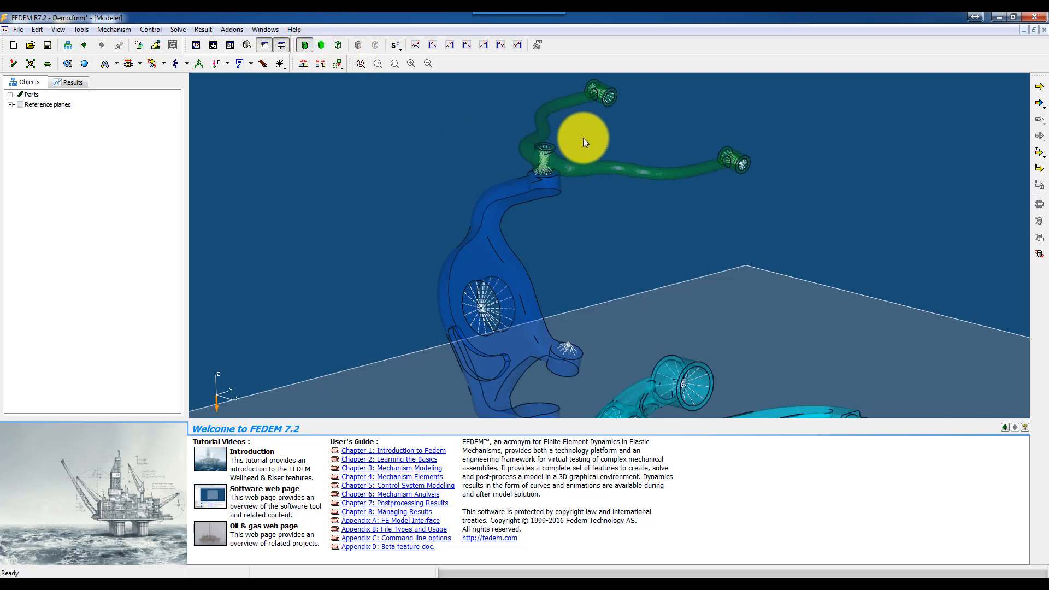
pyautogui.scroll(5, 540, 192)
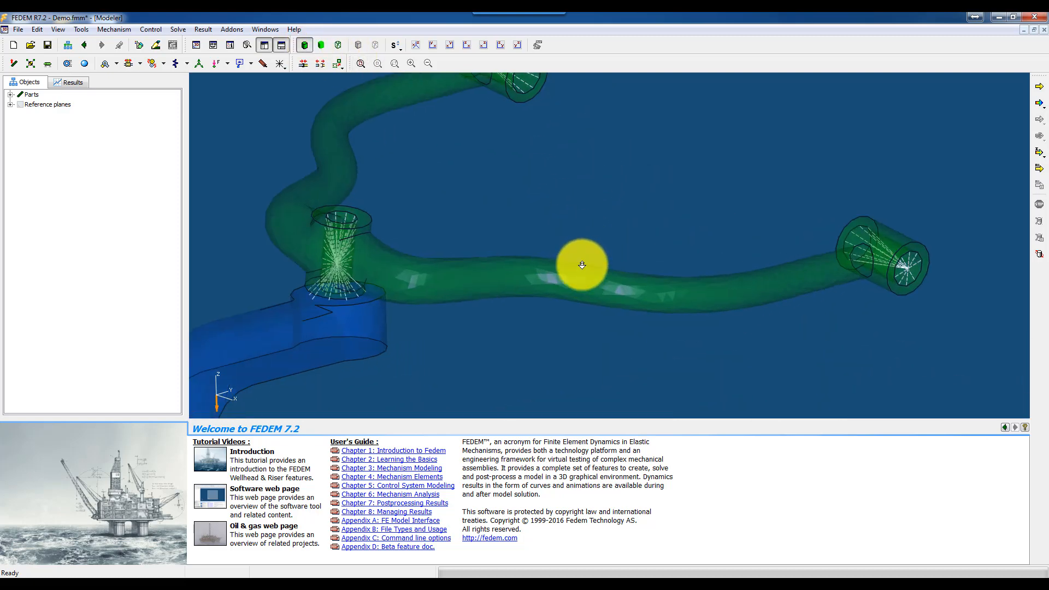
pyautogui.moveTo(556, 231); pyautogui.dragTo(599, 290, button='middle')
pyautogui.scroll(5, 546, 276)
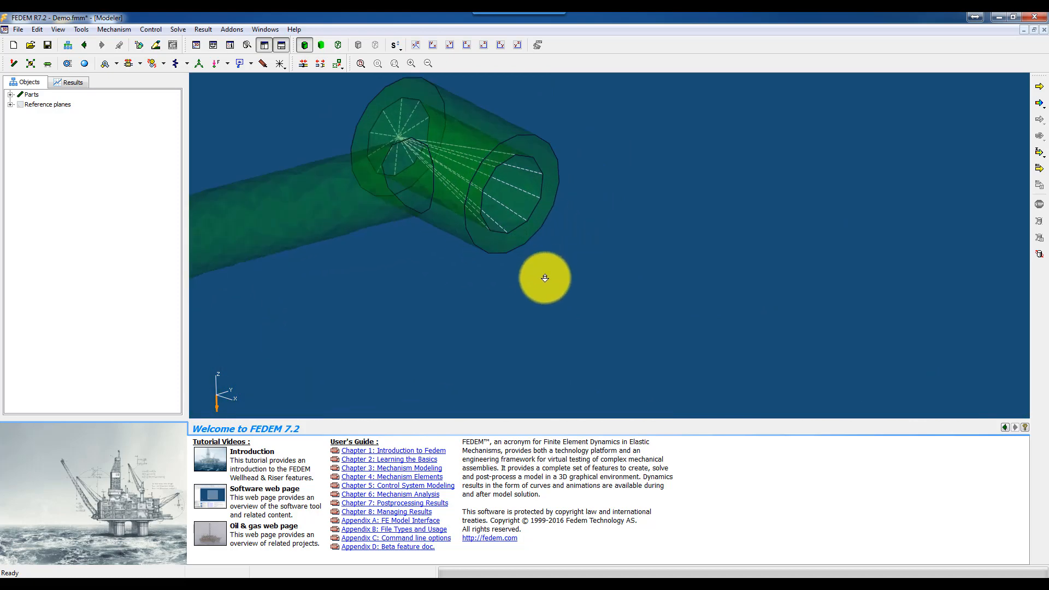
pyautogui.moveTo(594, 167); pyautogui.dragTo(769, 286, button='middle')
pyautogui.moveTo(359, 199); pyautogui.dragTo(367, 228, button='right')
pyautogui.moveTo(473, 240); pyautogui.dragTo(546, 202, button='middle')
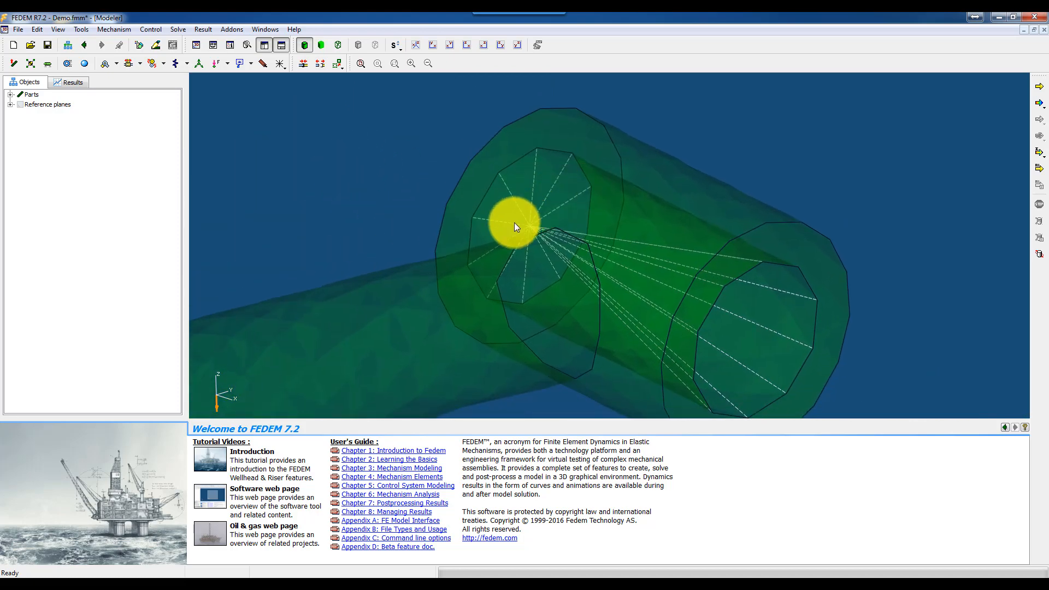
pyautogui.moveTo(506, 263); pyautogui.dragTo(508, 237, button='middle')
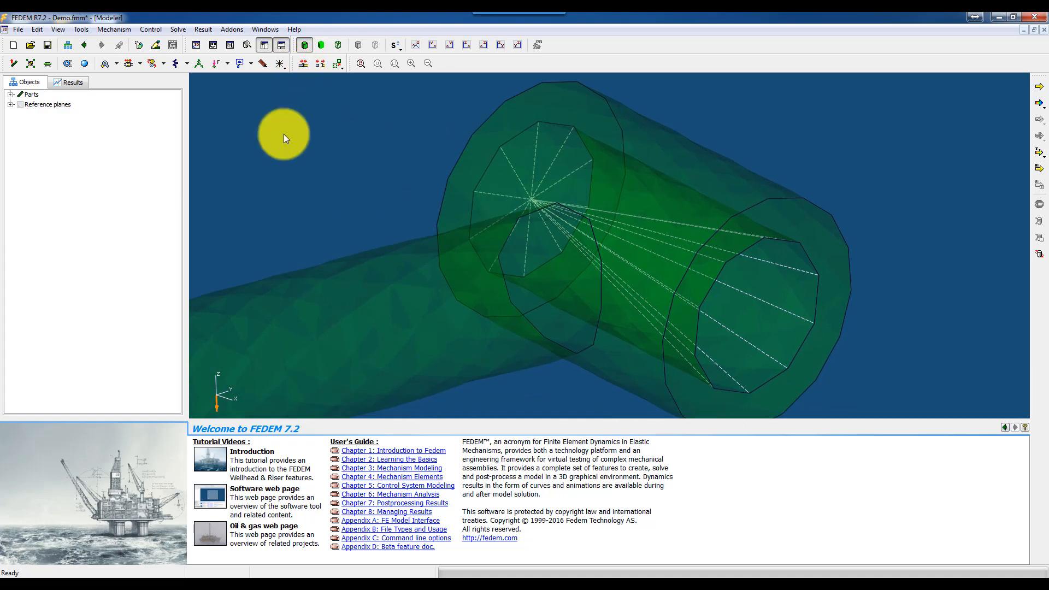
# Place a ball joint at the spider centre node of the uca's far bushing, showing only lines to pick it precisely
pyautogui.click(117, 64)
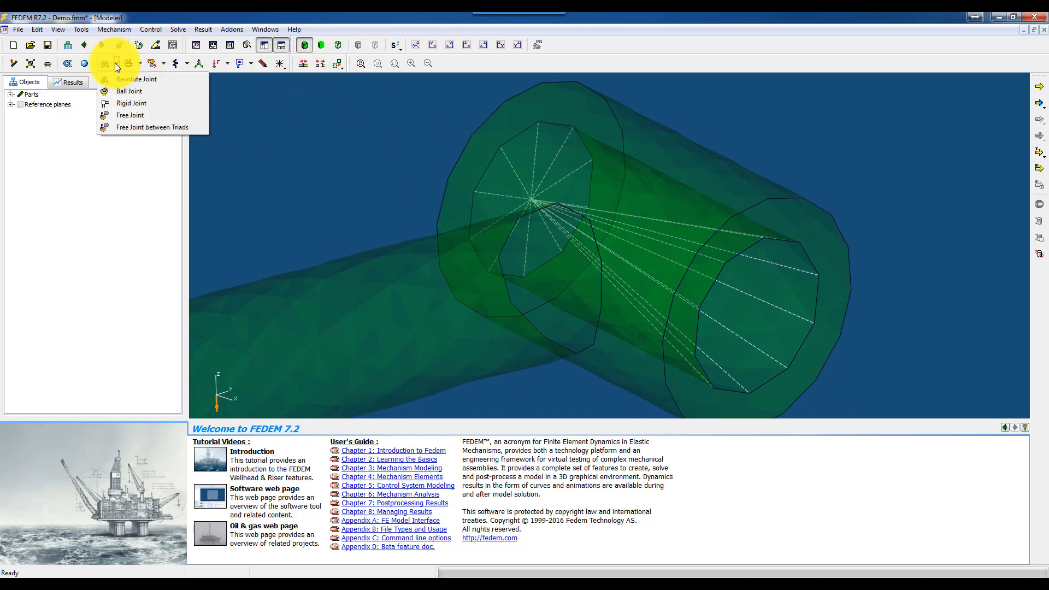
pyautogui.click(127, 91)
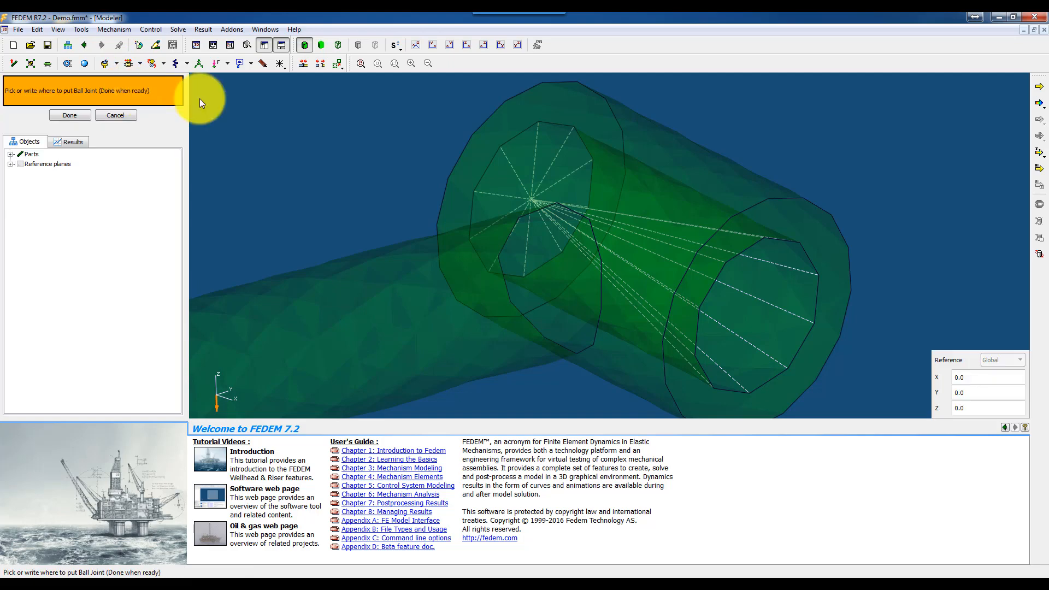
pyautogui.click(530, 204)
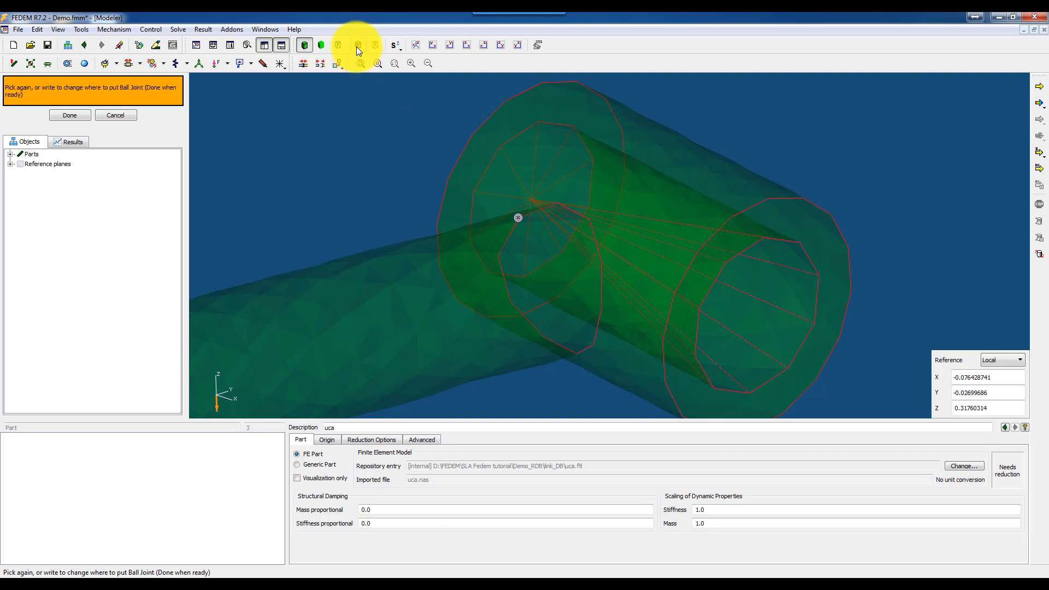
pyautogui.click(339, 45)
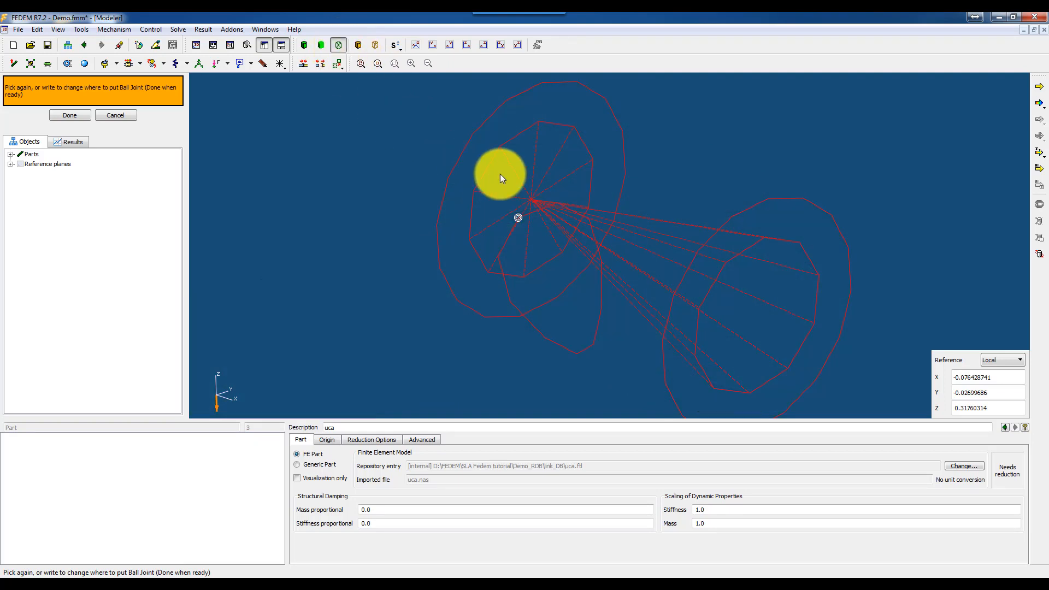
pyautogui.click(530, 200)
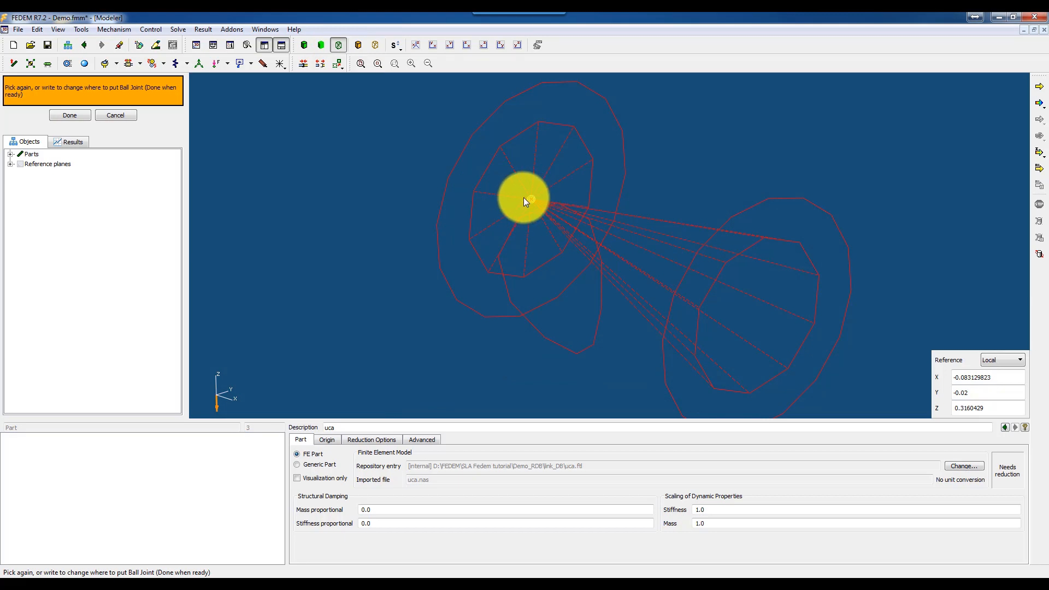
pyautogui.press('Return')
# Add a second ball joint at the centre node of the uca's other inboard bushing, and finish placing joints
pyautogui.scroll(-6, 537, 230)
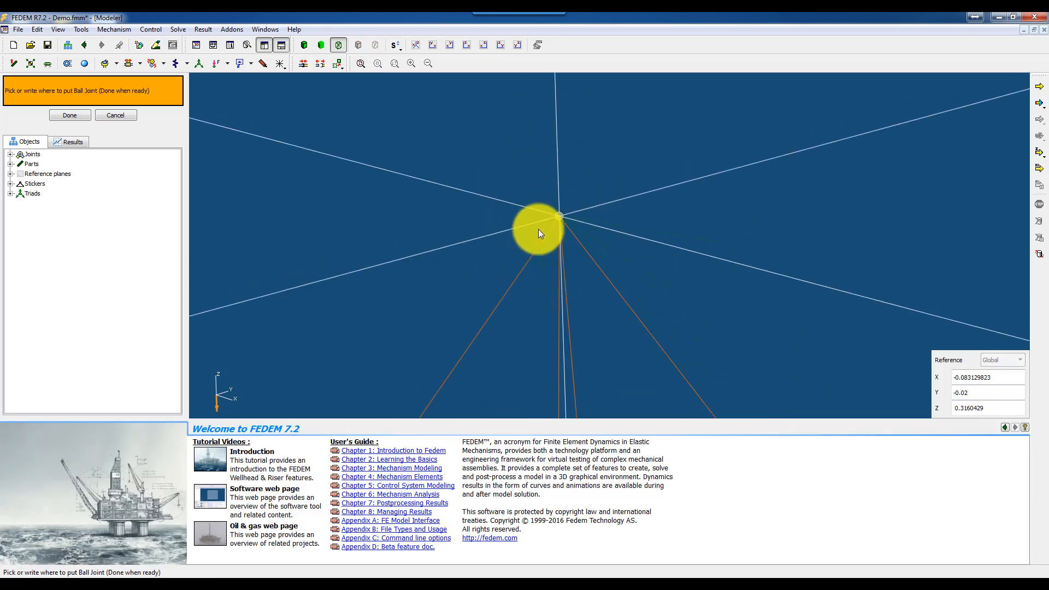
pyautogui.scroll(-8, 542, 217)
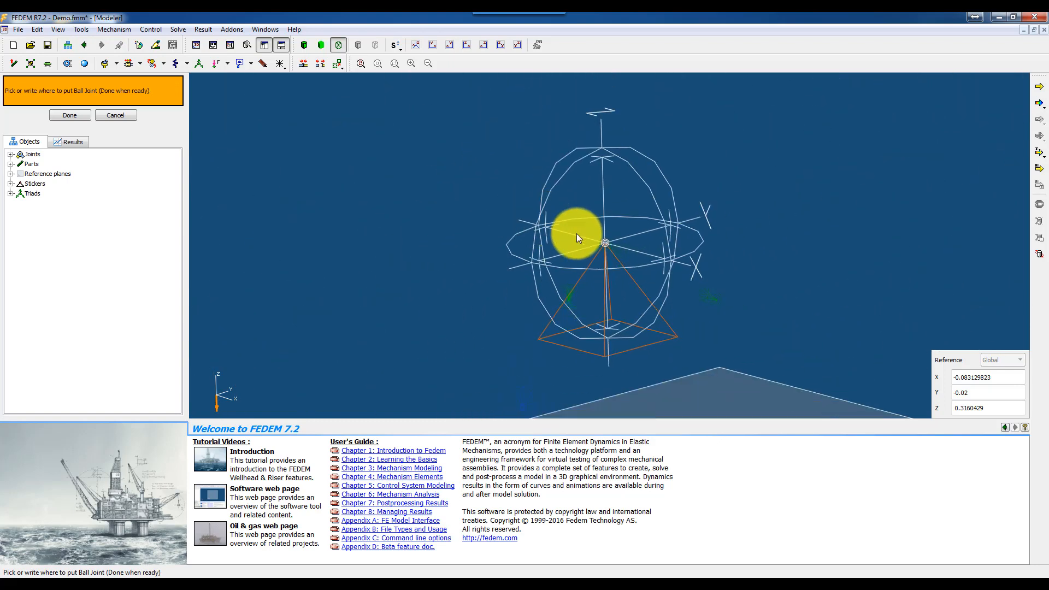
pyautogui.moveTo(575, 234); pyautogui.dragTo(705, 264, button='middle')
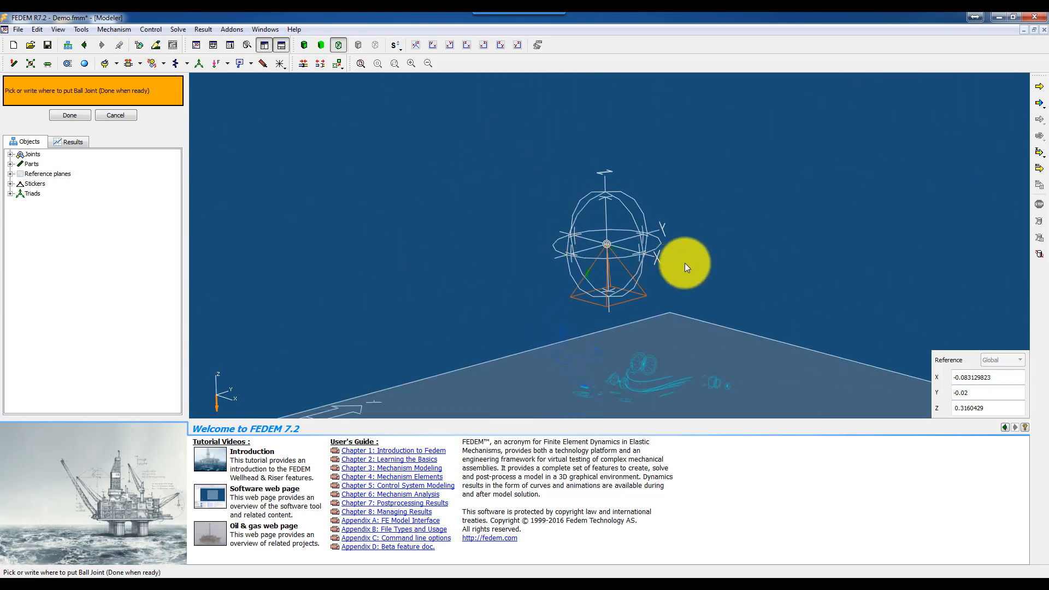
pyautogui.scroll(10, 684, 263)
pyautogui.scroll(4, 720, 289)
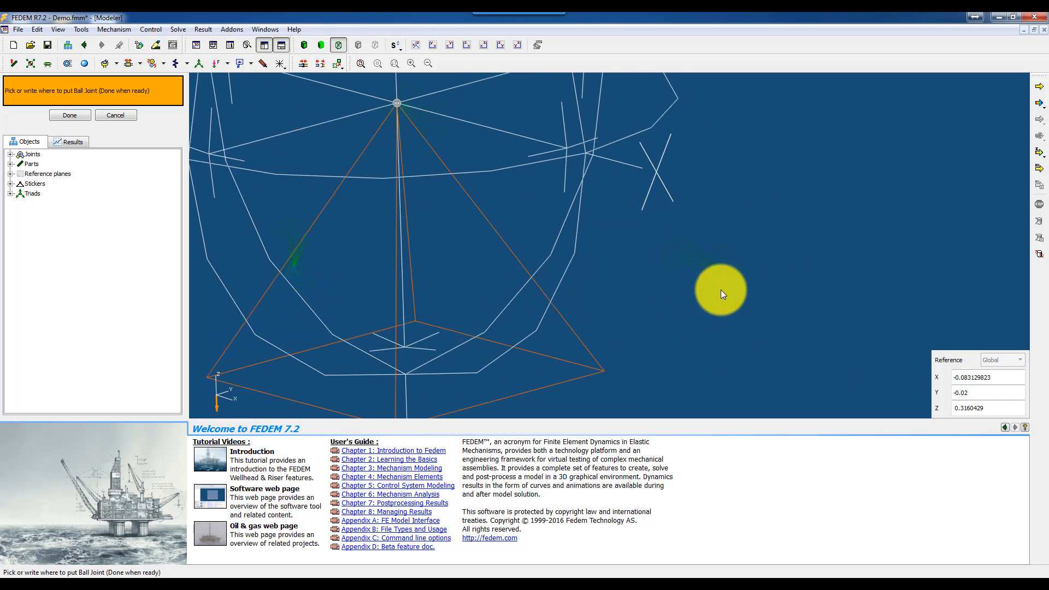
pyautogui.click(725, 259)
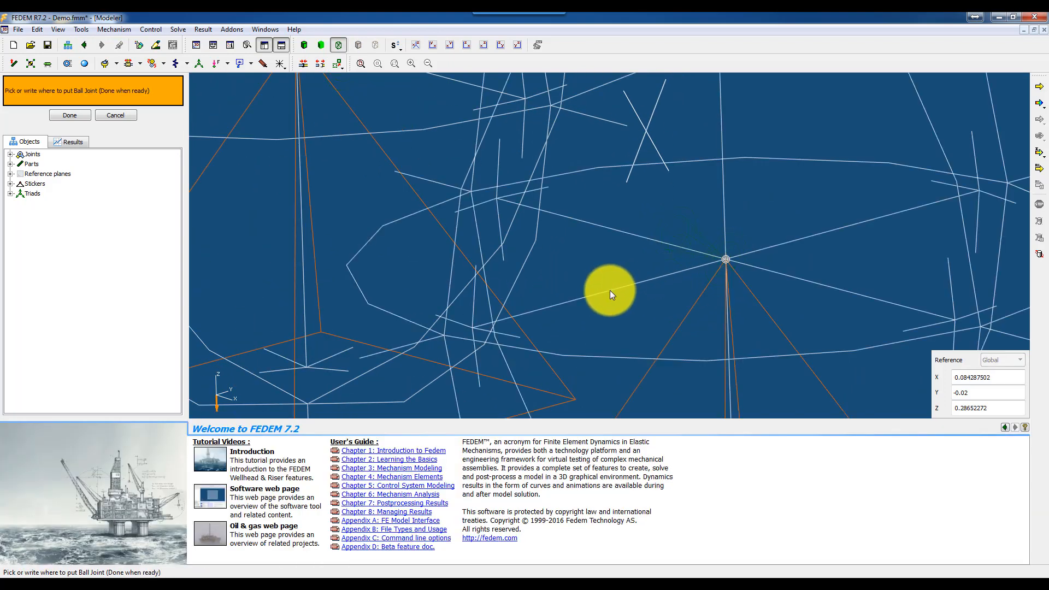
pyautogui.scroll(4, 615, 266)
pyautogui.scroll(-5, 615, 261)
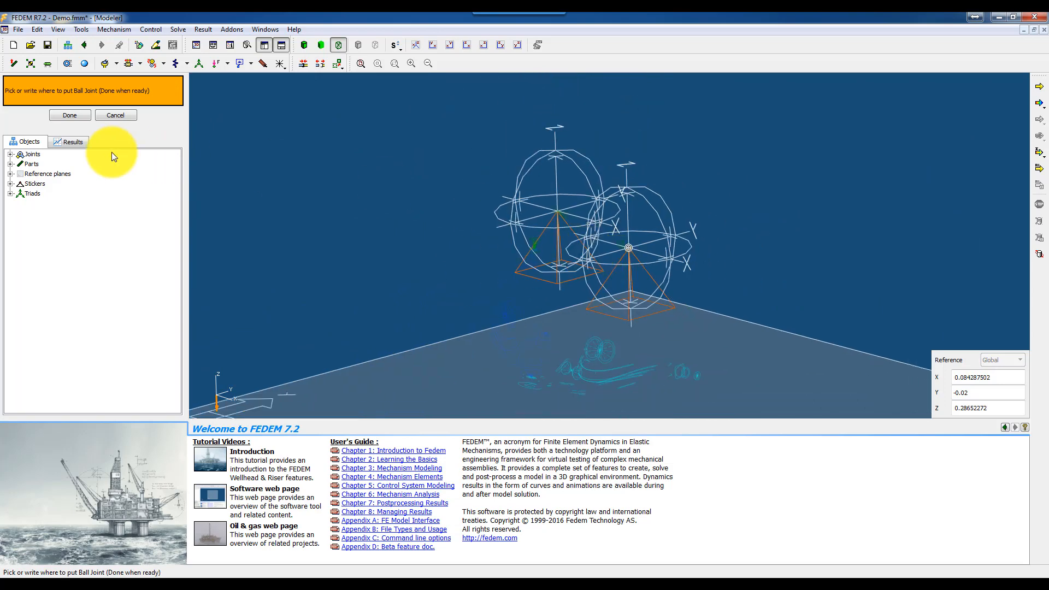
pyautogui.click(71, 116)
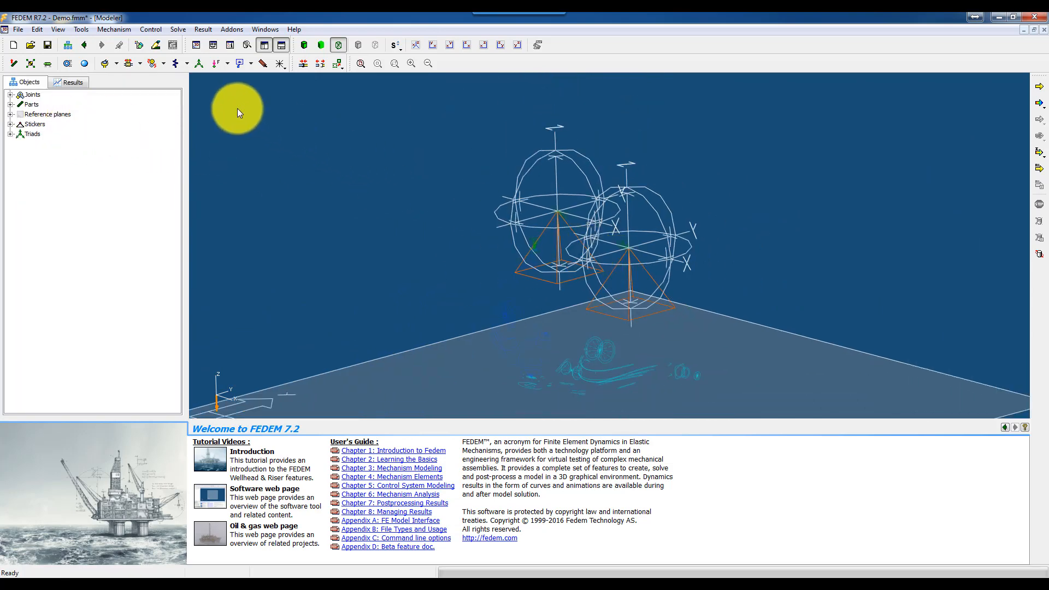
# Set the mechanism symbol size to 0.02 in the general appearance settings and close them
pyautogui.click(140, 44)
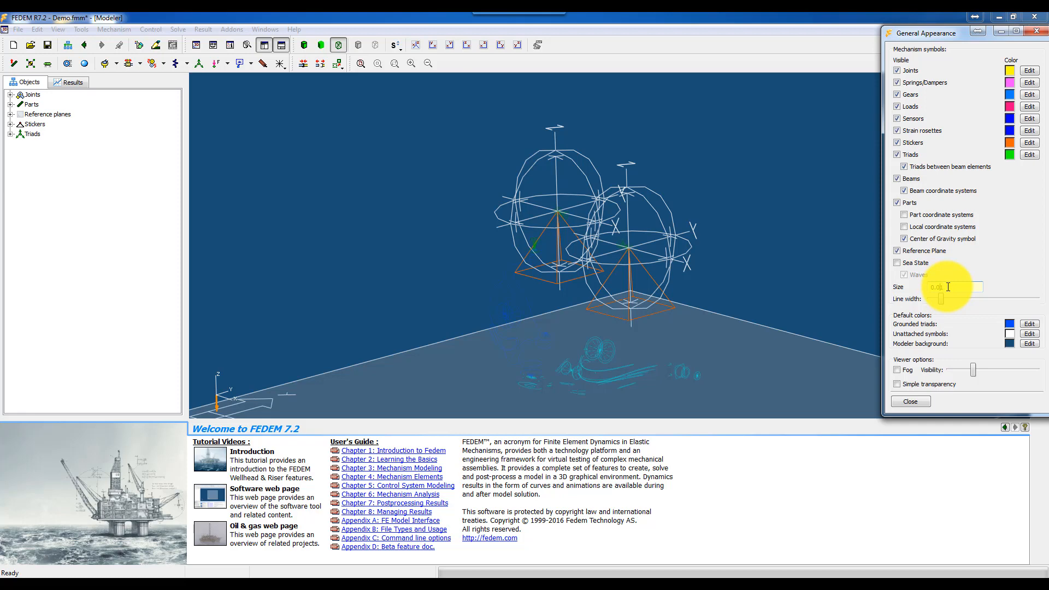
pyautogui.press('Return')
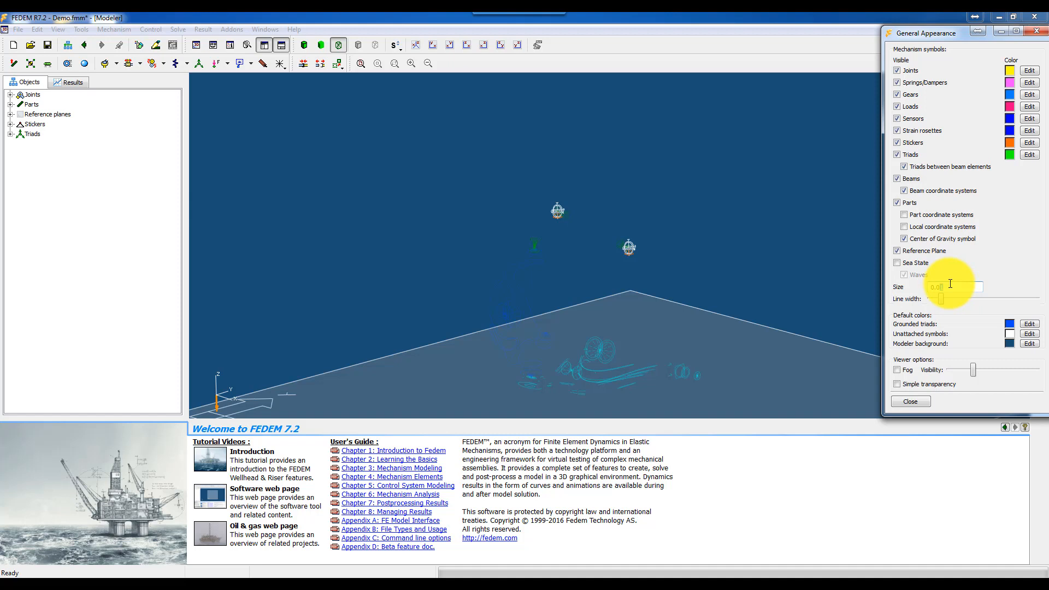
pyautogui.press('Return')
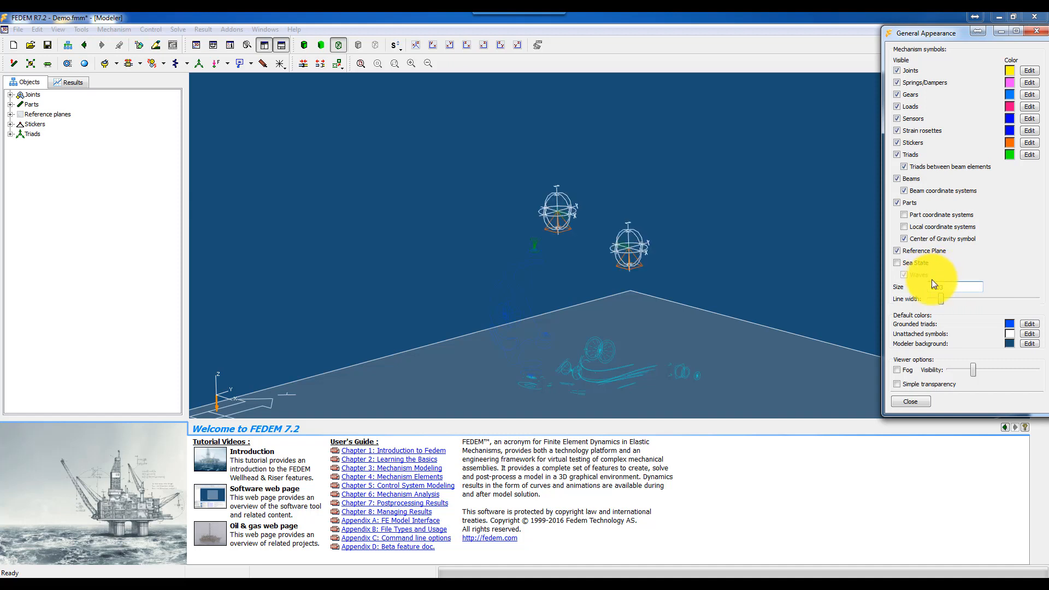
pyautogui.moveTo(940, 287); pyautogui.dragTo(958, 286)
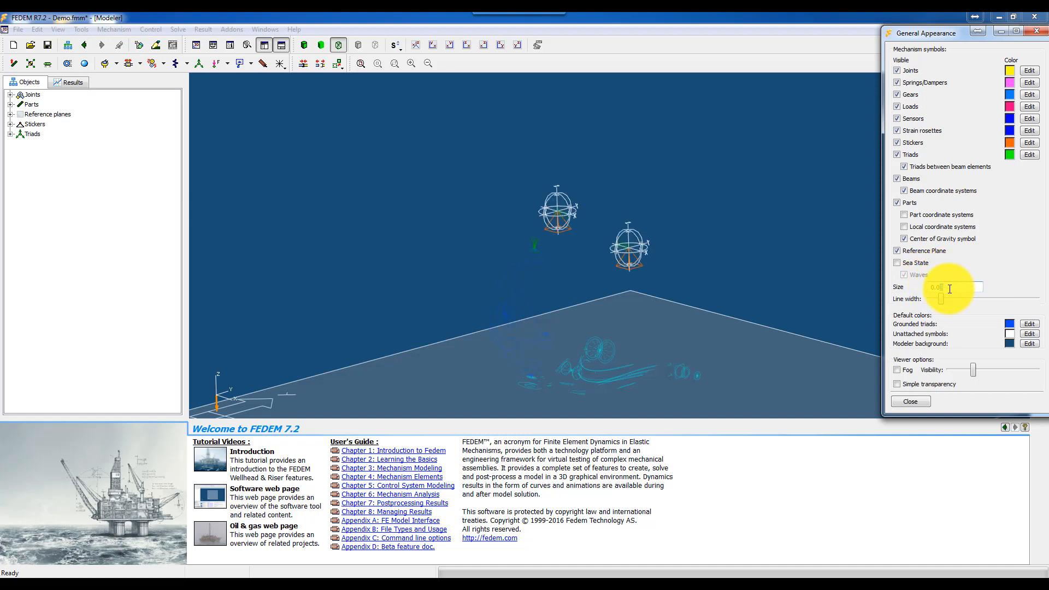
pyautogui.write('2')
pyautogui.press('Return')
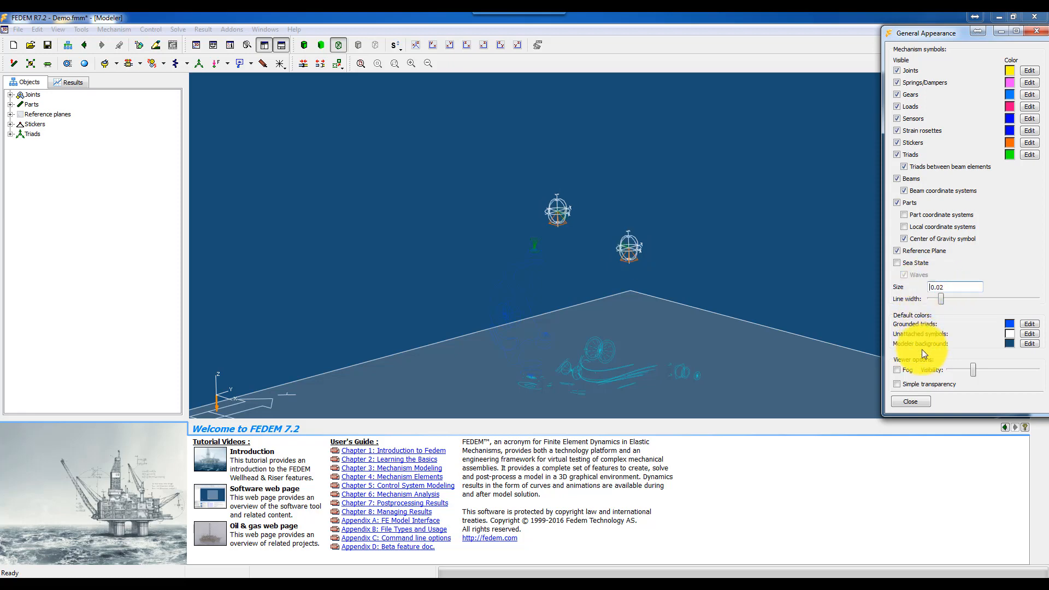
pyautogui.click(910, 402)
# Place a ball joint at the shared spider centre node where the uca connects to the top of the knuckle, using the line-only display
pyautogui.scroll(3, 539, 247)
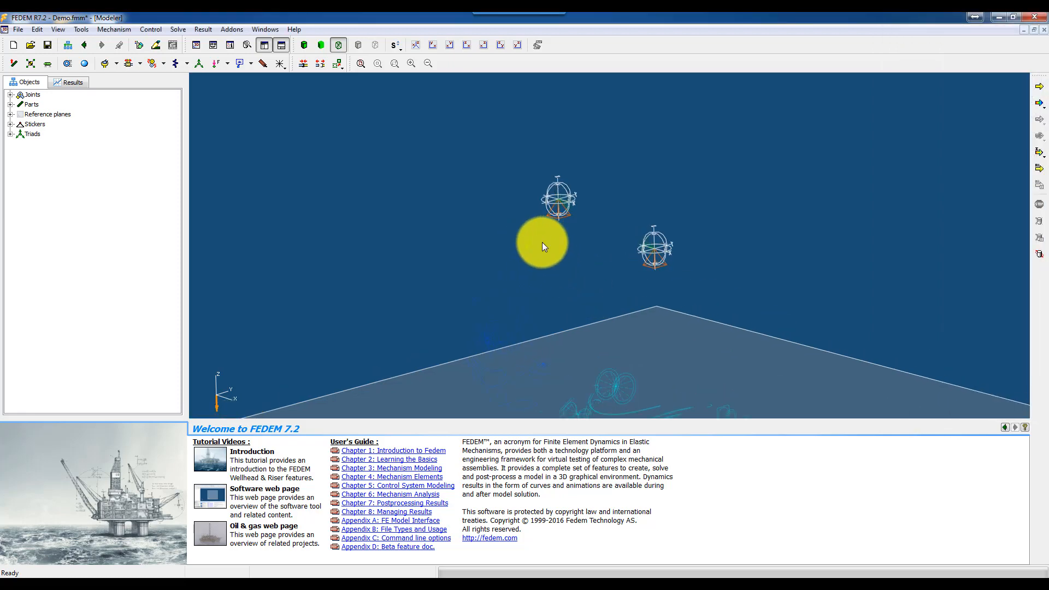
pyautogui.scroll(2, 567, 241)
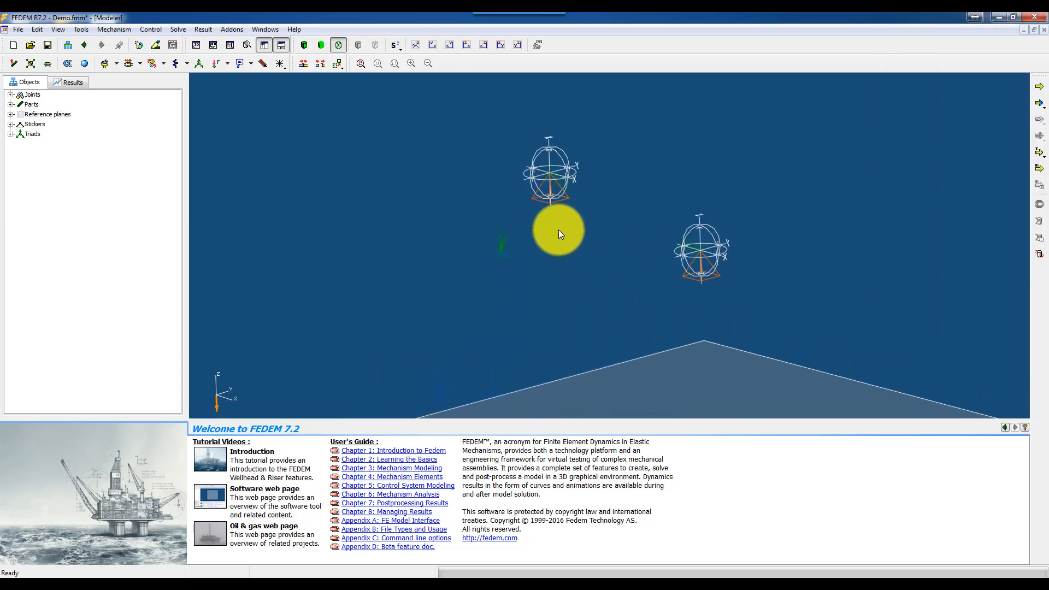
pyautogui.click(305, 46)
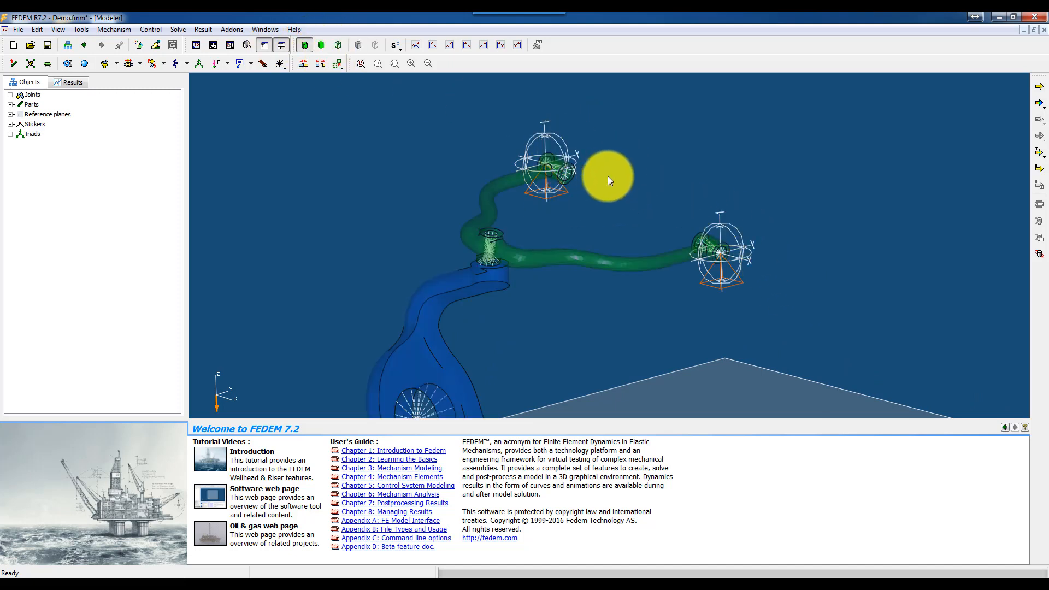
pyautogui.click(339, 45)
pyautogui.scroll(3, 497, 270)
pyautogui.scroll(3, 400, 241)
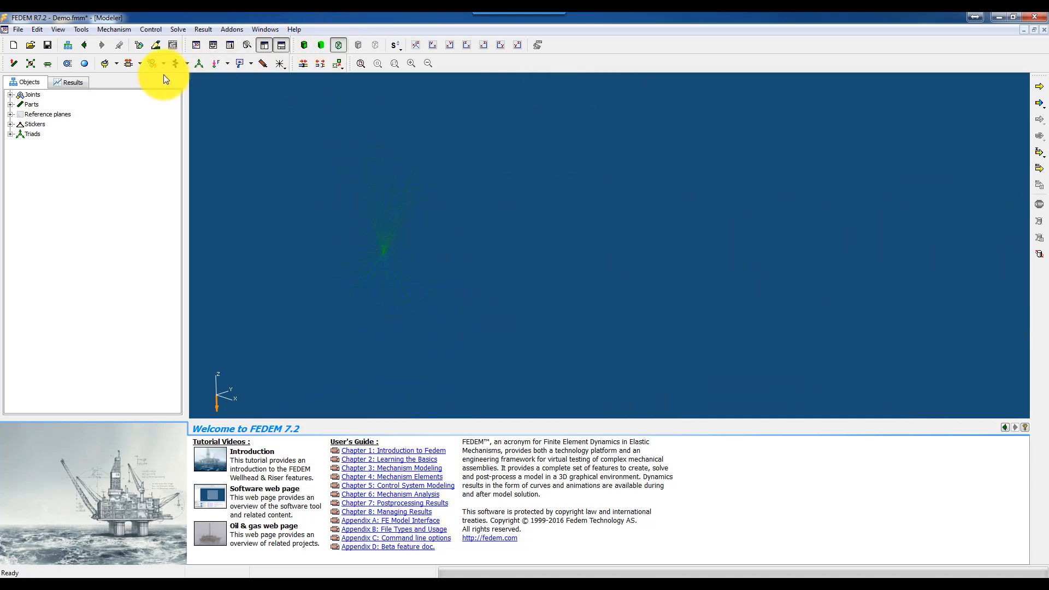
pyautogui.click(106, 64)
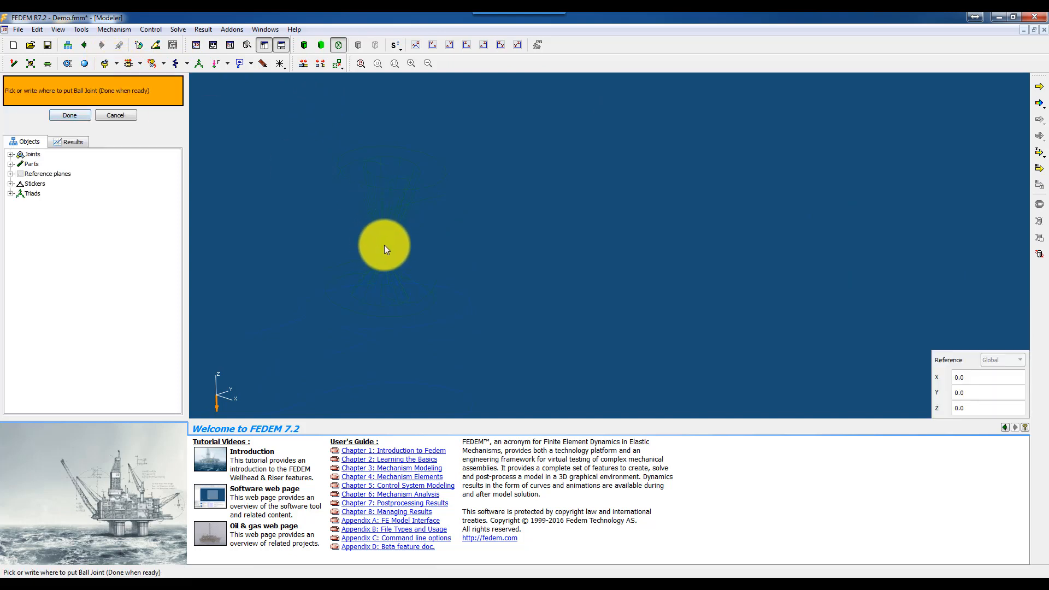
pyautogui.click(386, 253)
pyautogui.click(383, 251)
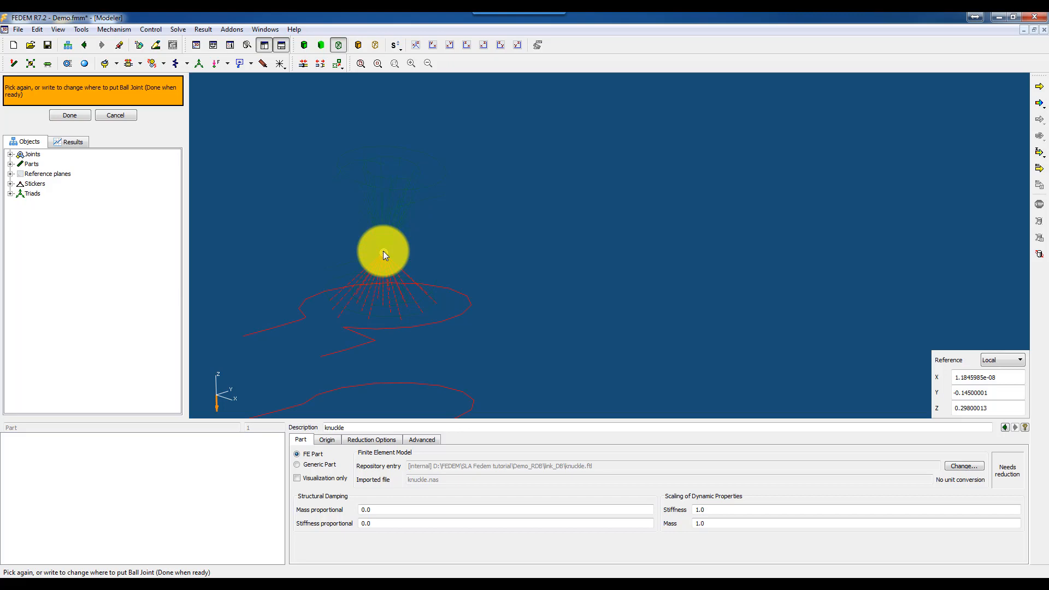
pyautogui.click(383, 251)
# Place a ball joint at the spider centre node of the inboard bushing on the lca's short arm
pyautogui.scroll(-3, 562, 287)
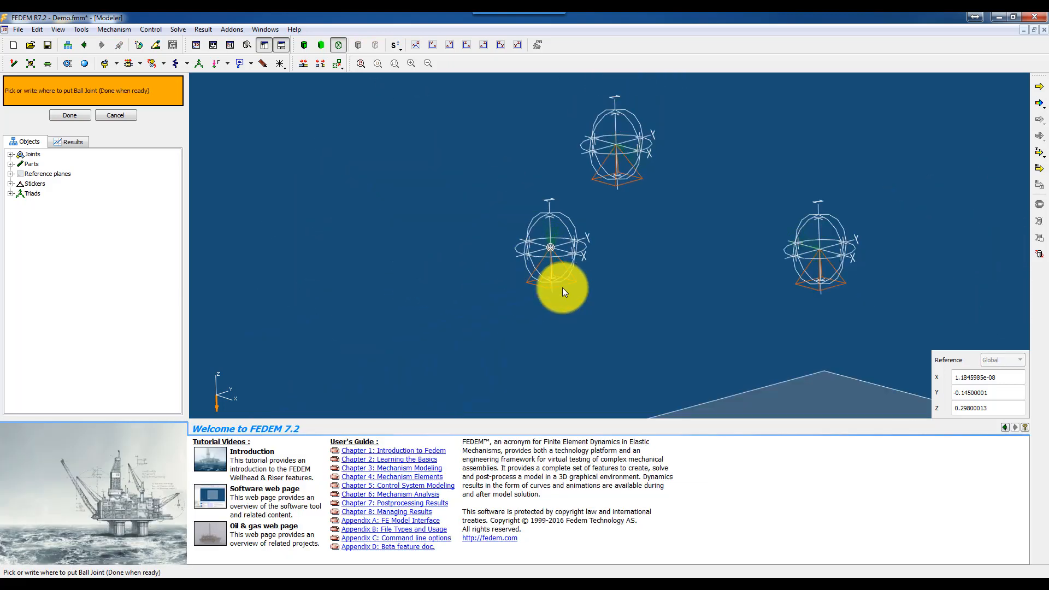
pyautogui.scroll(-1, 562, 287)
pyautogui.moveTo(634, 328); pyautogui.dragTo(530, 226, button='middle')
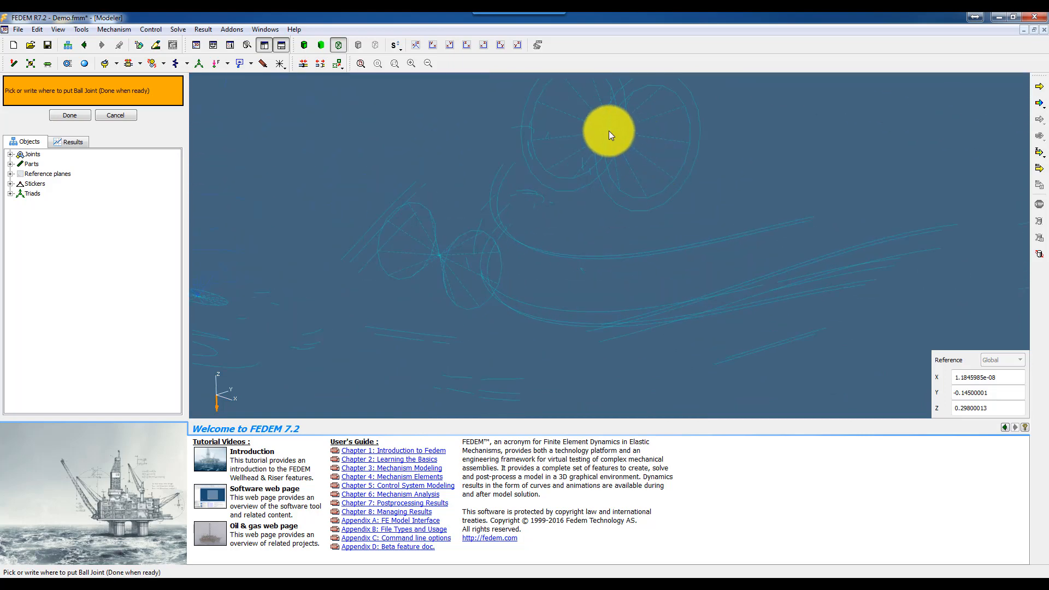
pyautogui.click(609, 129)
pyautogui.click(608, 130)
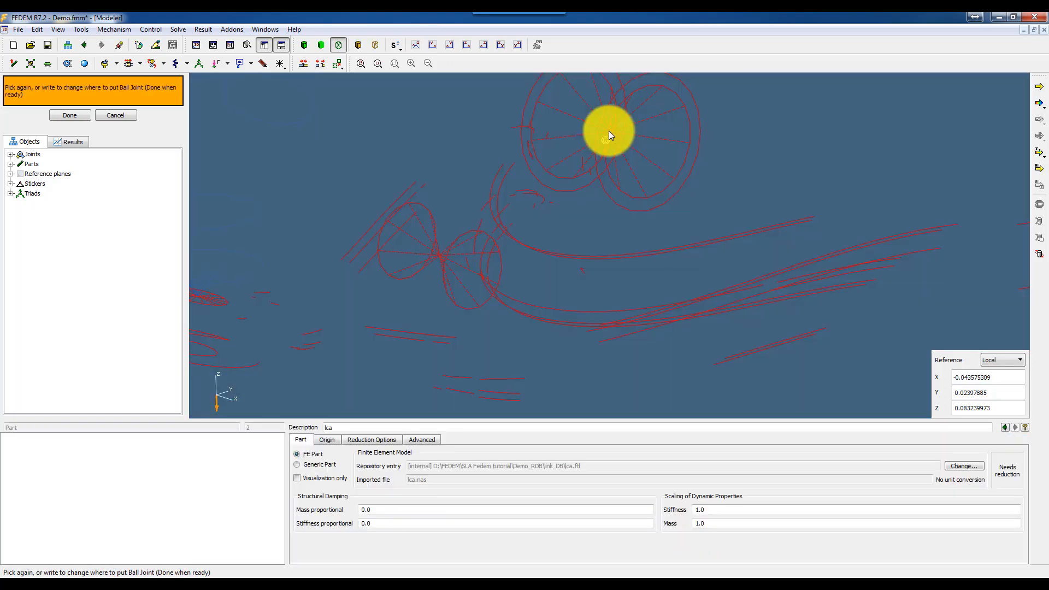
pyautogui.moveTo(604, 194); pyautogui.dragTo(637, 180, button='middle')
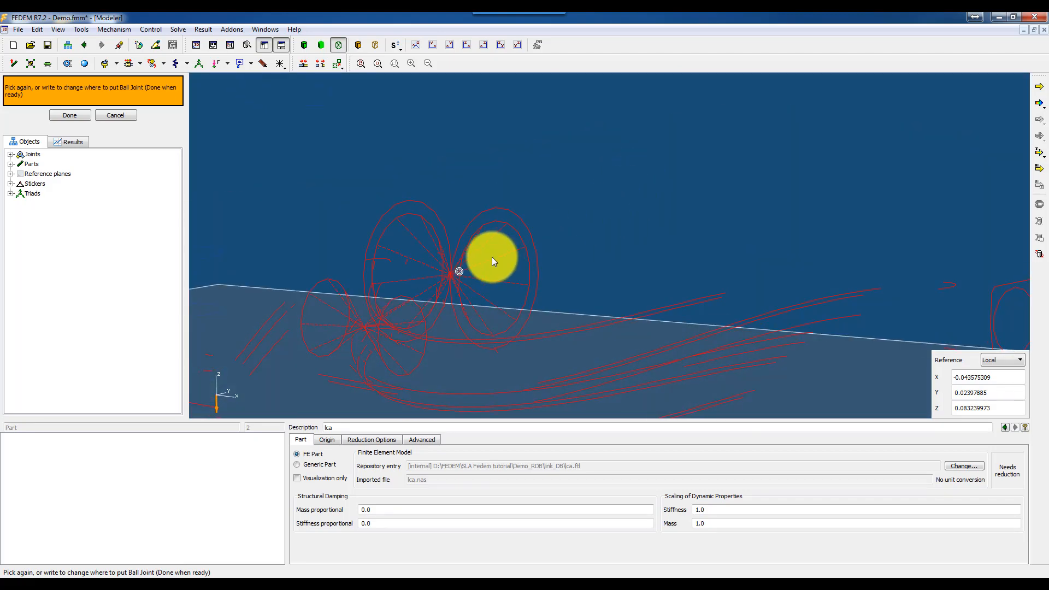
pyautogui.click(451, 274)
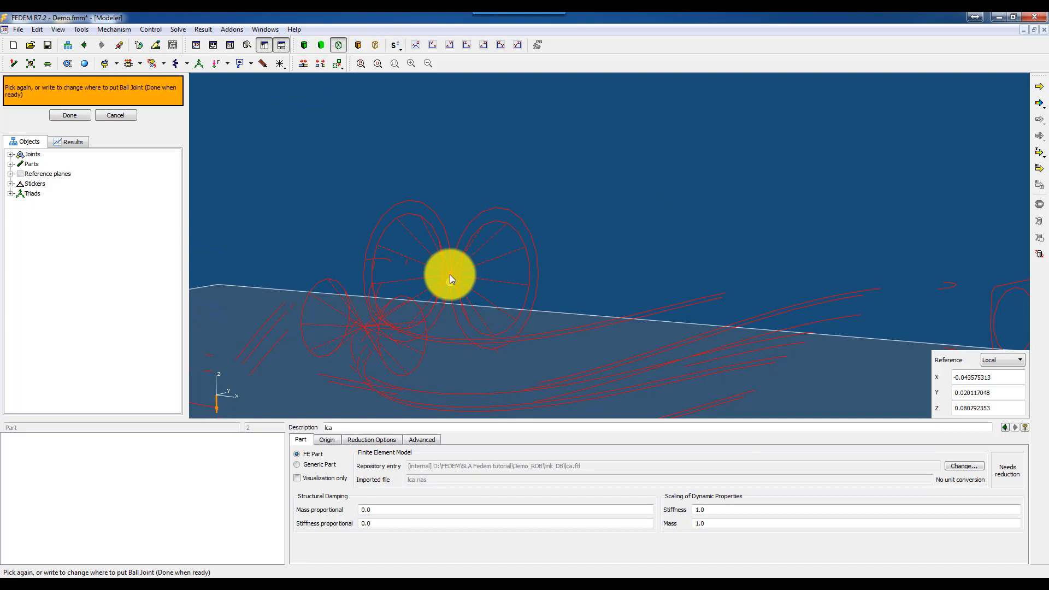
pyautogui.scroll(3, 450, 275)
pyautogui.click(372, 276)
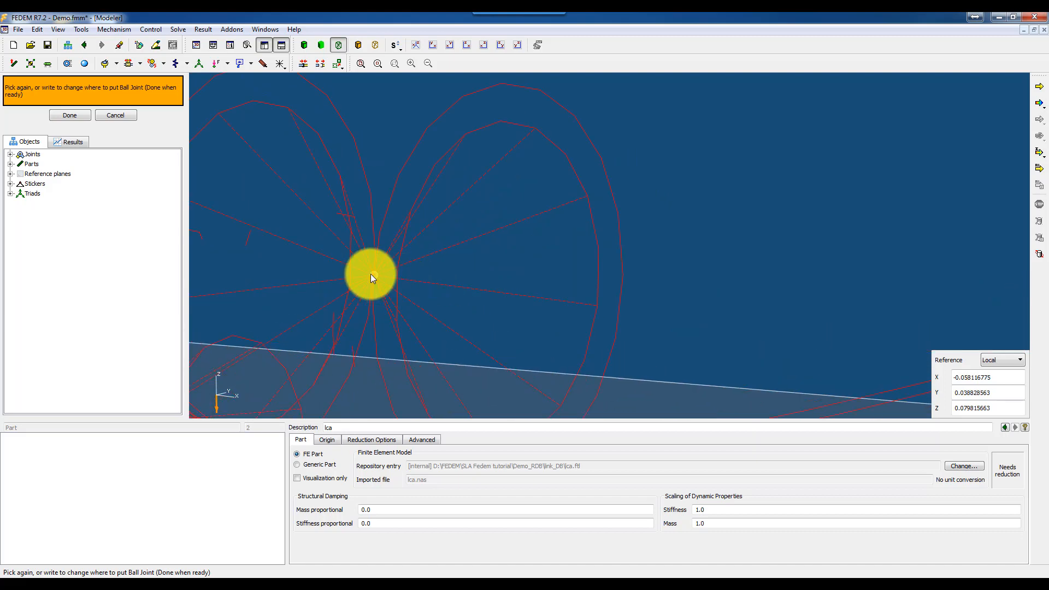
pyautogui.click(474, 276)
# Place another ball joint at the centre node of the inboard bushing on the lca's long arm
pyautogui.scroll(-5, 503, 273)
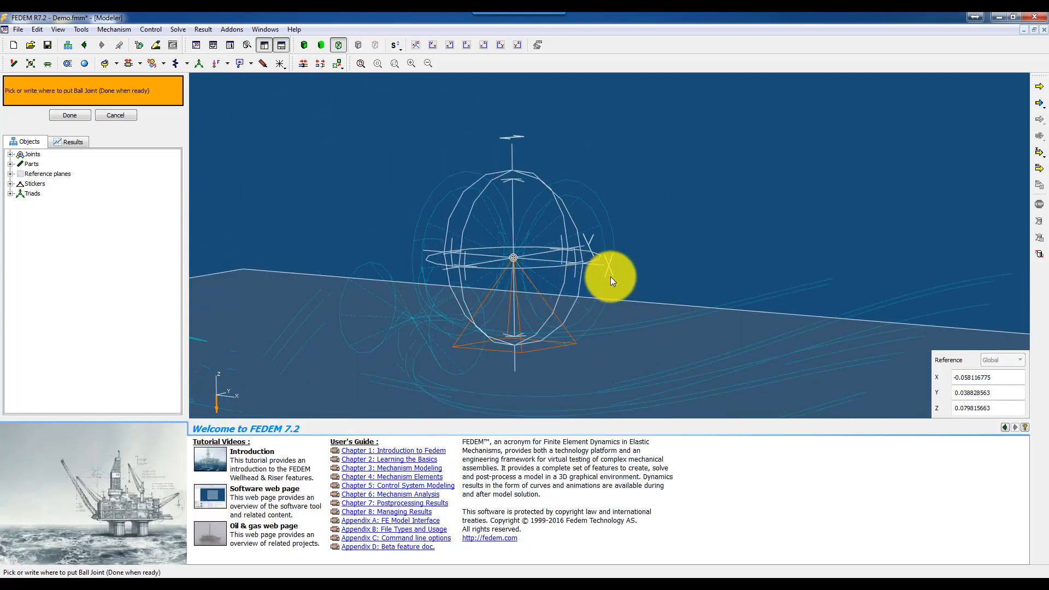
pyautogui.click(995, 288)
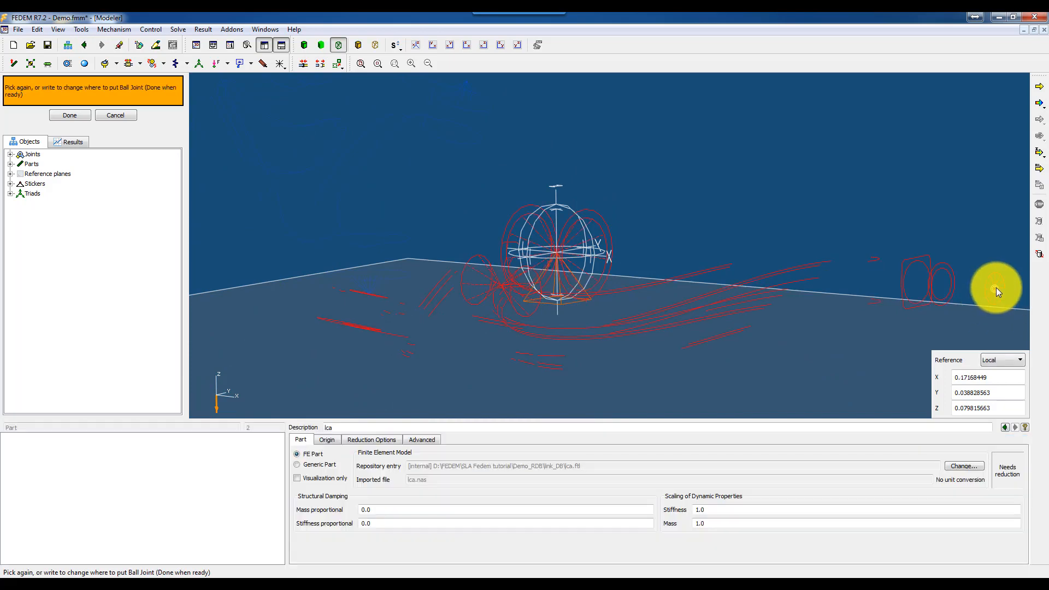
pyautogui.click(974, 296)
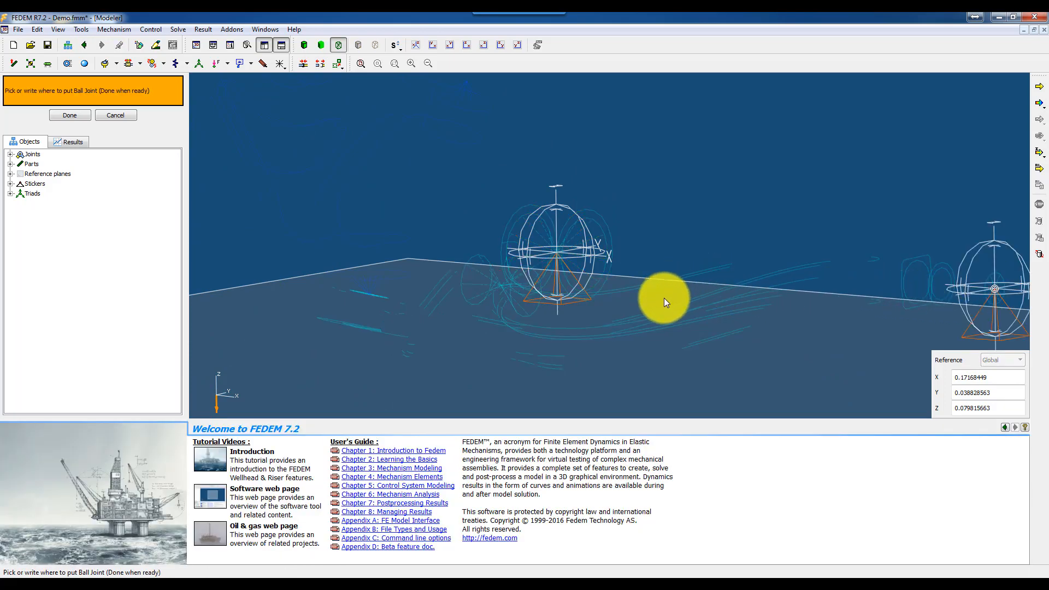
# Place a ball joint at the spider centre node of the lca's outer end, where it meets the bottom of the knuckle
pyautogui.scroll(-5, 573, 241)
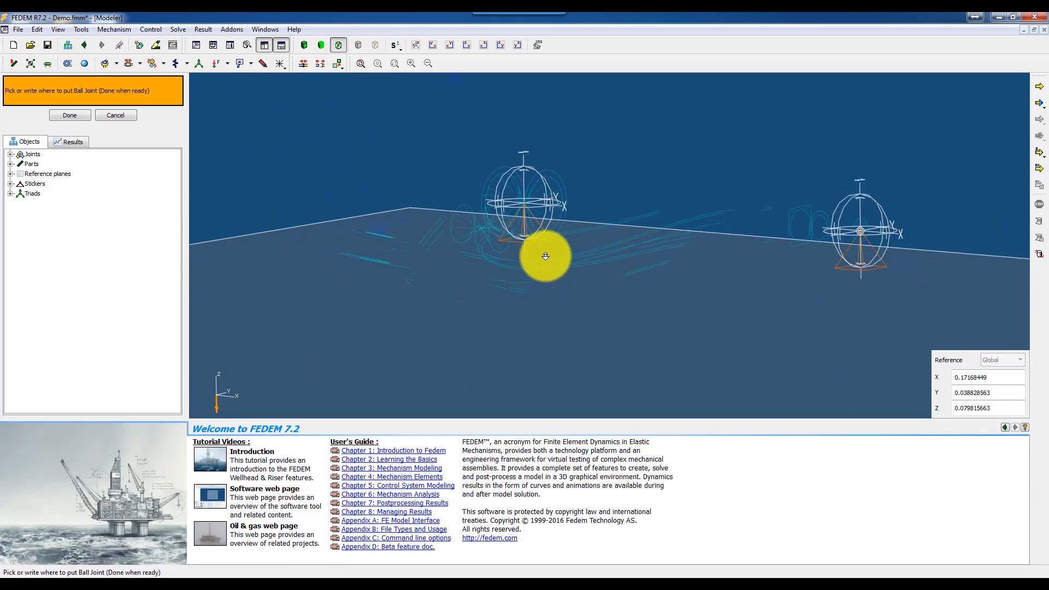
pyautogui.scroll(-2, 553, 213)
pyautogui.moveTo(498, 230); pyautogui.dragTo(581, 267, button='middle')
pyautogui.scroll(5, 579, 266)
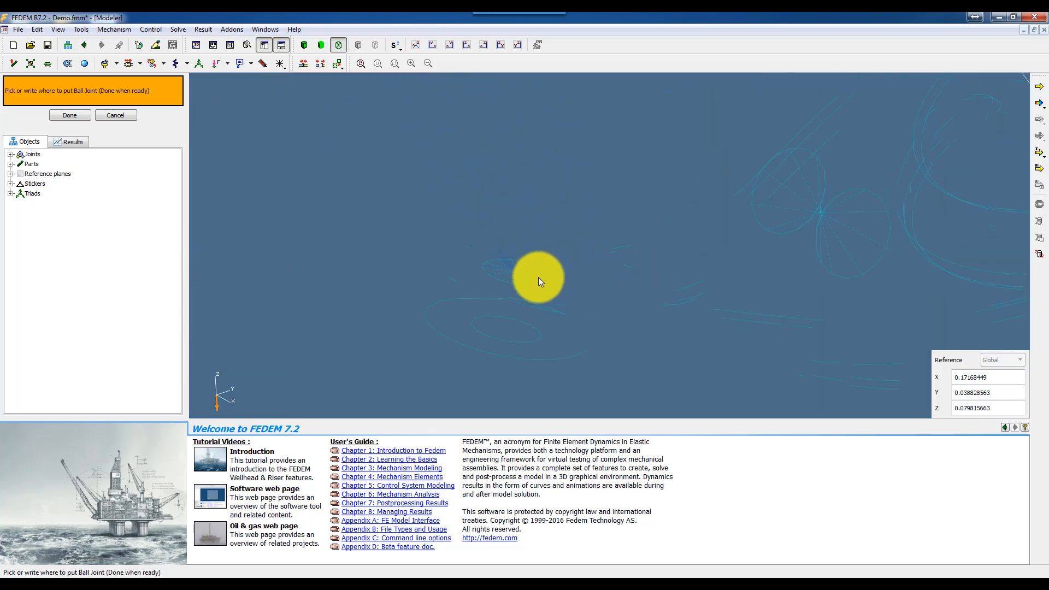
pyautogui.click(518, 256)
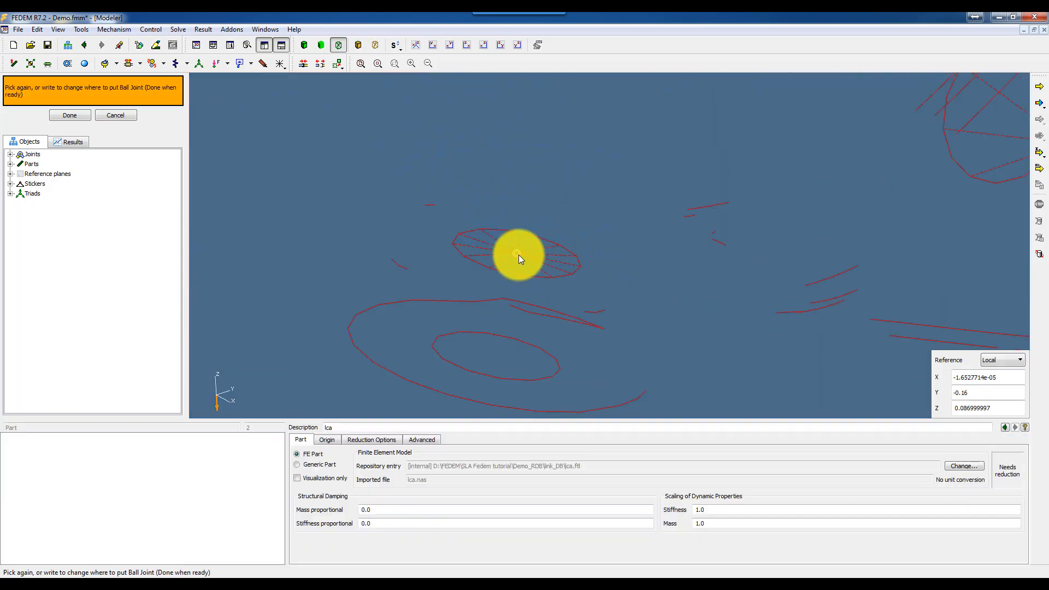
pyautogui.press('Escape')
# Finish placing ball joints and switch the parts back to the shaded display with outlines
pyautogui.scroll(-5, 519, 270)
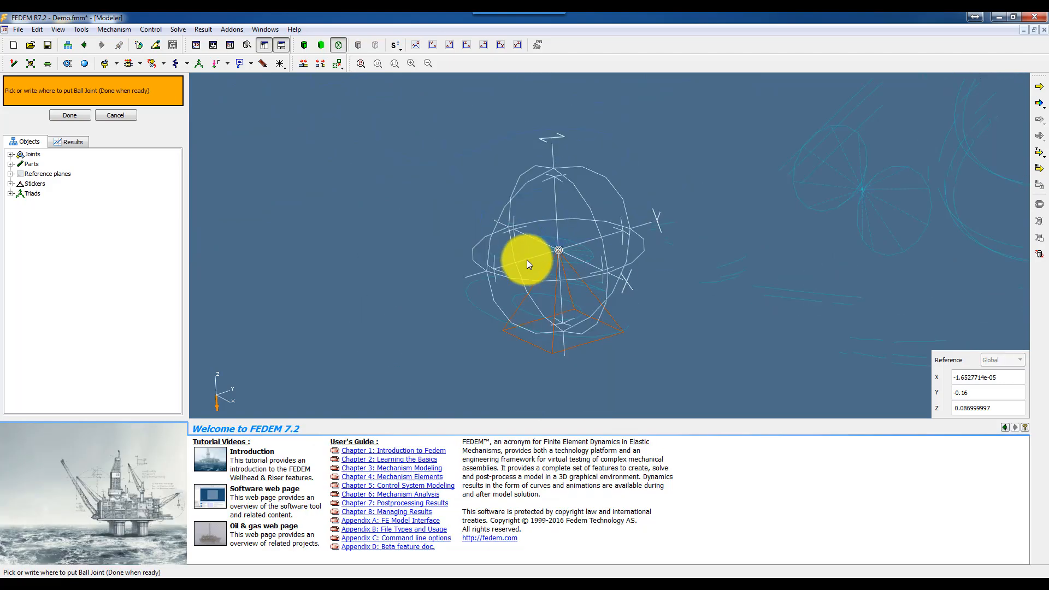
pyautogui.moveTo(526, 260); pyautogui.dragTo(485, 365, button='middle')
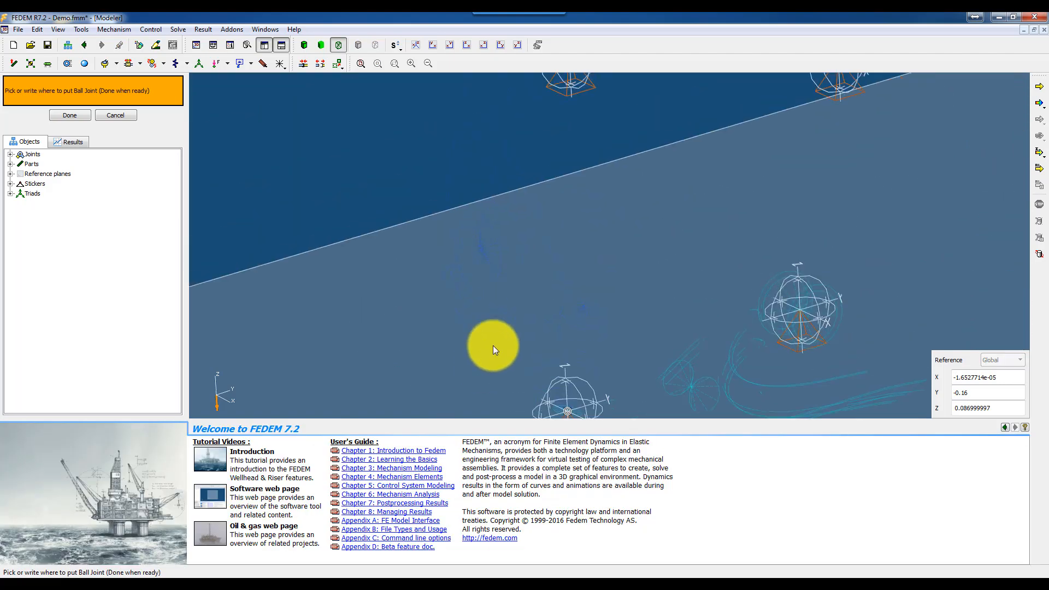
pyautogui.moveTo(528, 208); pyautogui.dragTo(463, 275, button='middle')
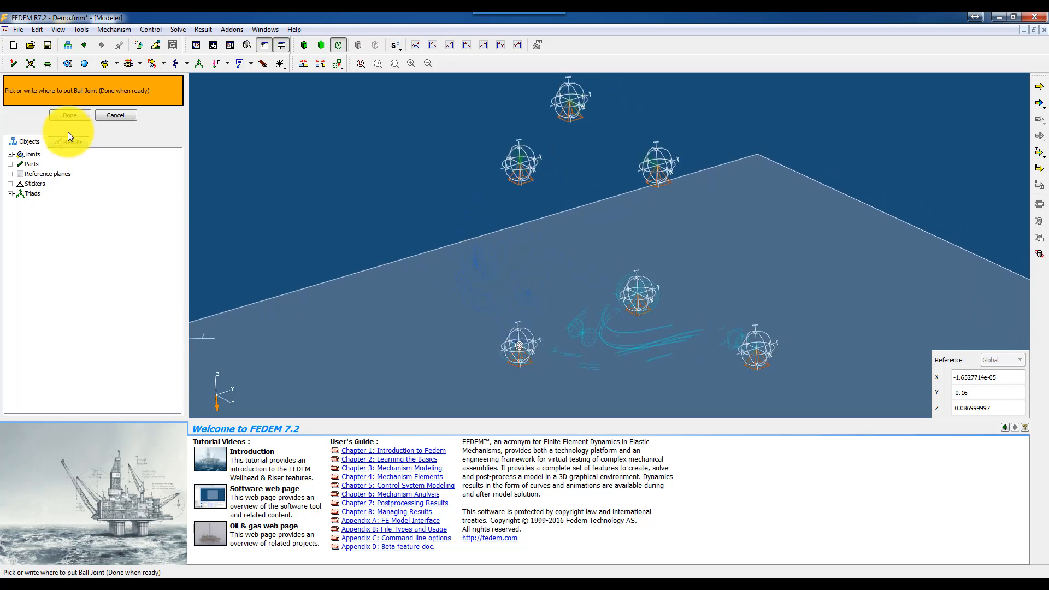
pyautogui.click(70, 115)
pyautogui.click(304, 46)
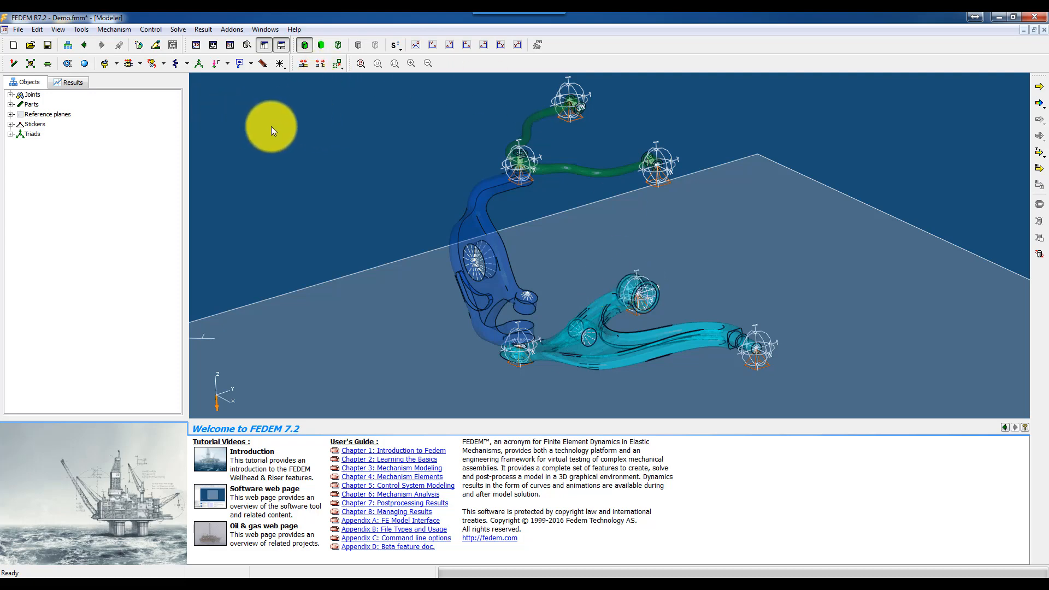
# Attach the ball joint at the uca's nearer inboard bushing to ground by choosing the reference plane
pyautogui.click(303, 65)
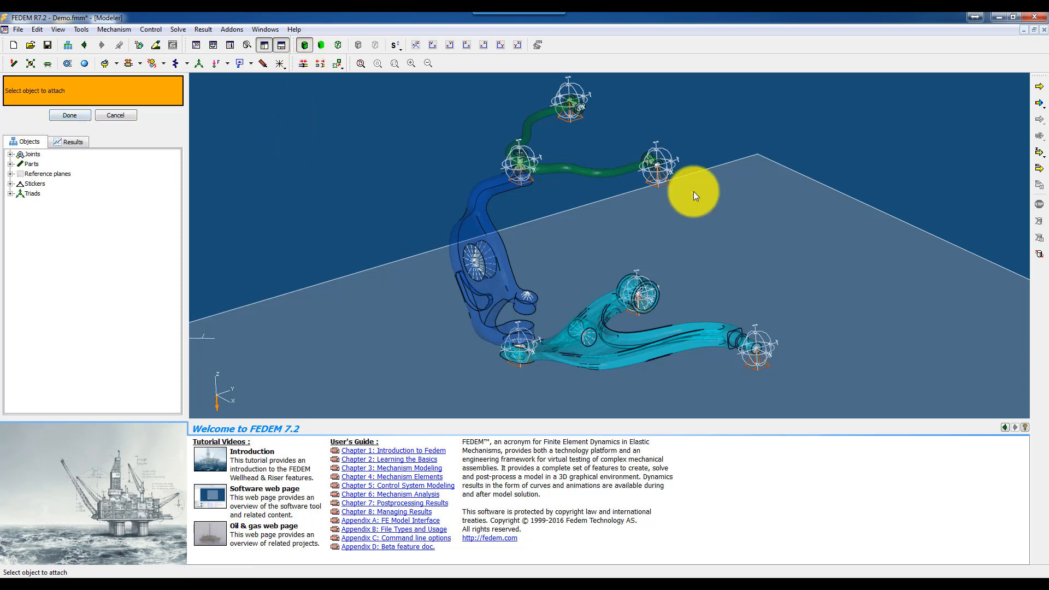
pyautogui.click(671, 158)
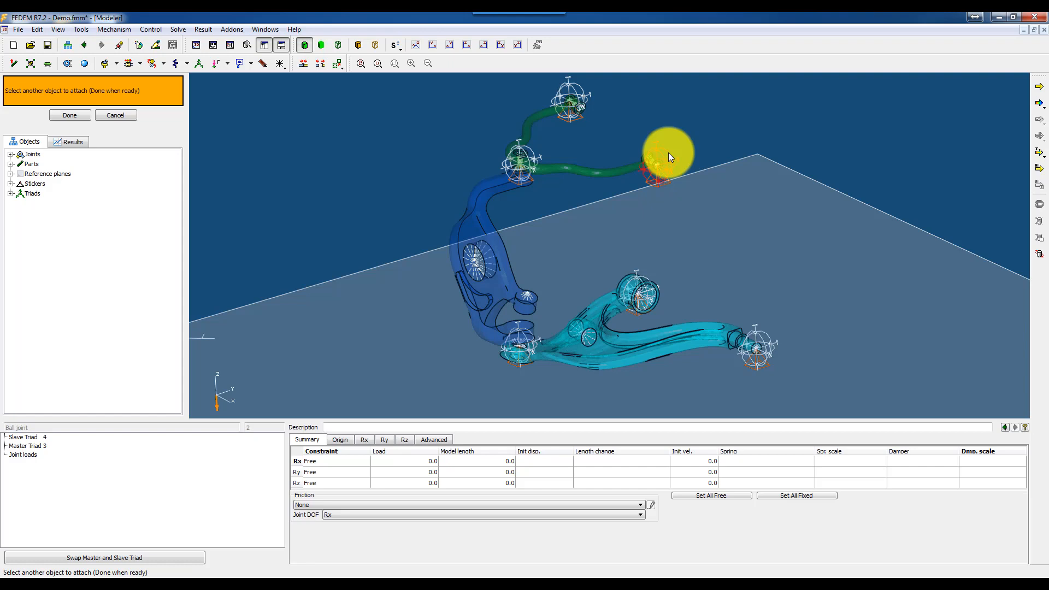
pyautogui.click(667, 153)
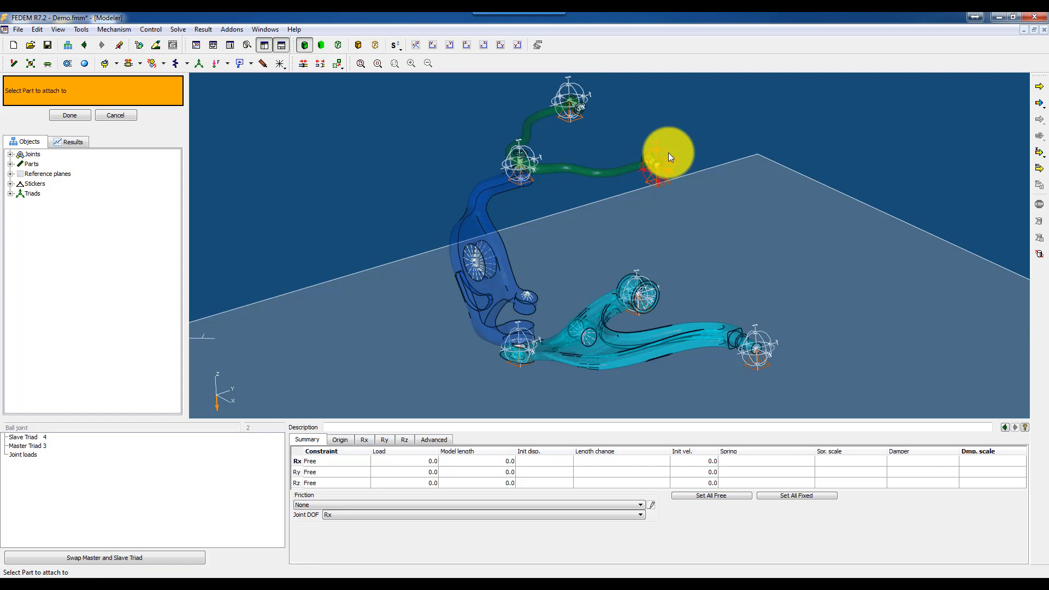
pyautogui.click(726, 185)
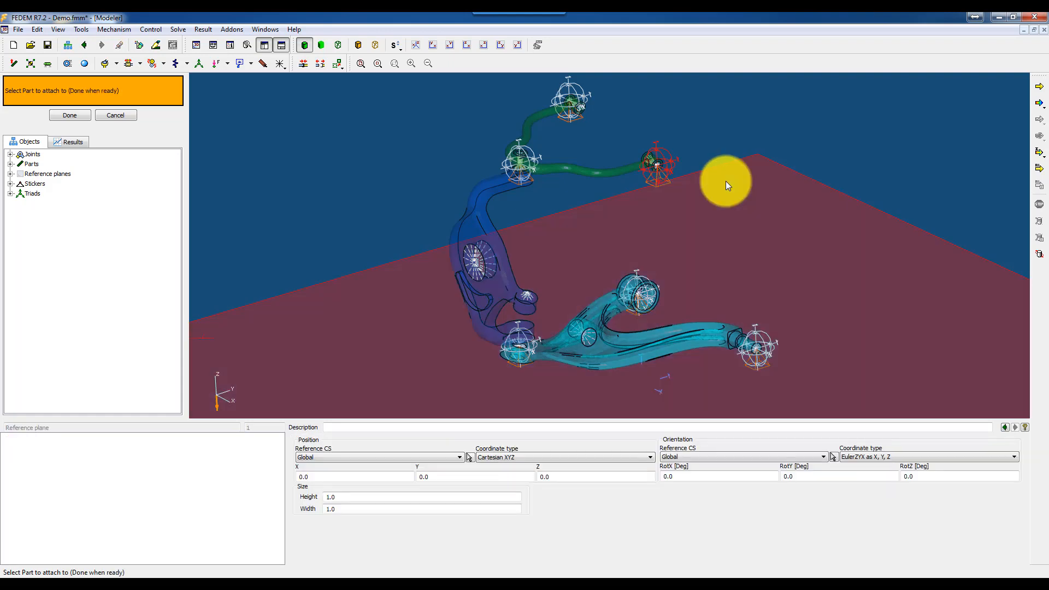
pyautogui.press('Return')
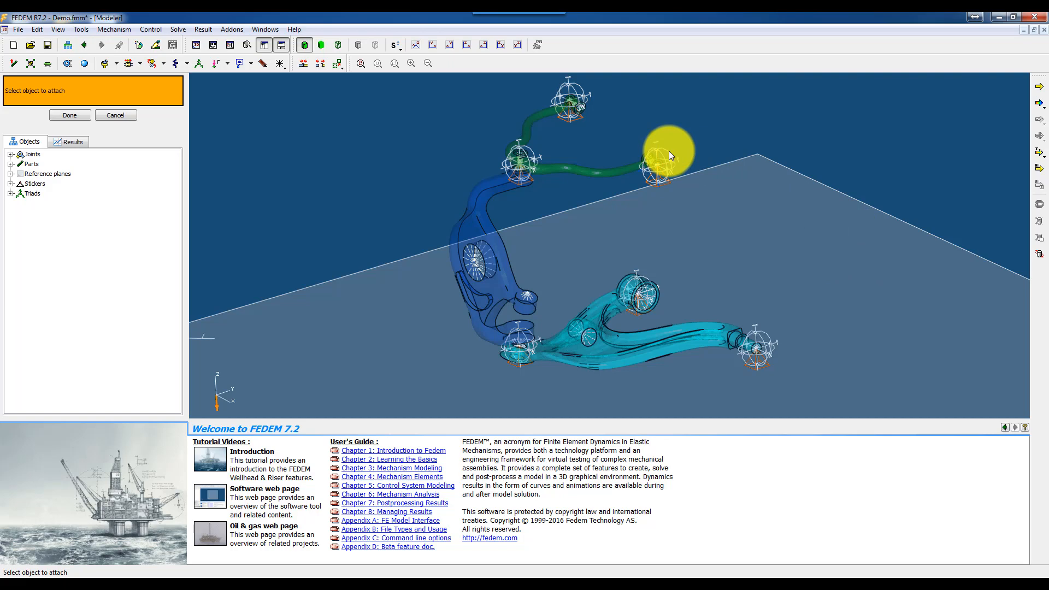
# Attach the same inboard ball joint to the uca part and finish attaching
pyautogui.click(669, 153)
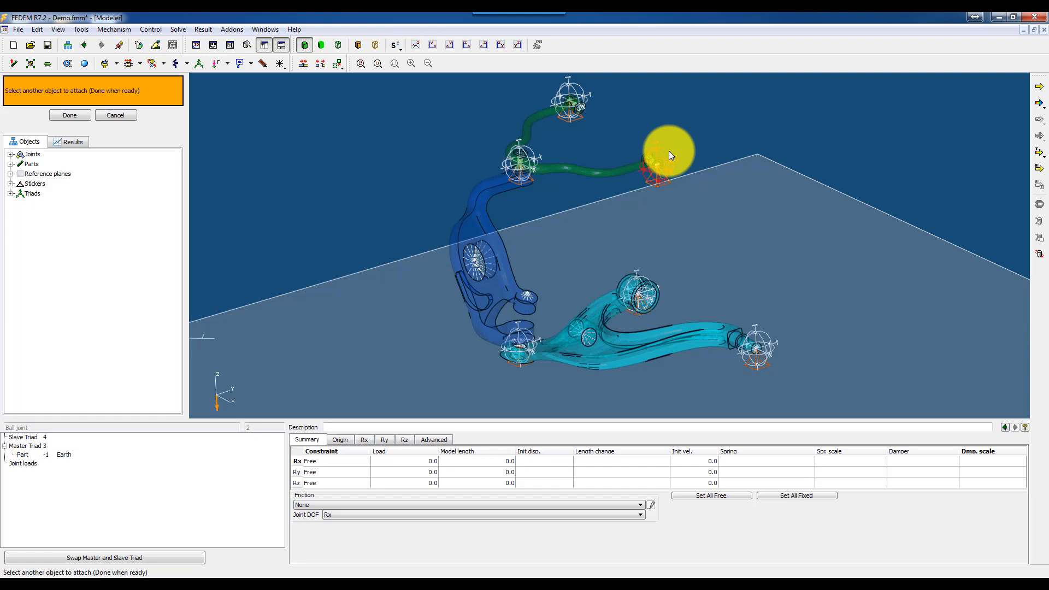
pyautogui.click(669, 151)
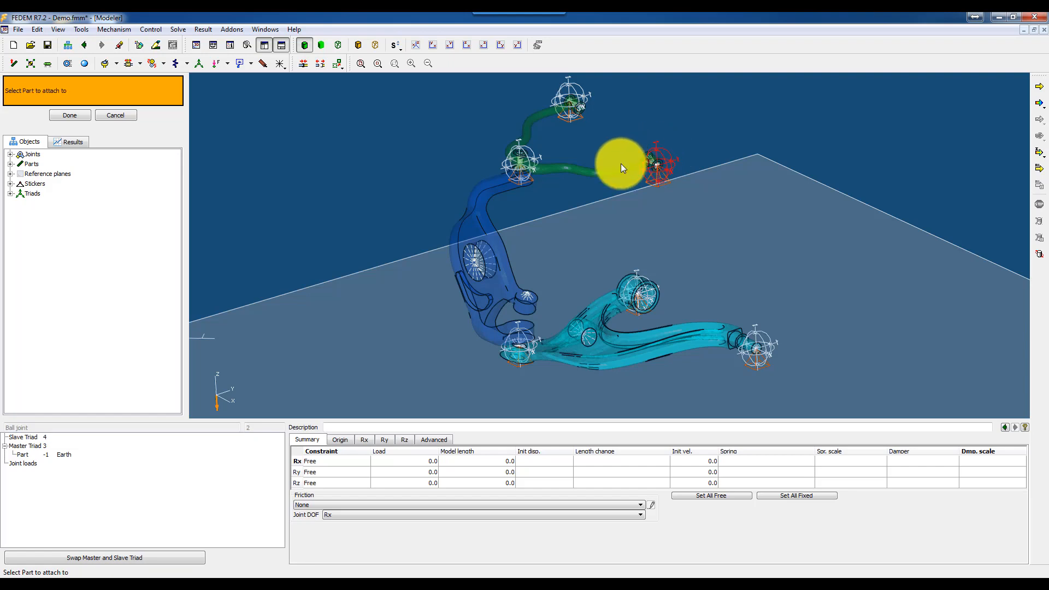
pyautogui.scroll(5, 633, 158)
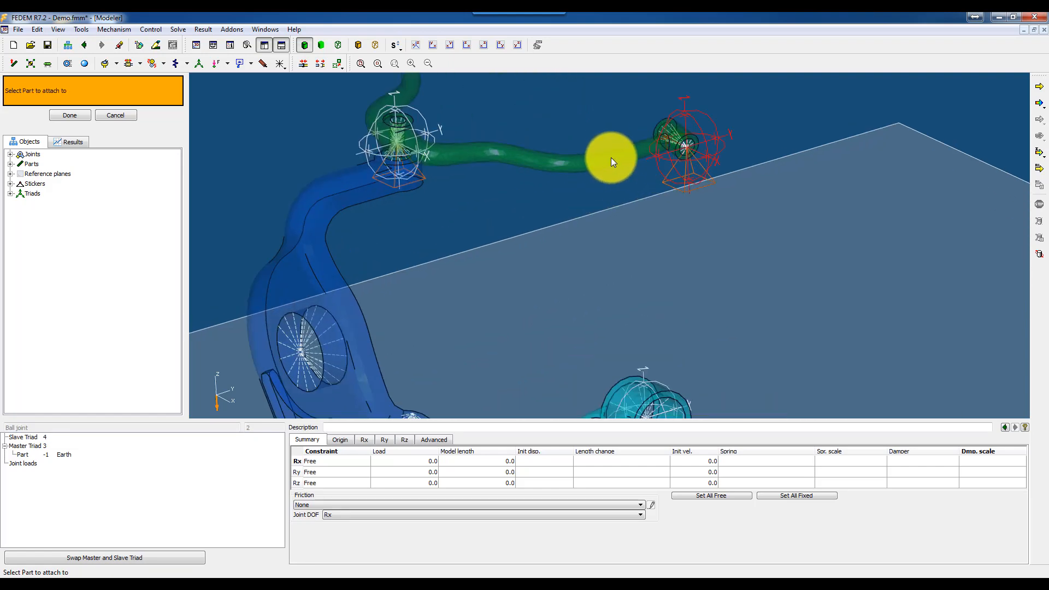
pyautogui.click(611, 158)
pyautogui.scroll(3, 595, 161)
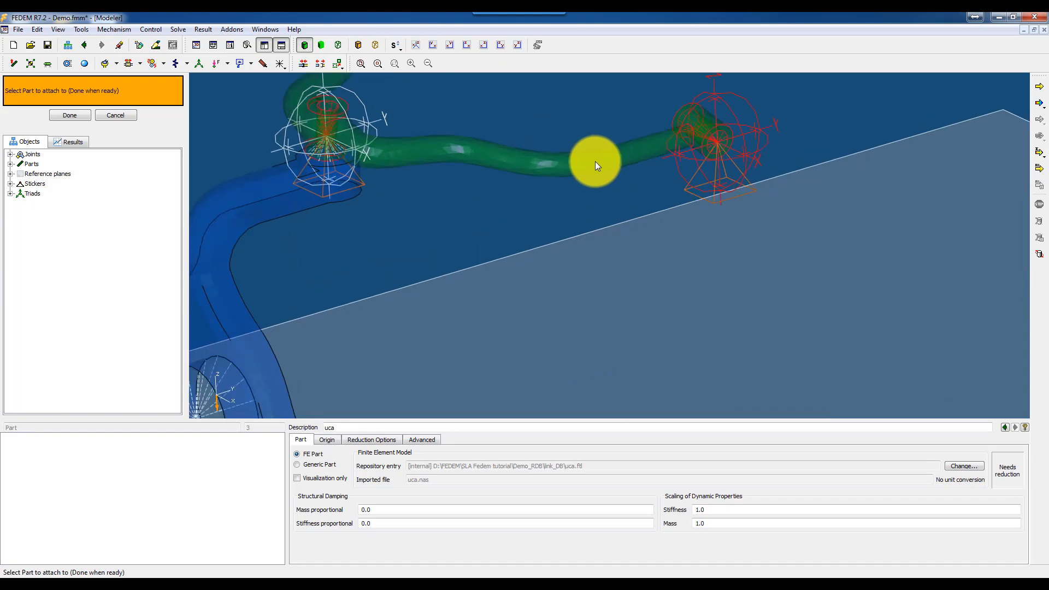
pyautogui.click(595, 162)
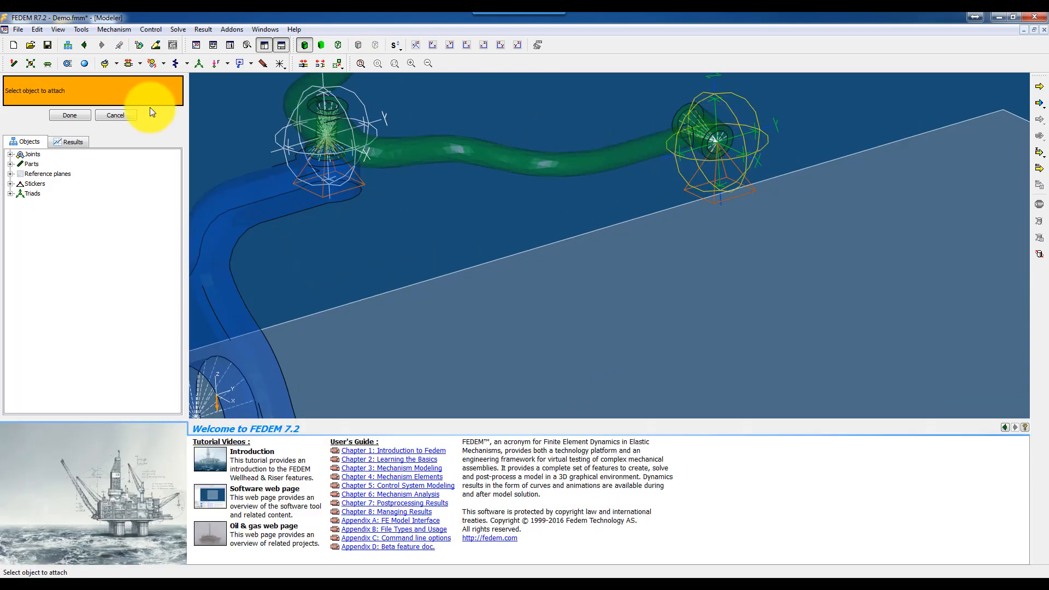
pyautogui.click(69, 115)
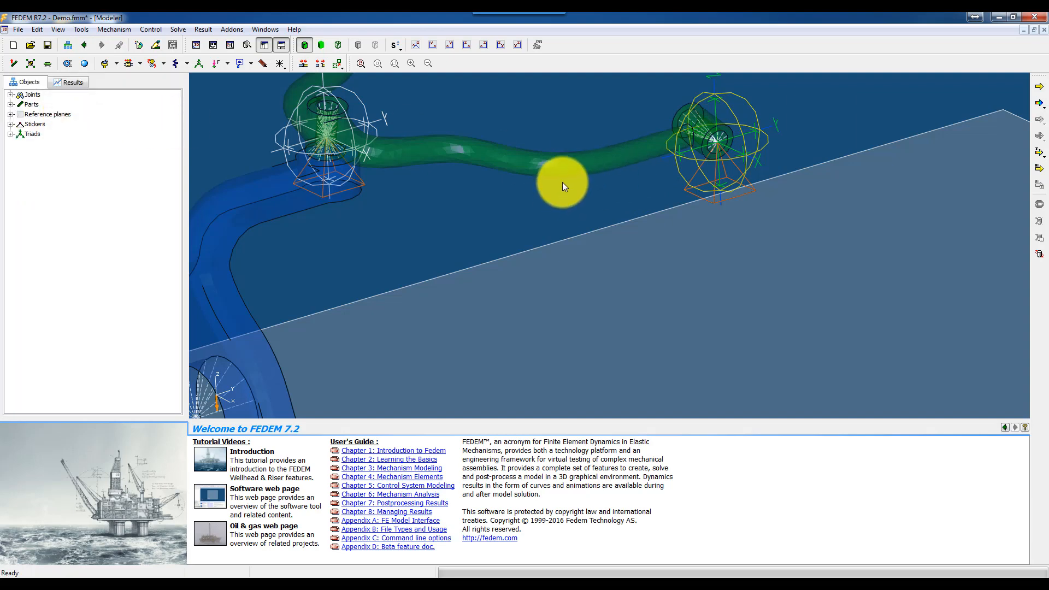
# Examine the connections of the attached inboard ball joint and of the uca part
pyautogui.moveTo(566, 173); pyautogui.dragTo(497, 217, button='middle')
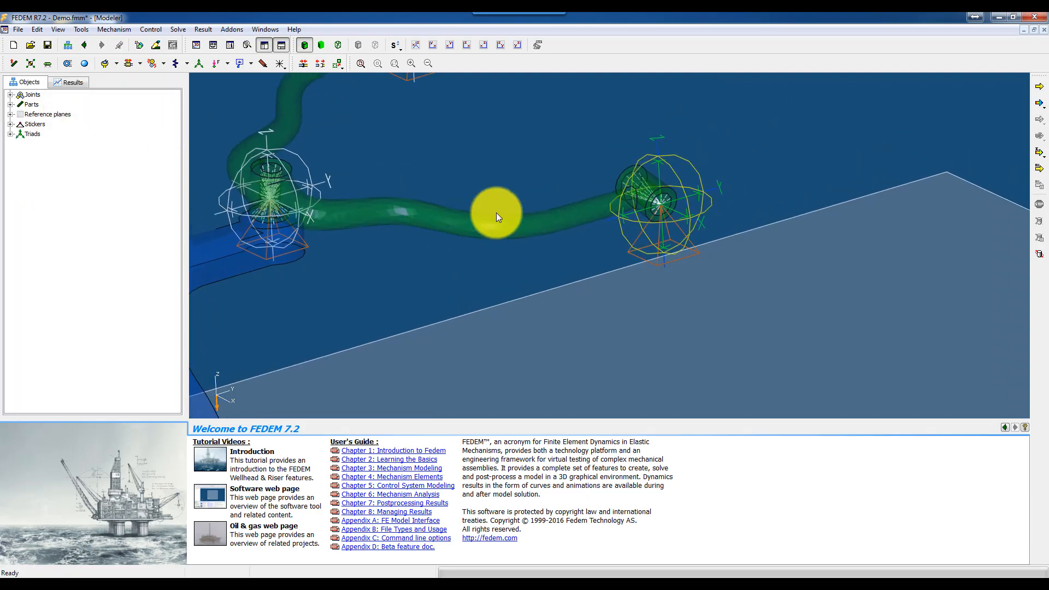
pyautogui.click(692, 170)
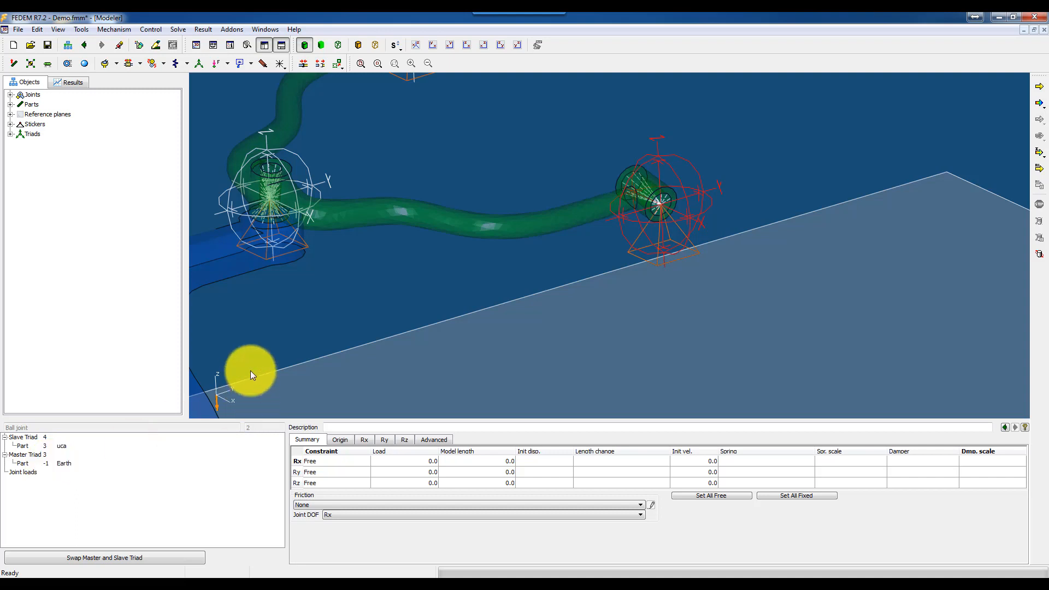
pyautogui.click(411, 267)
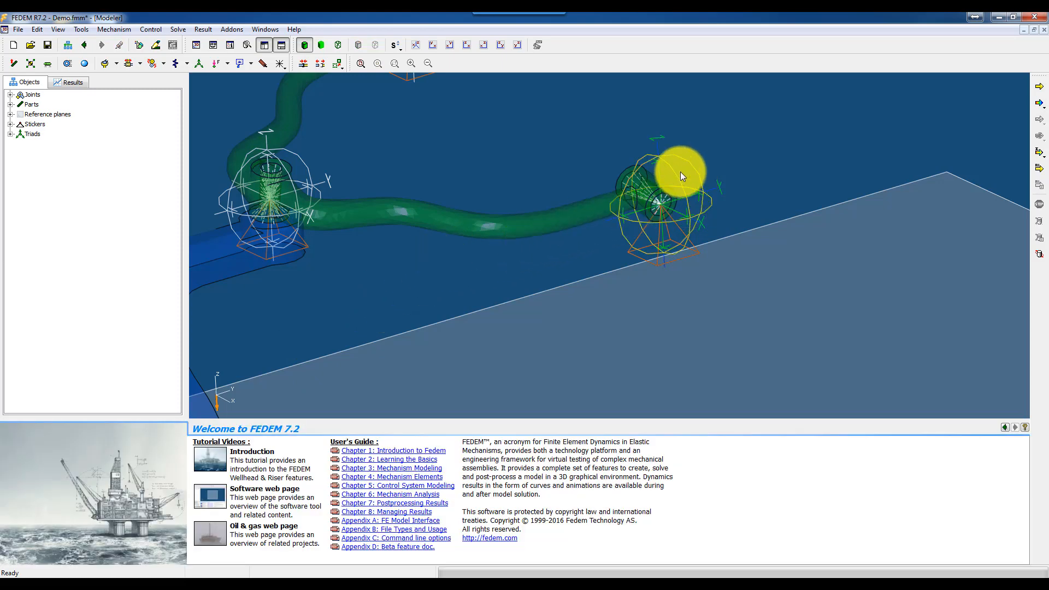
pyautogui.click(800, 257)
pyautogui.click(582, 213)
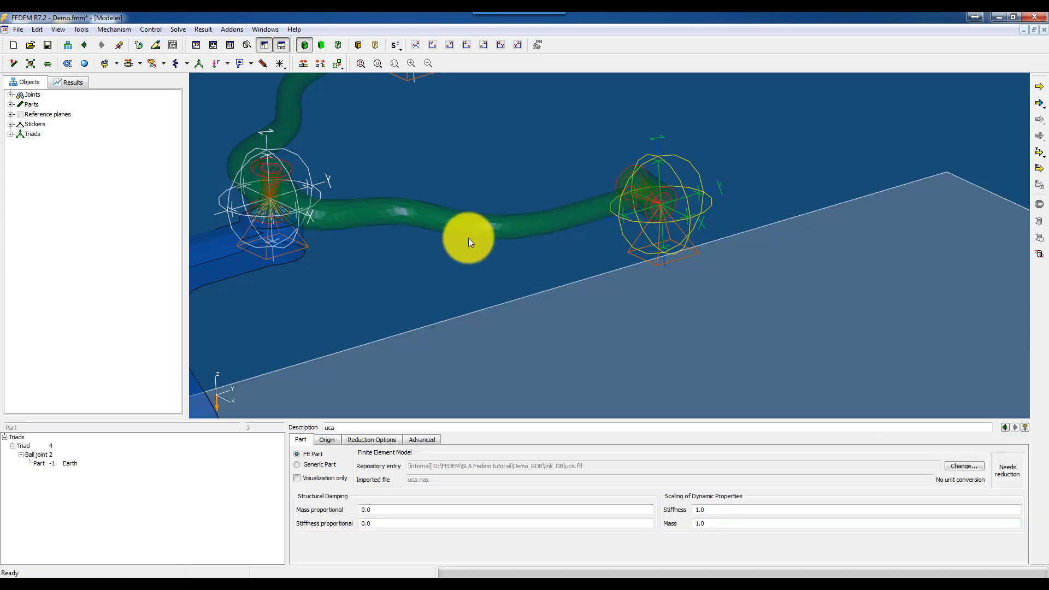
# Attach the ball joint between the uca's outer end and the knuckle to the uca part and to the knuckle part
pyautogui.click(304, 63)
pyautogui.click(236, 171)
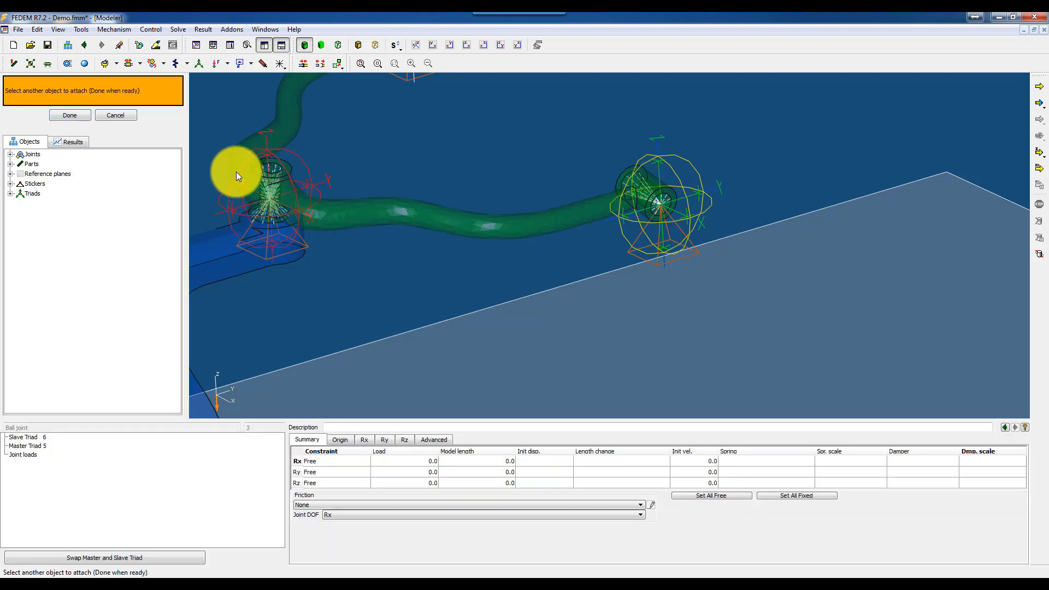
pyautogui.click(281, 125)
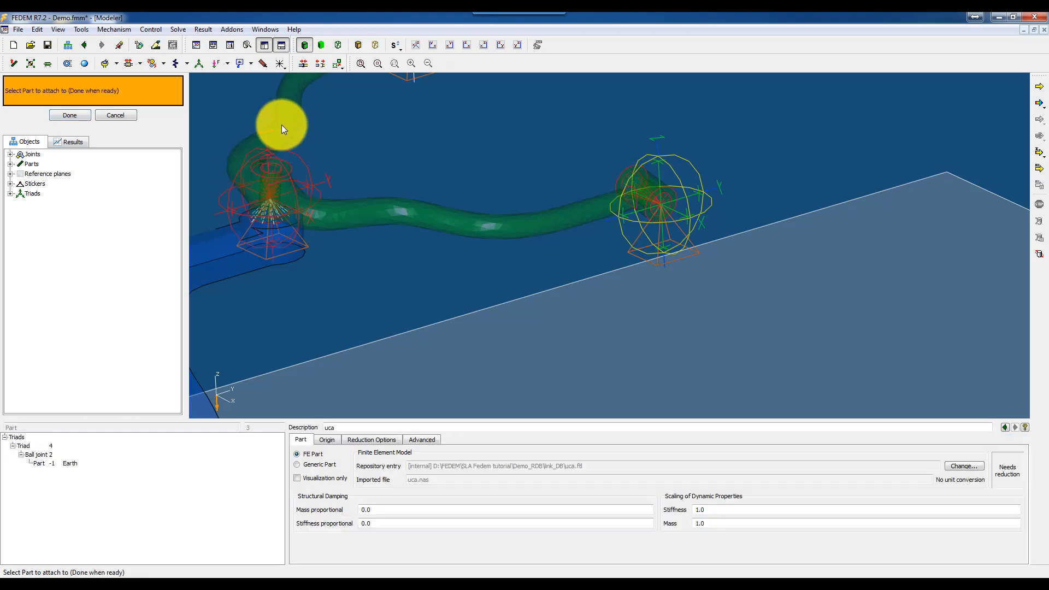
pyautogui.click(252, 159)
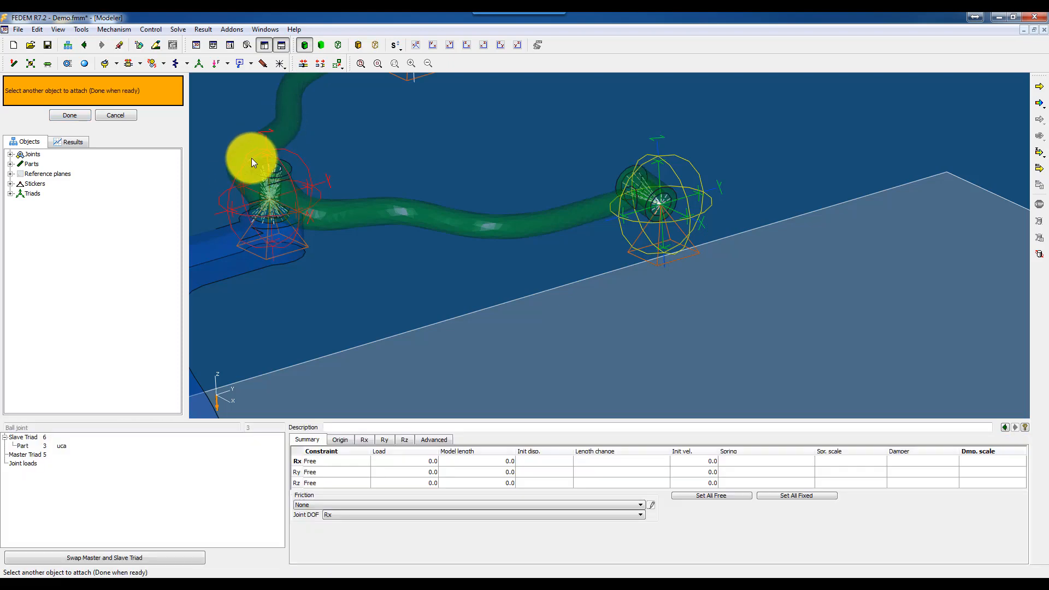
pyautogui.click(225, 261)
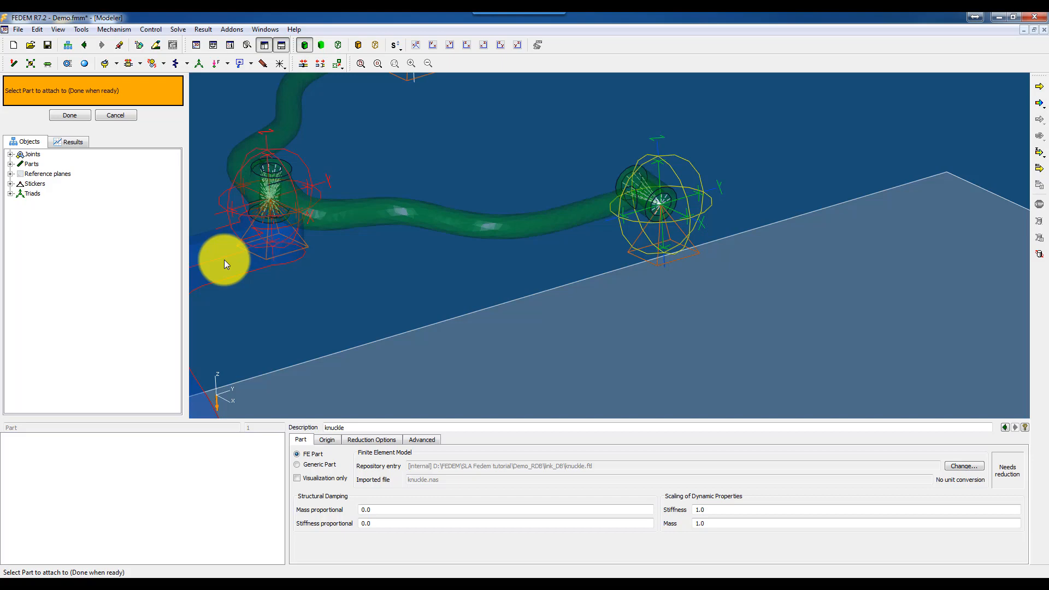
pyautogui.click(224, 260)
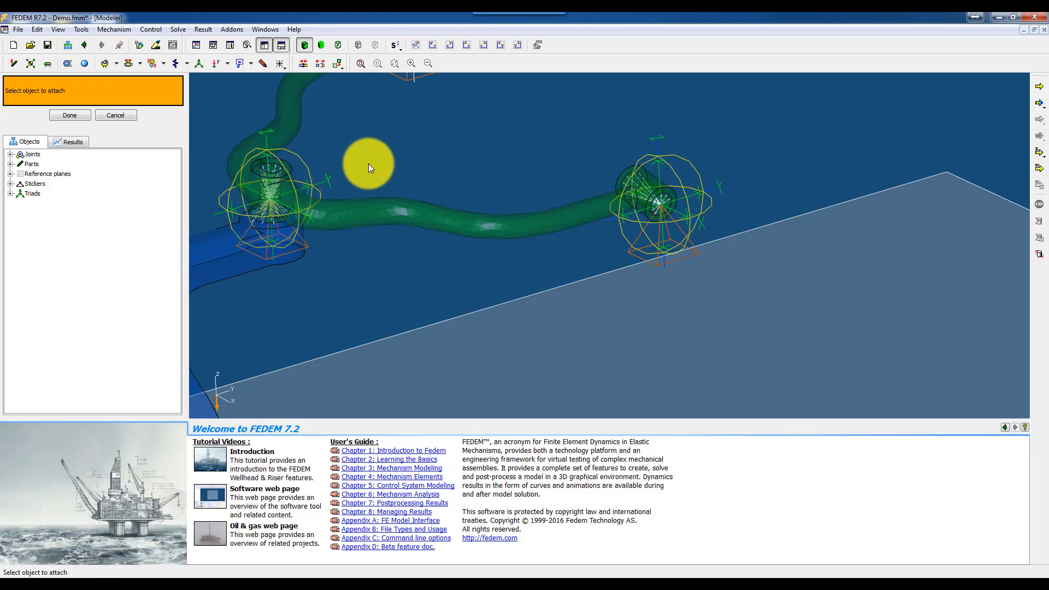
# Attach the ball joint at the uca's farther inboard bushing to ground by choosing the reference plane
pyautogui.moveTo(386, 187); pyautogui.dragTo(372, 244, button='middle')
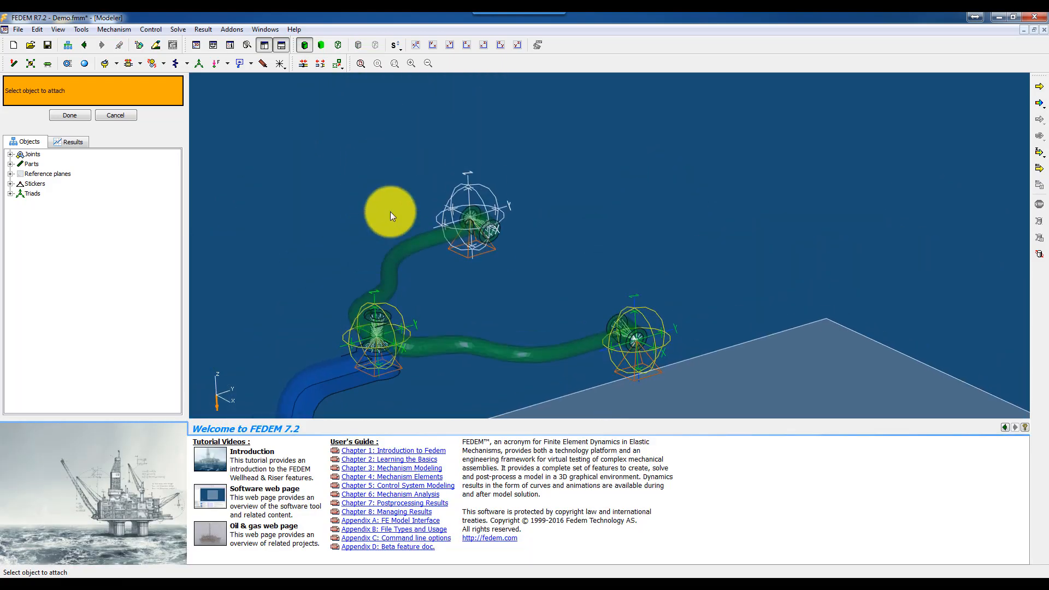
pyautogui.scroll(5, 429, 240)
pyautogui.moveTo(531, 248); pyautogui.dragTo(895, 287, button='middle')
pyautogui.click(501, 166)
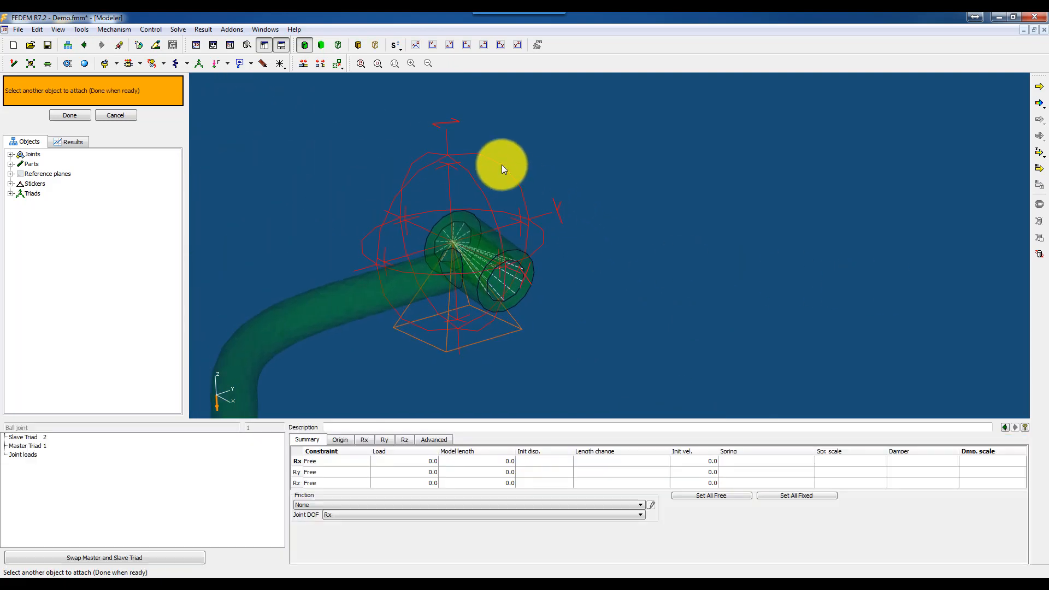
pyautogui.middleClick(502, 165)
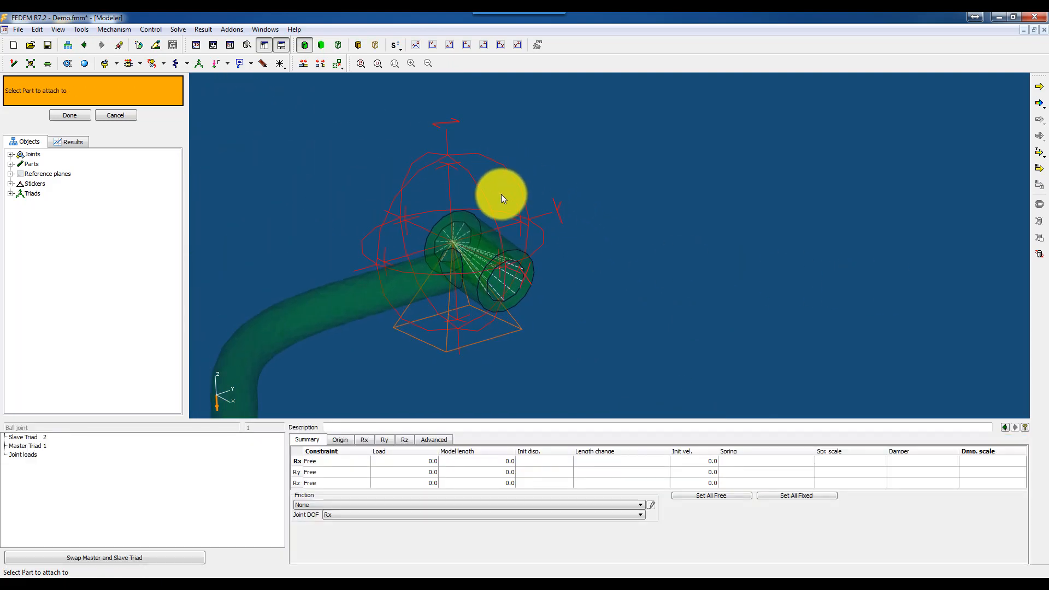
pyautogui.scroll(2, 592, 269)
pyautogui.scroll(-4, 600, 262)
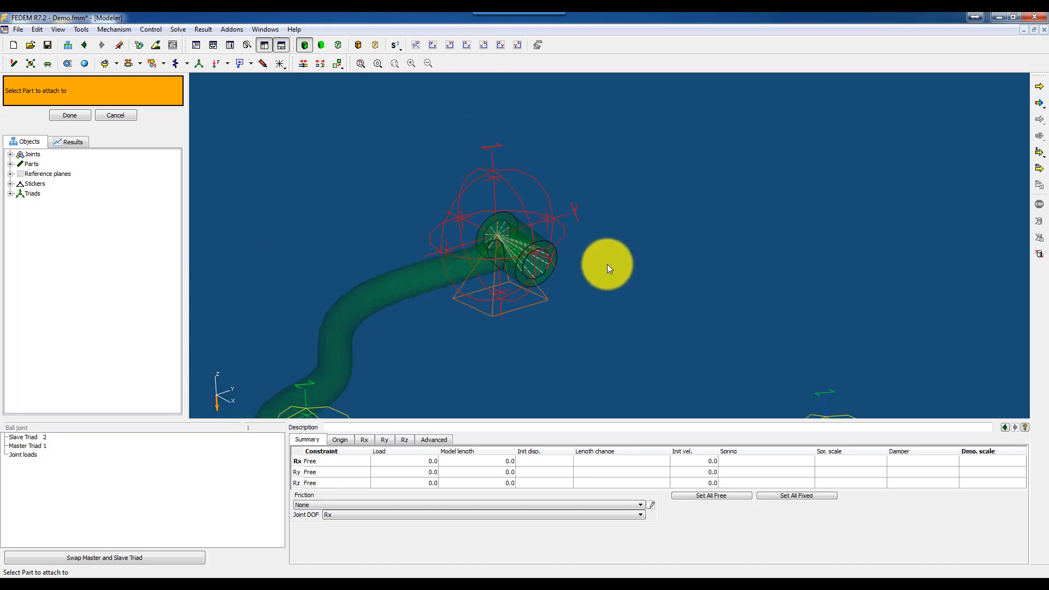
pyautogui.scroll(-3, 608, 264)
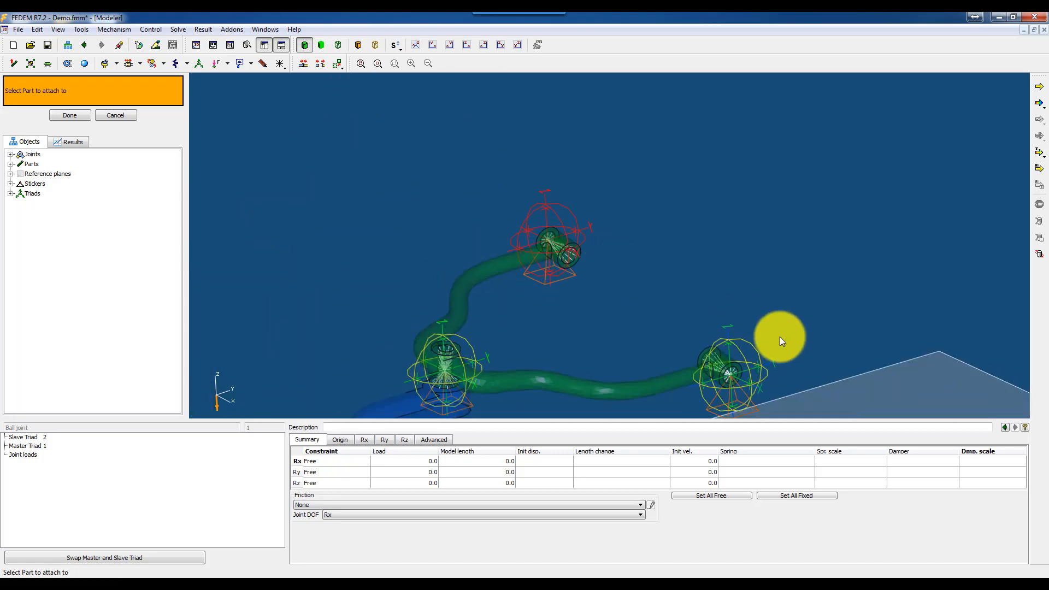
pyautogui.click(929, 379)
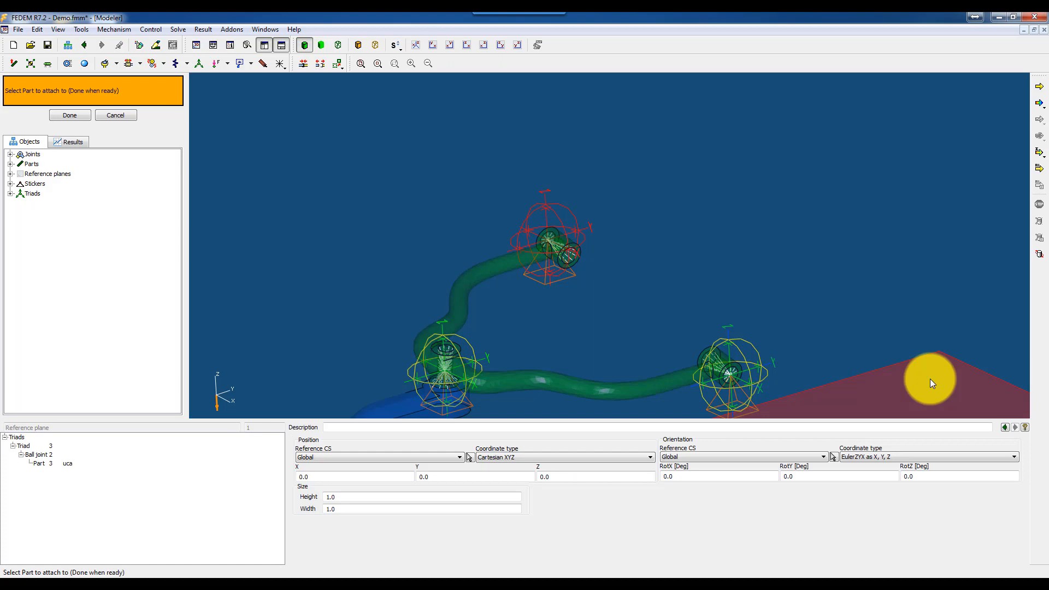
pyautogui.middleClick(930, 379)
# Attach the same farther inboard ball joint to the uca part
pyautogui.scroll(5, 576, 237)
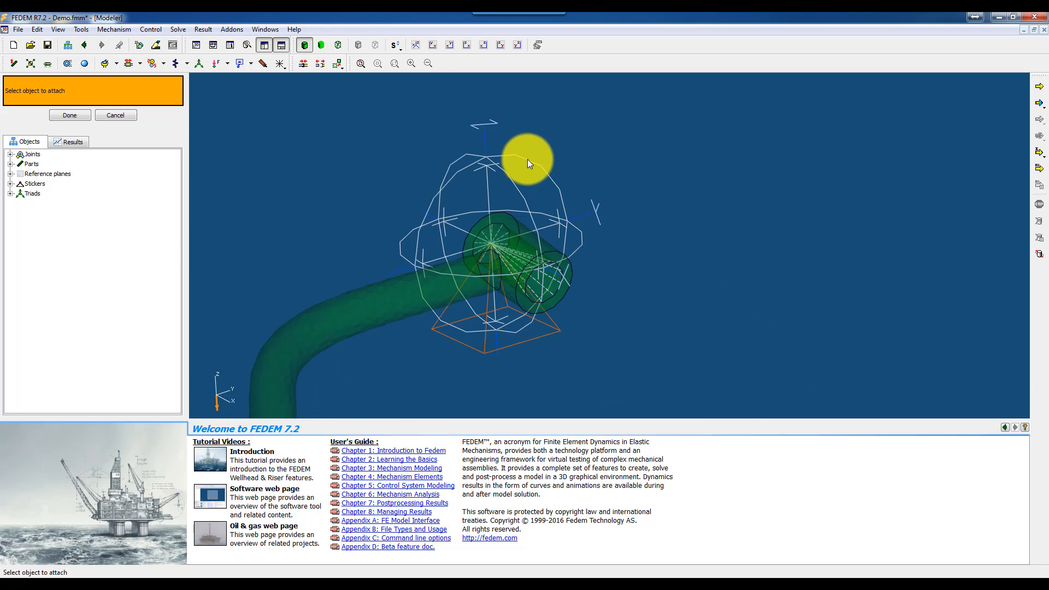
pyautogui.click(528, 160)
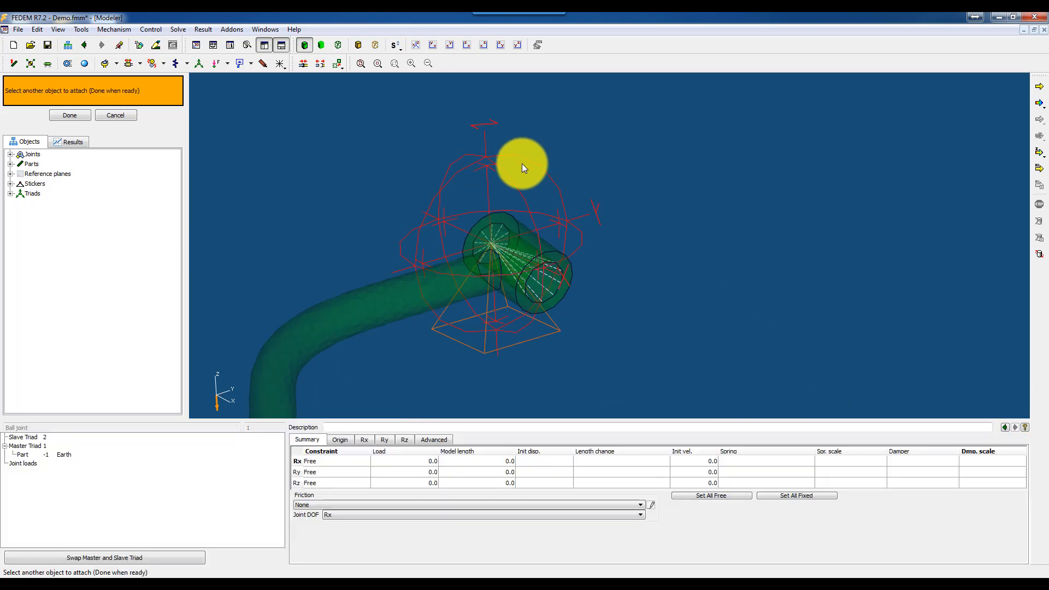
pyautogui.click(506, 189)
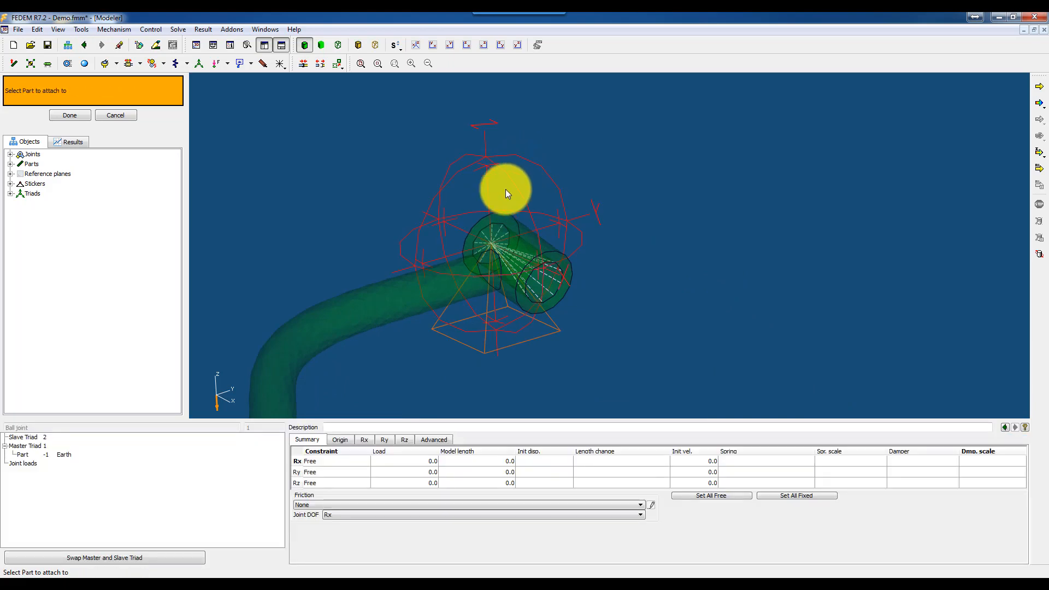
pyautogui.click(358, 313)
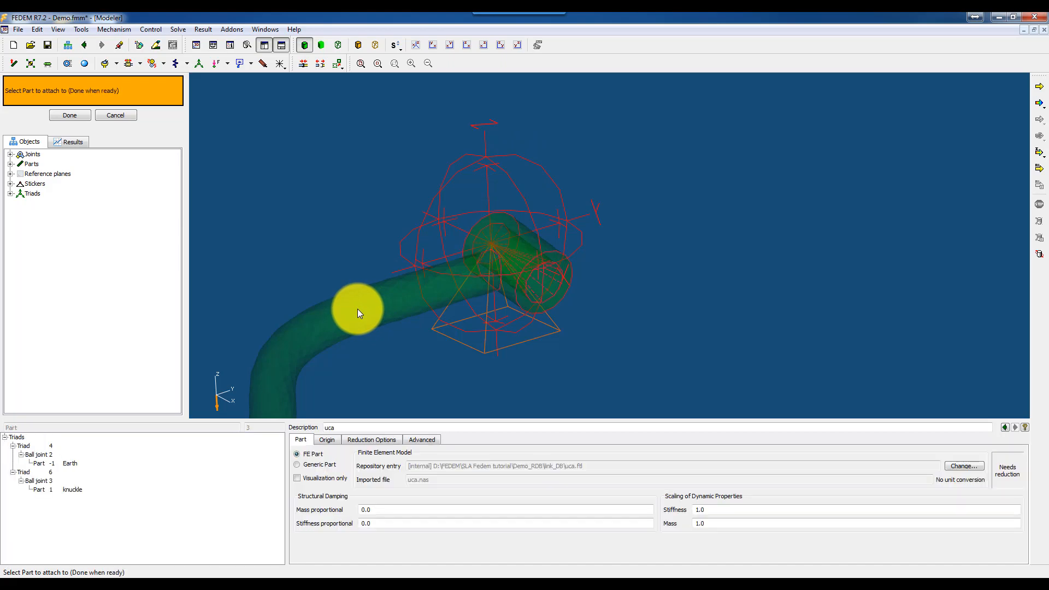
pyautogui.middleClick(357, 309)
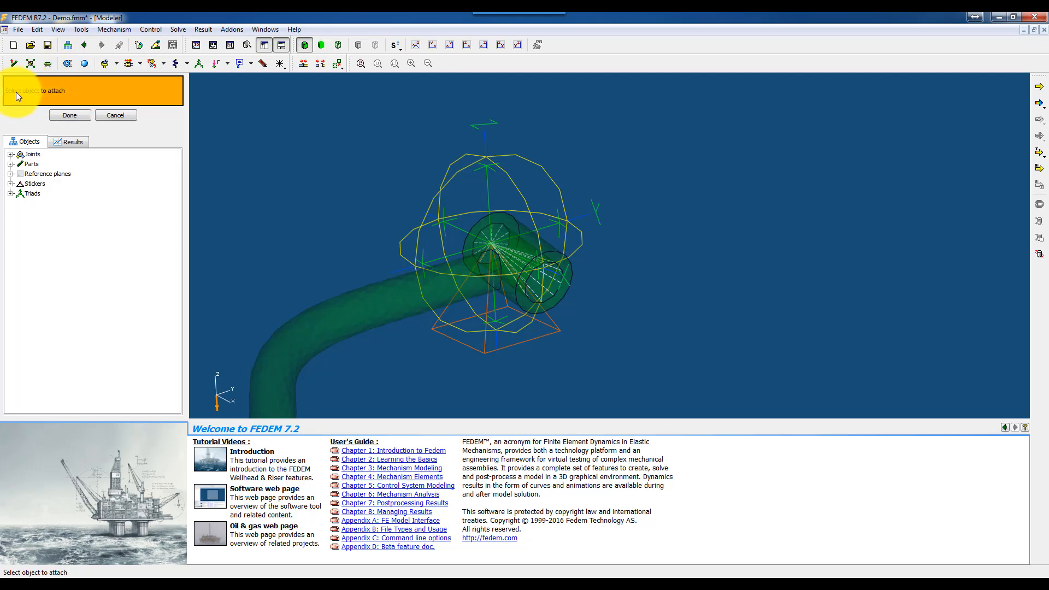
# Attach the ball joint at the knuckle's lower end to the knuckle part and to the lca part
pyautogui.scroll(-5, 420, 283)
pyautogui.moveTo(528, 345); pyautogui.dragTo(472, 215, button='middle')
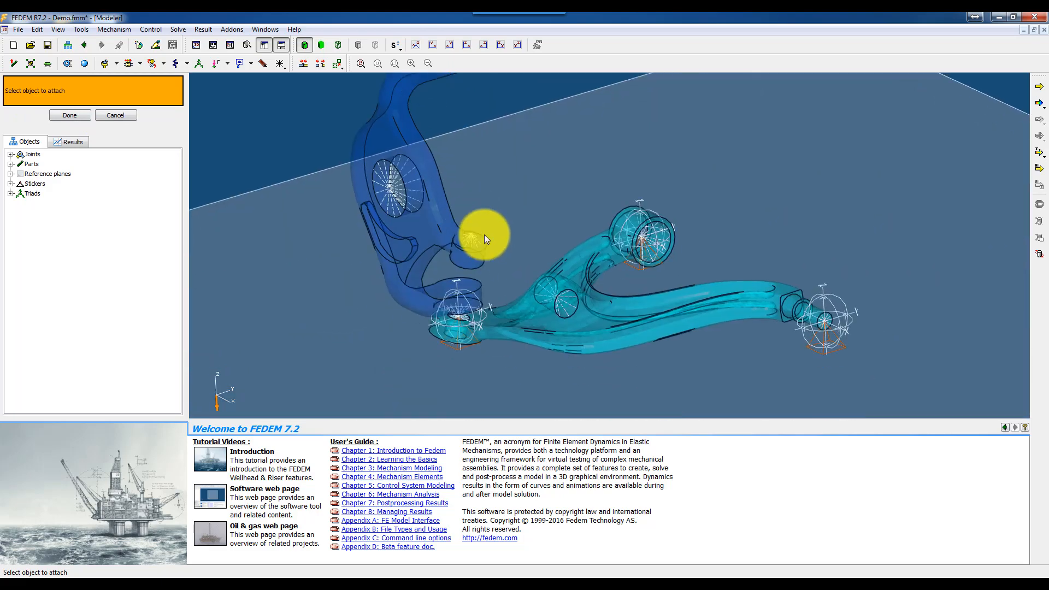
pyautogui.click(467, 304)
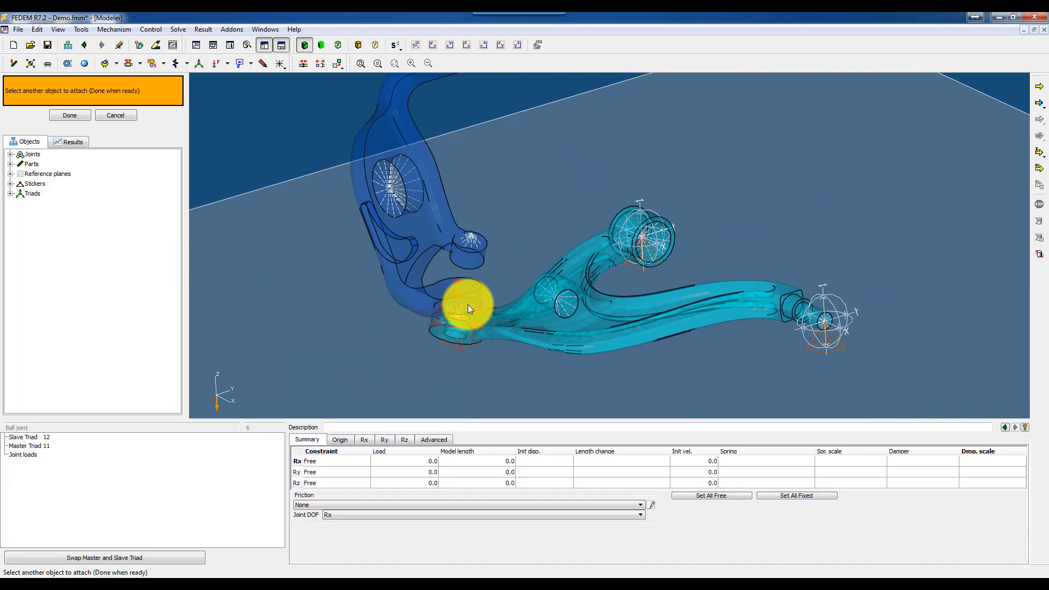
pyautogui.click(464, 299)
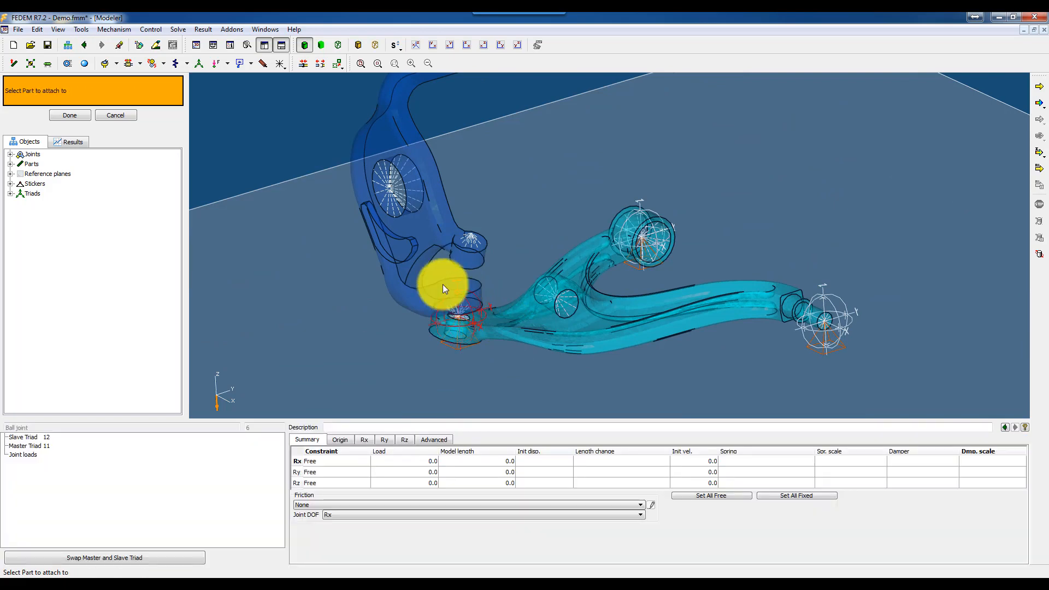
pyautogui.click(409, 264)
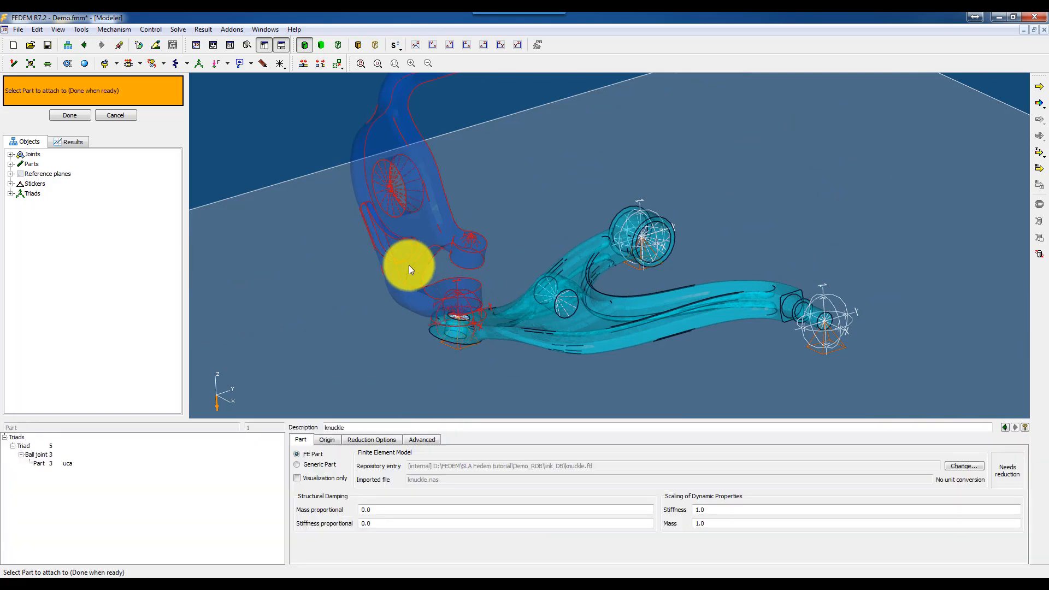
pyautogui.click(408, 265)
pyautogui.click(468, 299)
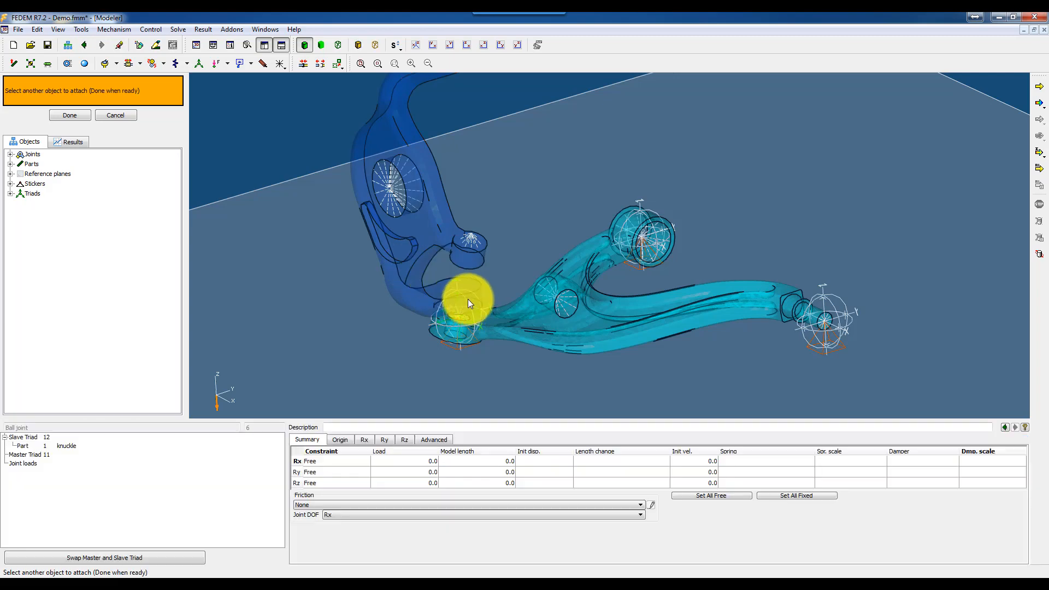
pyautogui.click(526, 311)
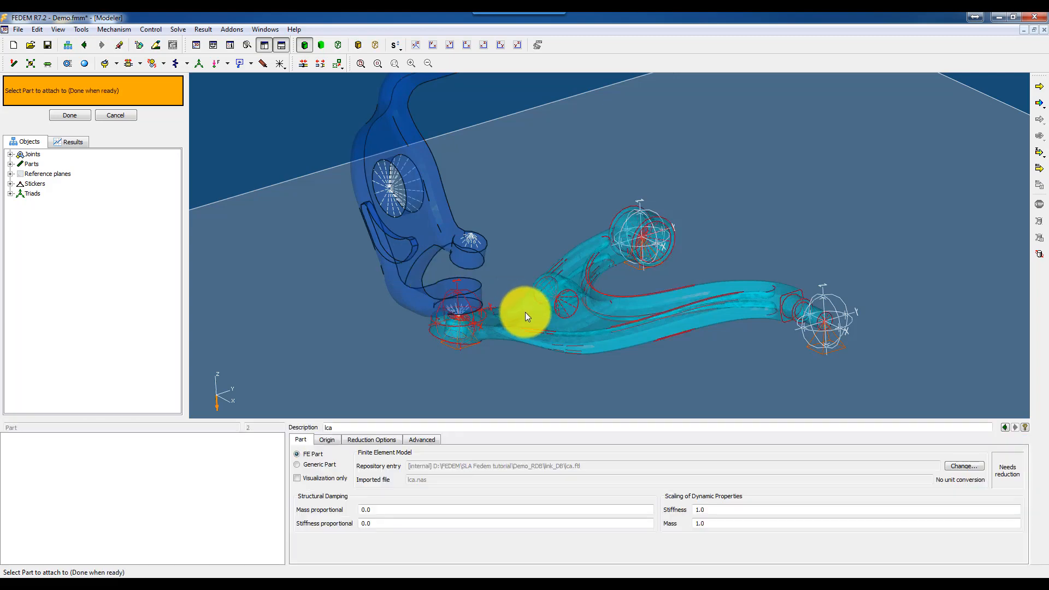
pyautogui.click(611, 269)
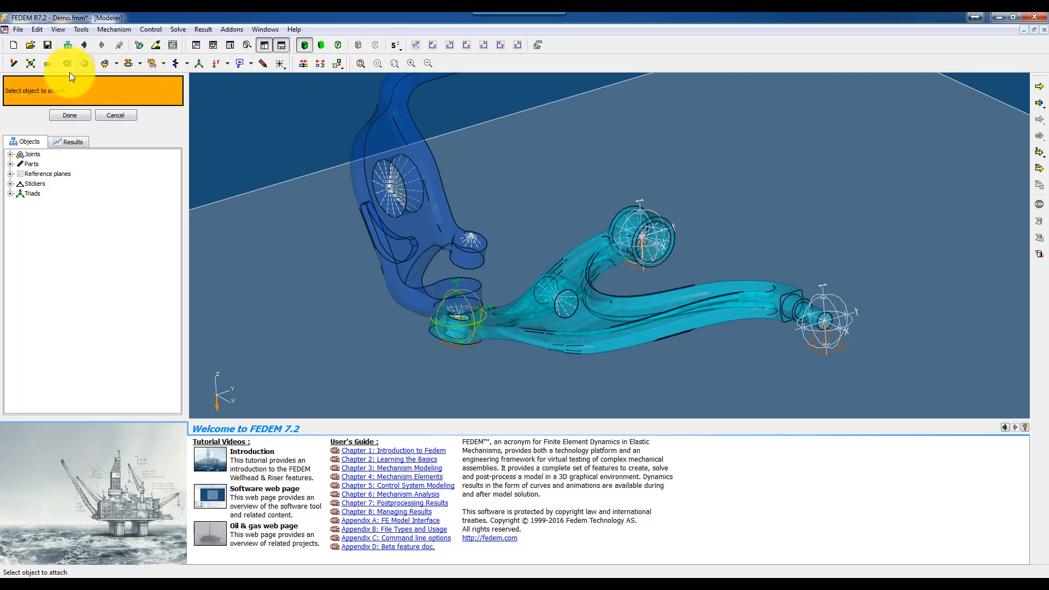
# Attach the ball joint at the lca's farther inboard bushing to the reference plane as ground and to the lca part
pyautogui.click(650, 209)
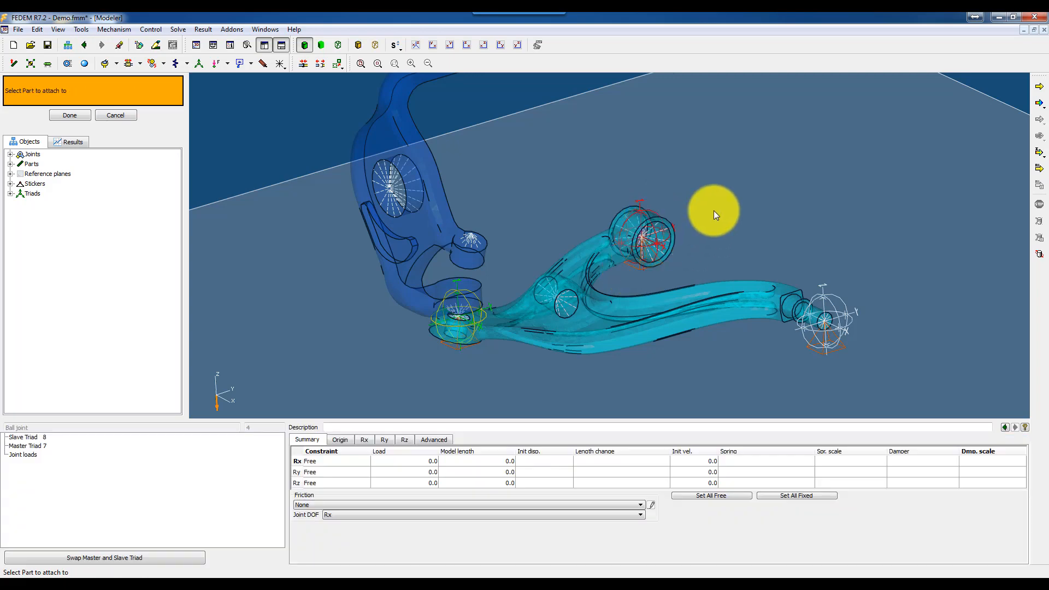
pyautogui.click(714, 211)
pyautogui.click(670, 207)
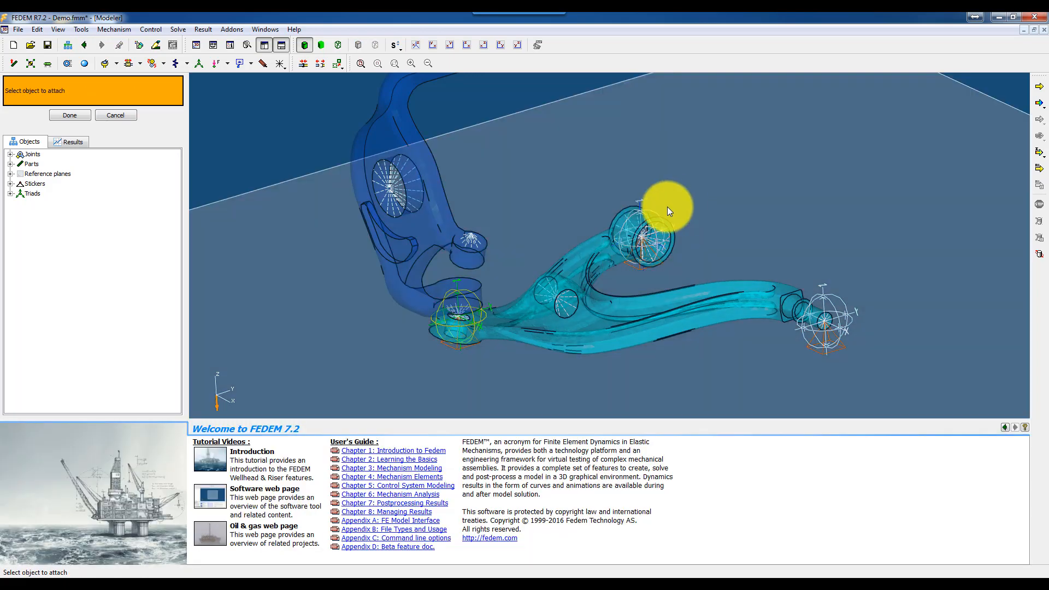
pyautogui.click(653, 210)
pyautogui.click(641, 219)
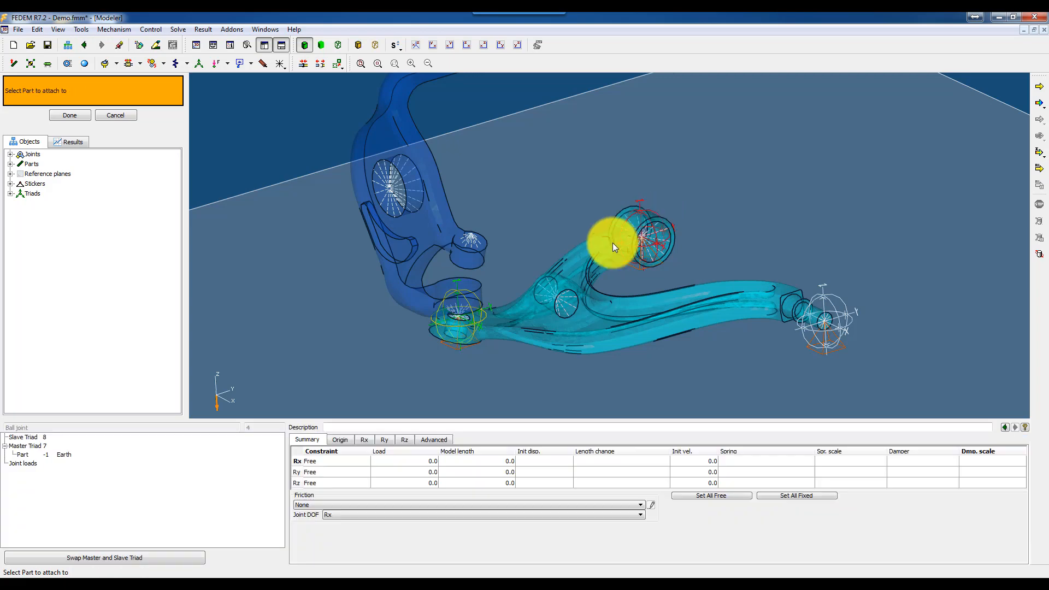
pyautogui.click(588, 262)
pyautogui.middleClick(587, 262)
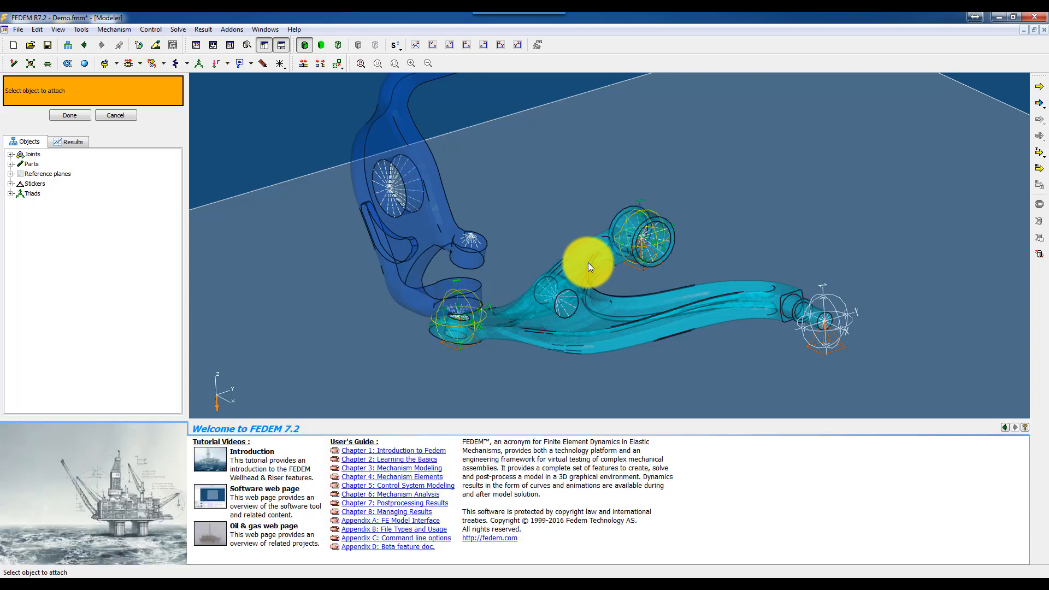
# Attach the ball joint at the lca's nearer inboard end to the reference plane and to the lca part, and finish attaching
pyautogui.click(834, 298)
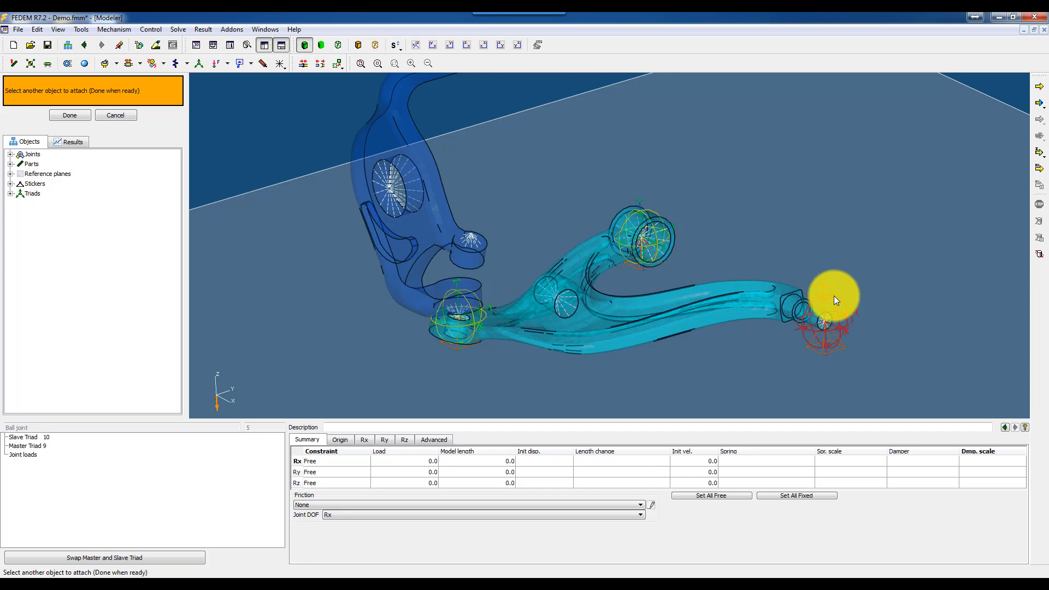
pyautogui.click(851, 250)
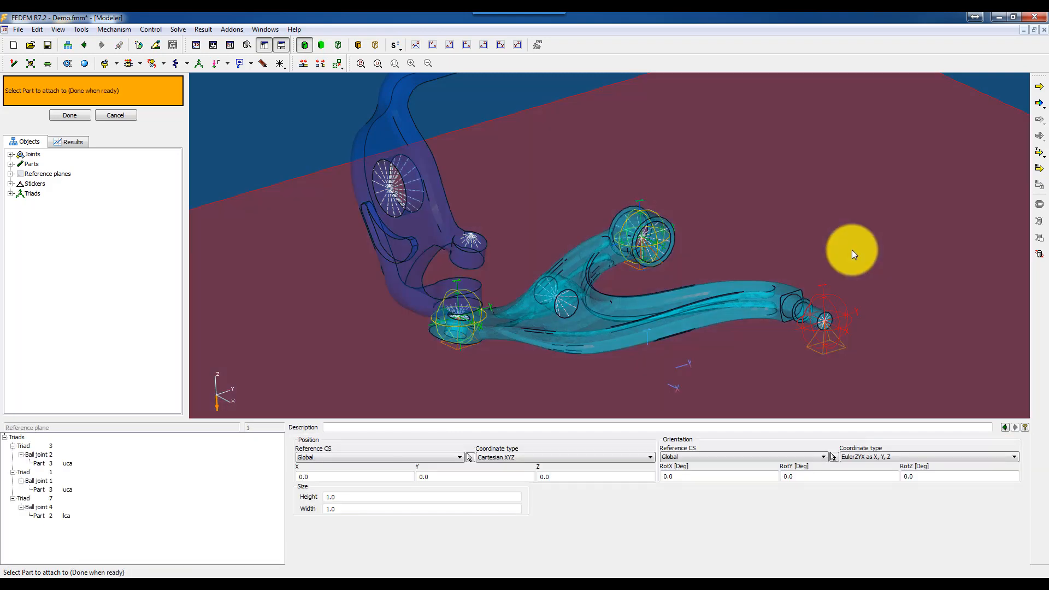
pyautogui.middleClick(851, 250)
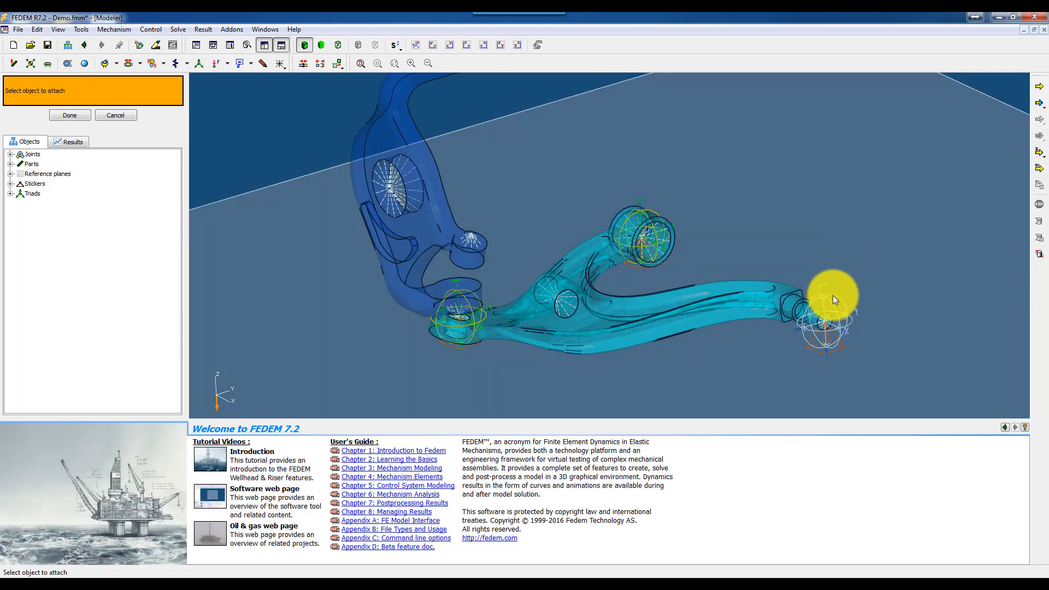
pyautogui.click(832, 295)
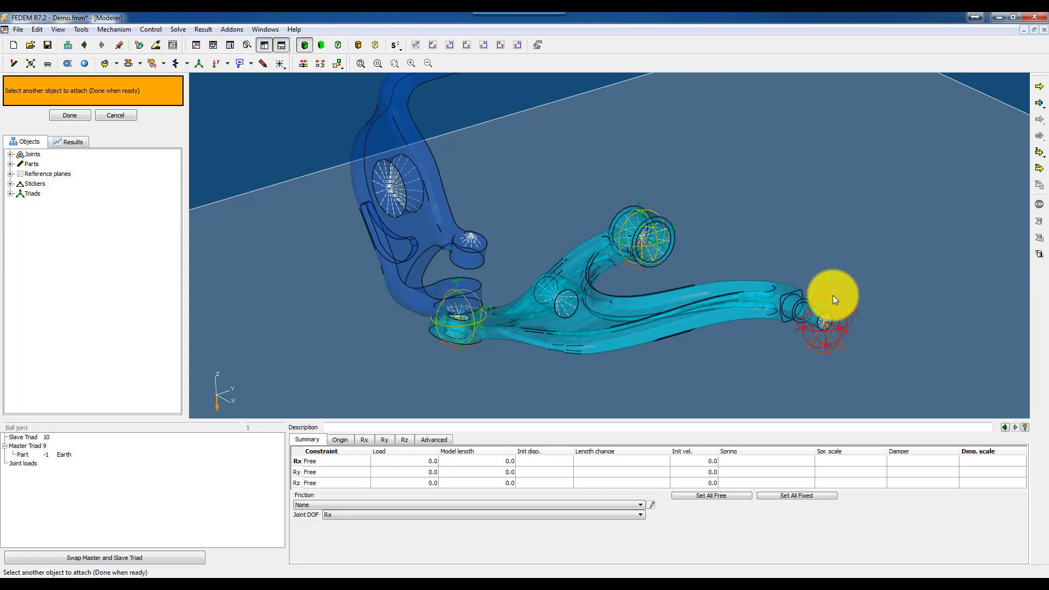
pyautogui.middleClick(832, 295)
pyautogui.click(749, 297)
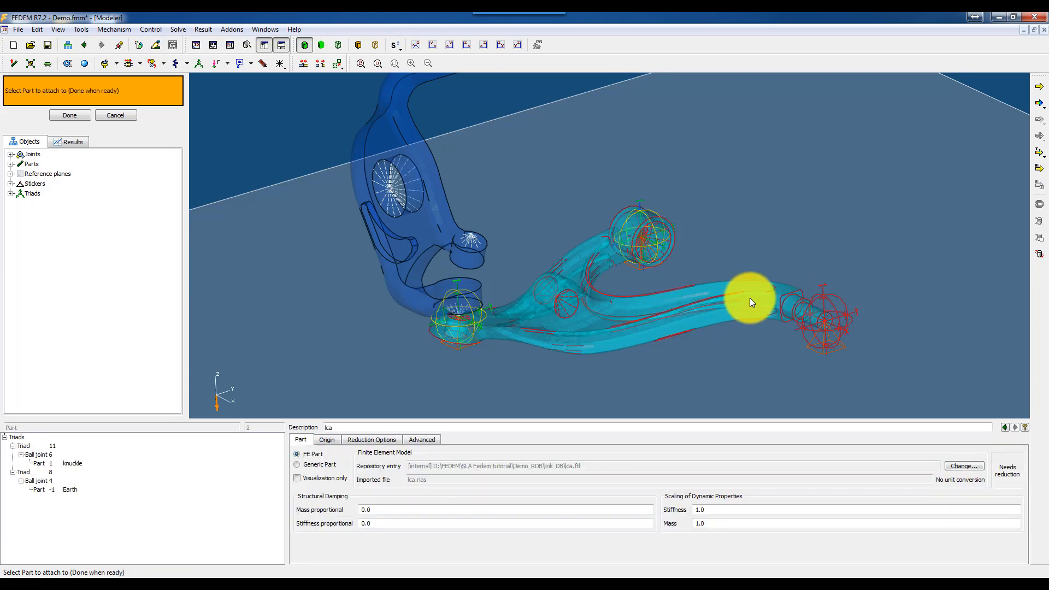
pyautogui.middleClick(750, 297)
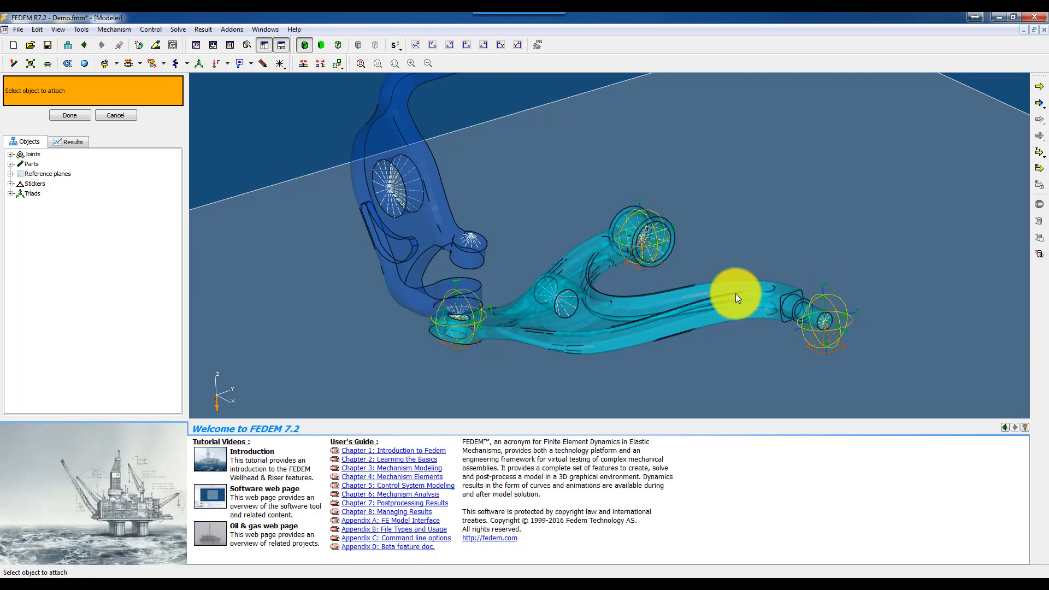
pyautogui.click(69, 115)
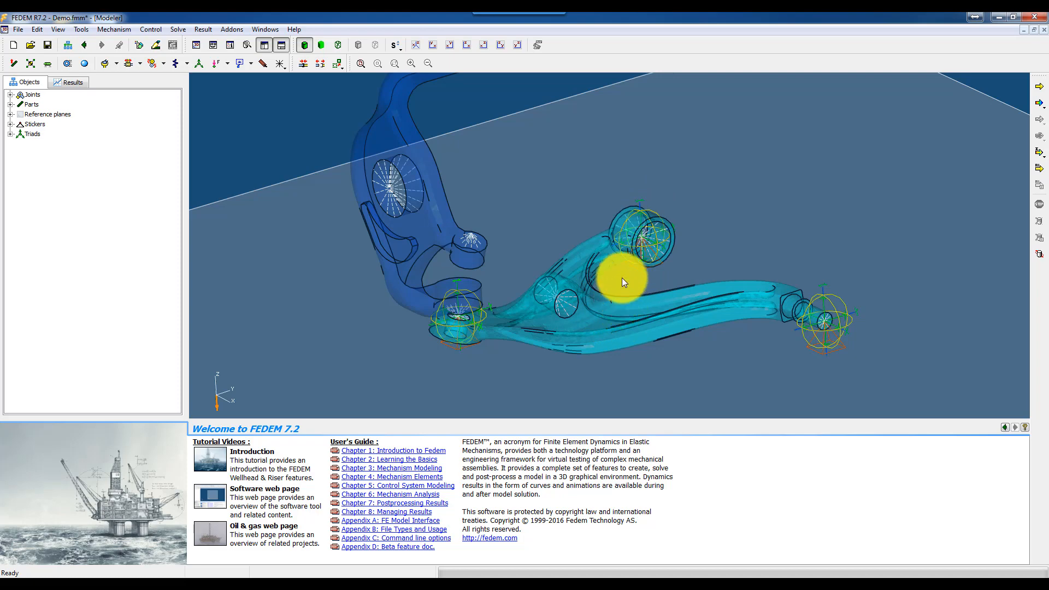
pyautogui.click(608, 251)
pyautogui.moveTo(613, 223)
pyautogui.mouseDown(button='middle')
pyautogui.moveTo(611, 181)
pyautogui.moveTo(628, 210)
pyautogui.moveTo(604, 234)
pyautogui.moveTo(600, 290)
pyautogui.moveTo(597, 232)
pyautogui.mouseUp(button='middle')
pyautogui.moveTo(568, 276); pyautogui.dragTo(592, 262, button='middle')
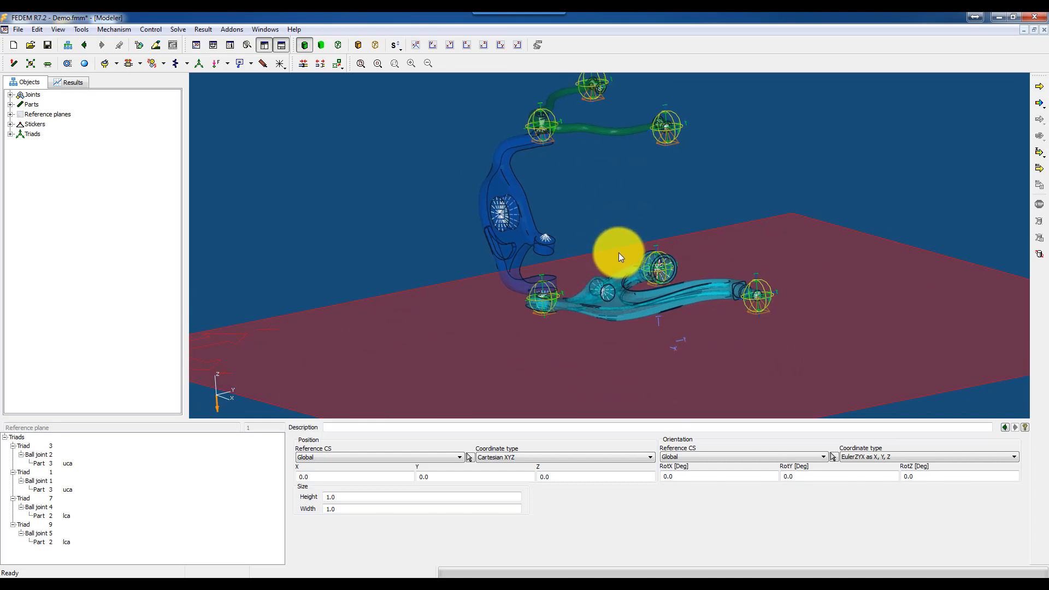
# Start an axial spring and pick the centre of the lca's middle bushing as its start point
pyautogui.moveTo(615, 320); pyautogui.dragTo(574, 334, button='middle')
pyautogui.click(222, 100)
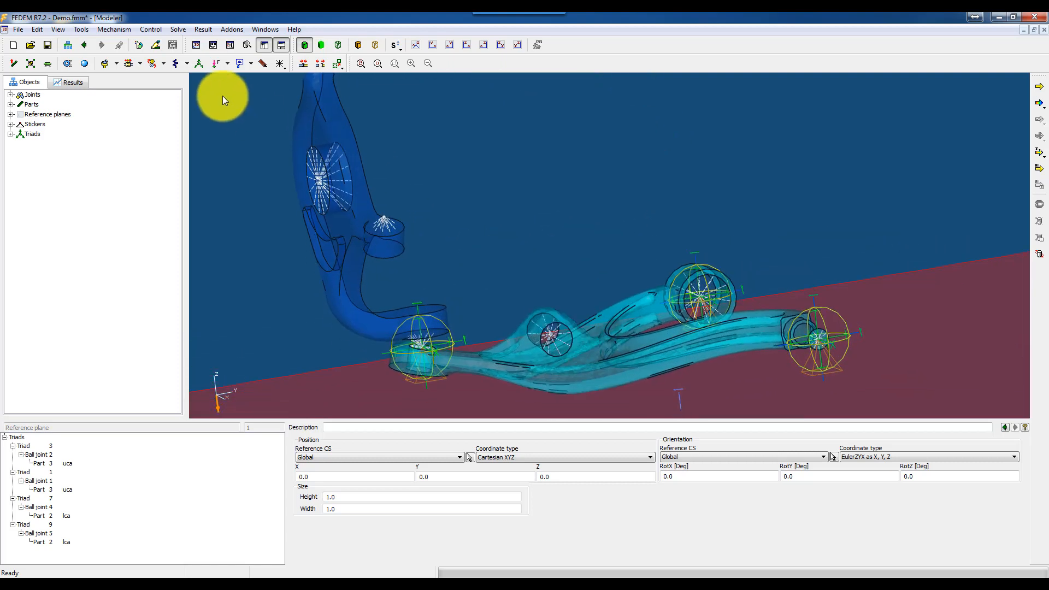
pyautogui.click(174, 67)
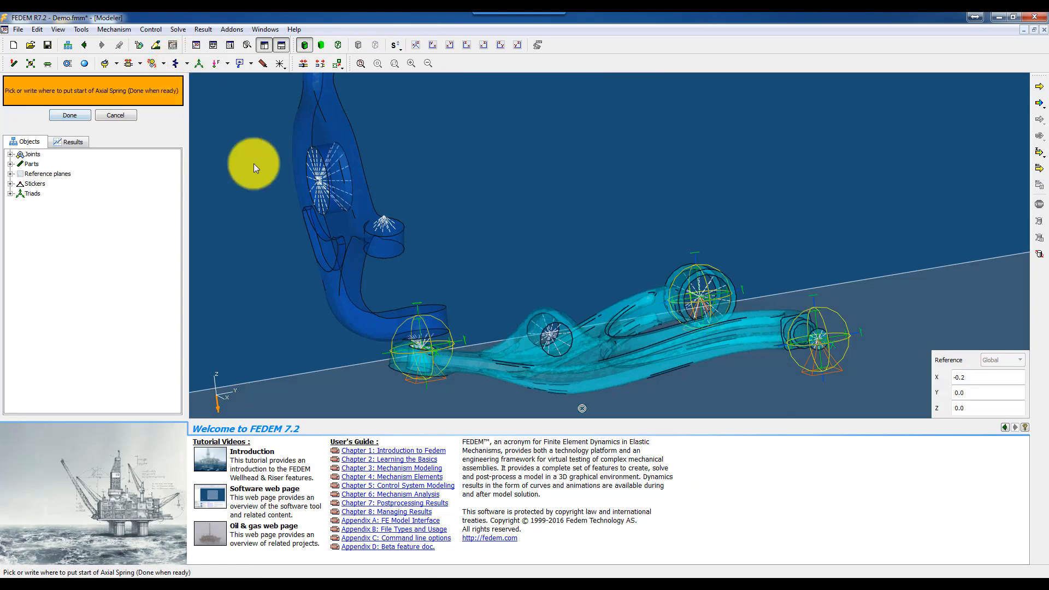
pyautogui.moveTo(566, 339); pyautogui.dragTo(493, 353, button='middle')
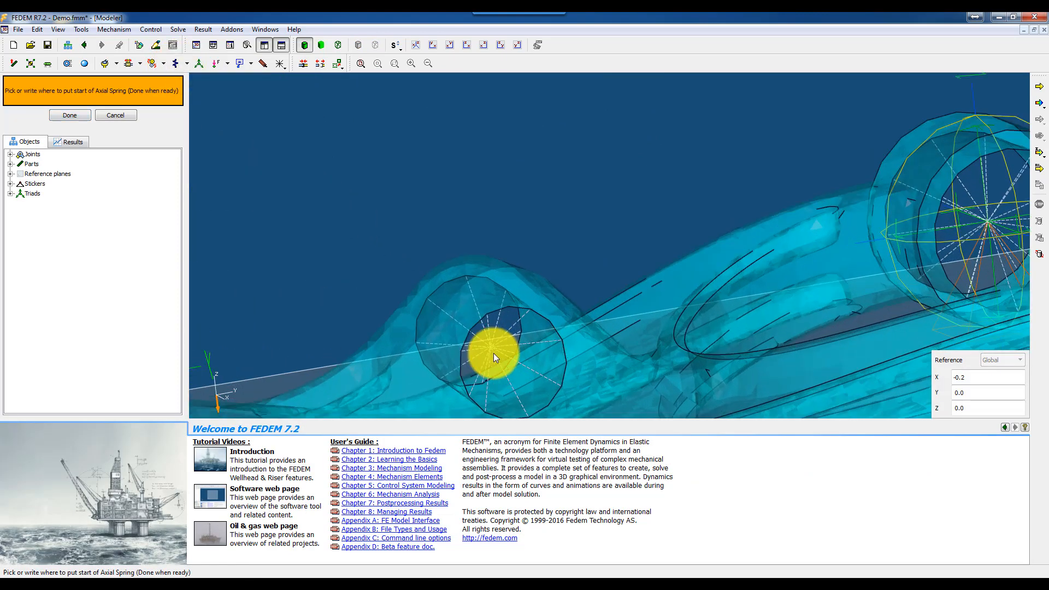
pyautogui.click(489, 345)
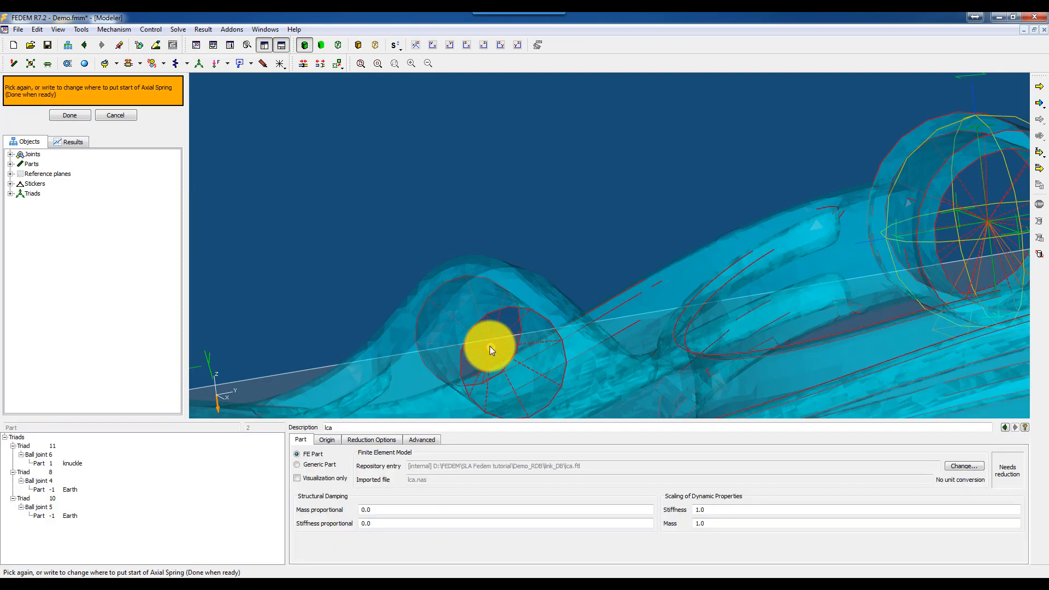
pyautogui.click(489, 350)
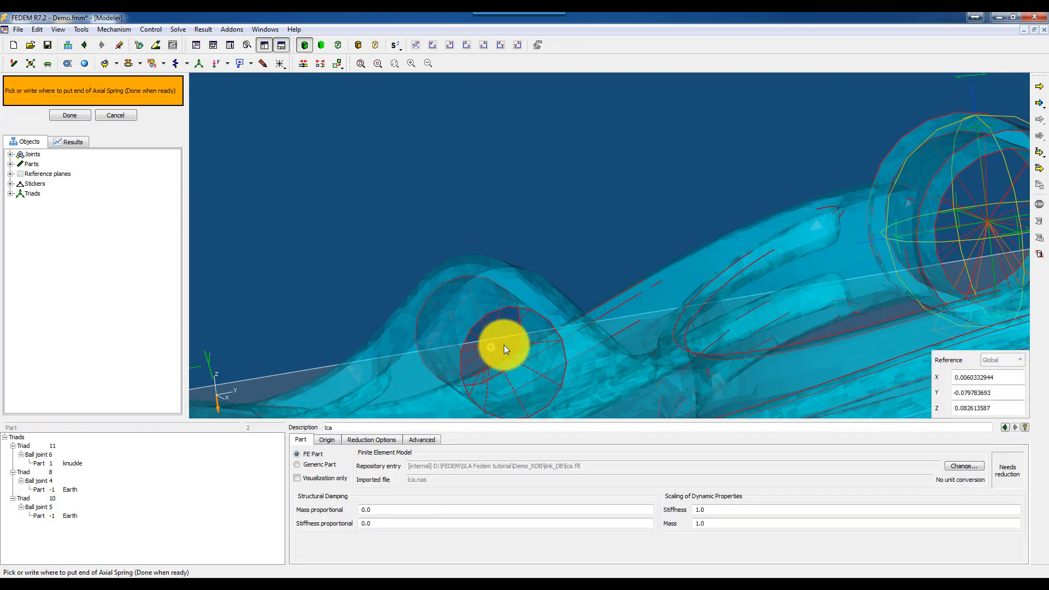
# Set the axial spring's end point to X 0, Y 0, Z 0.3, create the spring and end spring creation
pyautogui.scroll(-3, 511, 338)
pyautogui.scroll(-5, 625, 284)
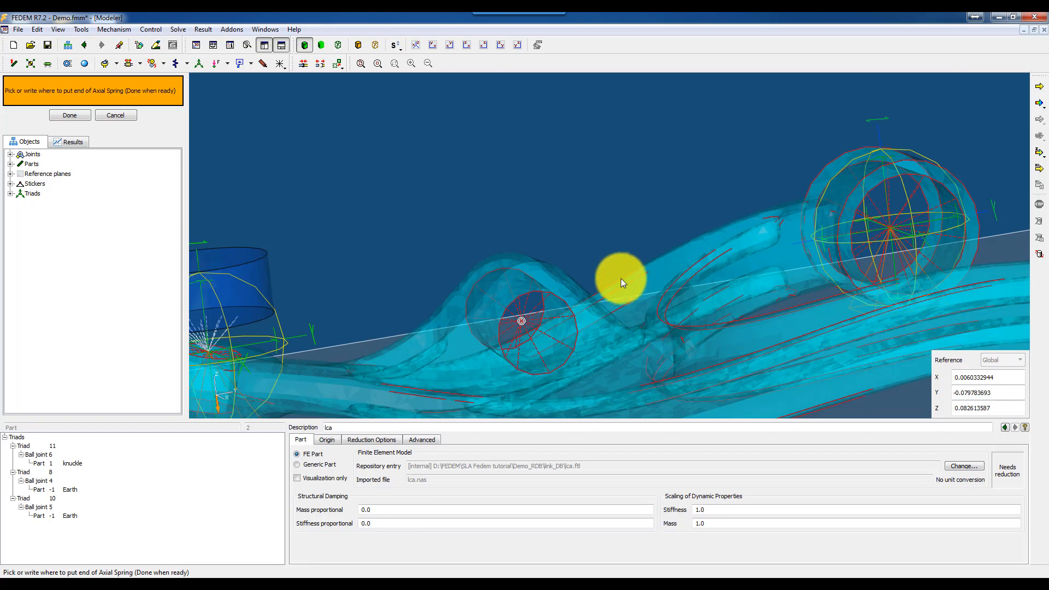
pyautogui.moveTo(566, 192); pyautogui.dragTo(533, 290, button='middle')
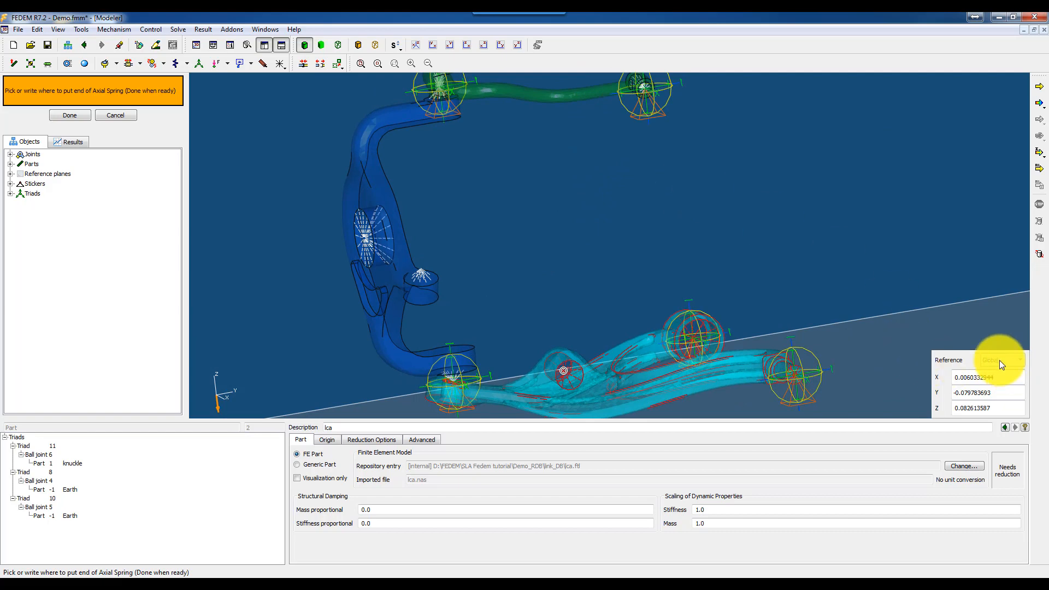
pyautogui.doubleClick(1002, 376)
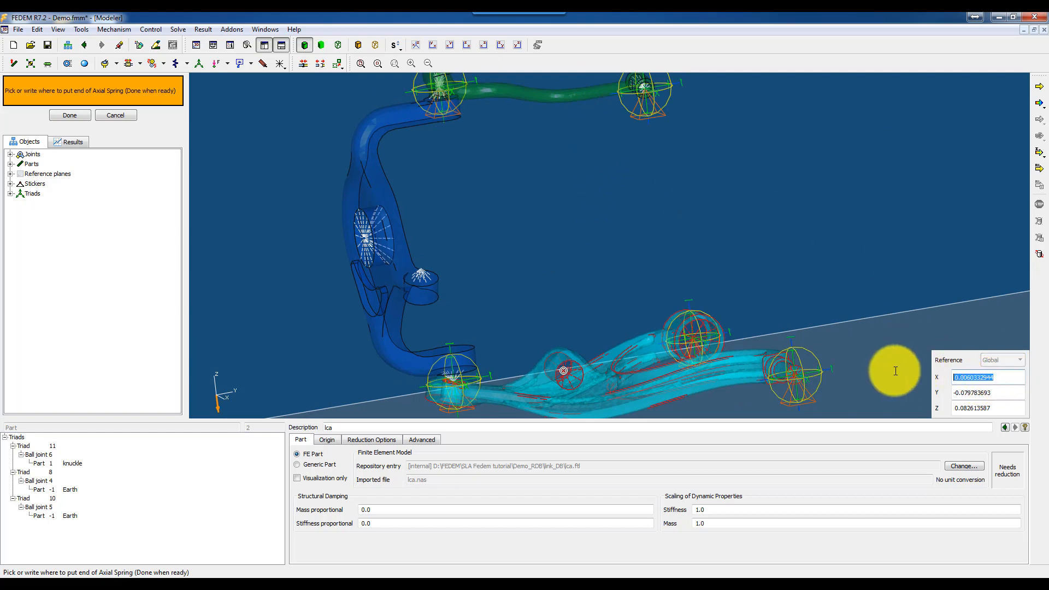
pyautogui.write('0')
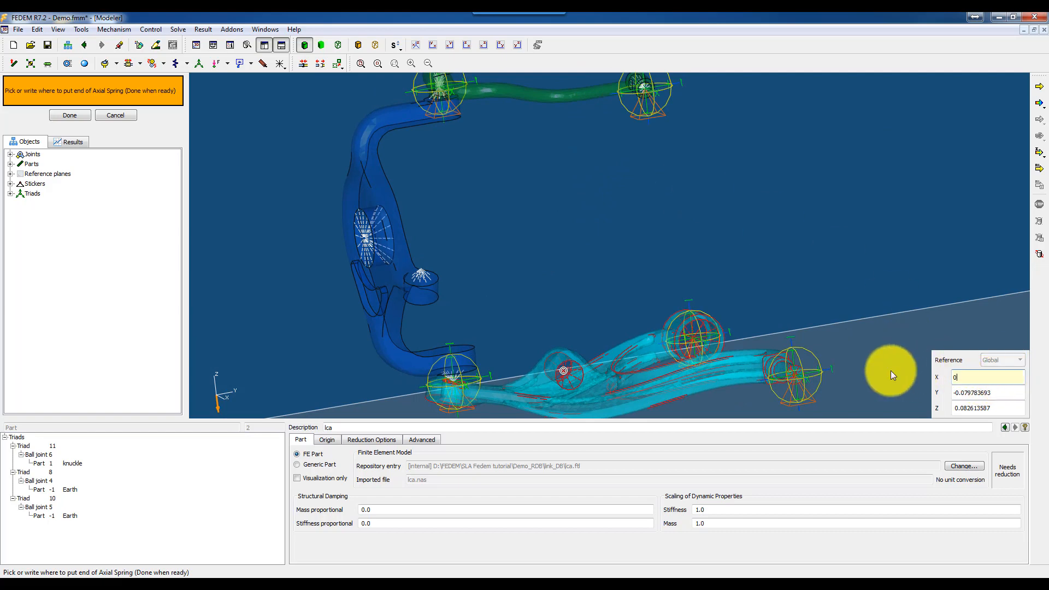
pyautogui.doubleClick(1005, 393)
pyautogui.write('0')
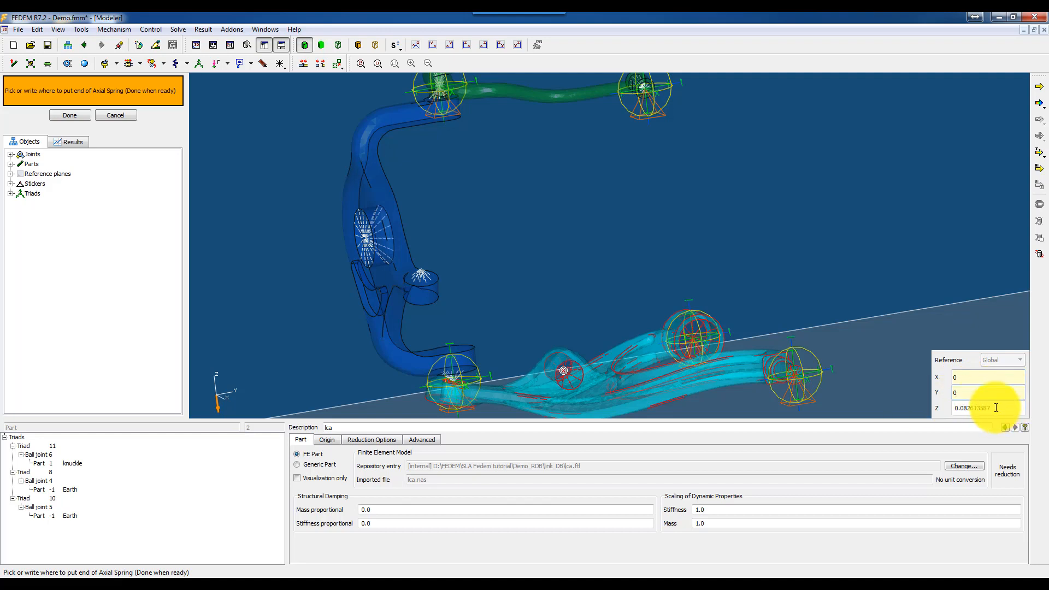
pyautogui.doubleClick(960, 408)
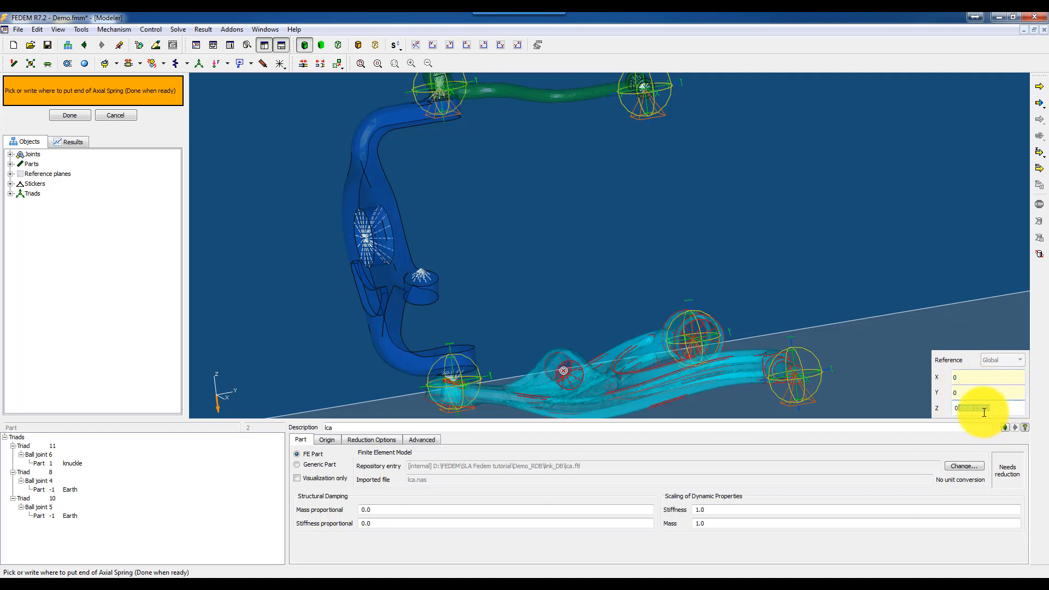
pyautogui.write('3')
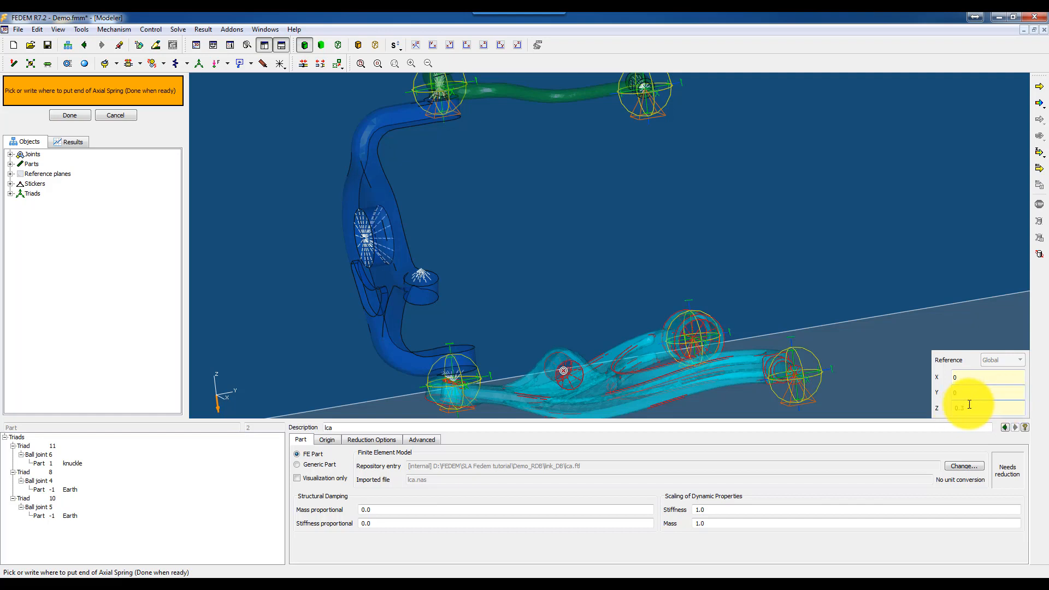
pyautogui.press('Return')
pyautogui.scroll(-2, 640, 278)
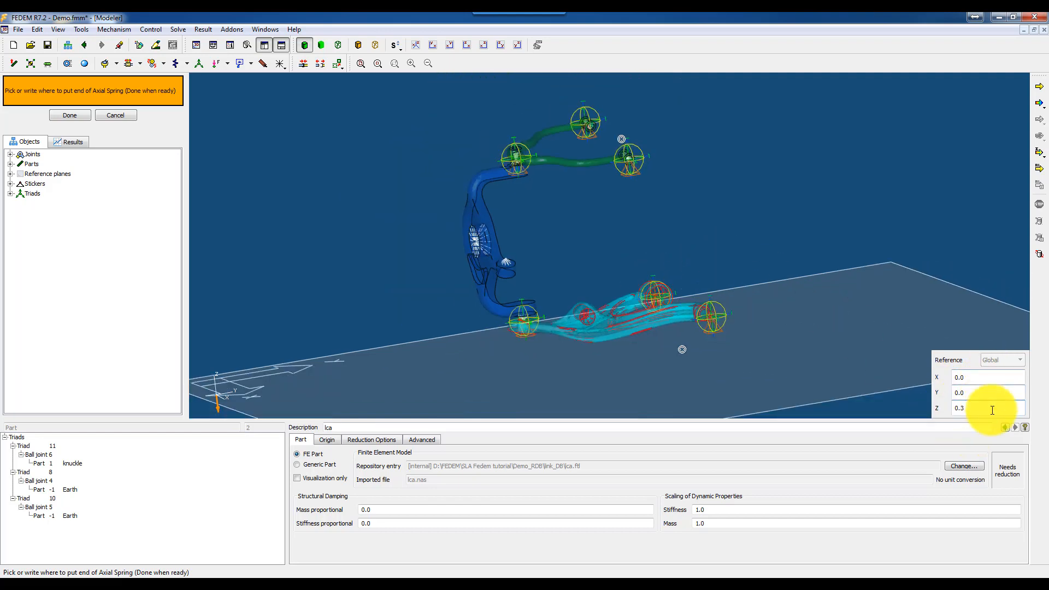
pyautogui.click(78, 115)
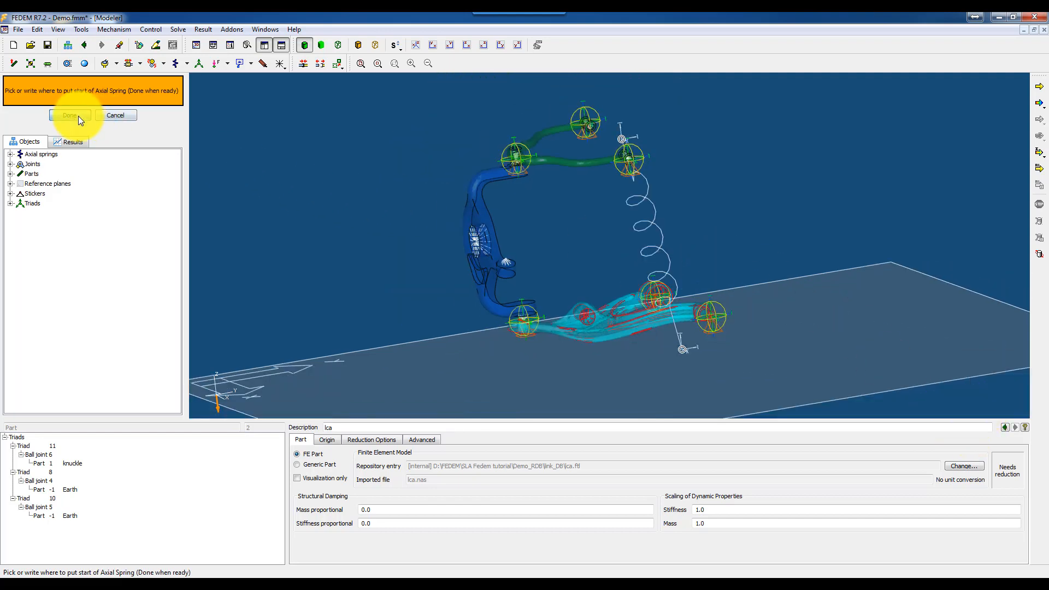
pyautogui.moveTo(665, 260); pyautogui.dragTo(735, 257, button='middle')
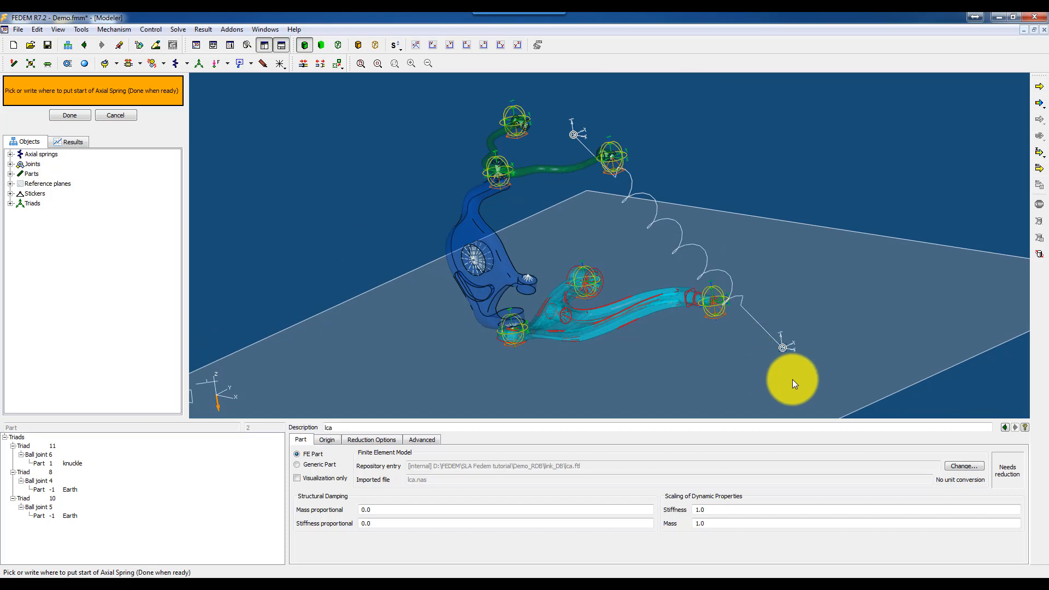
pyautogui.scroll(1, 792, 379)
pyautogui.scroll(1, 776, 361)
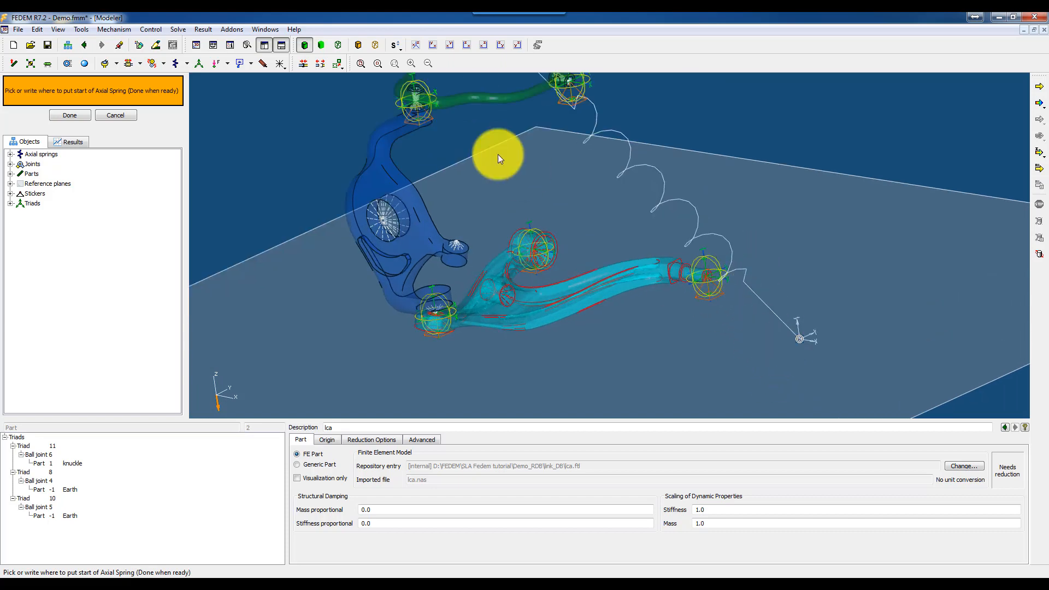
pyautogui.click(115, 116)
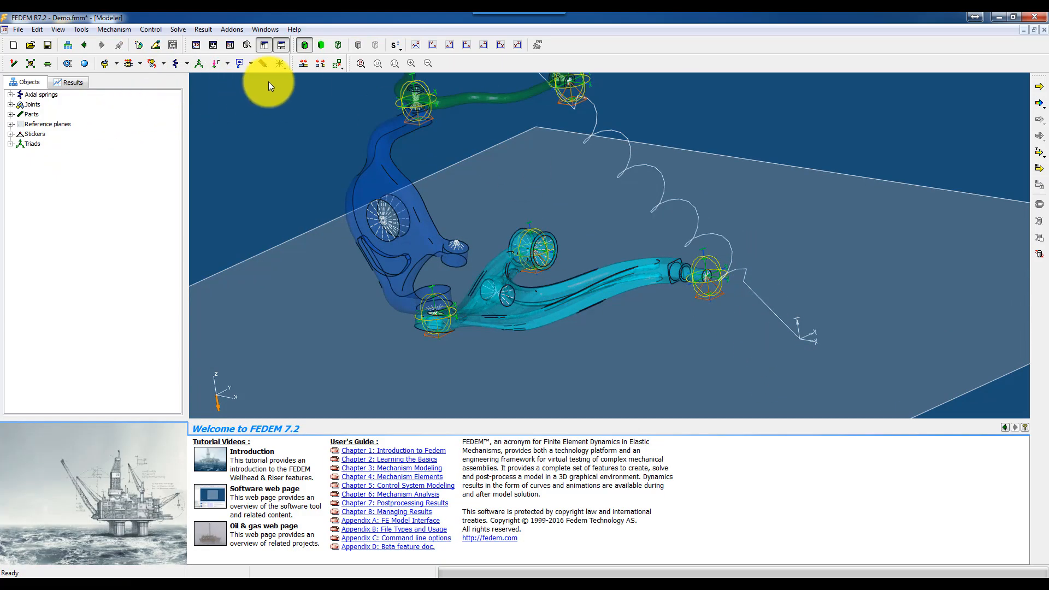
# Smart Move the triad at the axial spring's lower end onto the centre of the lca's middle bushing
pyautogui.click(336, 65)
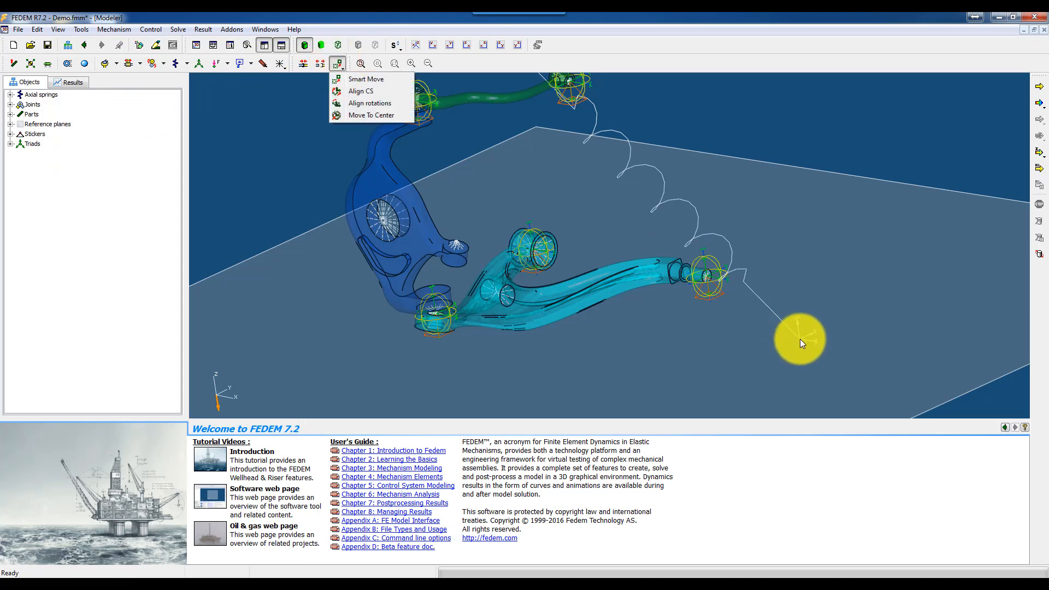
pyautogui.click(800, 340)
pyautogui.click(800, 339)
pyautogui.click(799, 338)
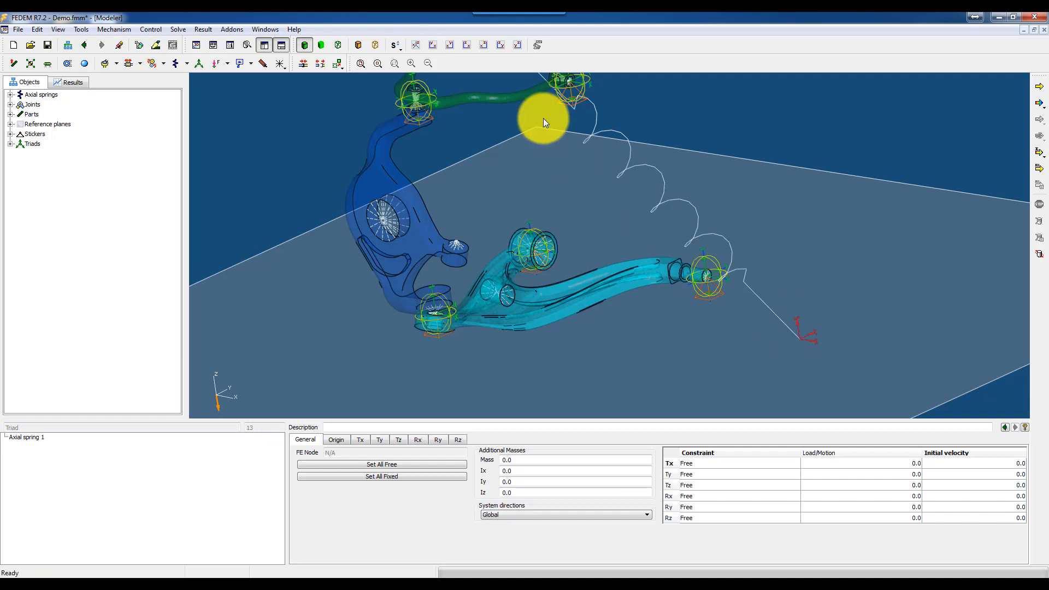
pyautogui.click(339, 64)
pyautogui.click(355, 79)
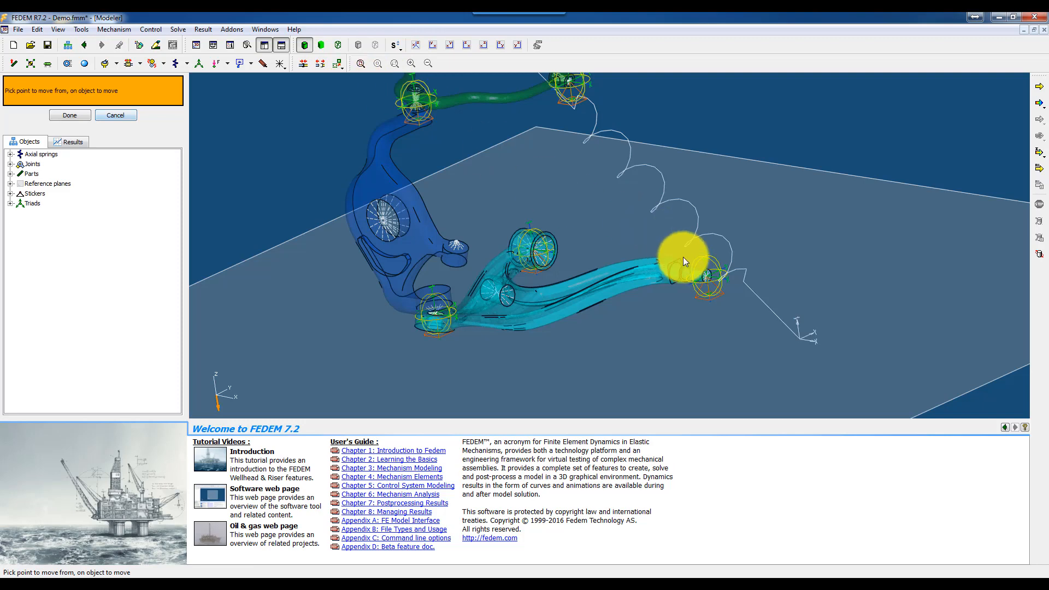
pyautogui.click(798, 338)
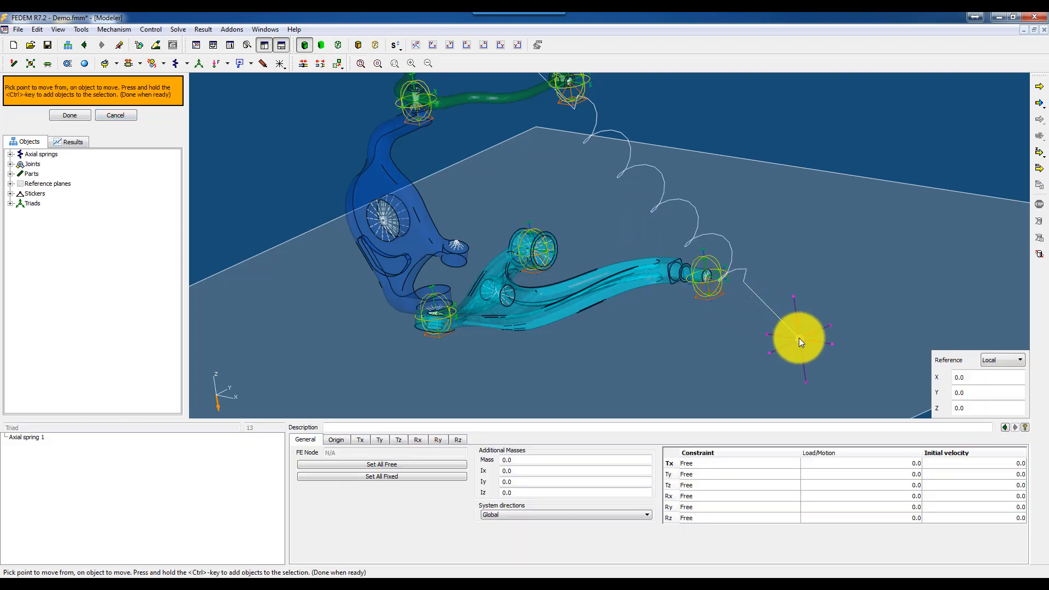
pyautogui.scroll(3, 820, 347)
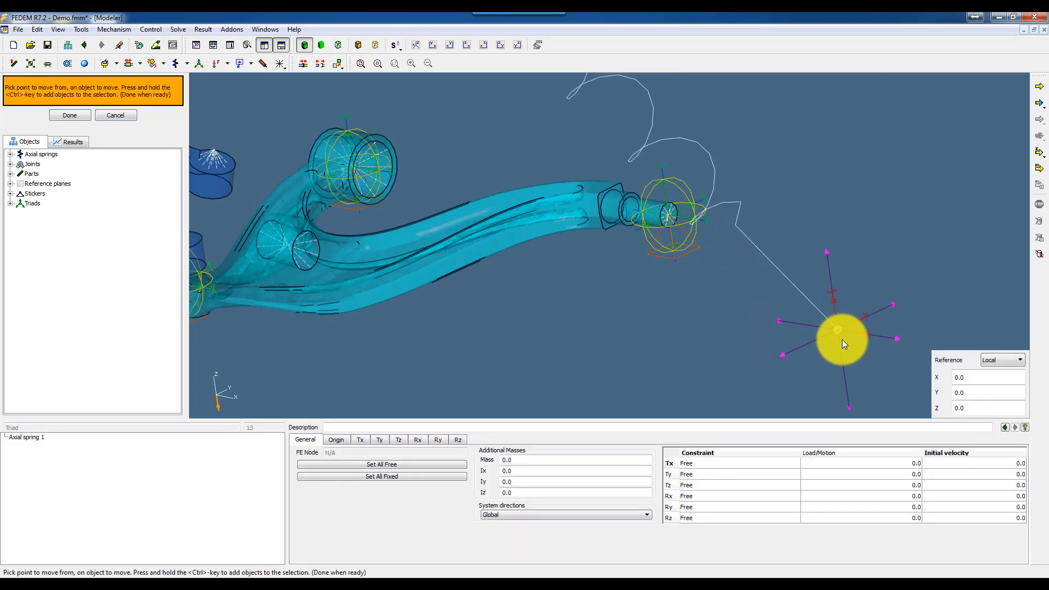
pyautogui.click(841, 339)
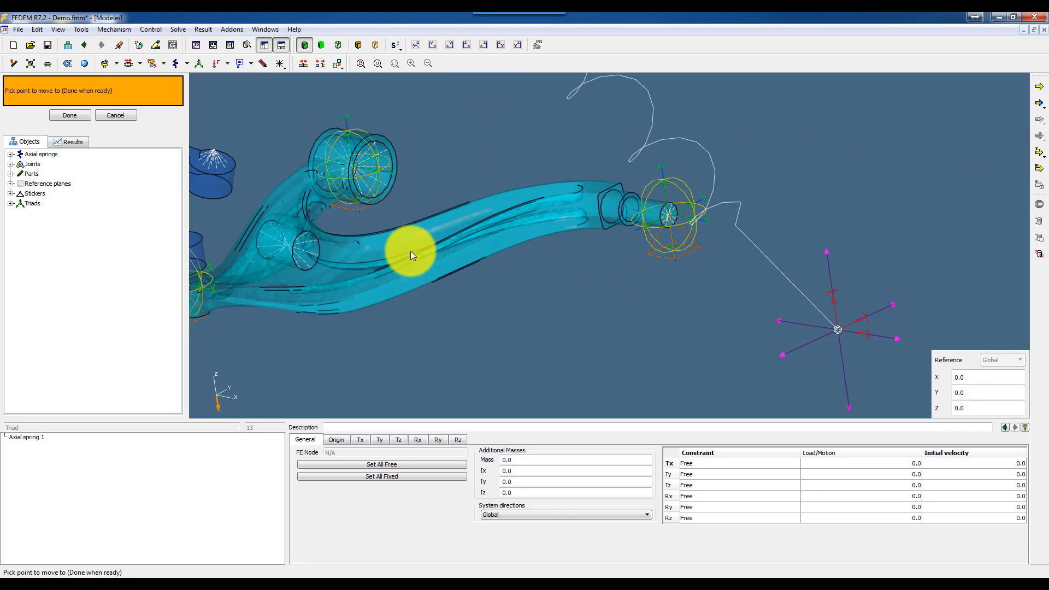
pyautogui.moveTo(360, 251); pyautogui.dragTo(331, 253, button='middle')
pyautogui.scroll(6, 397, 262)
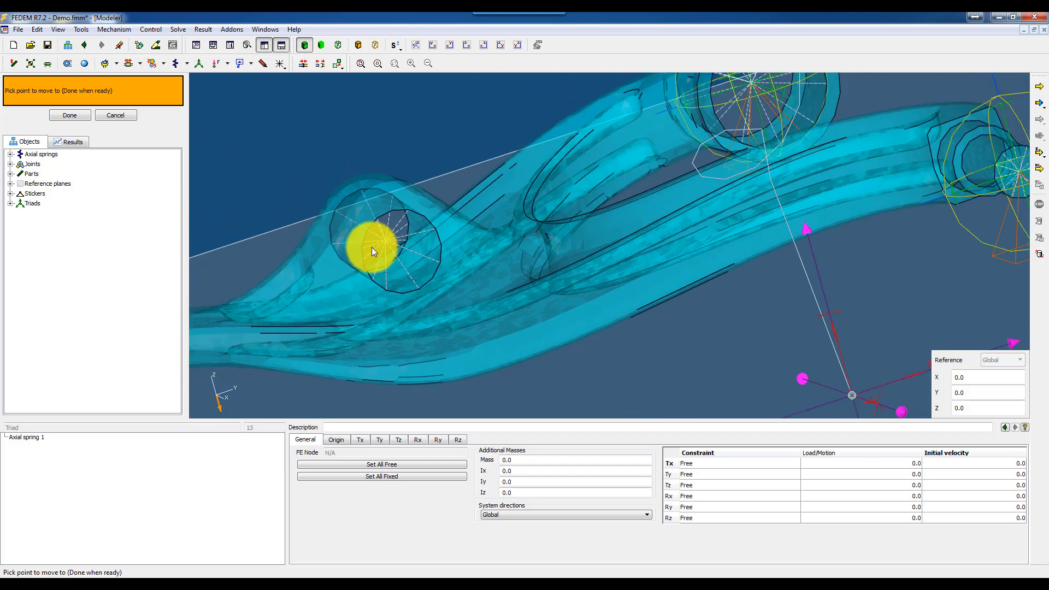
pyautogui.scroll(2, 372, 246)
pyautogui.click(365, 238)
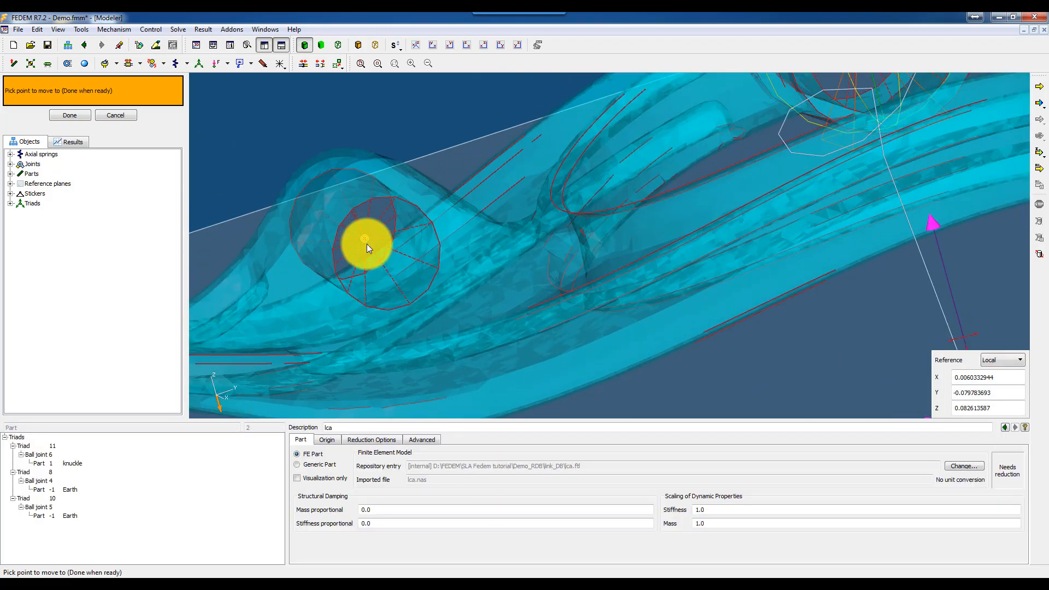
pyautogui.click(366, 244)
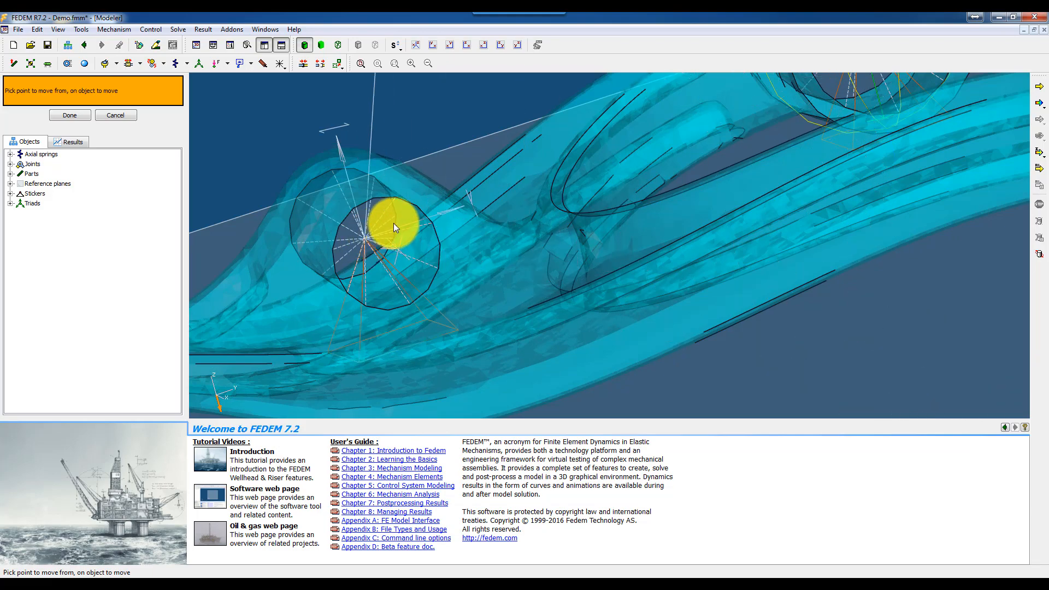
pyautogui.scroll(-5, 401, 242)
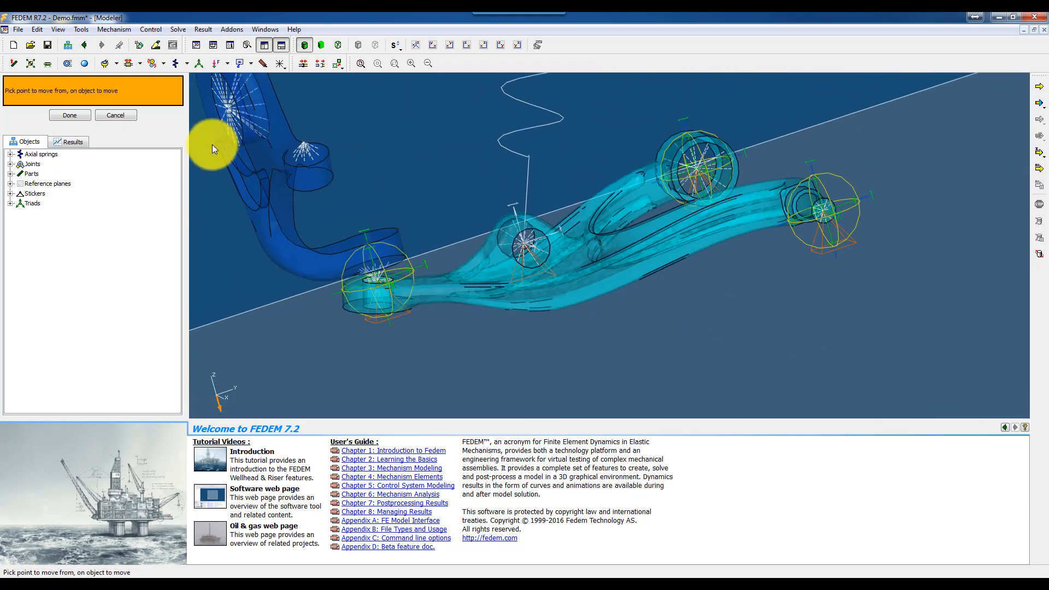
pyautogui.click(80, 116)
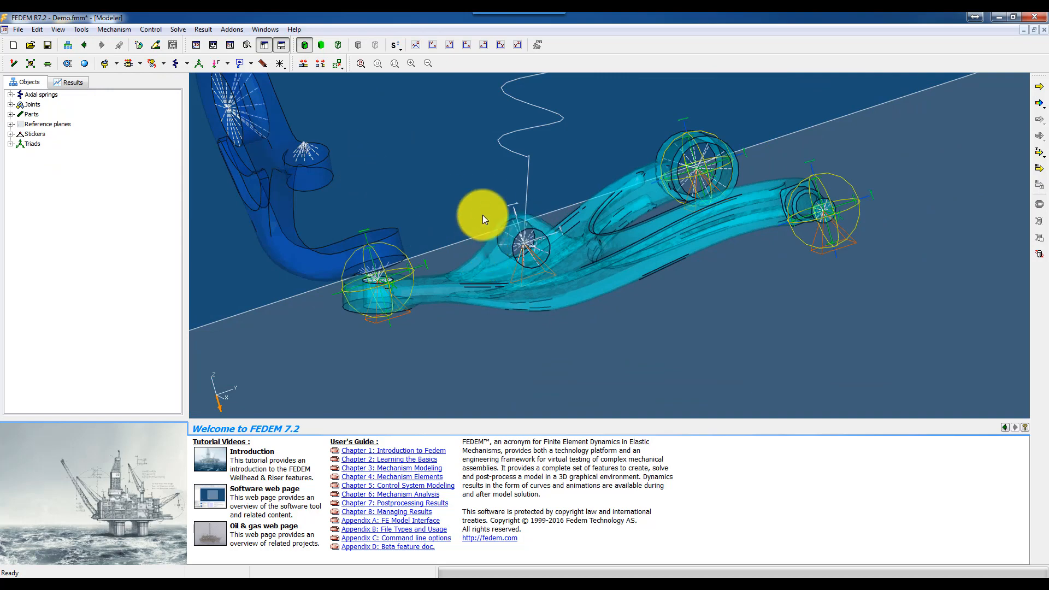
# Attach the triad at the axial spring's upper end to the reference plane as ground
pyautogui.moveTo(480, 181); pyautogui.dragTo(437, 206, button='middle')
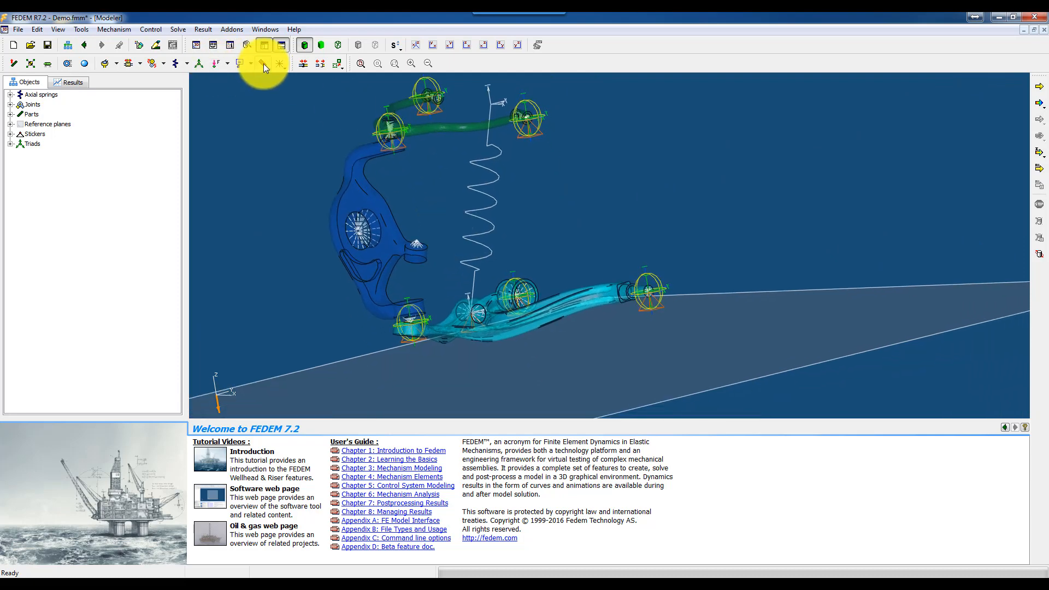
pyautogui.click(303, 64)
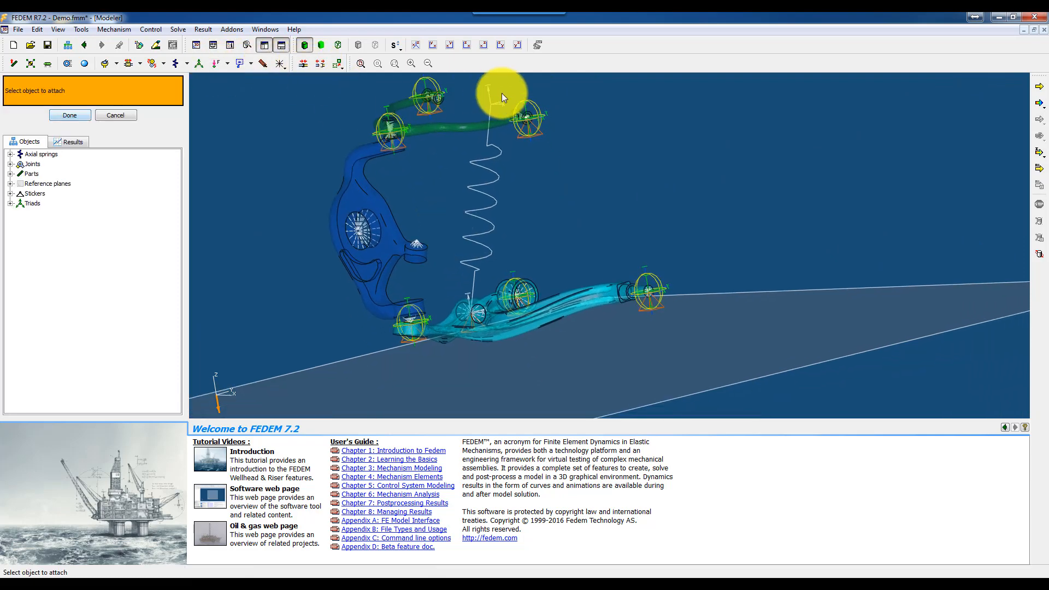
pyautogui.click(487, 93)
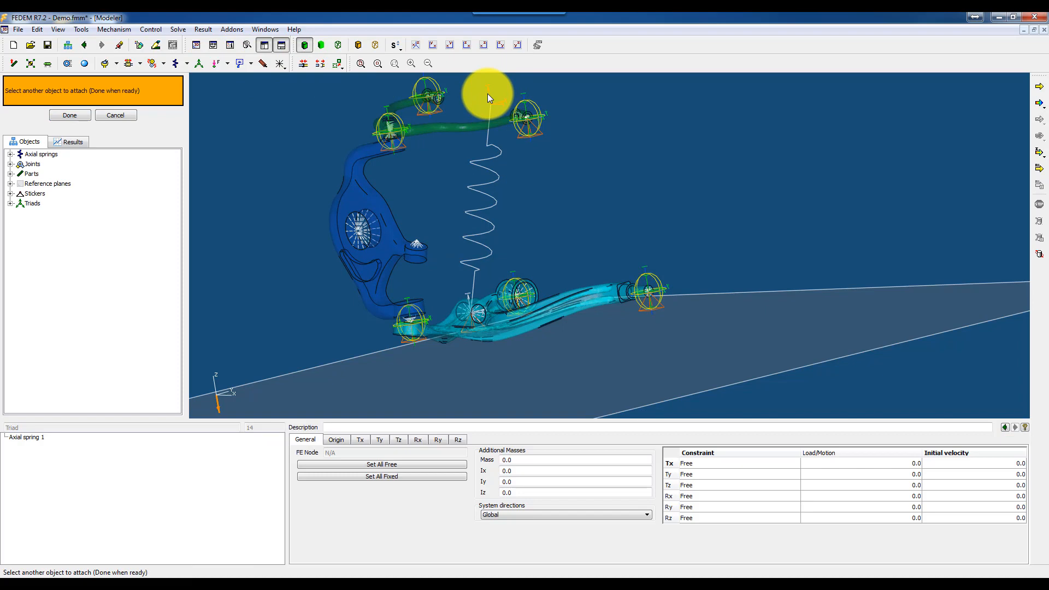
pyautogui.click(683, 336)
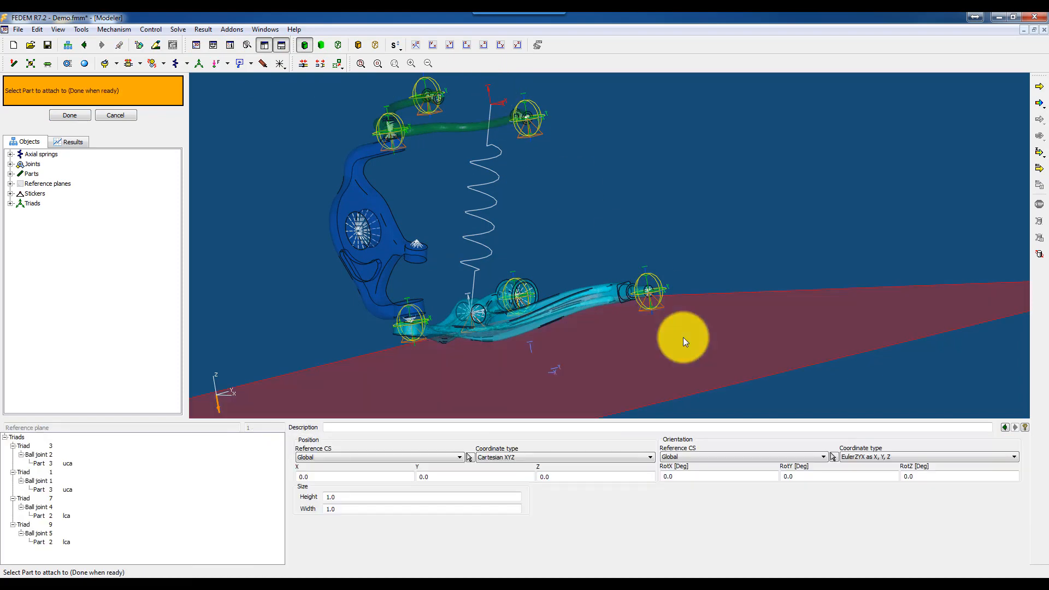
pyautogui.middleClick(682, 337)
# Attach the triad at the axial spring's lower end to the lca part
pyautogui.click(469, 294)
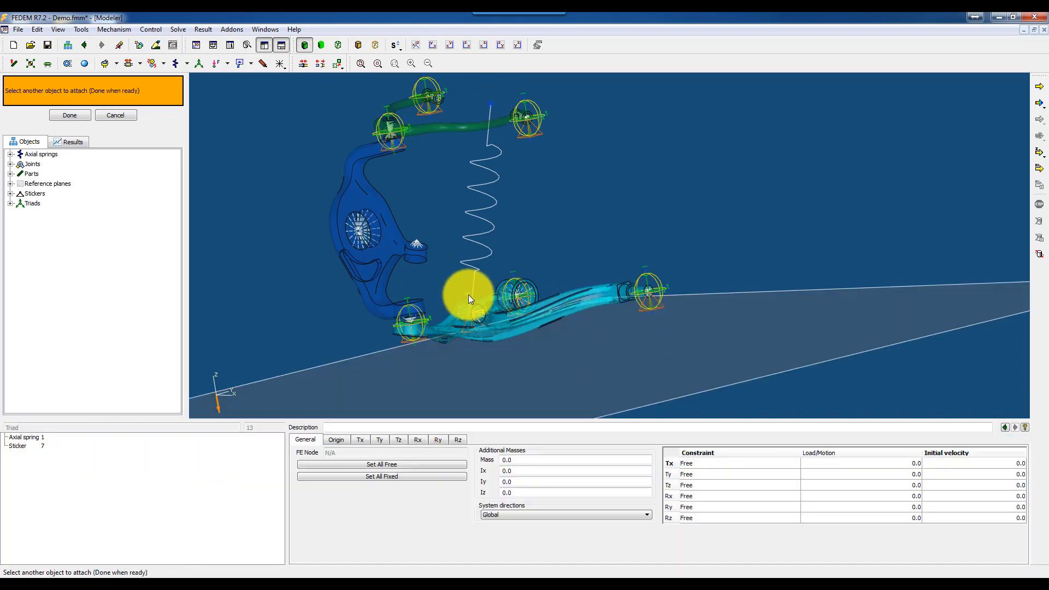
pyautogui.click(534, 319)
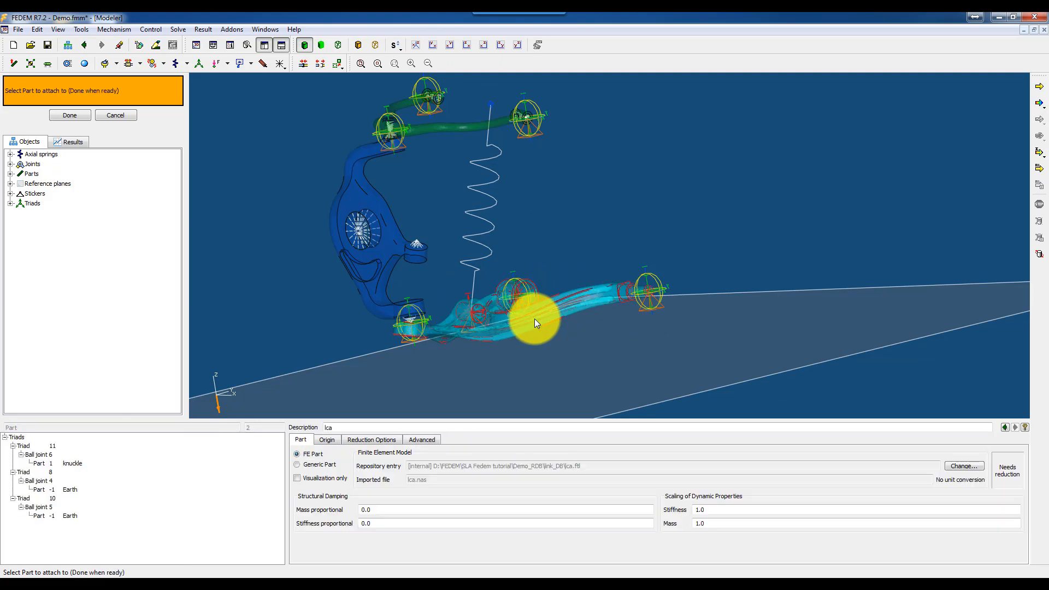
pyautogui.middleClick(534, 319)
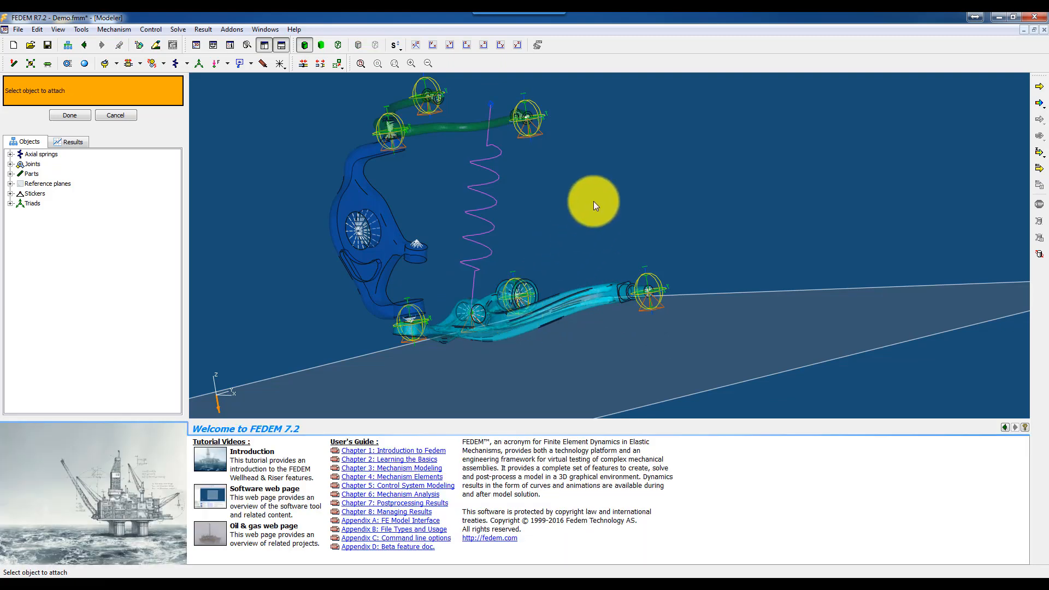
# Leave the attach command and start an axial damper at the triad in the centre of the lca's middle bushing
pyautogui.moveTo(492, 274); pyautogui.dragTo(545, 264, button='middle')
pyautogui.scroll(5, 543, 275)
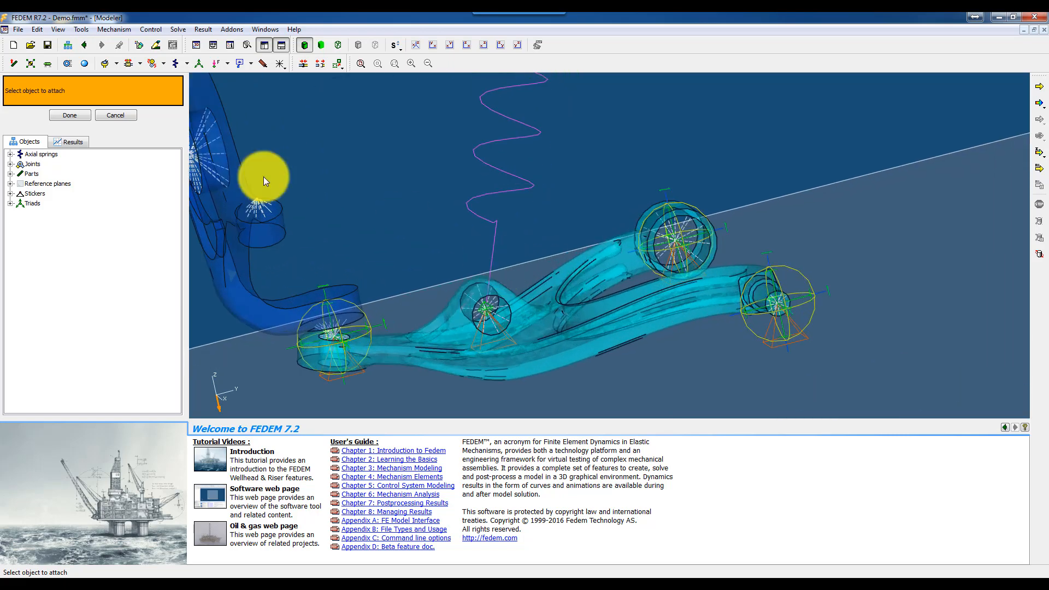
pyautogui.click(130, 115)
pyautogui.click(187, 64)
pyautogui.click(186, 91)
pyautogui.scroll(3, 484, 315)
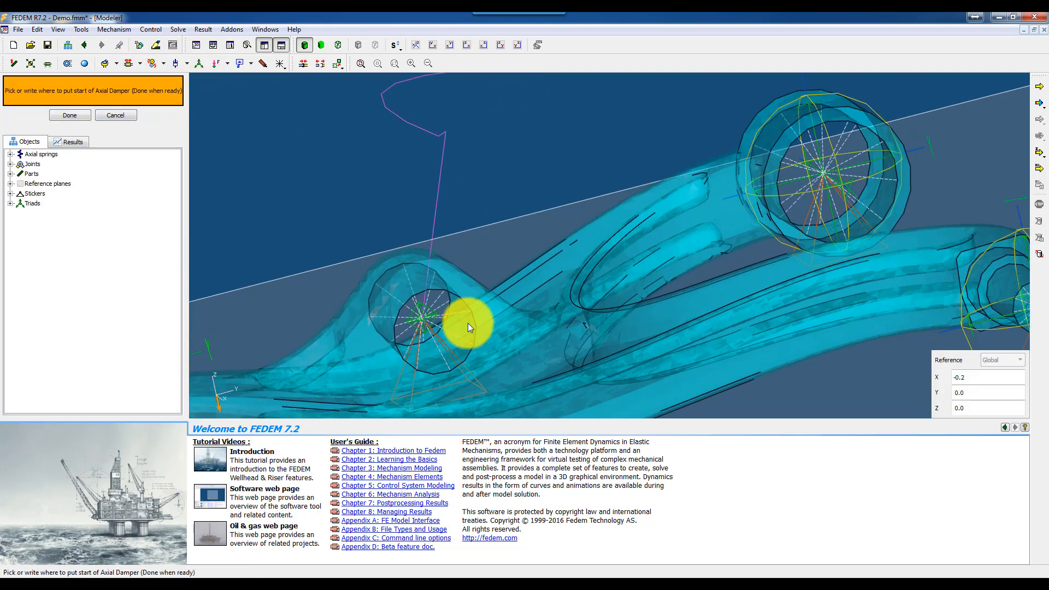
pyautogui.click(420, 315)
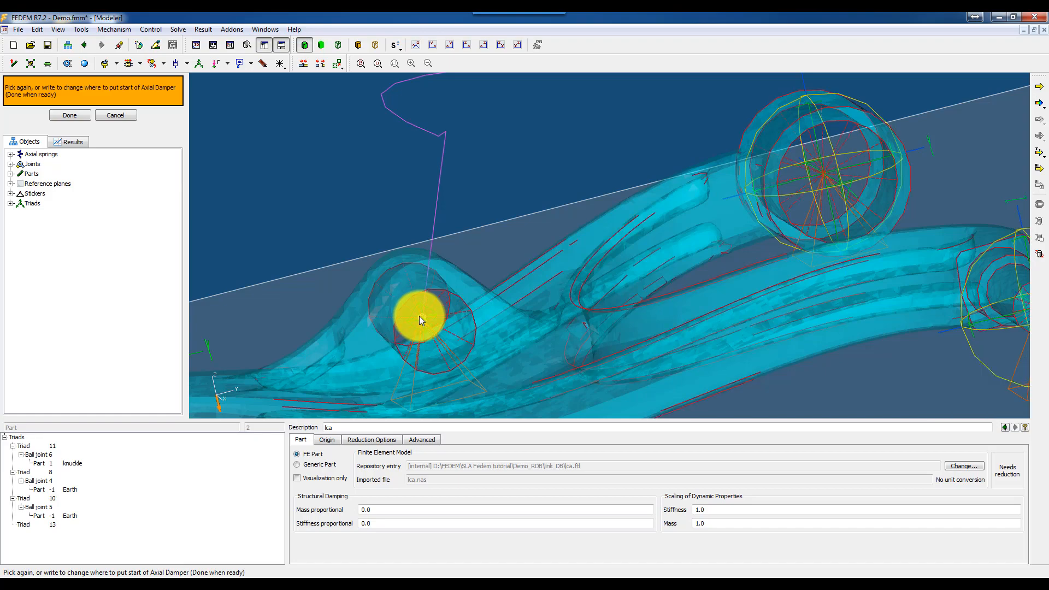
pyautogui.scroll(2, 418, 316)
pyautogui.scroll(3, 343, 333)
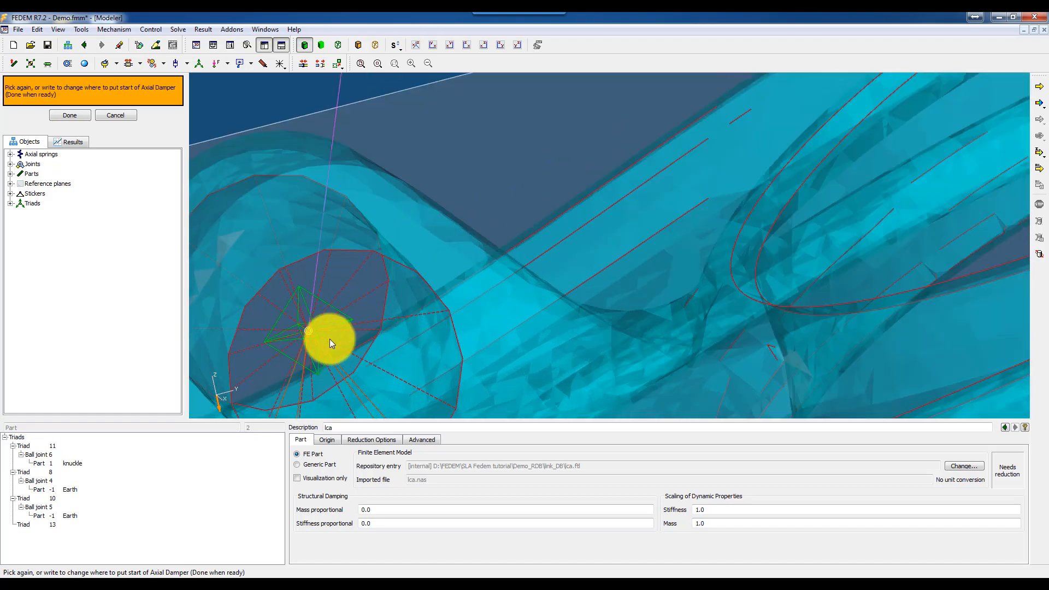
pyautogui.scroll(-5, 306, 339)
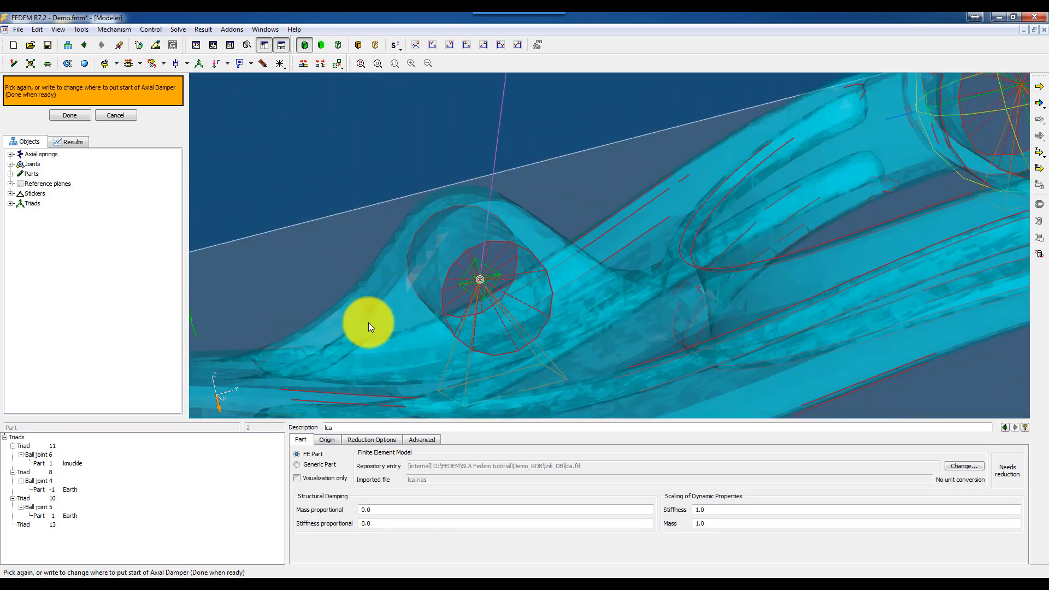
pyautogui.click(499, 284)
# Place the axial damper's end on the grounded triad at the spring's upper end, create the damper and end damper creation
pyautogui.scroll(-5, 513, 257)
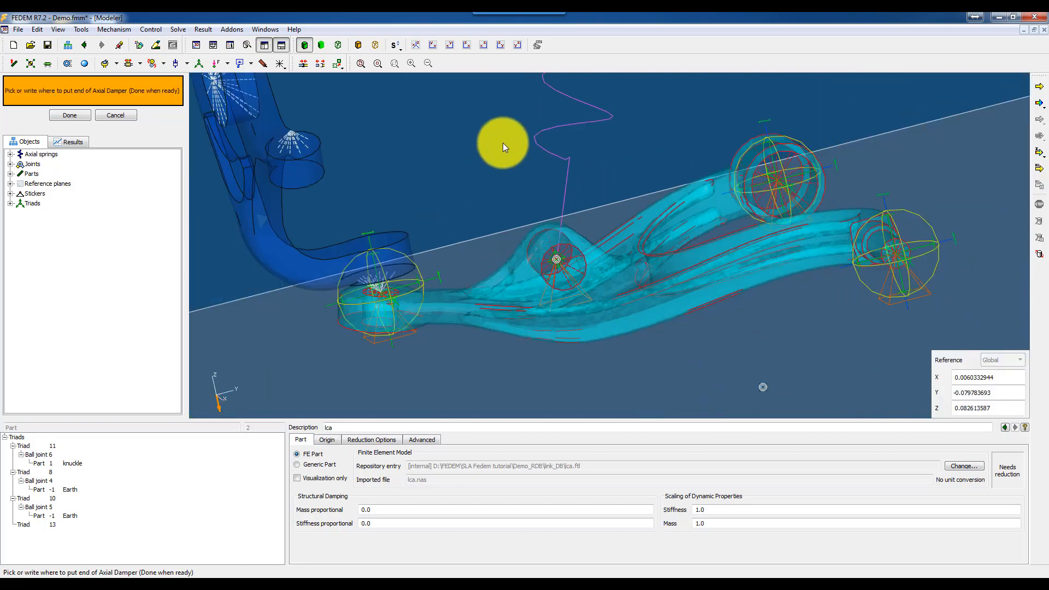
pyautogui.scroll(4, 464, 182)
pyautogui.moveTo(446, 206); pyautogui.dragTo(535, 245, button='middle')
pyautogui.click(475, 174)
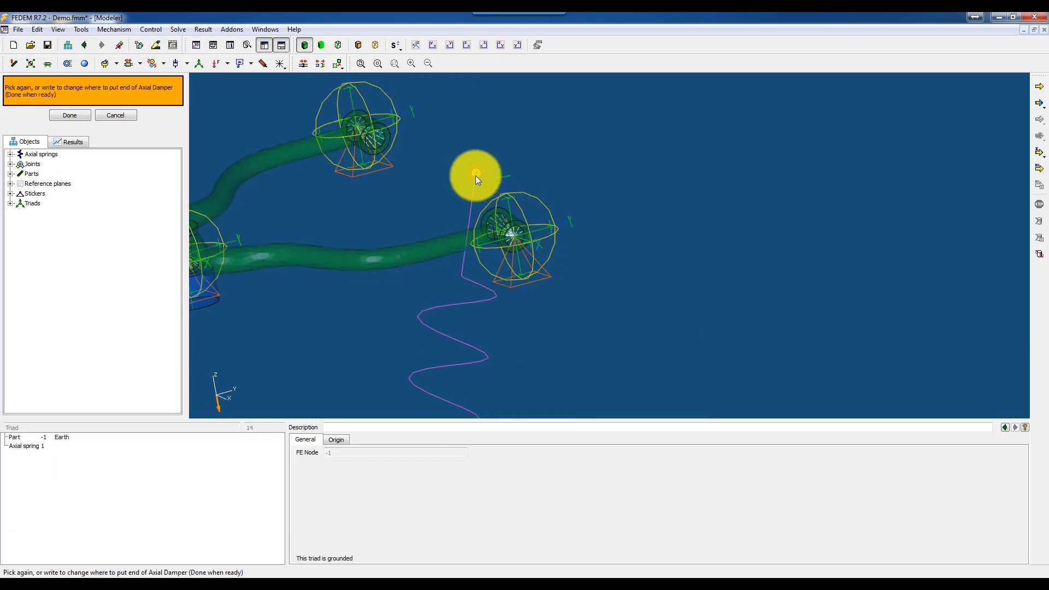
pyautogui.middleClick(475, 176)
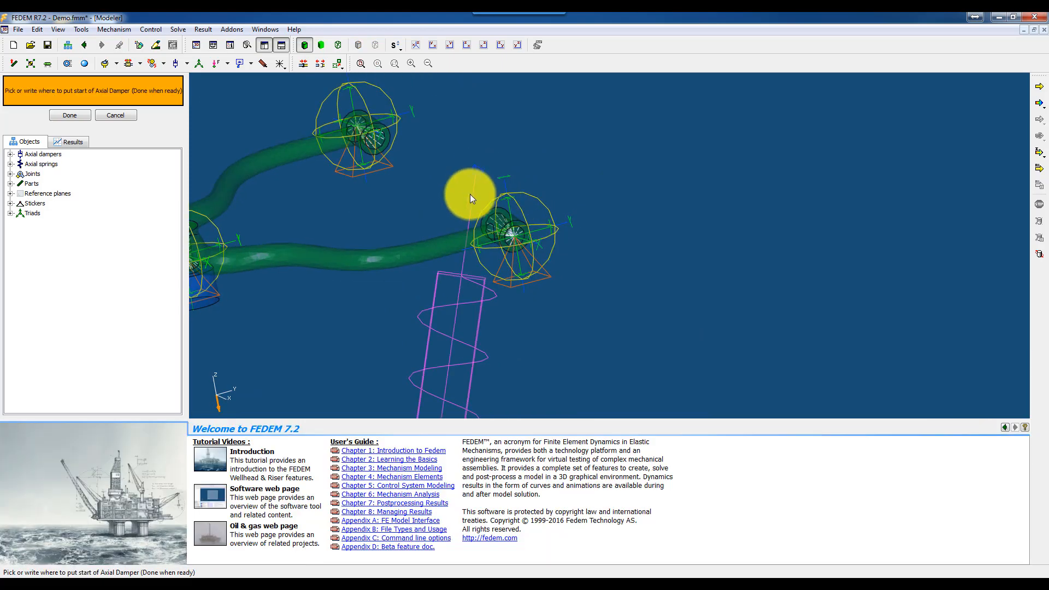
pyautogui.click(80, 115)
pyautogui.moveTo(351, 304); pyautogui.dragTo(519, 248, button='middle')
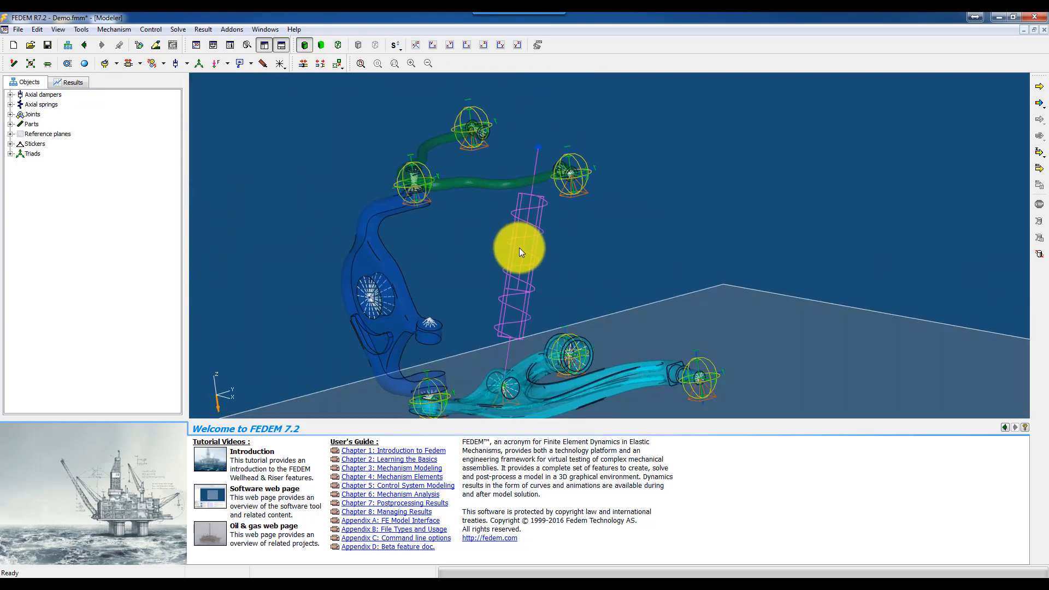
# Set the axial spring's stiffness to 750000
pyautogui.click(519, 252)
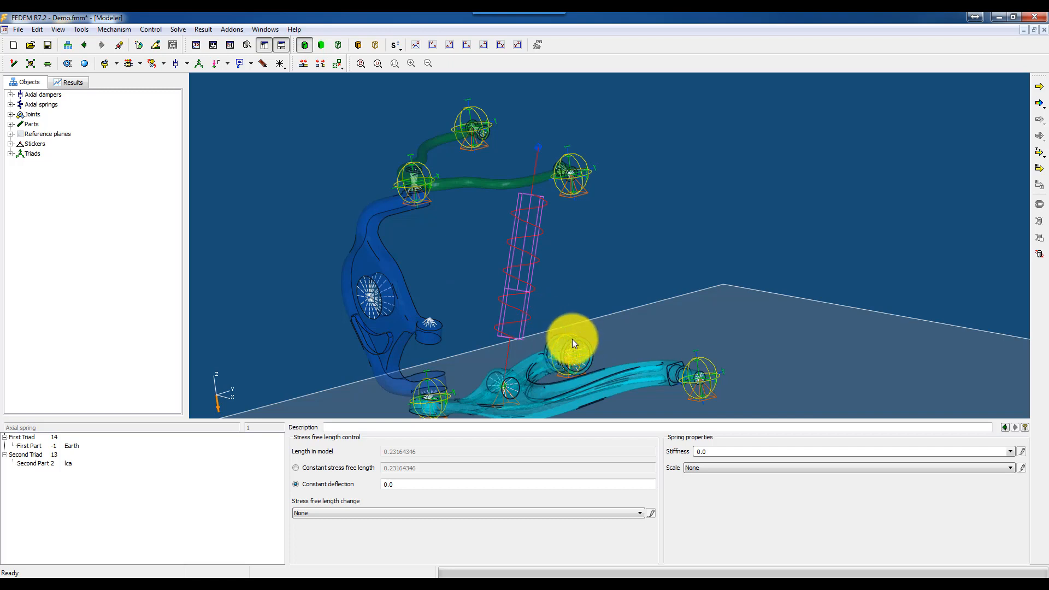
pyautogui.doubleClick(721, 449)
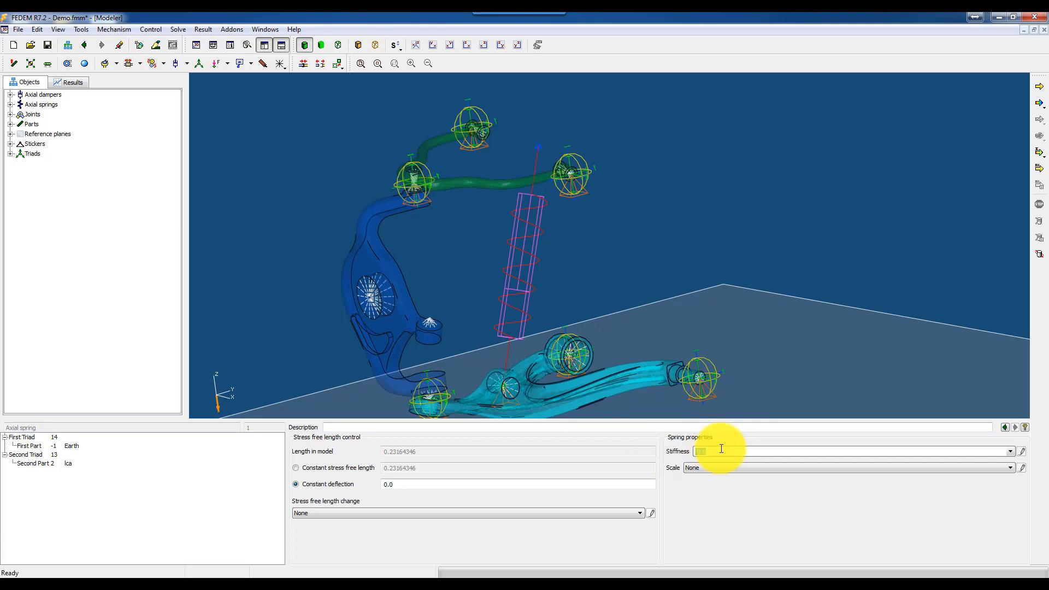
pyautogui.write('75')
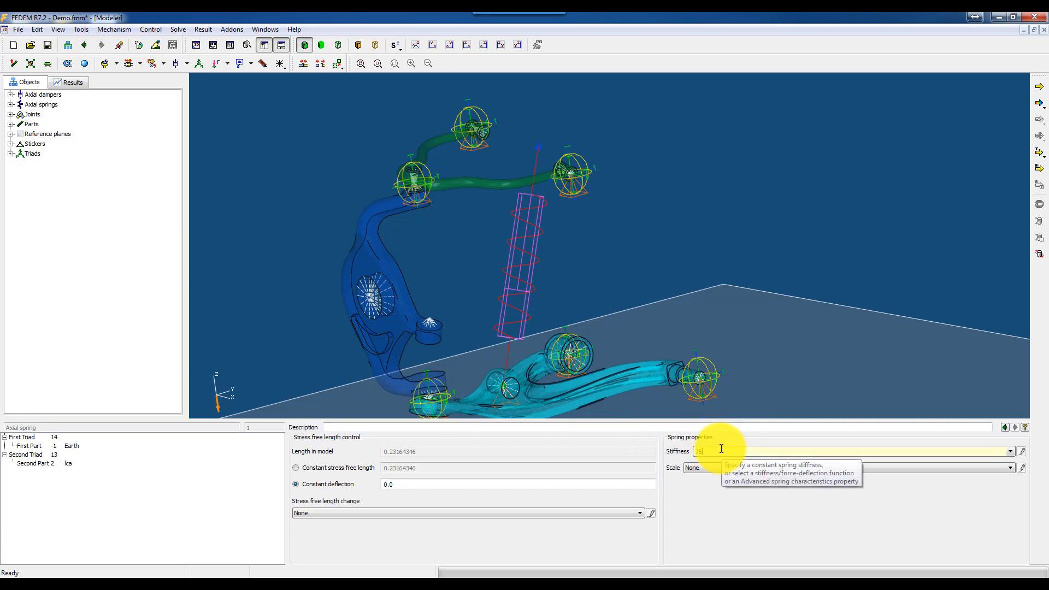
pyautogui.write('0000')
pyautogui.press('Return')
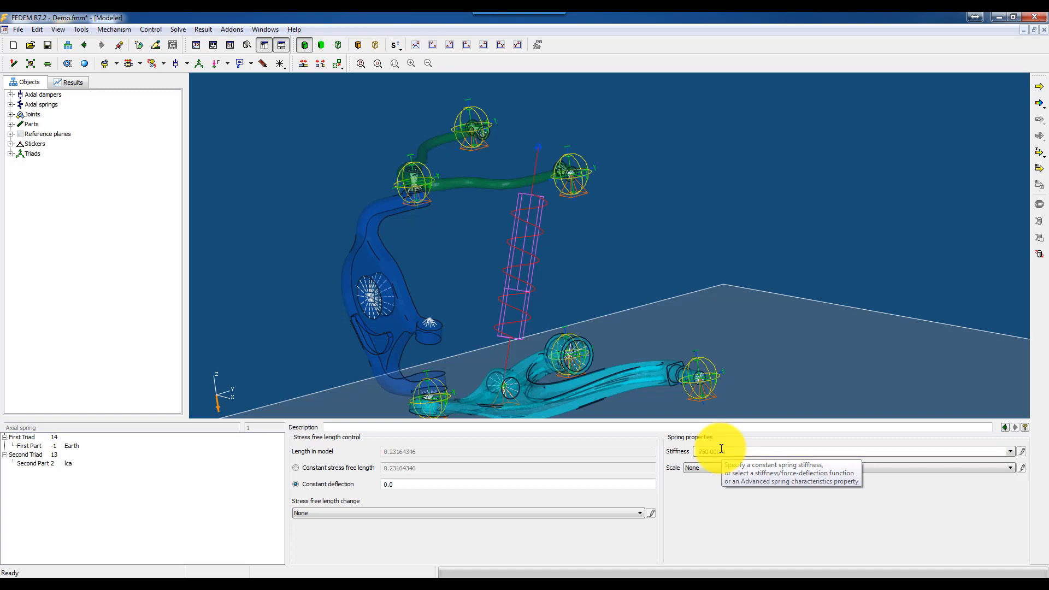
# Enter Stiffness as the axial spring's description
pyautogui.click(369, 425)
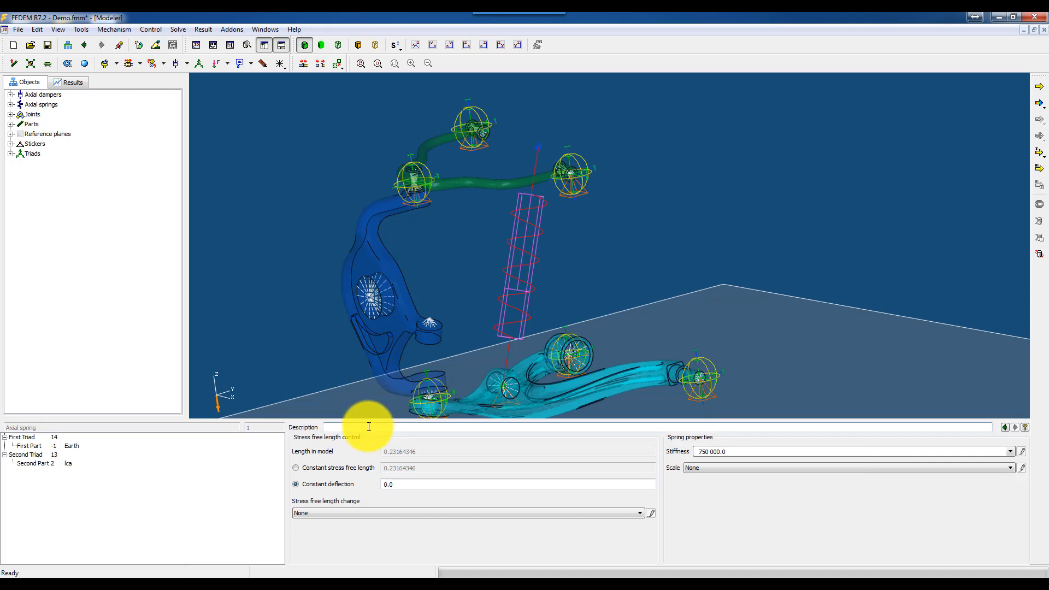
pyautogui.click(369, 427)
pyautogui.write('S')
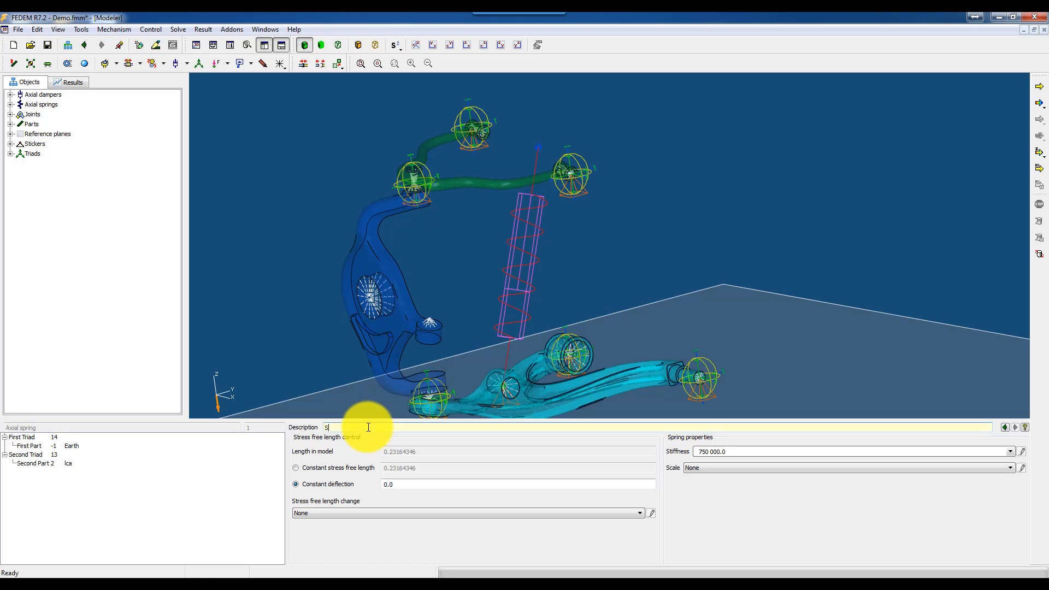
pyautogui.write('tiffness')
# Set the axial damper's damping coefficient to 300 and clear the selection
pyautogui.click(533, 269)
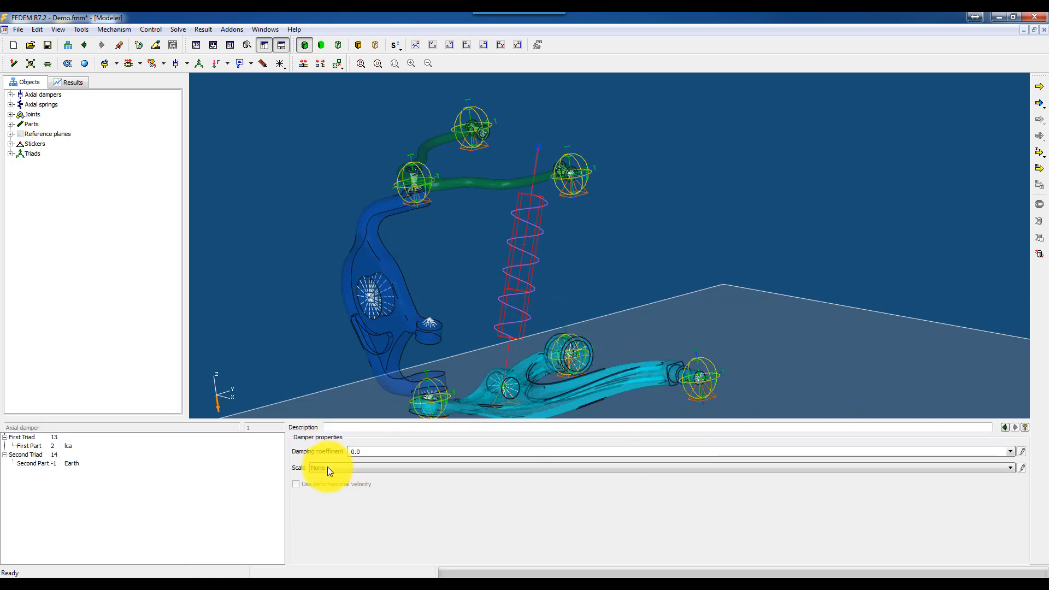
pyautogui.click(371, 453)
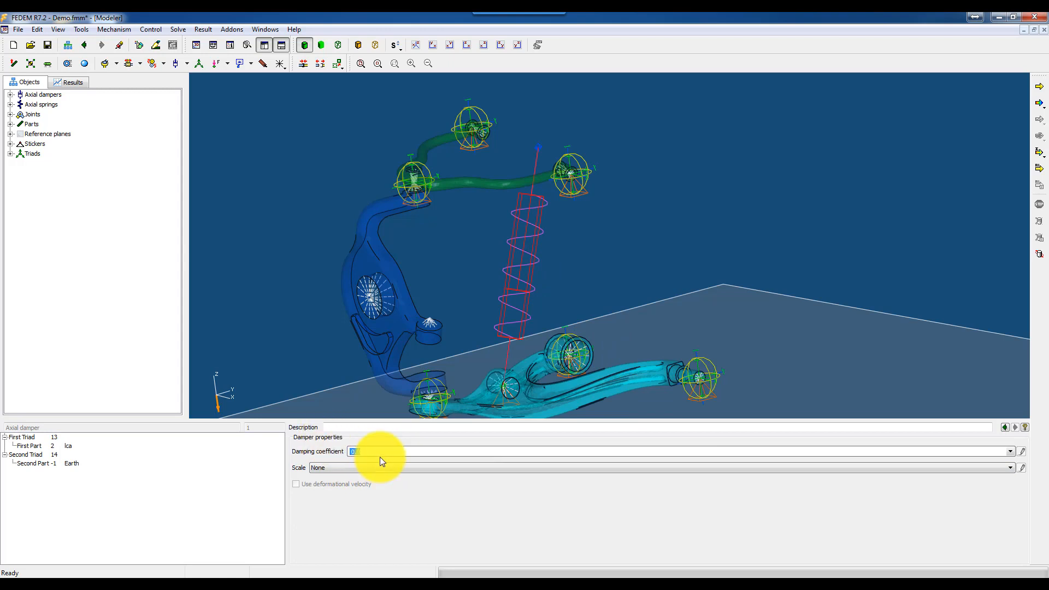
pyautogui.write('30')
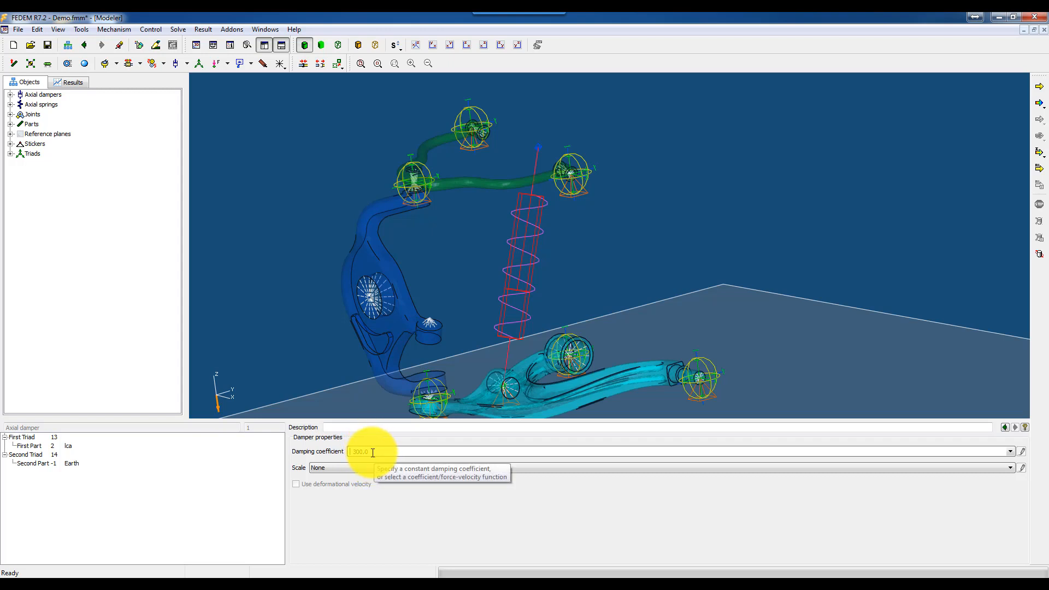
pyautogui.press('Return')
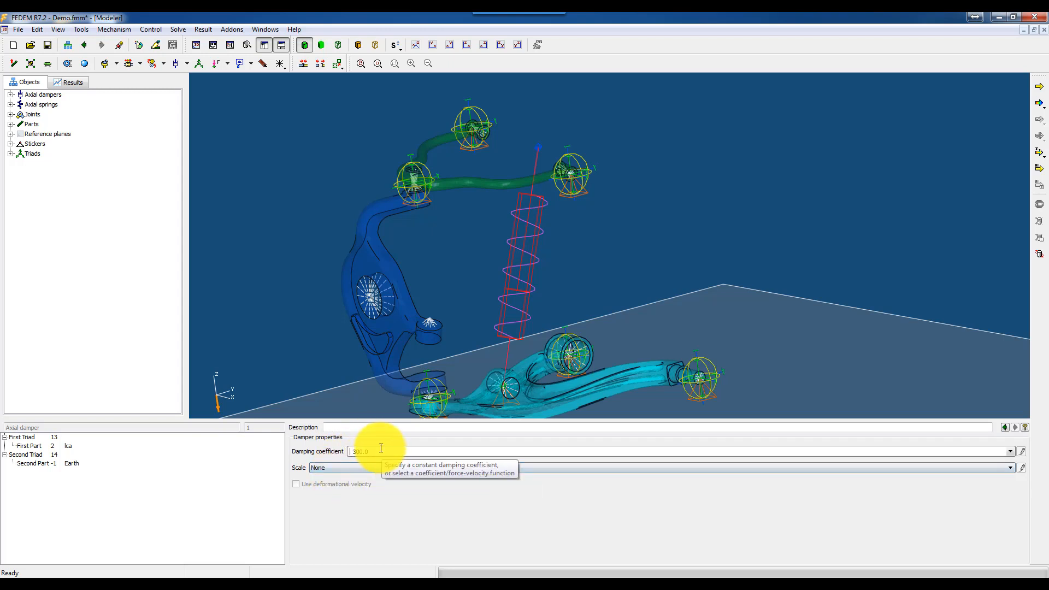
pyautogui.click(589, 238)
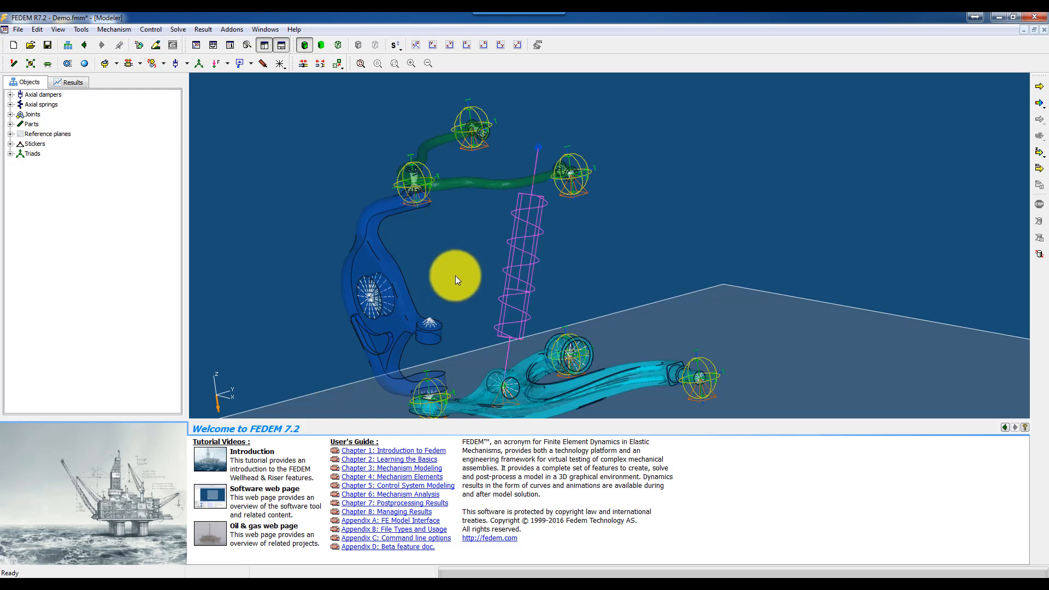
# Apply a force load at the centre of the knuckle's large hub hole and end load creation
pyautogui.moveTo(440, 288); pyautogui.dragTo(470, 269, button='middle')
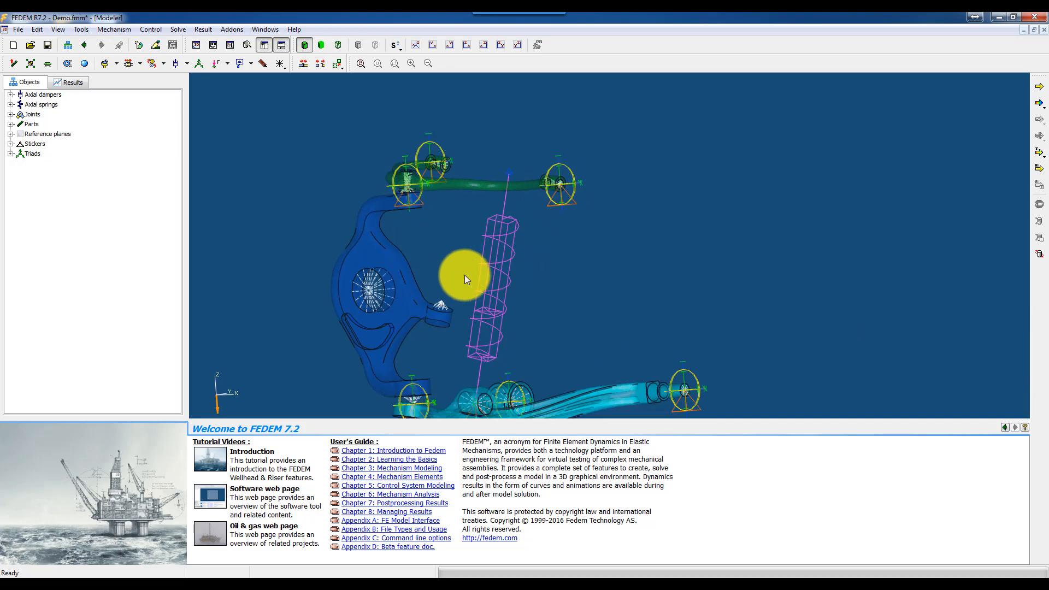
pyautogui.scroll(5, 461, 276)
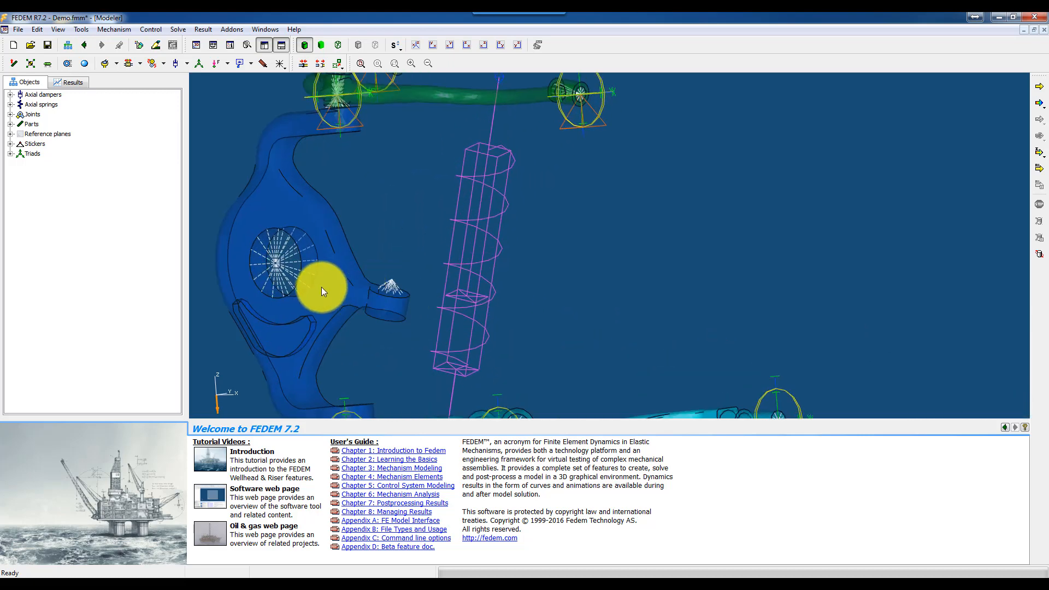
pyautogui.click(217, 64)
pyautogui.scroll(5, 412, 280)
pyautogui.click(360, 280)
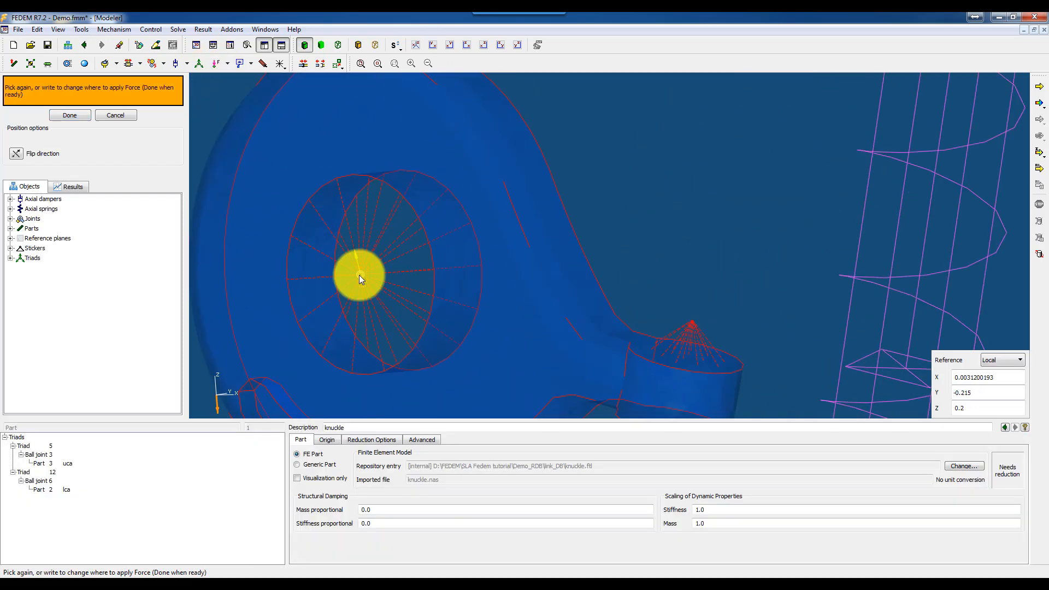
pyautogui.click(344, 278)
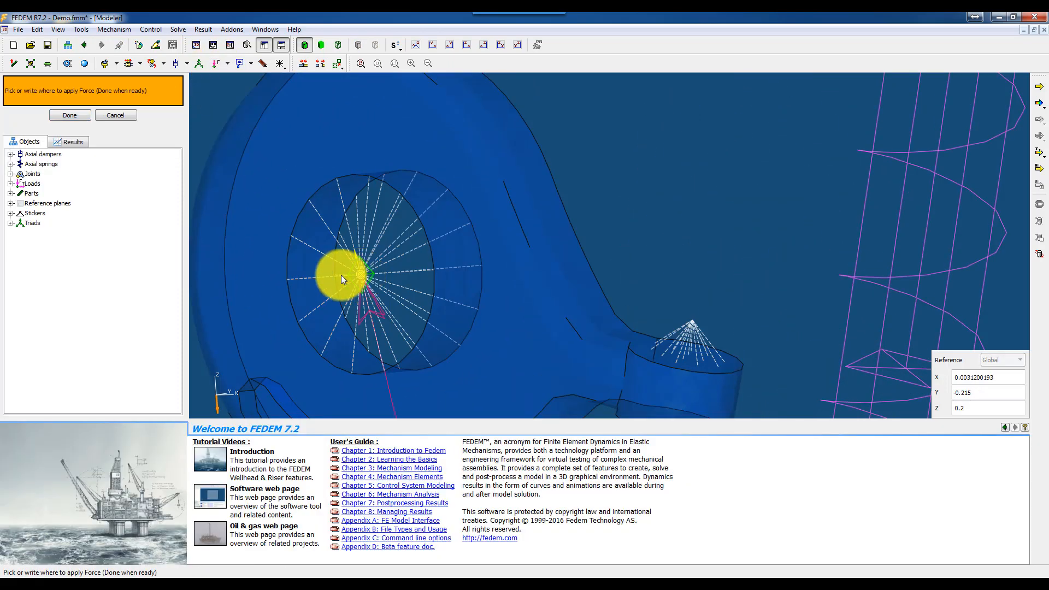
pyautogui.click(70, 115)
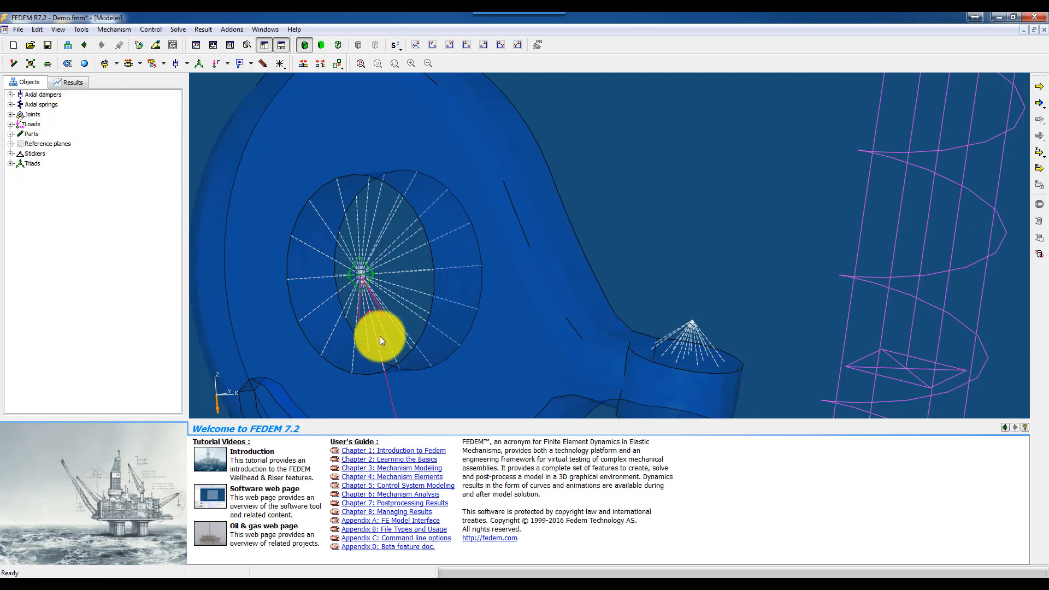
# Set the From point of the knuckle force's direction to X 0, Y 0, Z 0
pyautogui.click(396, 259)
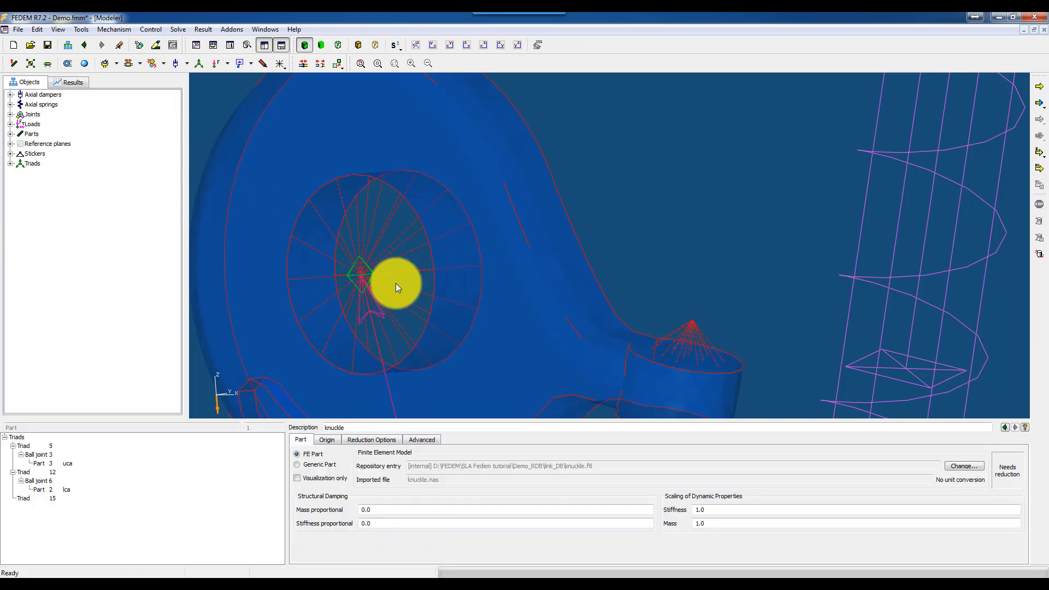
pyautogui.scroll(-3, 395, 283)
pyautogui.moveTo(454, 264); pyautogui.dragTo(464, 337, button='middle')
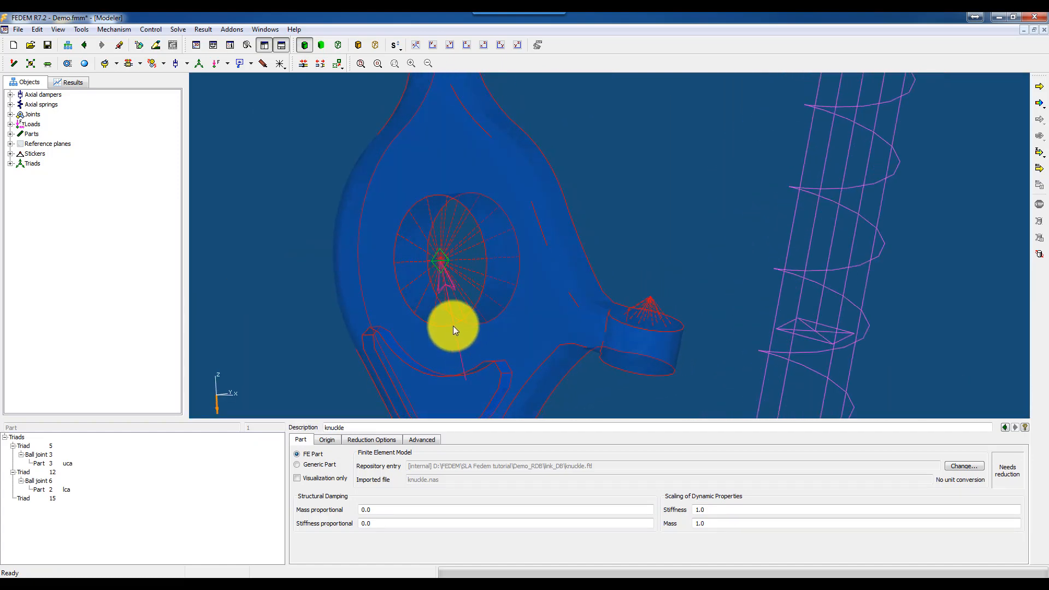
pyautogui.click(444, 286)
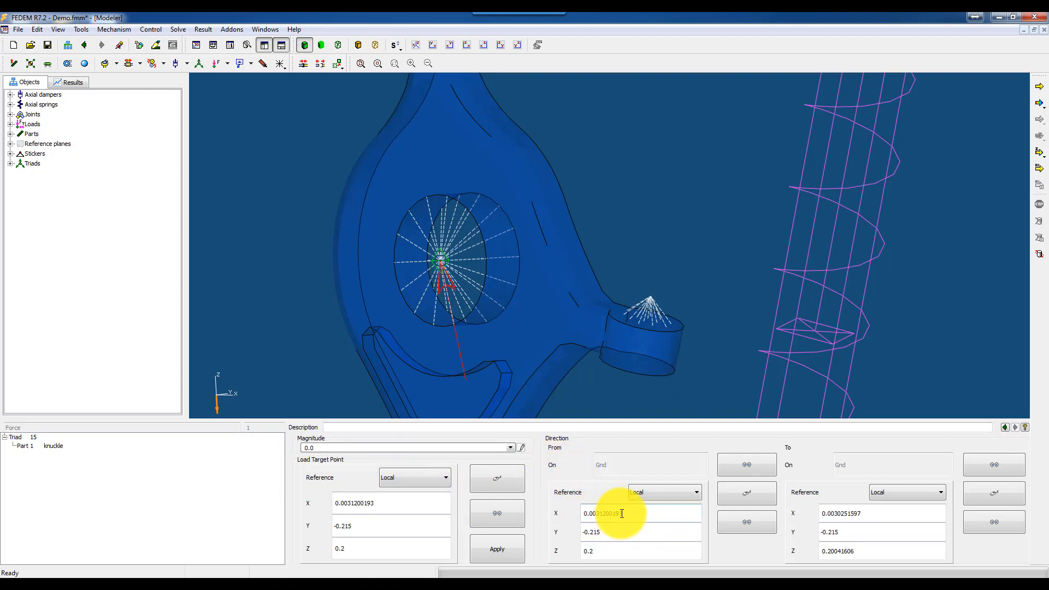
pyautogui.moveTo(616, 513); pyautogui.dragTo(527, 499)
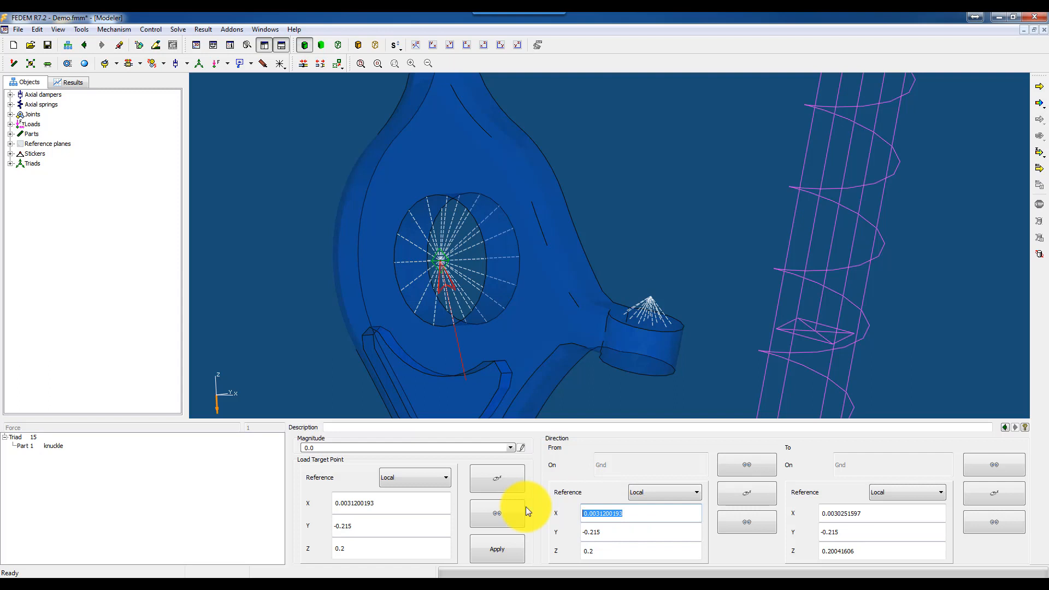
pyautogui.write('0')
pyautogui.moveTo(601, 531); pyautogui.dragTo(526, 527)
pyautogui.write('0')
pyautogui.moveTo(615, 553); pyautogui.dragTo(530, 550)
pyautogui.write('0')
pyautogui.press('Return')
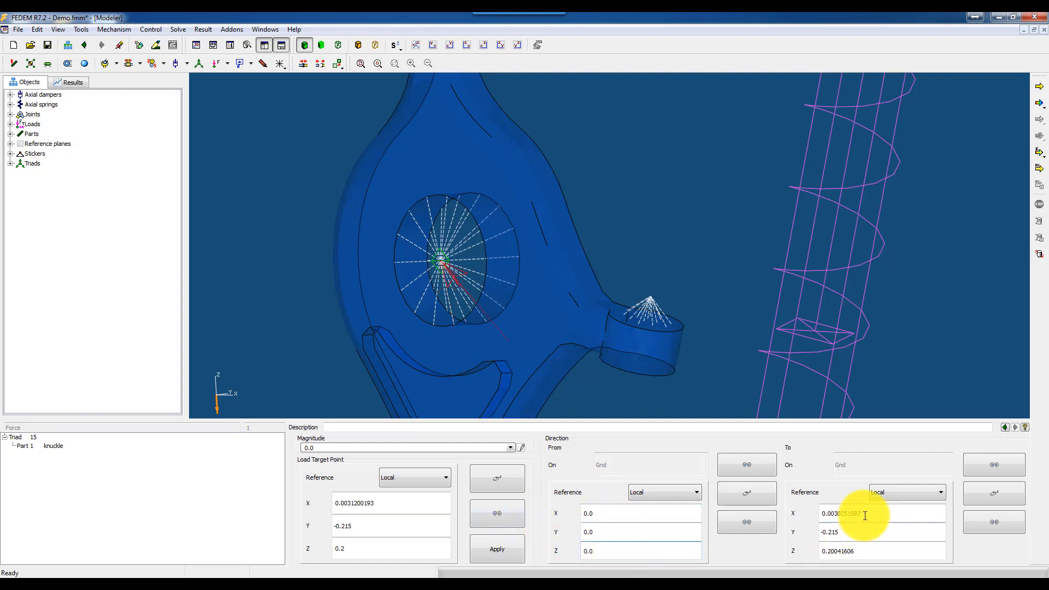
# Set the To point of the force's direction to X 0, Y 0, Z 1
pyautogui.moveTo(869, 513); pyautogui.dragTo(784, 526)
pyautogui.write('00')
pyautogui.moveTo(867, 549); pyautogui.dragTo(795, 550)
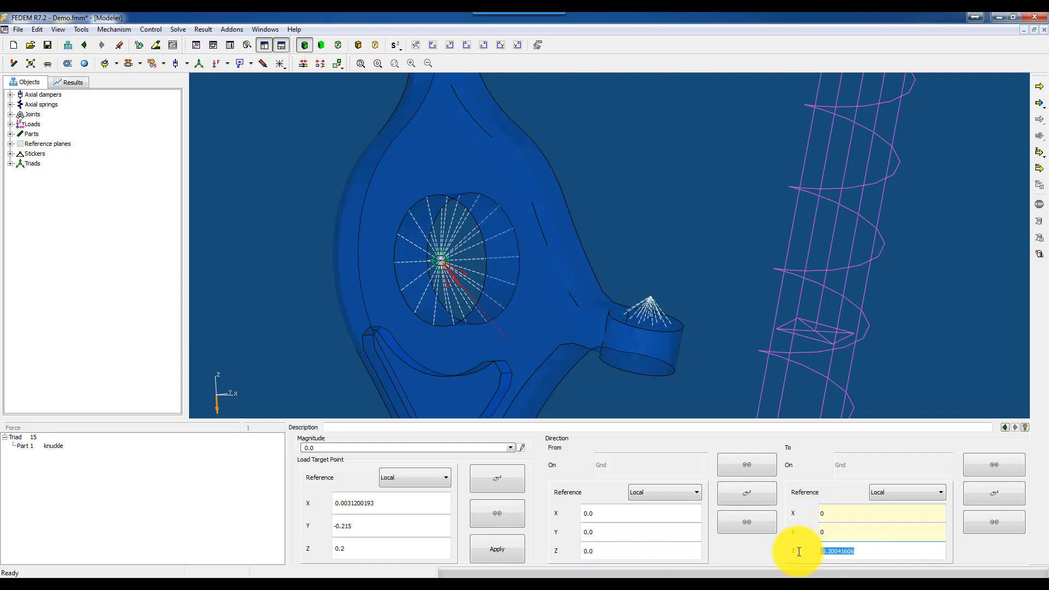
pyautogui.write('1')
pyautogui.press('Return')
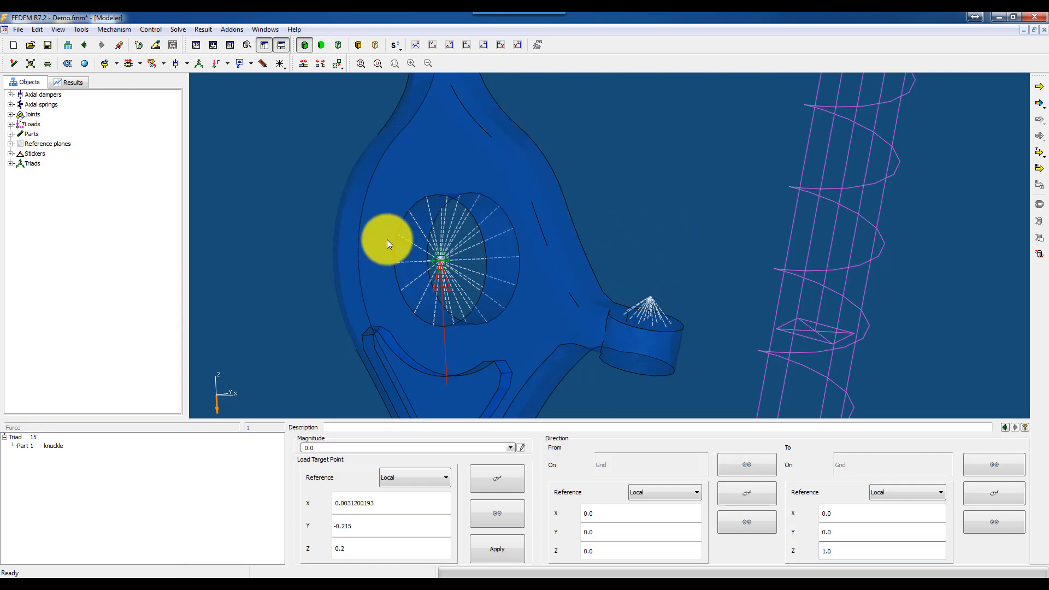
# Enter Force as the description of the load on the knuckle
pyautogui.click(389, 216)
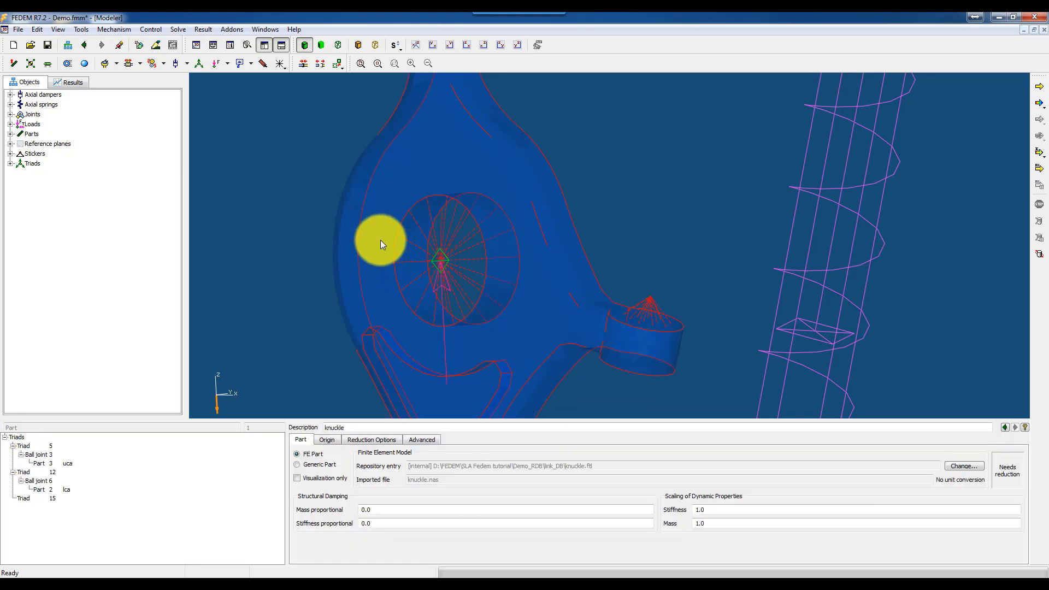
pyautogui.click(442, 310)
pyautogui.click(368, 427)
pyautogui.write('F')
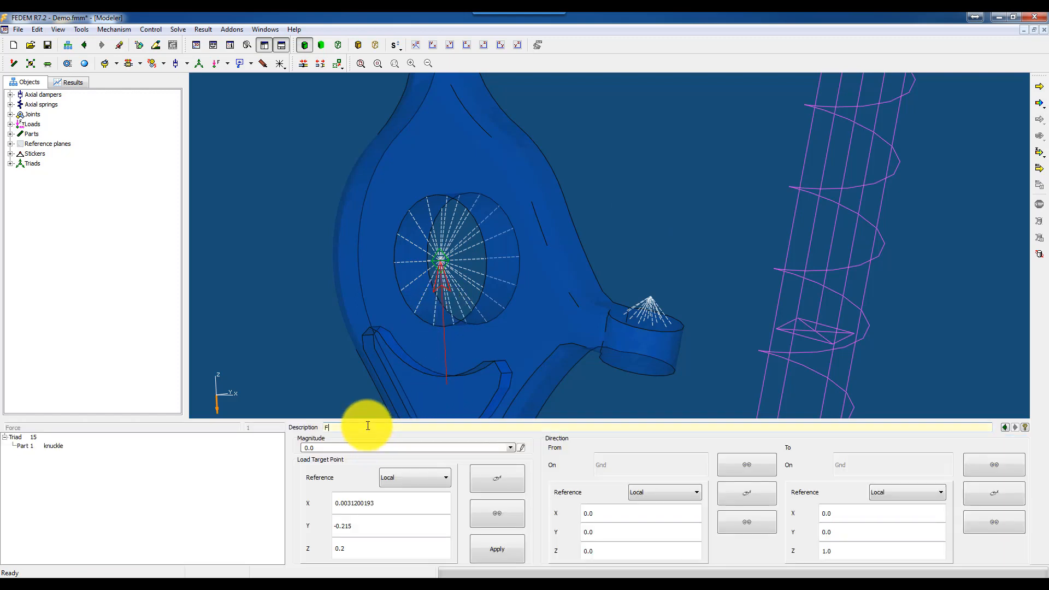
pyautogui.write('orce')
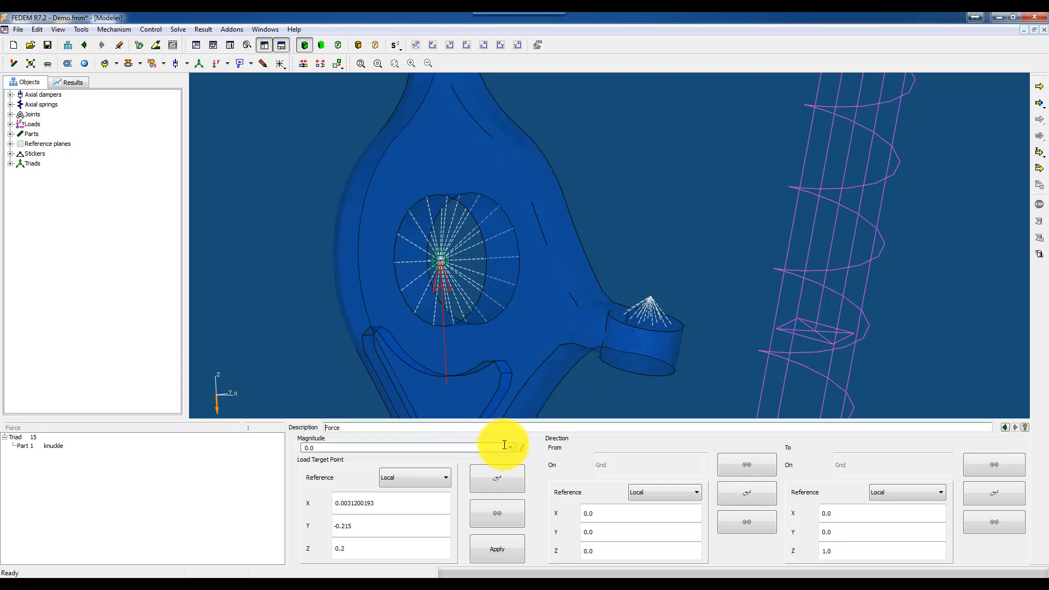
# Create a new function with Time as its argument and set its type to Poly line from file
pyautogui.doubleClick(310, 448)
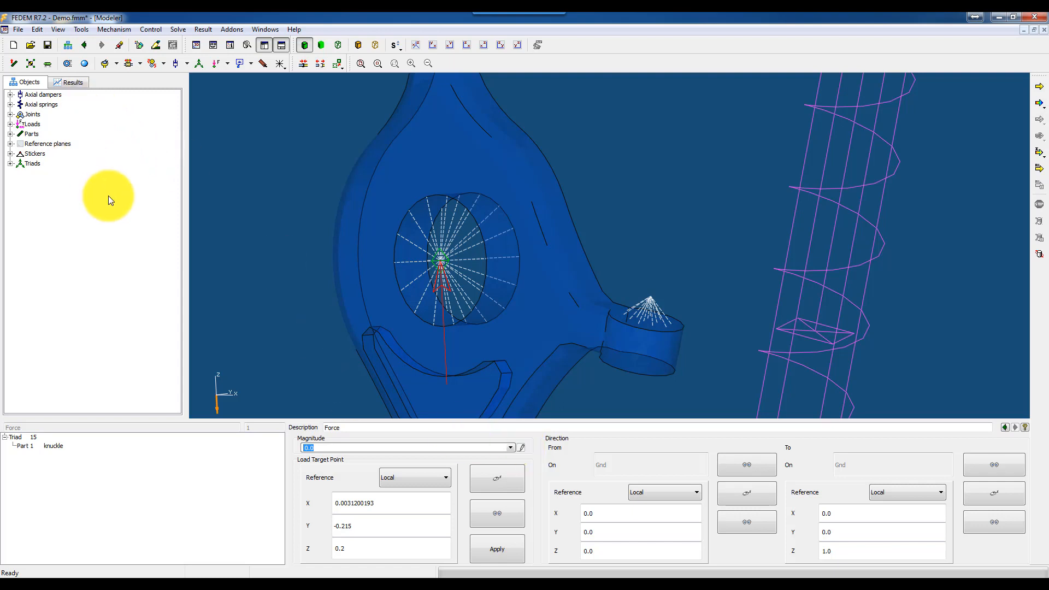
pyautogui.rightClick(111, 153)
pyautogui.moveTo(153, 181)
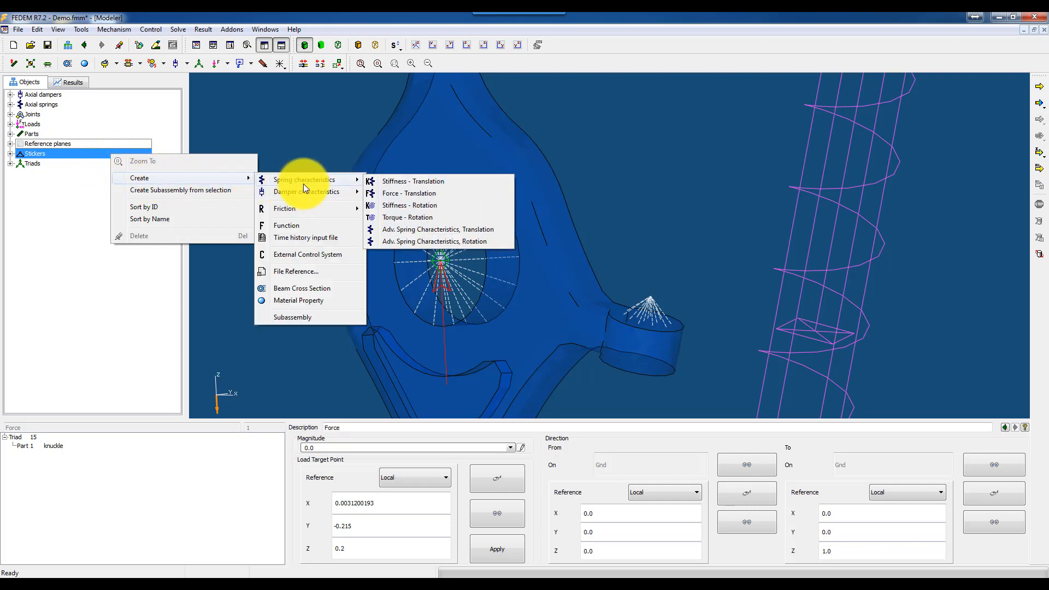
pyautogui.click(293, 224)
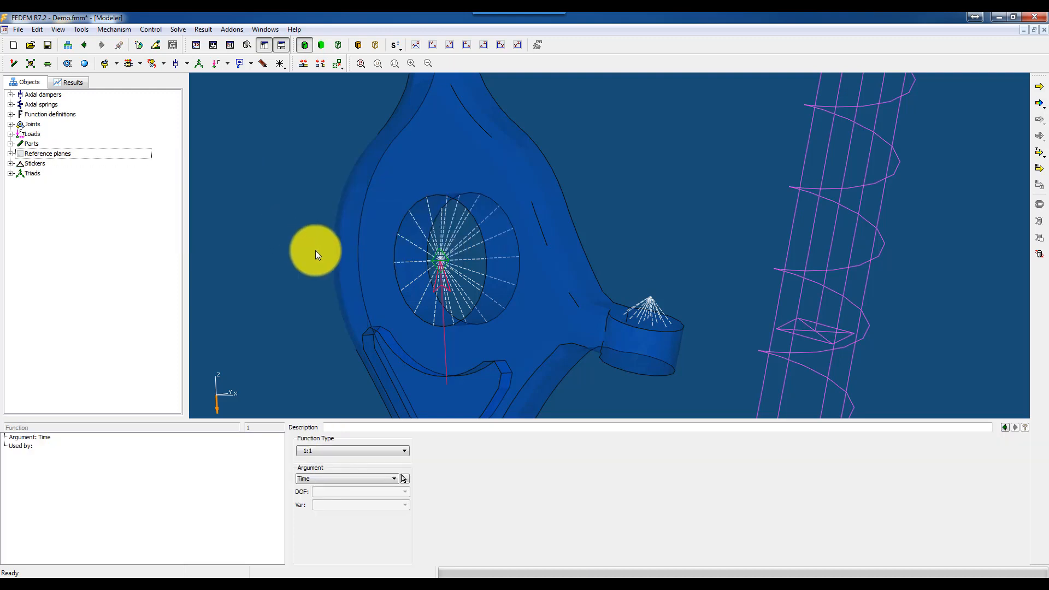
pyautogui.click(352, 451)
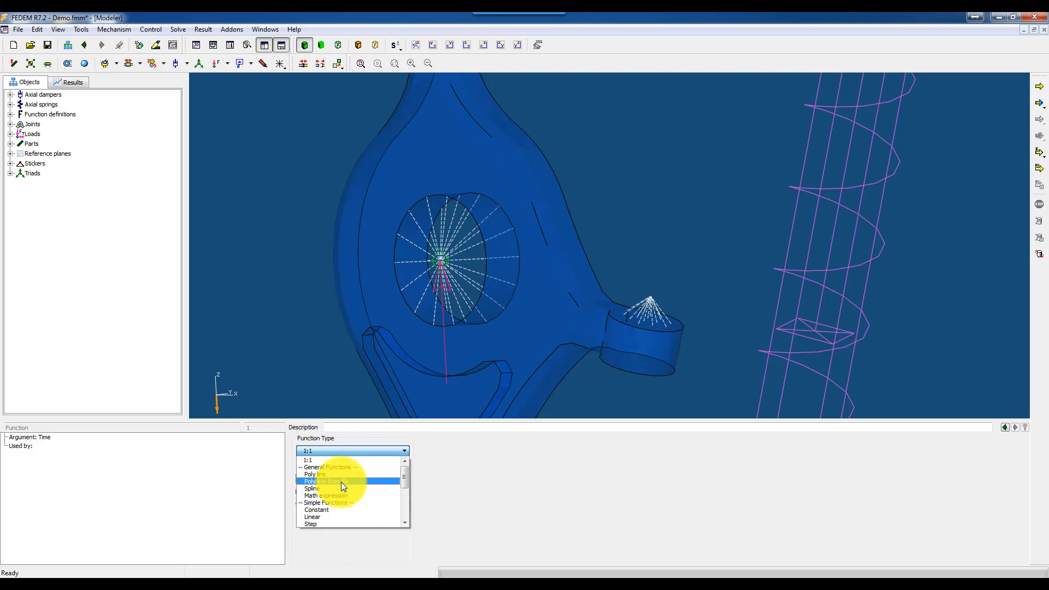
pyautogui.click(341, 482)
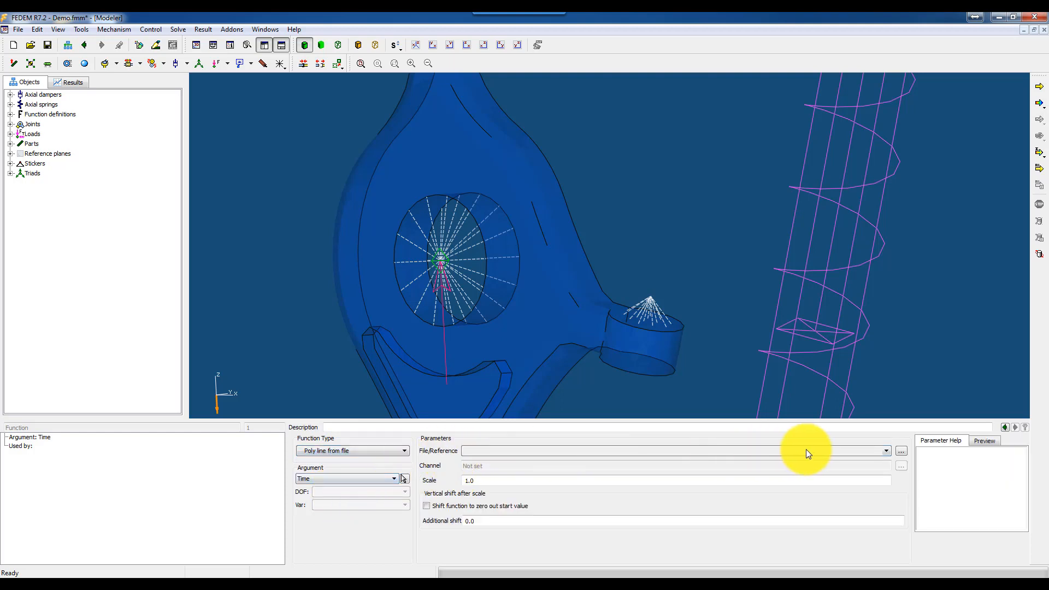
# Use FZ.asc as the function's source file and enter Load as its description
pyautogui.click(900, 451)
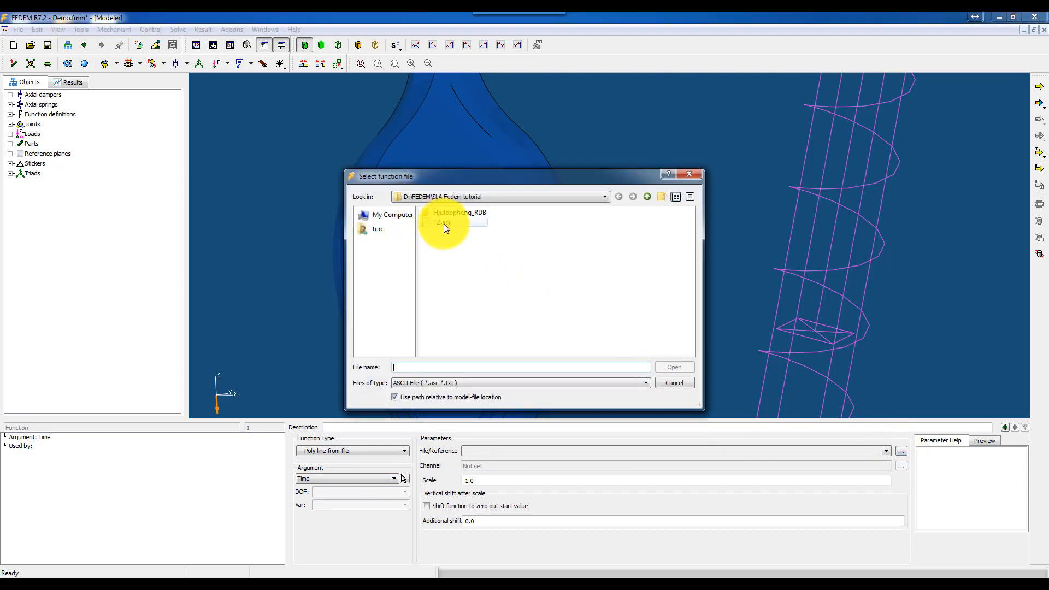
pyautogui.click(443, 224)
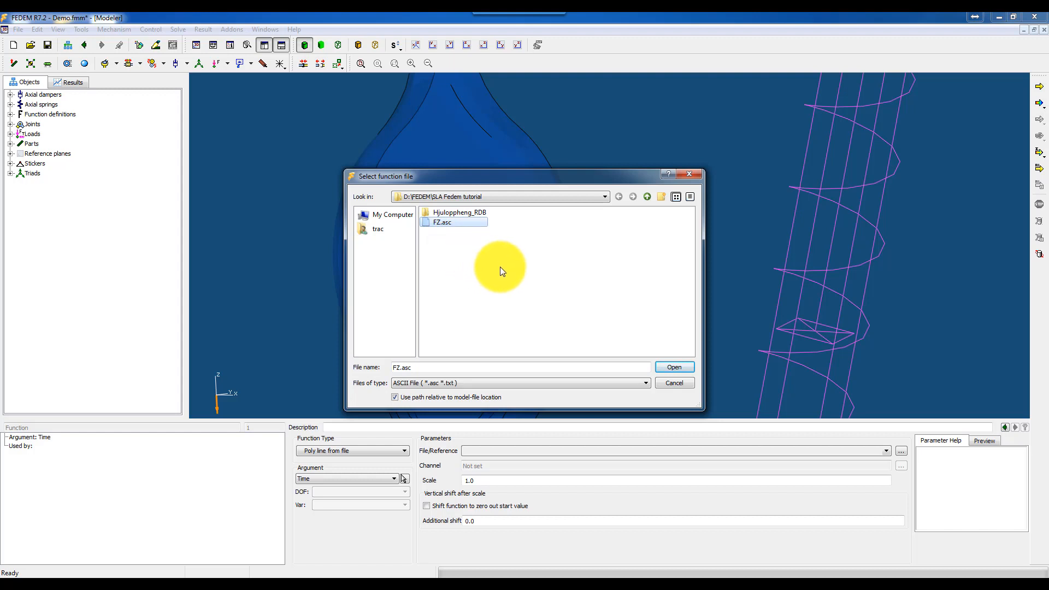
pyautogui.click(665, 366)
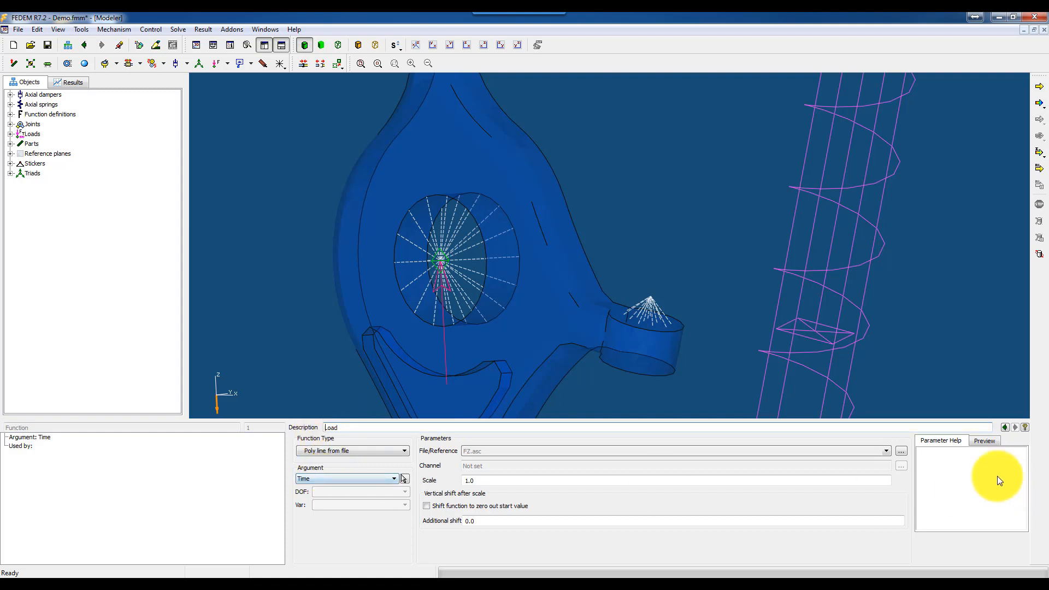
# Preview the load function's curve in a graph, then close the graph and maximize the Modeler window
pyautogui.click(982, 440)
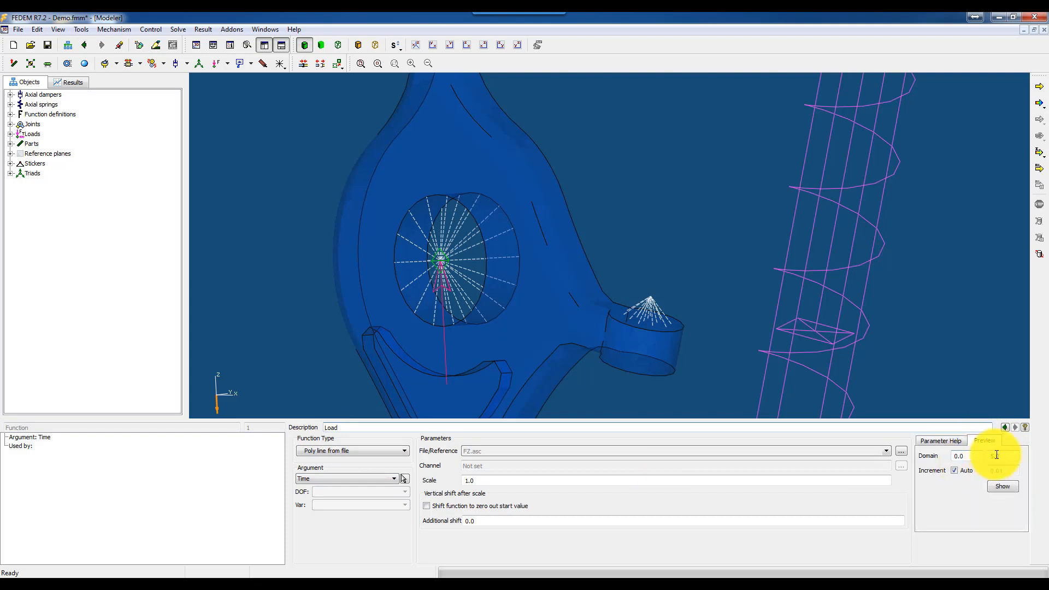
pyautogui.click(1007, 486)
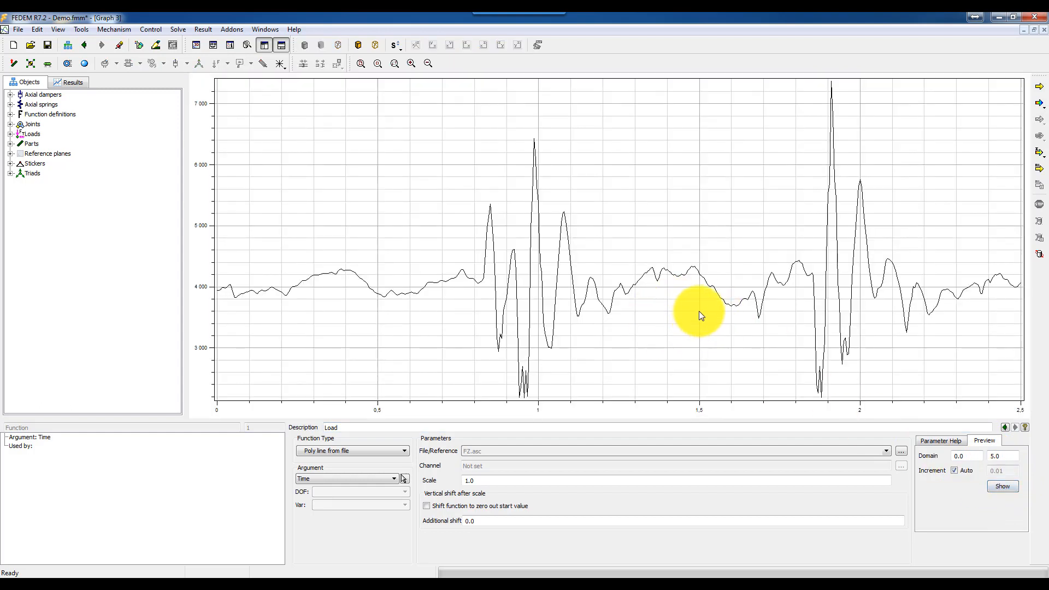
pyautogui.click(530, 238)
pyautogui.click(261, 30)
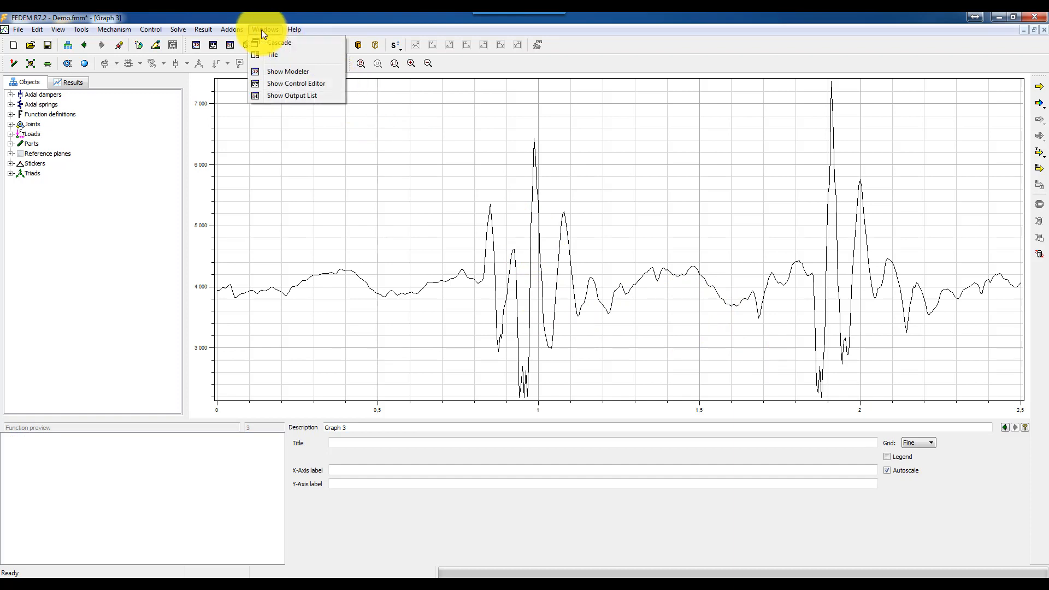
pyautogui.click(272, 50)
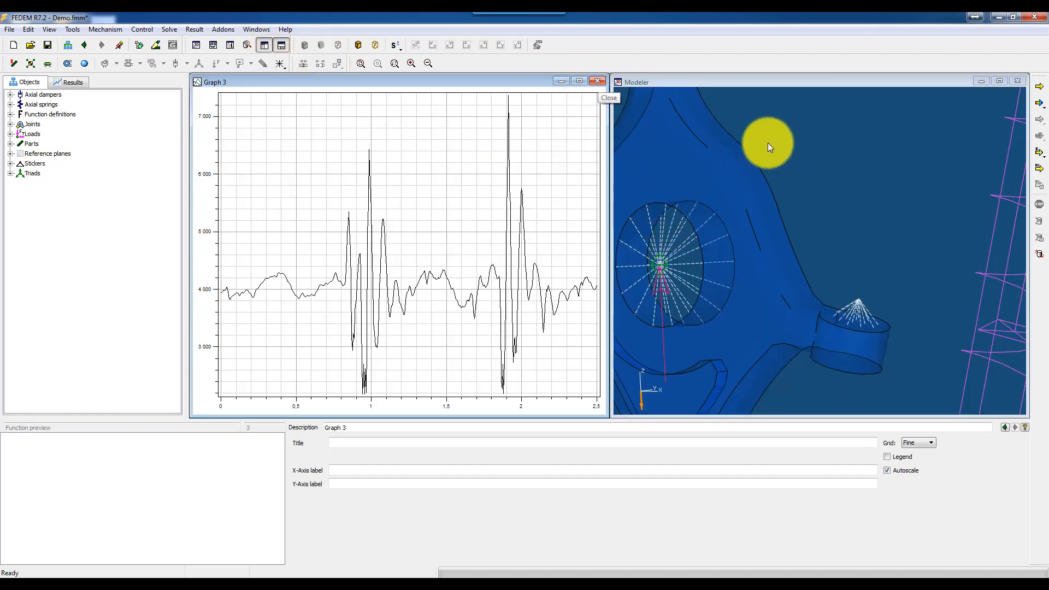
pyautogui.click(597, 83)
pyautogui.click(1000, 81)
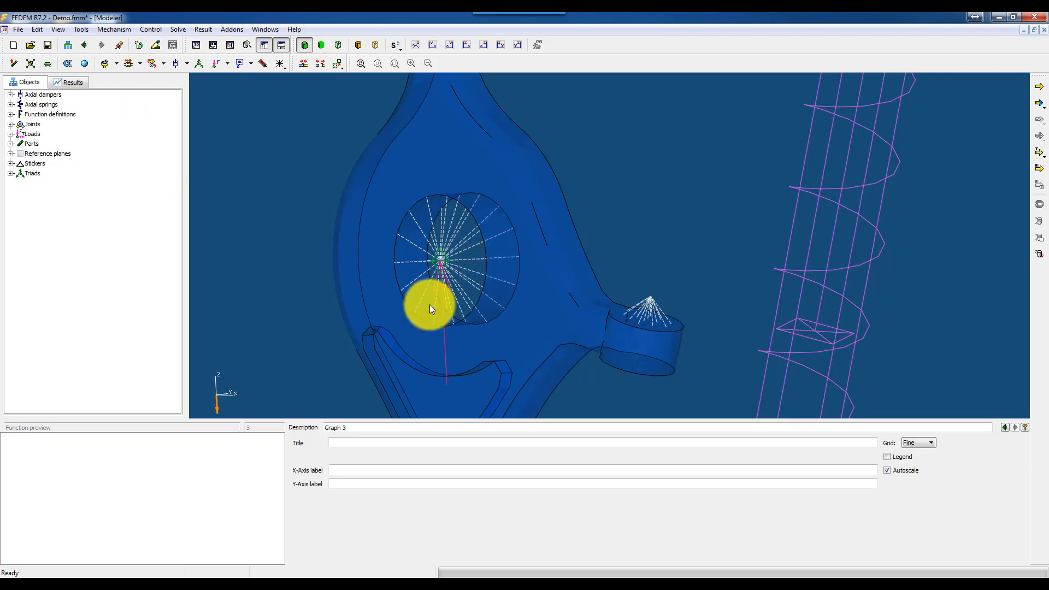
# Hide the reference plane through the general appearance settings
pyautogui.click(441, 315)
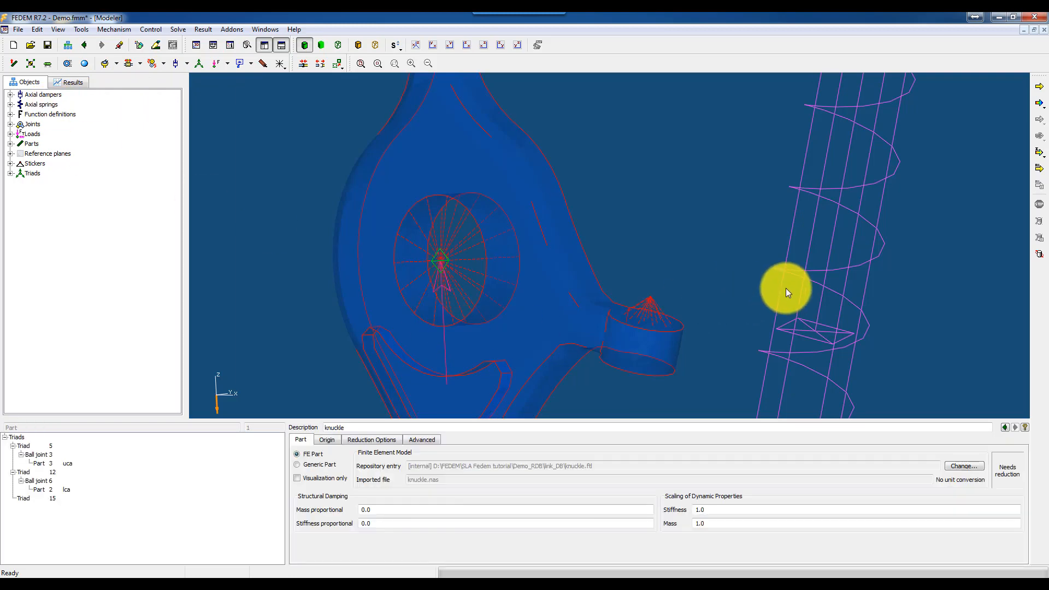
pyautogui.scroll(-5, 603, 297)
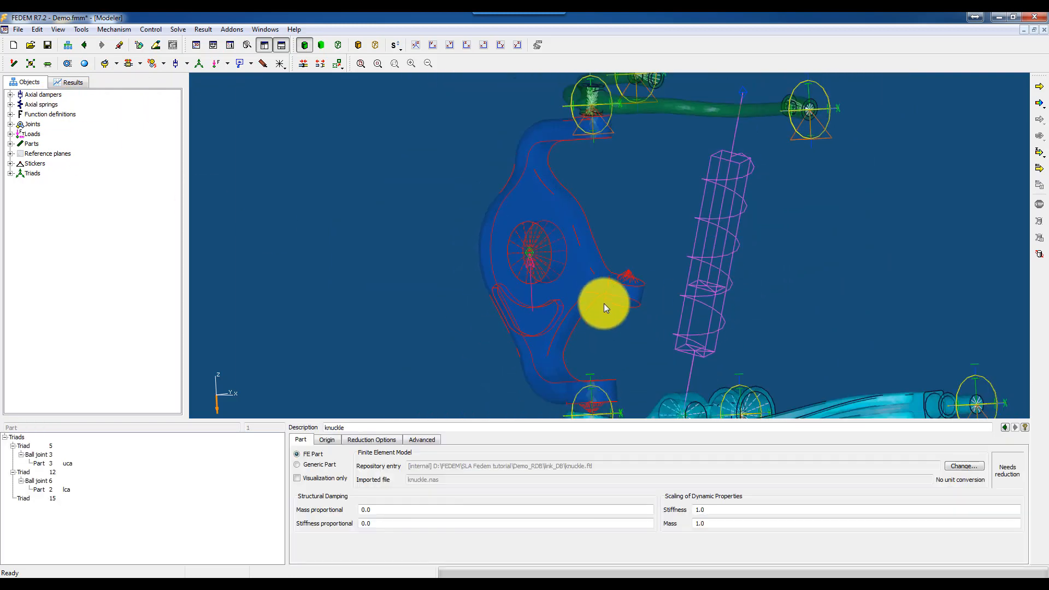
pyautogui.scroll(-2, 604, 307)
pyautogui.click(749, 286)
pyautogui.moveTo(594, 240)
pyautogui.mouseDown(button='middle')
pyautogui.moveTo(580, 265)
pyautogui.moveTo(586, 256)
pyautogui.mouseUp(button='middle')
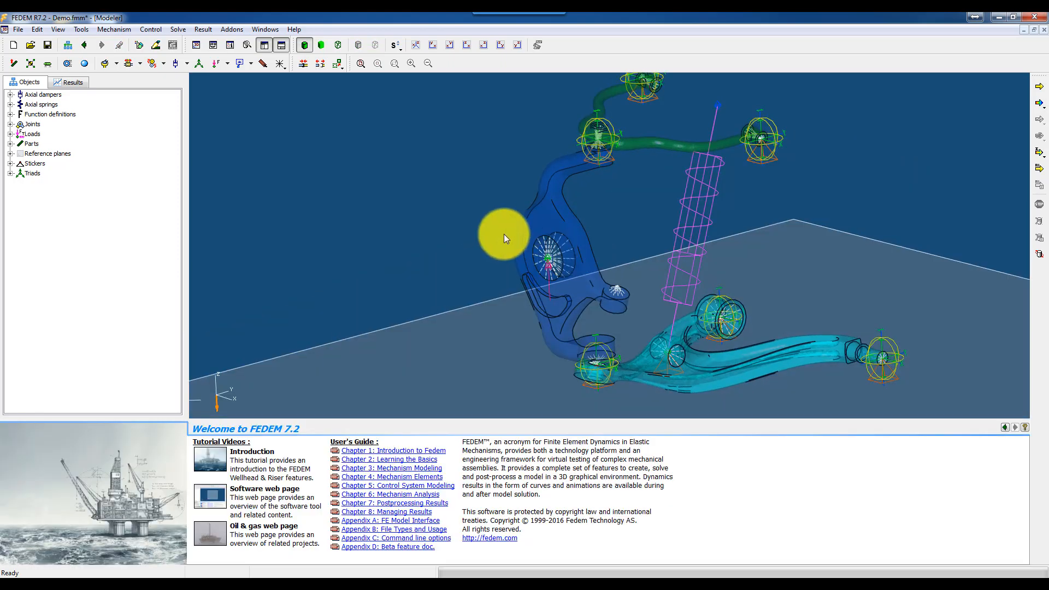
pyautogui.click(475, 352)
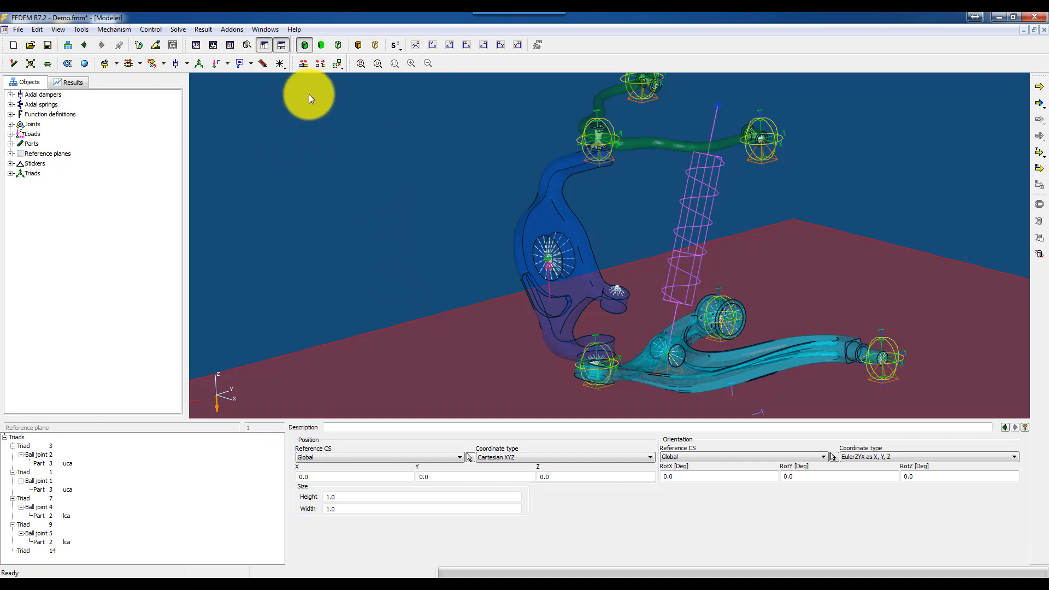
pyautogui.click(141, 45)
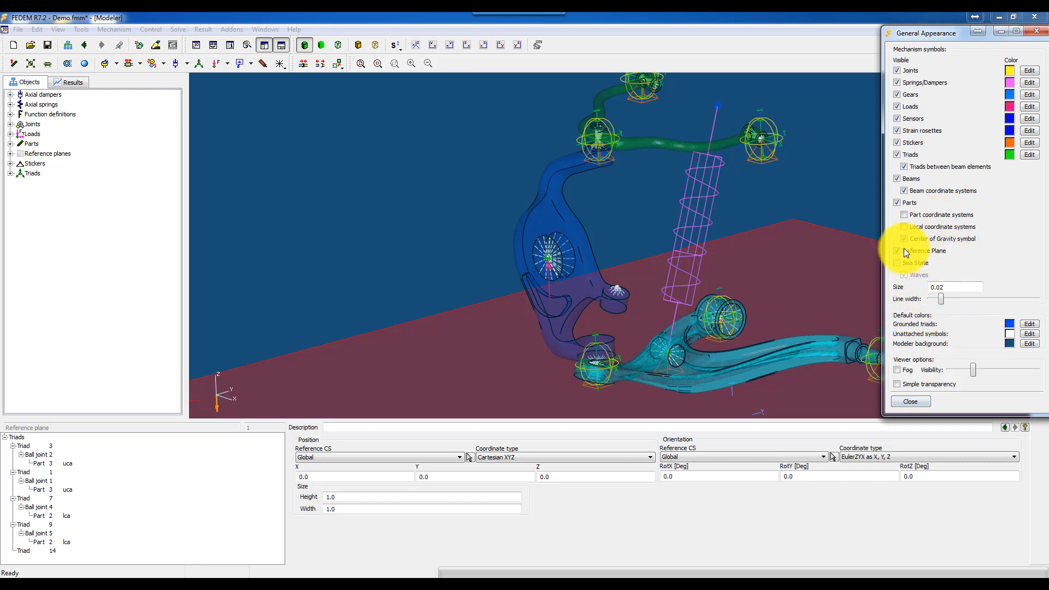
pyautogui.click(913, 400)
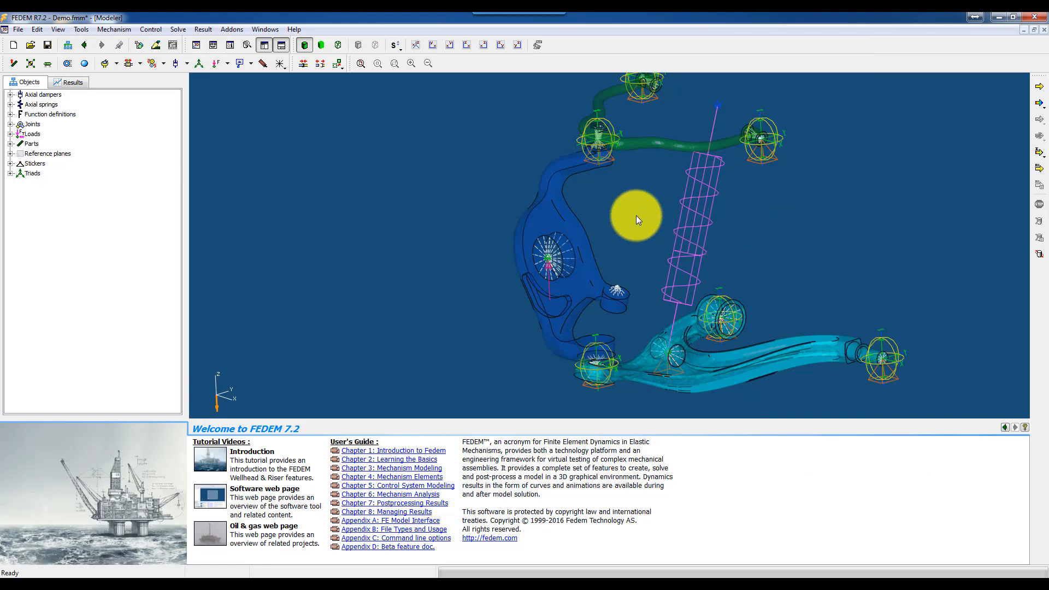
# Reduce the knuckle's transparency to the minimum in its item appearance so the part is fully opaque
pyautogui.click(155, 45)
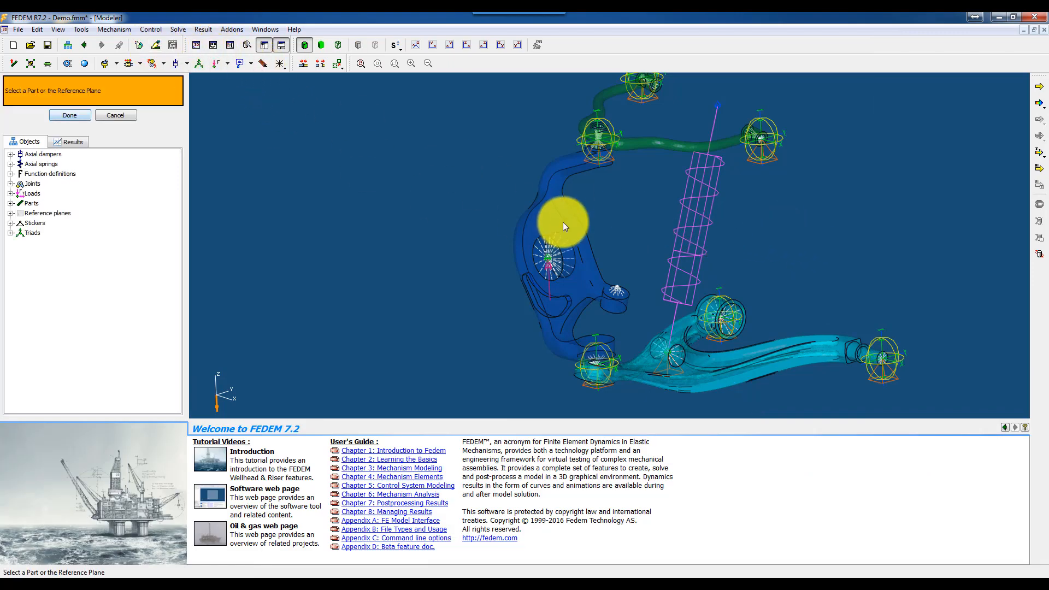
pyautogui.click(565, 217)
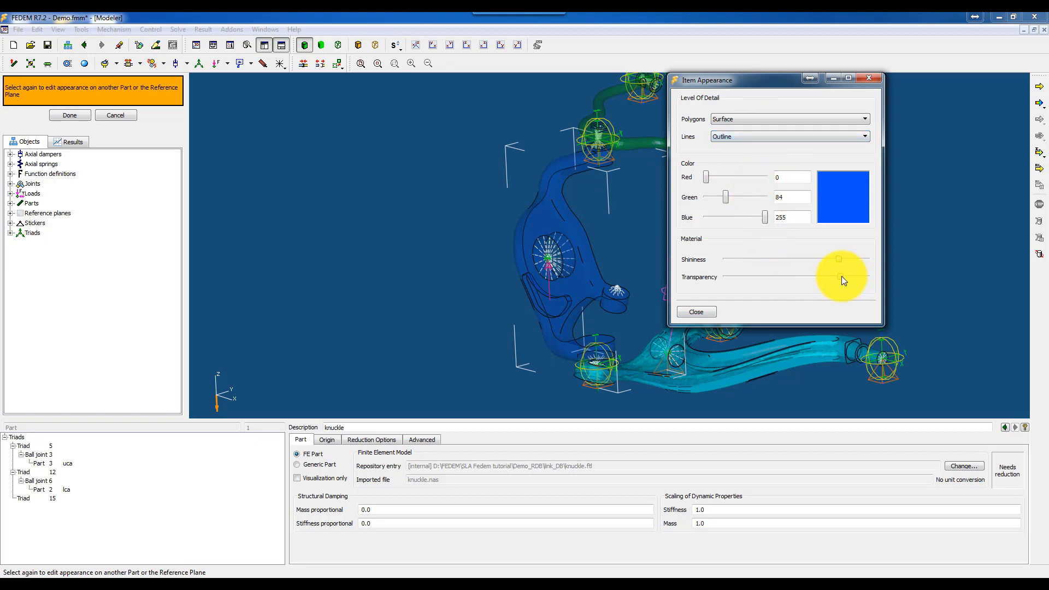
pyautogui.moveTo(841, 277); pyautogui.dragTo(717, 275)
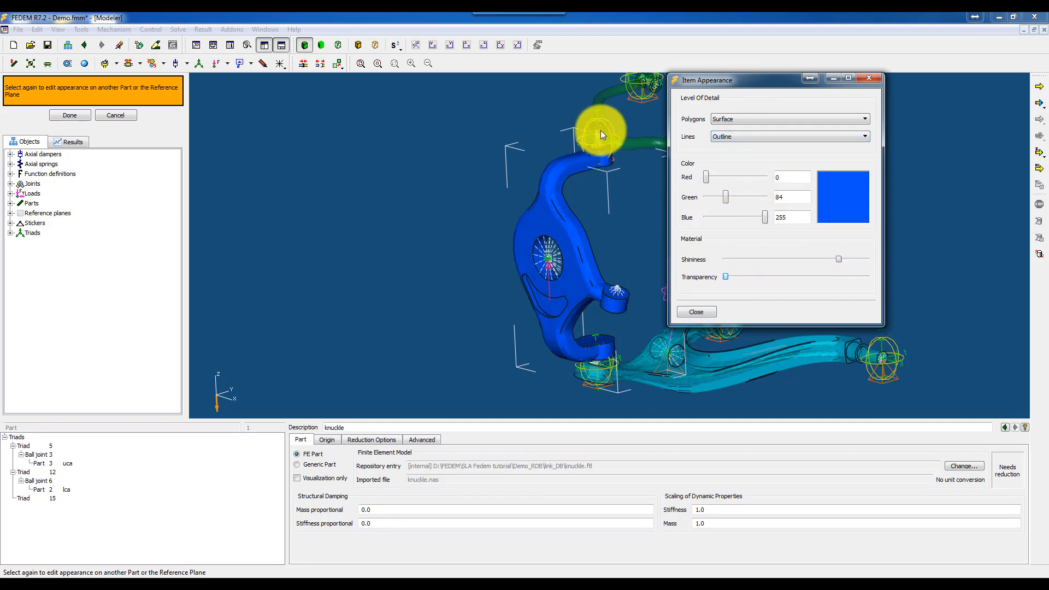
# Reduce the transparency of the green upper and cyan lower control arms to the minimum and close the item appearance settings
pyautogui.click(635, 145)
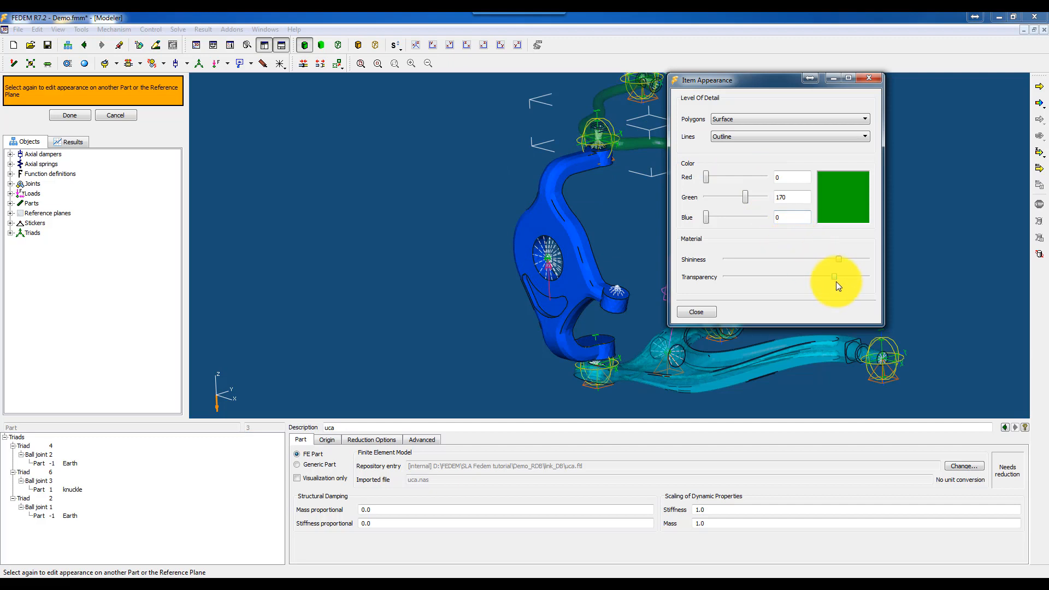
pyautogui.moveTo(831, 276); pyautogui.dragTo(716, 274)
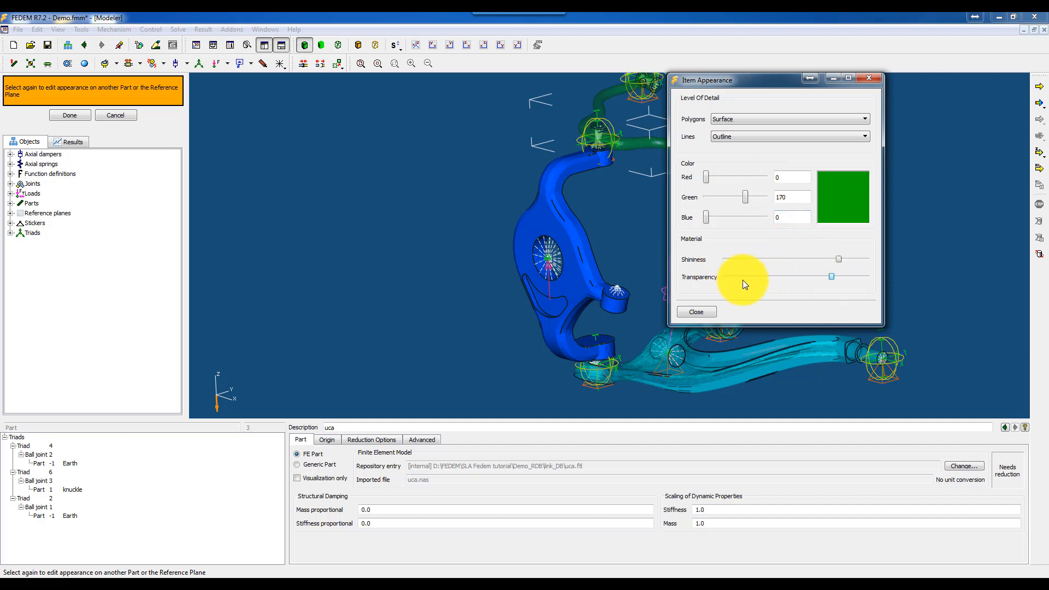
pyautogui.moveTo(824, 277); pyautogui.dragTo(708, 274)
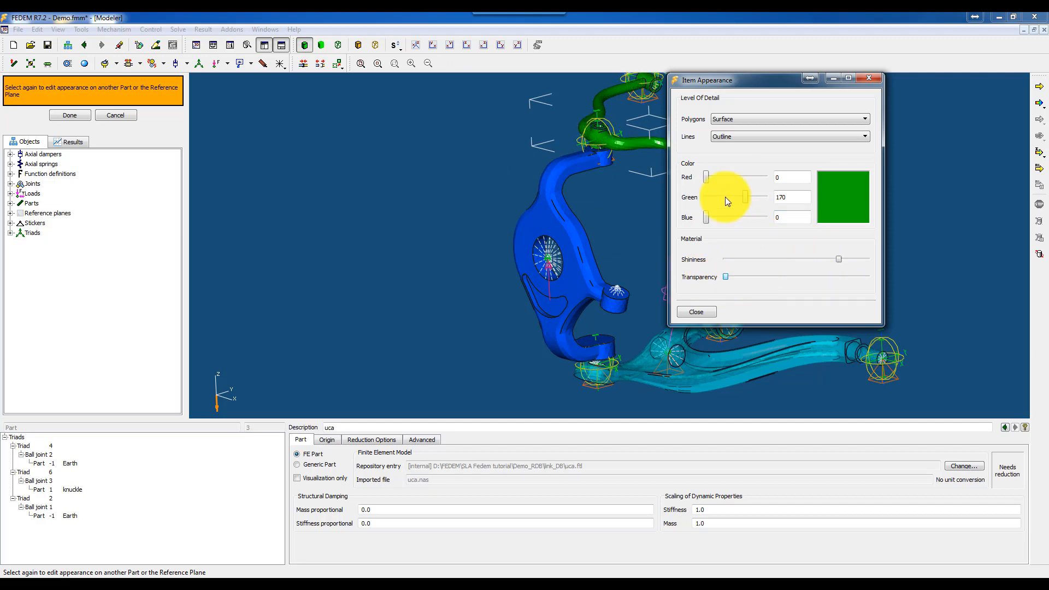
pyautogui.click(700, 372)
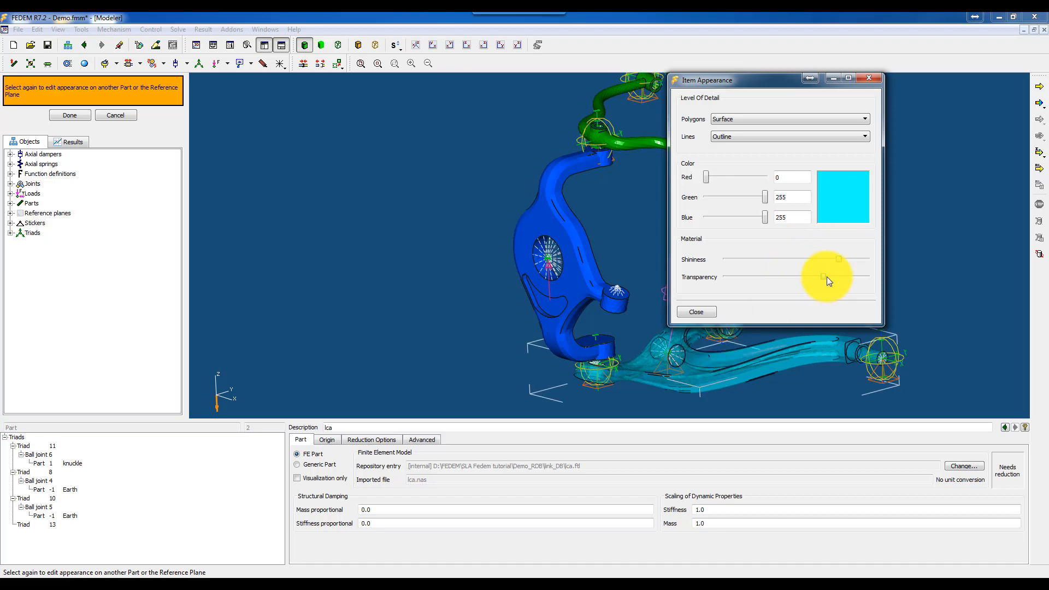
pyautogui.moveTo(822, 276); pyautogui.dragTo(717, 274)
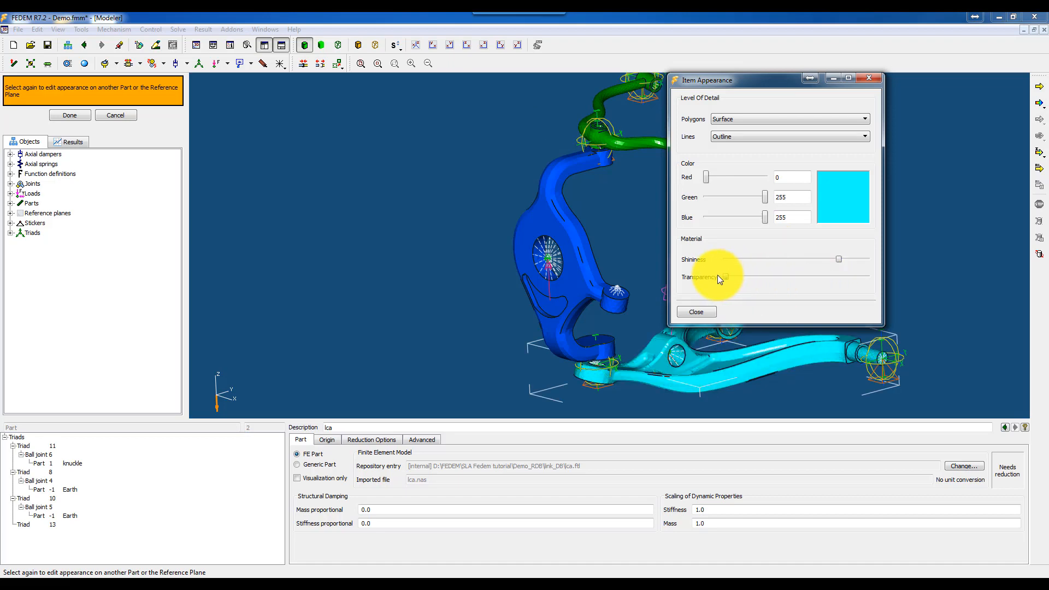
pyautogui.click(693, 315)
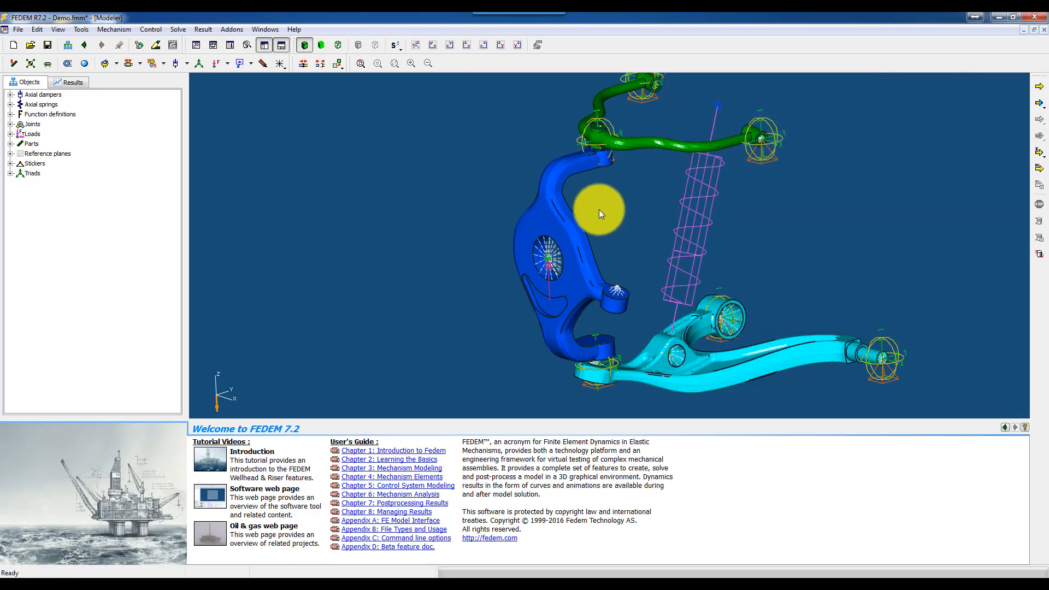
# Set the number of component modes in the knuckle's reduction options to 0
pyautogui.moveTo(605, 202); pyautogui.dragTo(621, 253, button='middle')
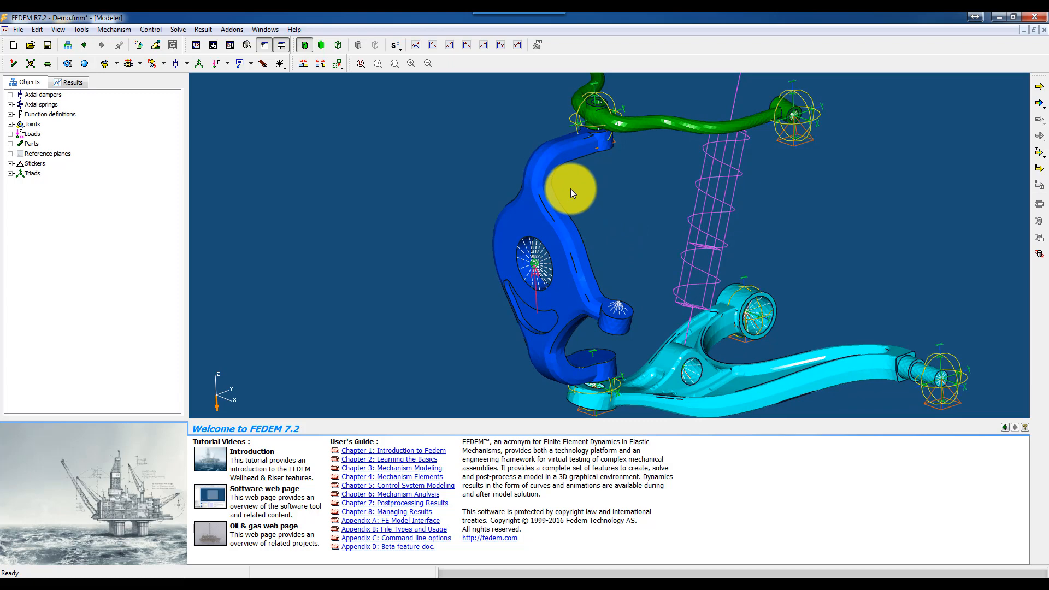
pyautogui.click(553, 208)
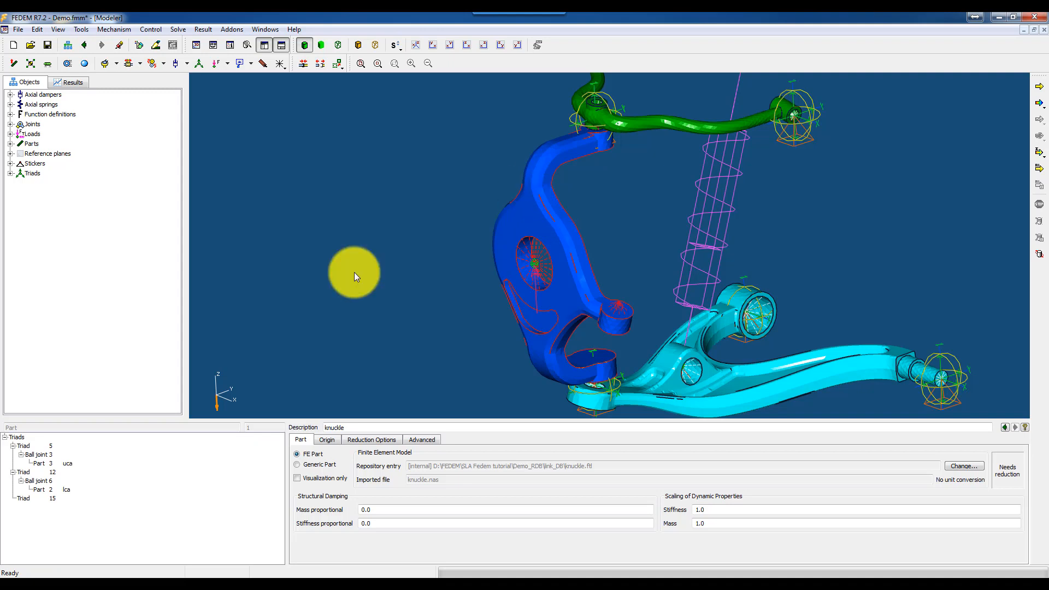
pyautogui.click(362, 439)
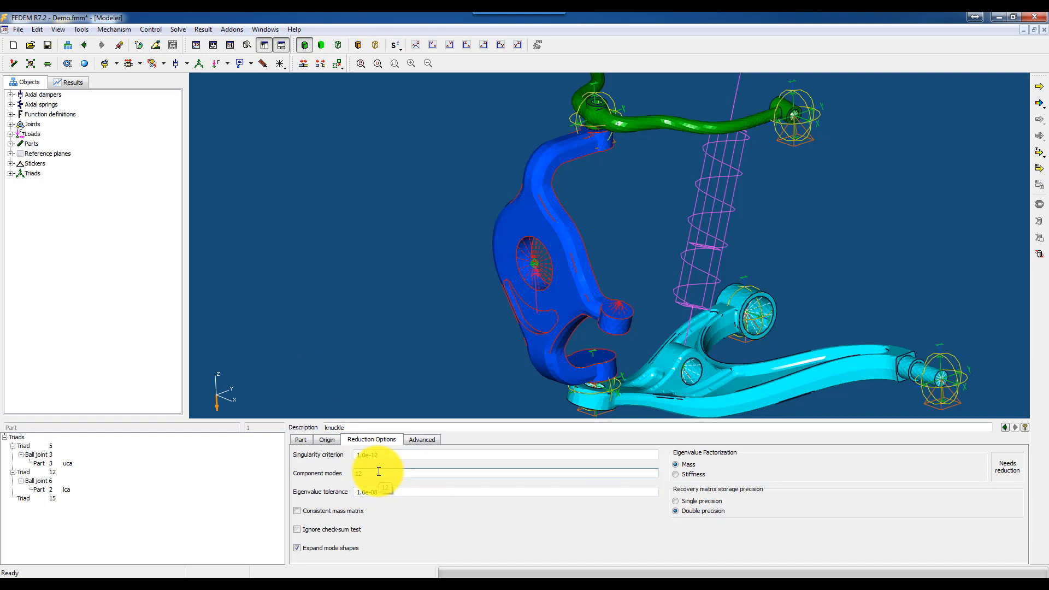
pyautogui.moveTo(365, 474); pyautogui.dragTo(317, 473)
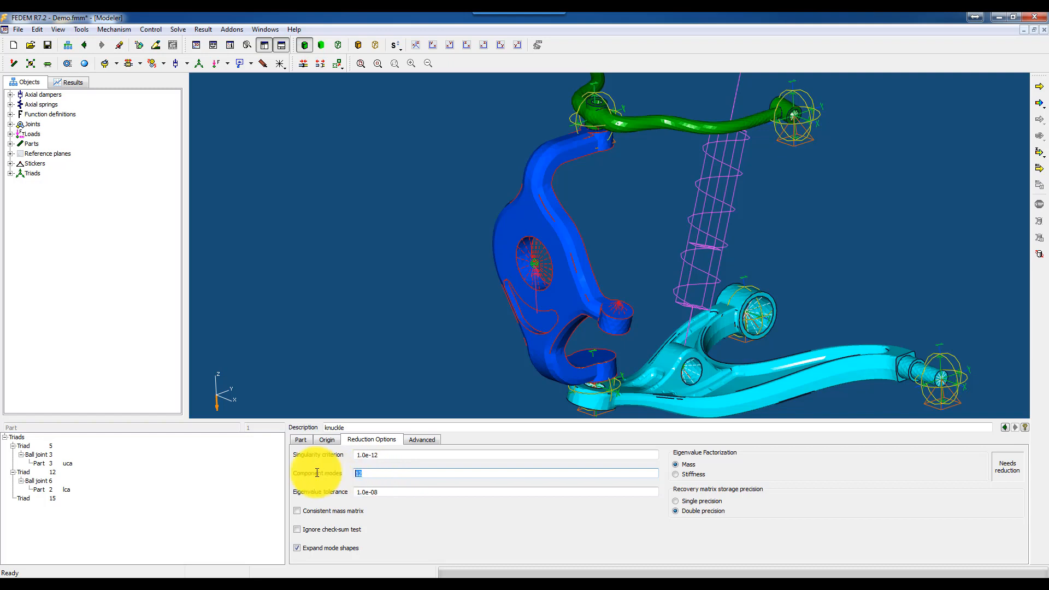
pyautogui.write('0')
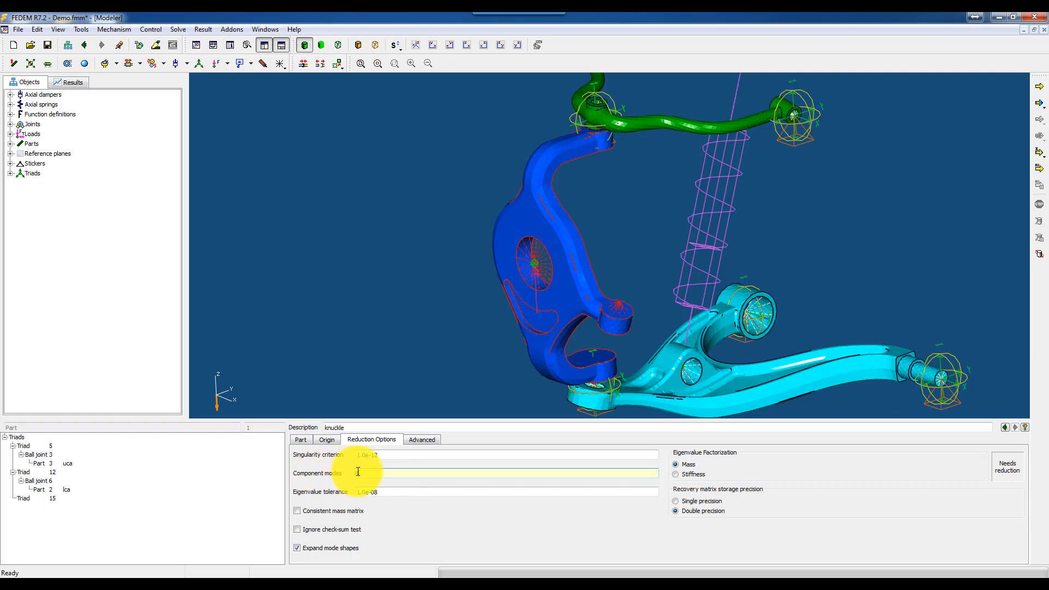
pyautogui.press('Return')
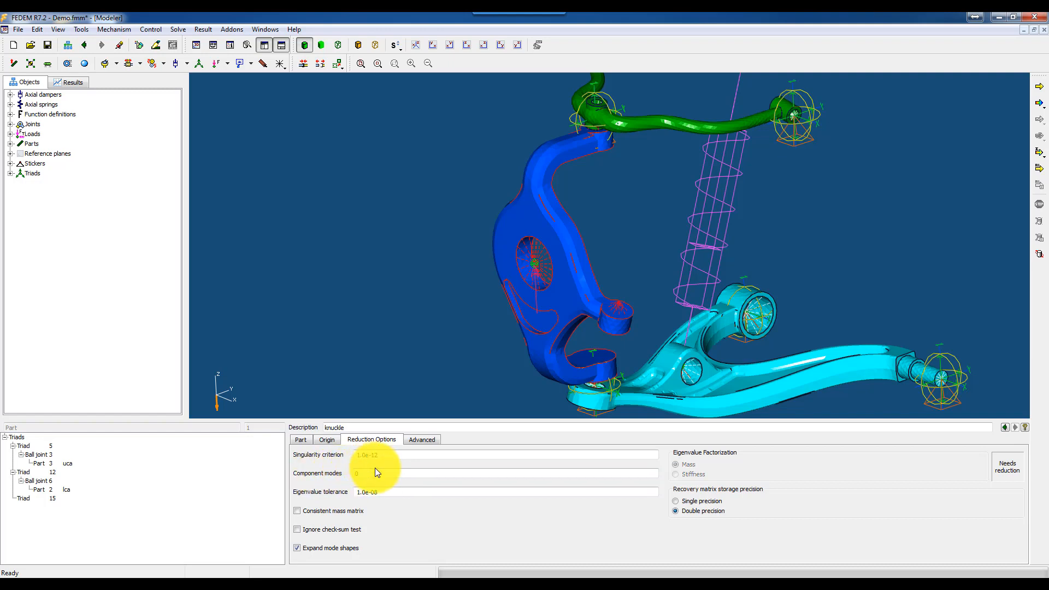
# Set the upper control arm's component modes to 0 in its reduction options
pyautogui.click(681, 125)
pyautogui.moveTo(365, 473); pyautogui.dragTo(309, 472)
pyautogui.write('0')
pyautogui.press('Return')
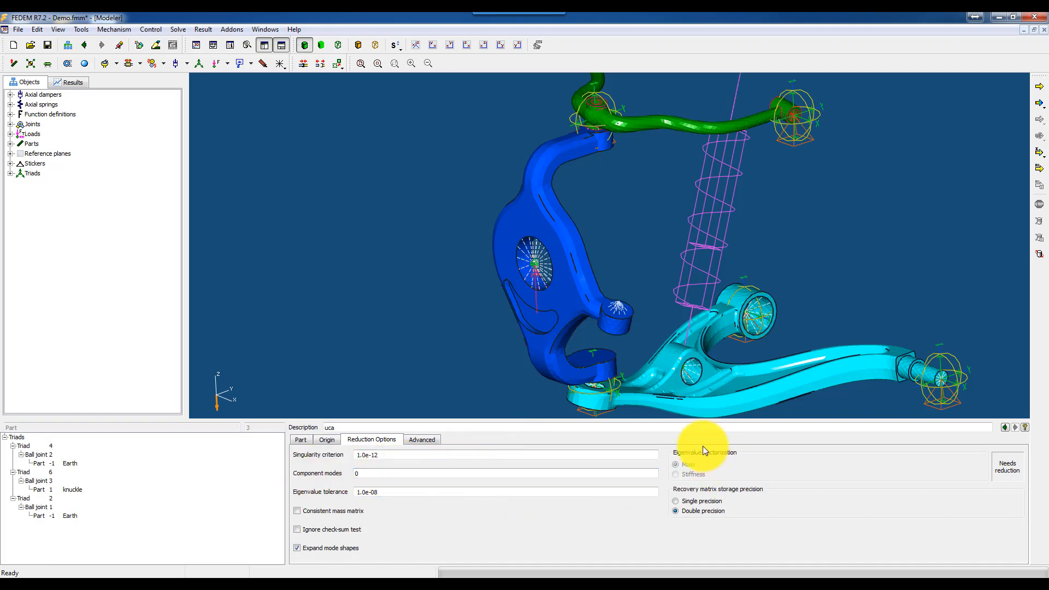
# Set the cyan lower control arm's component modes to 0 in its reduction options and clear the selection
pyautogui.click(715, 394)
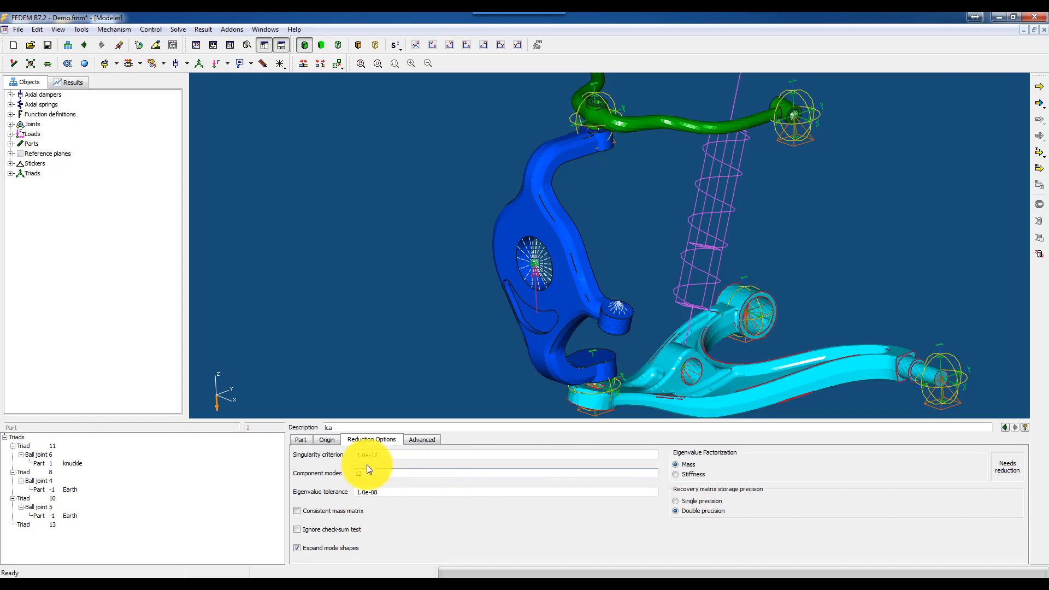
pyautogui.doubleClick(398, 471)
pyautogui.write('0')
pyautogui.press('Return')
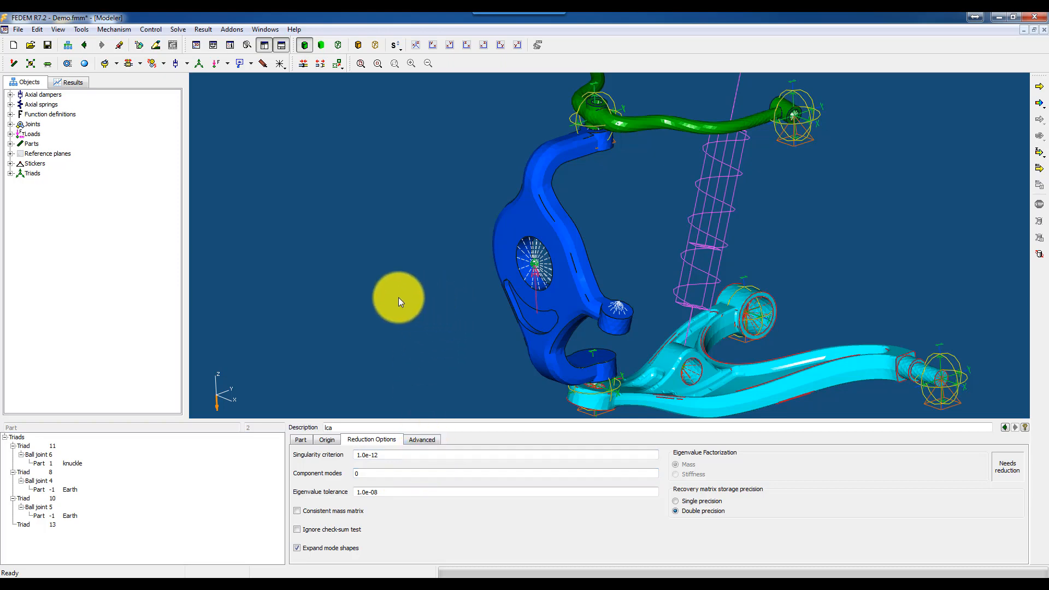
pyautogui.click(398, 297)
pyautogui.moveTo(462, 310); pyautogui.dragTo(305, 279, button='middle')
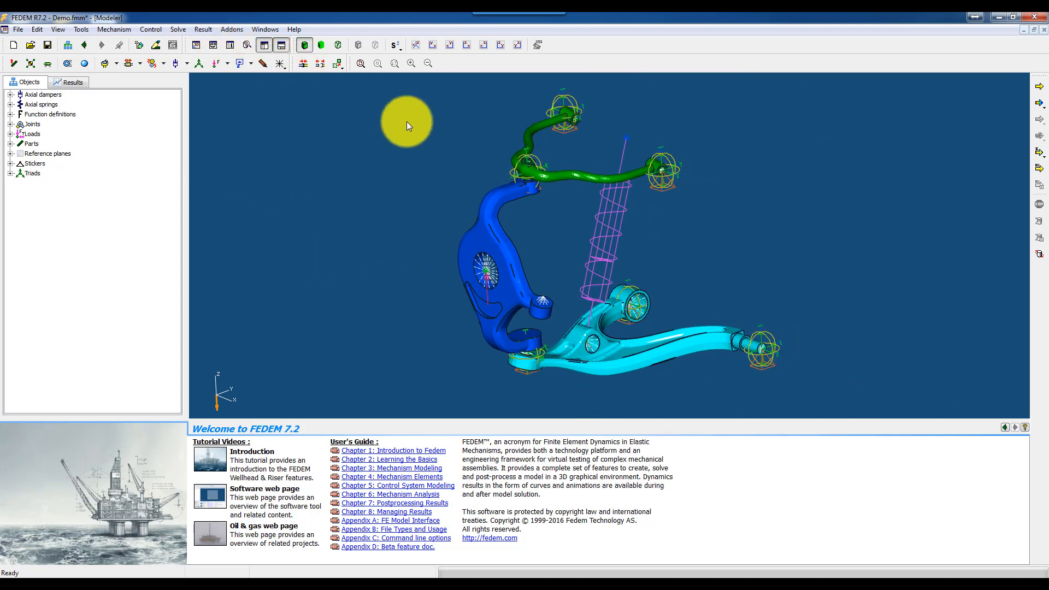
# Set the stop time to 5 in the advanced-mode dynamics solver settings
pyautogui.click(176, 30)
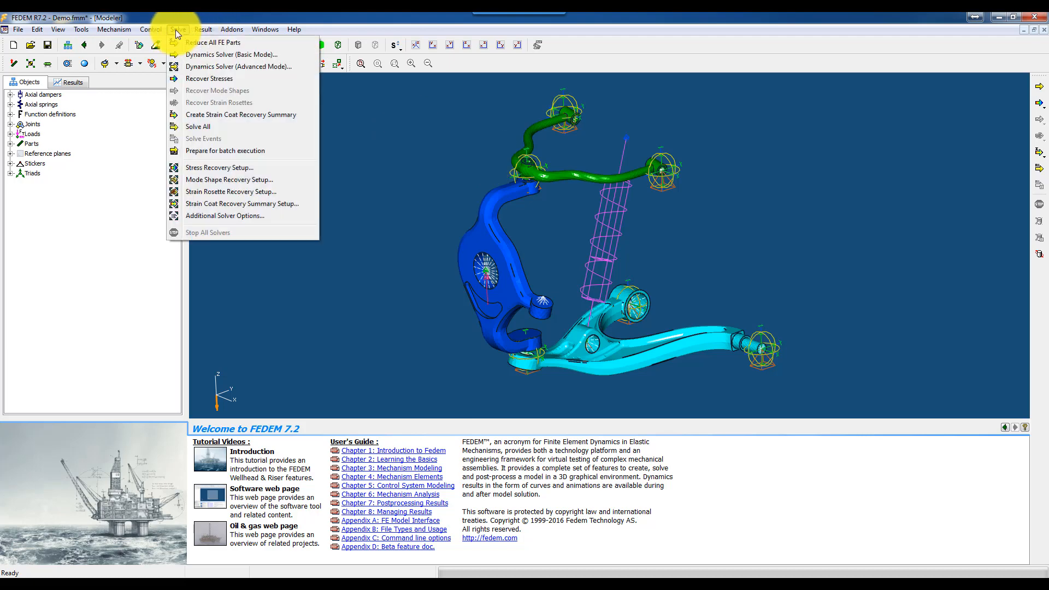
pyautogui.click(205, 67)
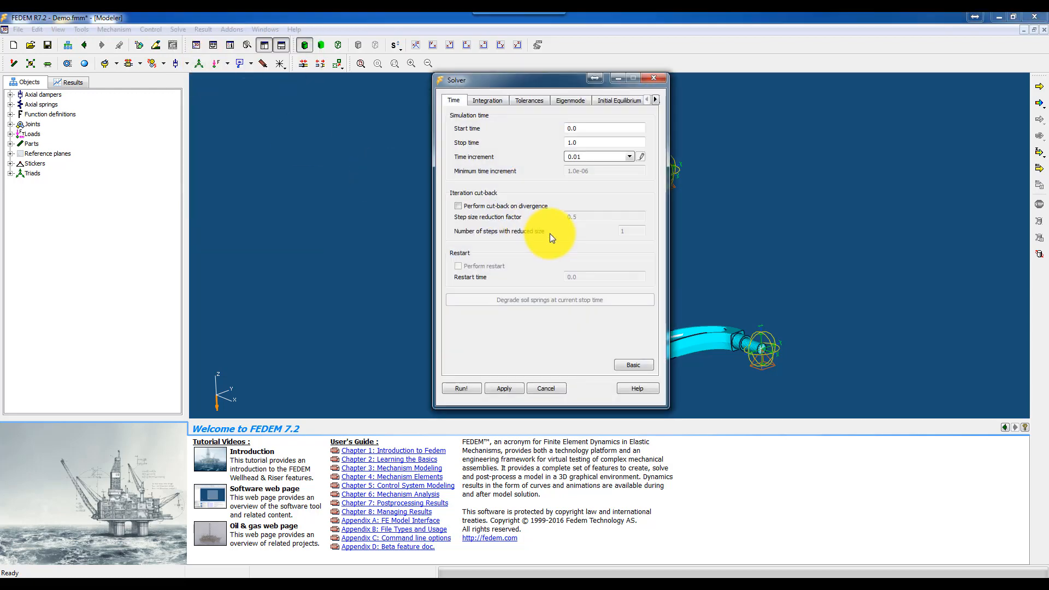
pyautogui.doubleClick(581, 142)
pyautogui.write('5')
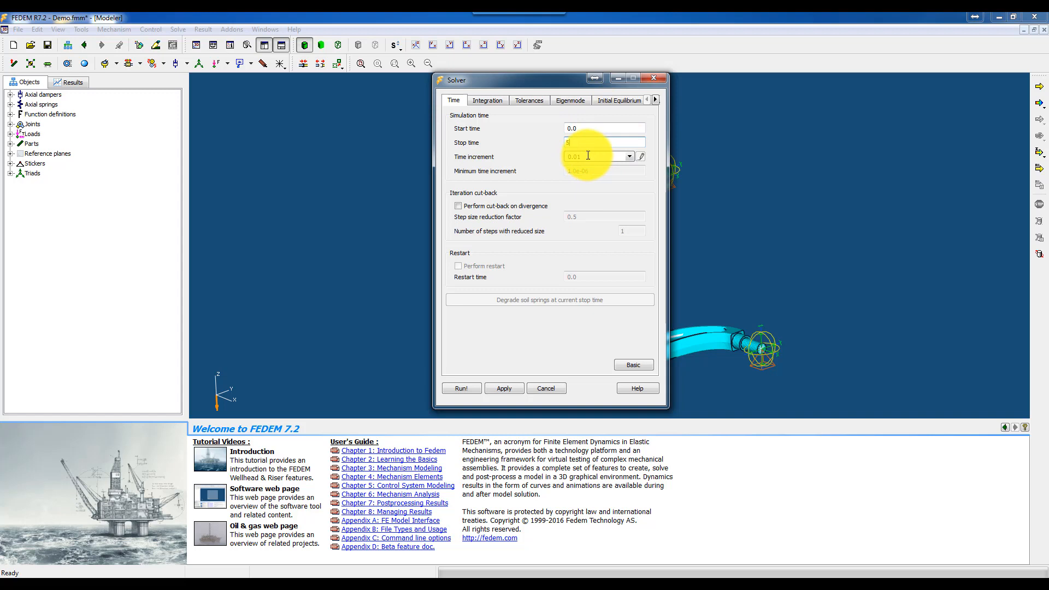
# Review the solver's integration, tolerance, eigenmode and initial equilibrium settings and run the dynamics simulation
pyautogui.click(483, 101)
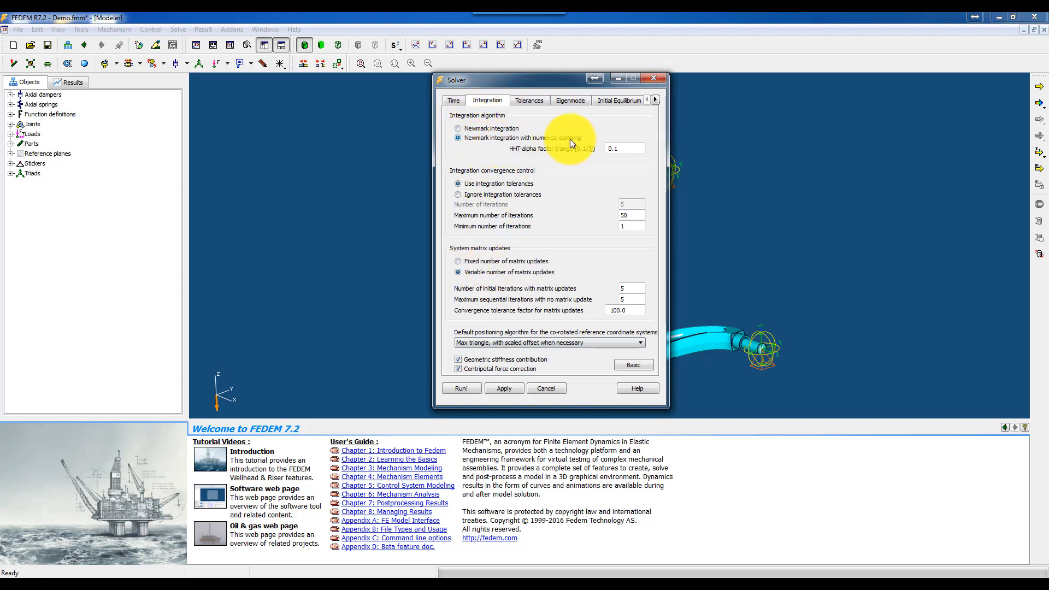
pyautogui.click(529, 102)
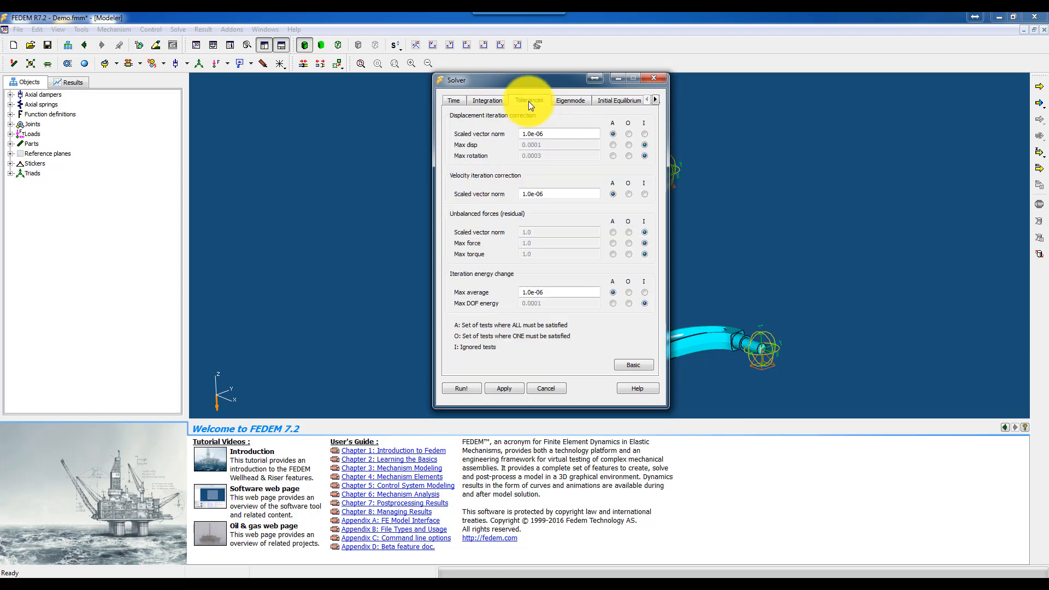
pyautogui.click(569, 100)
pyautogui.click(604, 100)
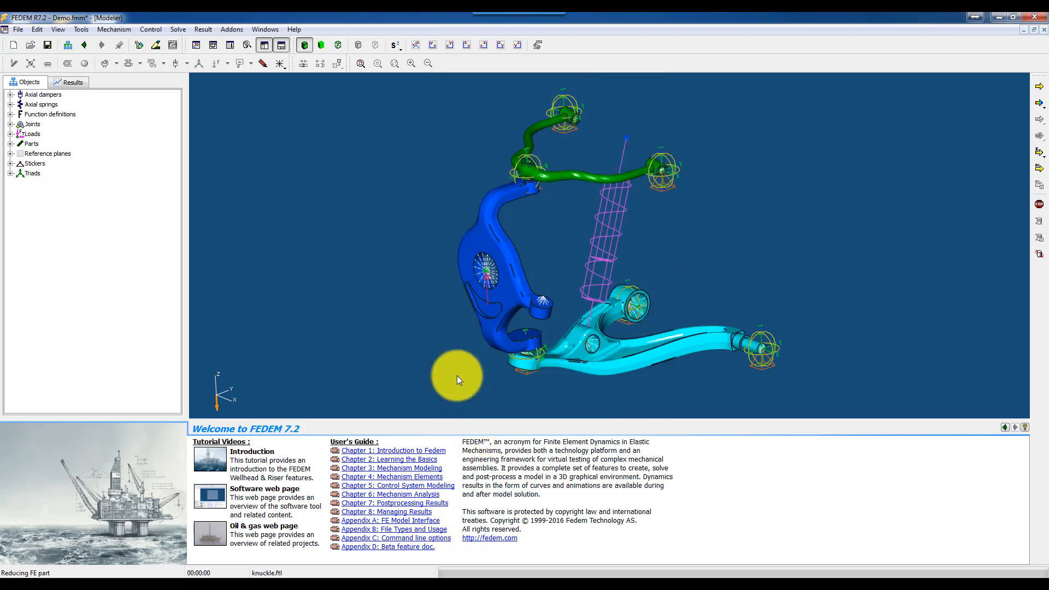
# Follow the part reduction and dynamics solver progress in the output list and close it
pyautogui.click(73, 82)
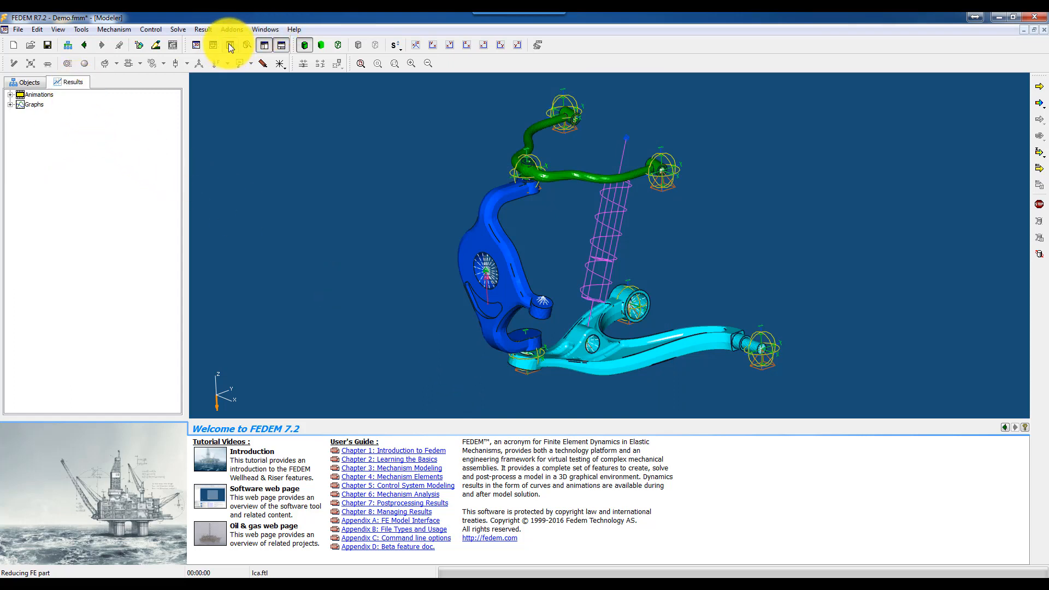
pyautogui.moveTo(843, 510); pyautogui.dragTo(576, 190)
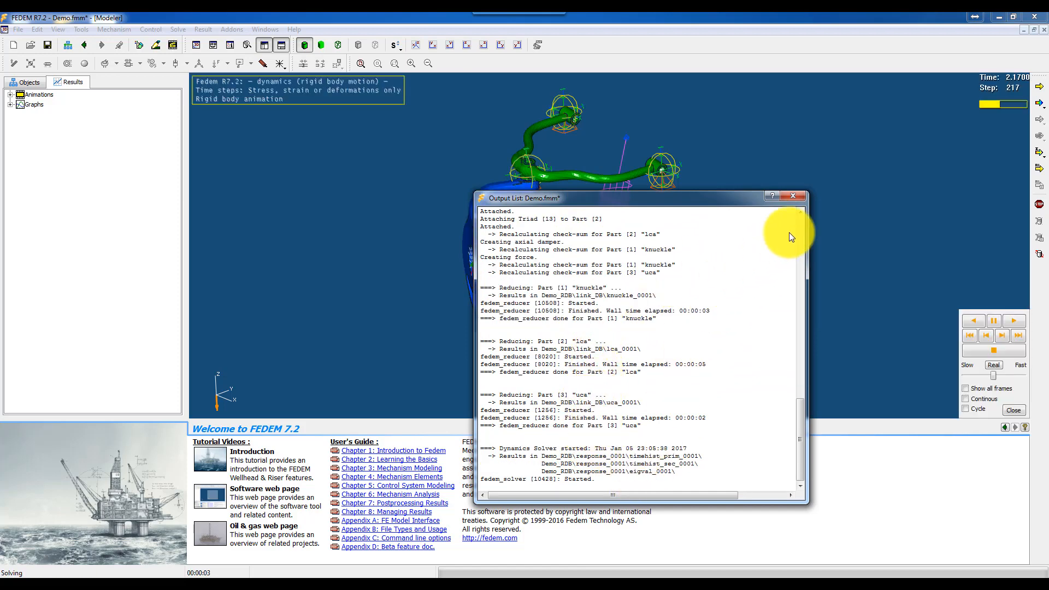
pyautogui.click(792, 198)
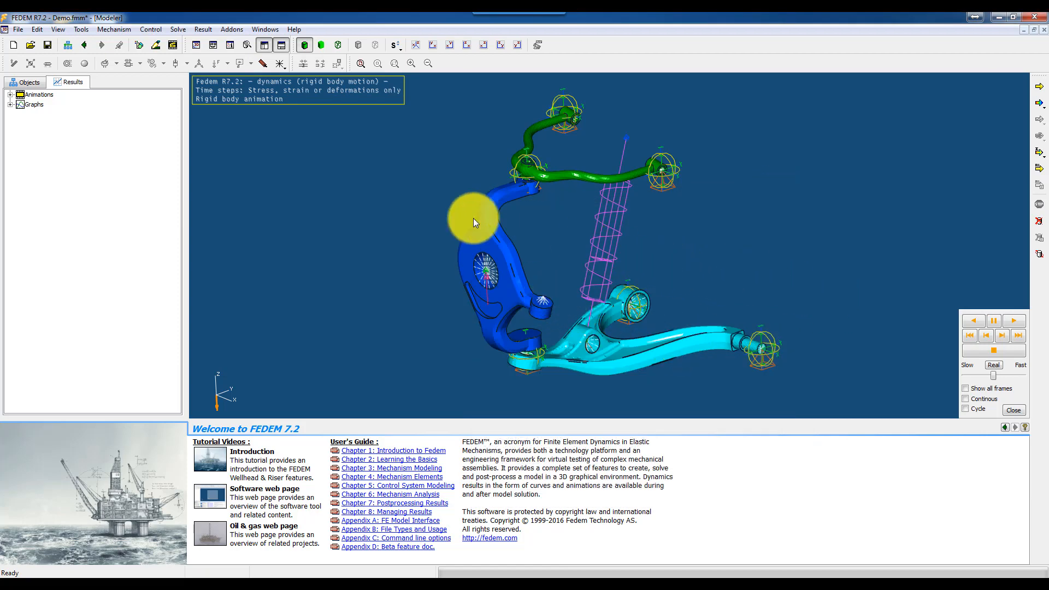
# Load and play the dynamics (rigid body motion) animation, and close the animation controls when it ends
pyautogui.click(10, 95)
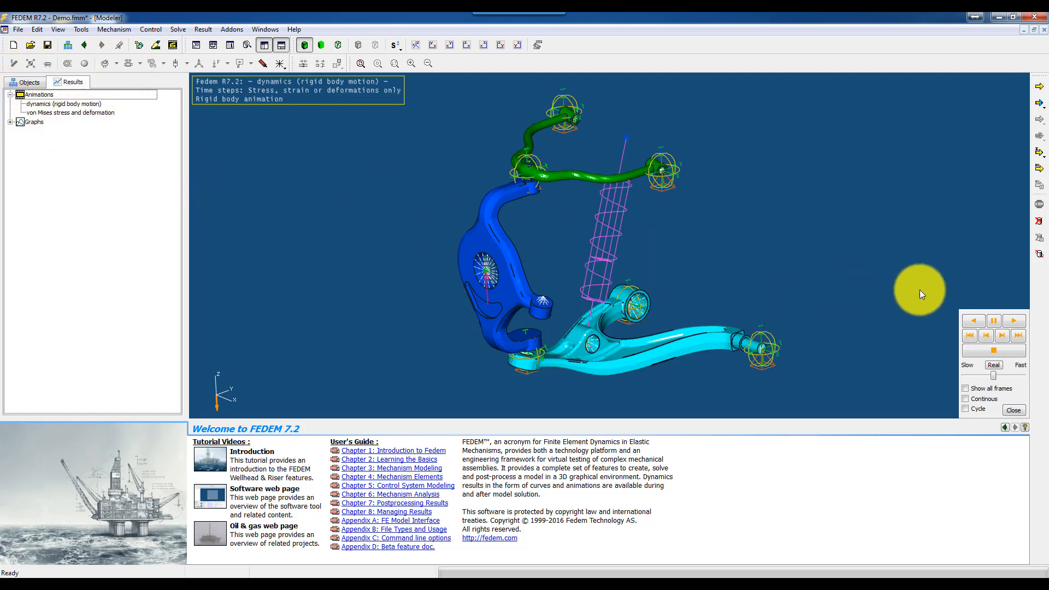
pyautogui.click(44, 104)
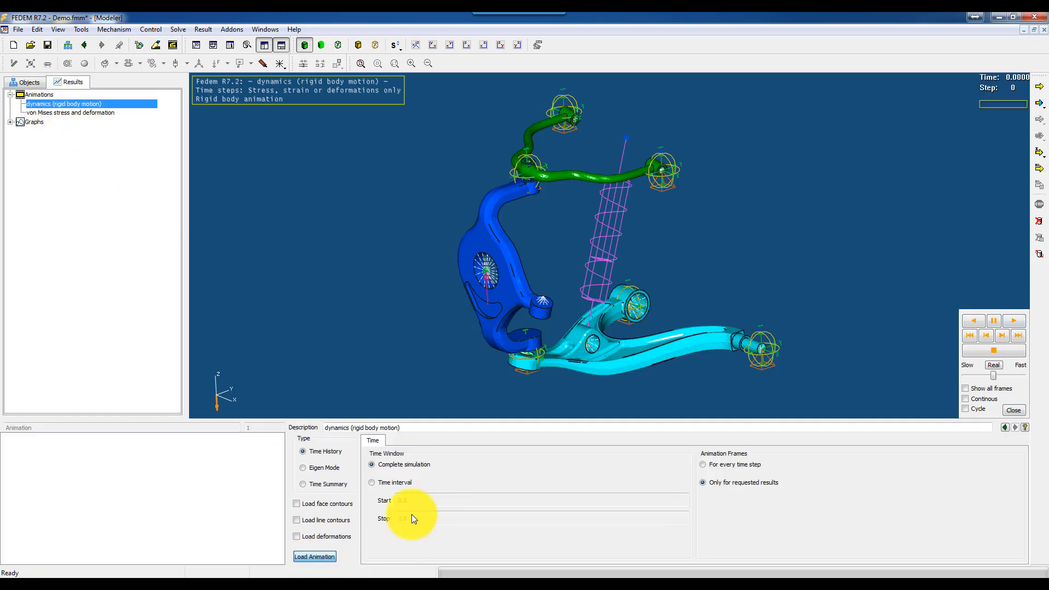
pyautogui.click(1014, 320)
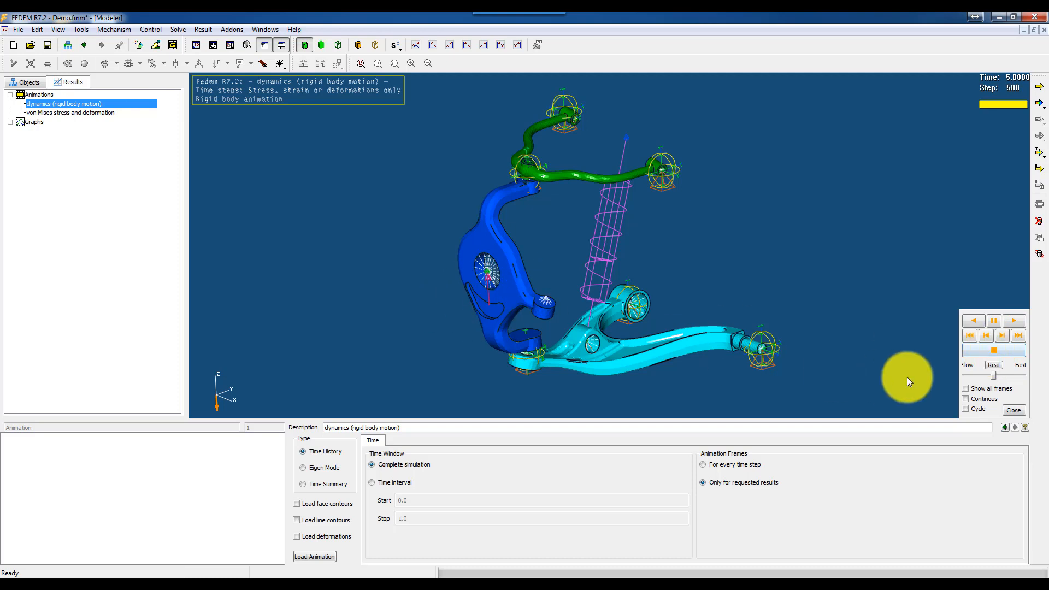
pyautogui.click(1012, 409)
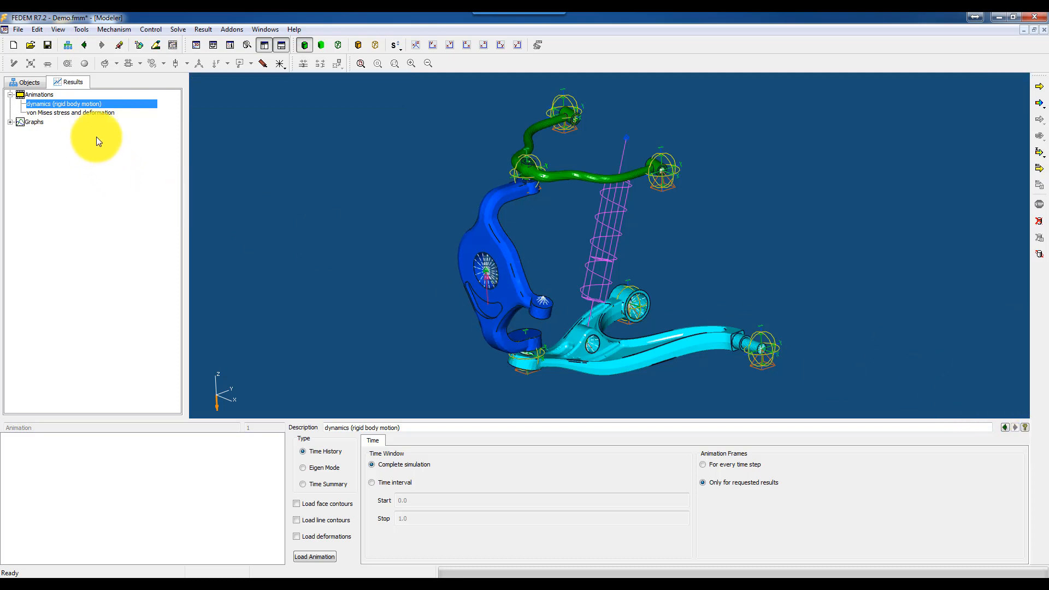
# Delete the simulation results so the suspension model can be edited again
pyautogui.click(533, 253)
pyautogui.scroll(3, 533, 262)
pyautogui.moveTo(533, 262); pyautogui.dragTo(587, 203, button='middle')
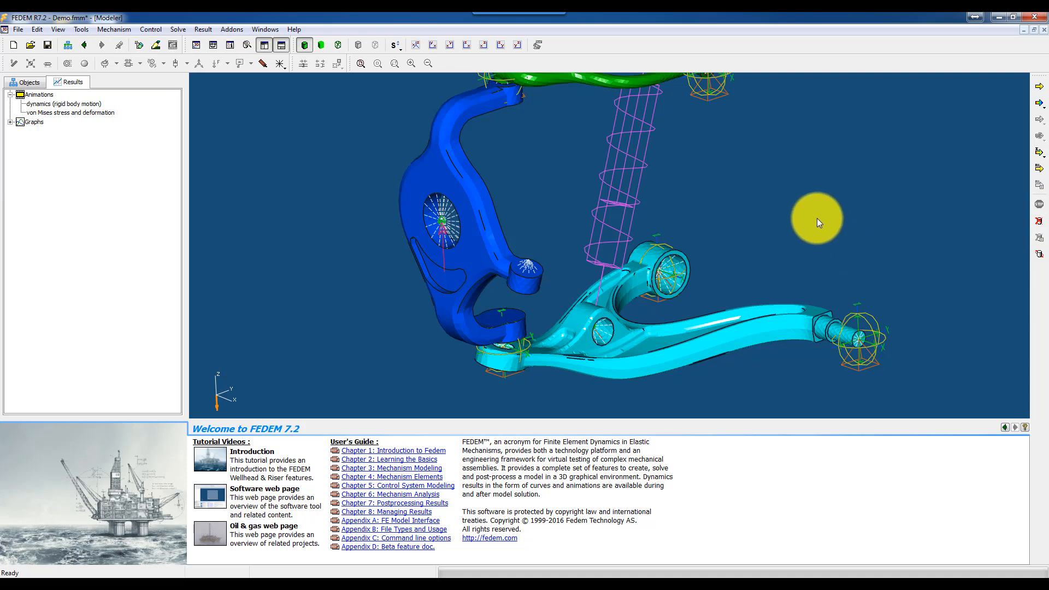
pyautogui.click(1038, 223)
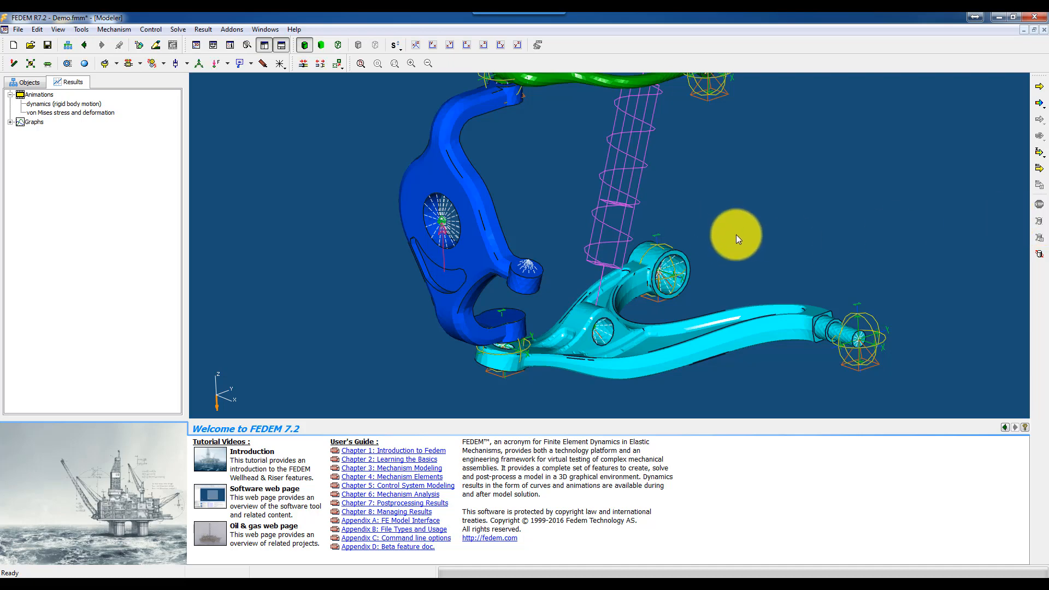
# Create a free joint at the centre node of the knuckle's small steering arm end, with master and slave at the same point
pyautogui.scroll(6, 523, 281)
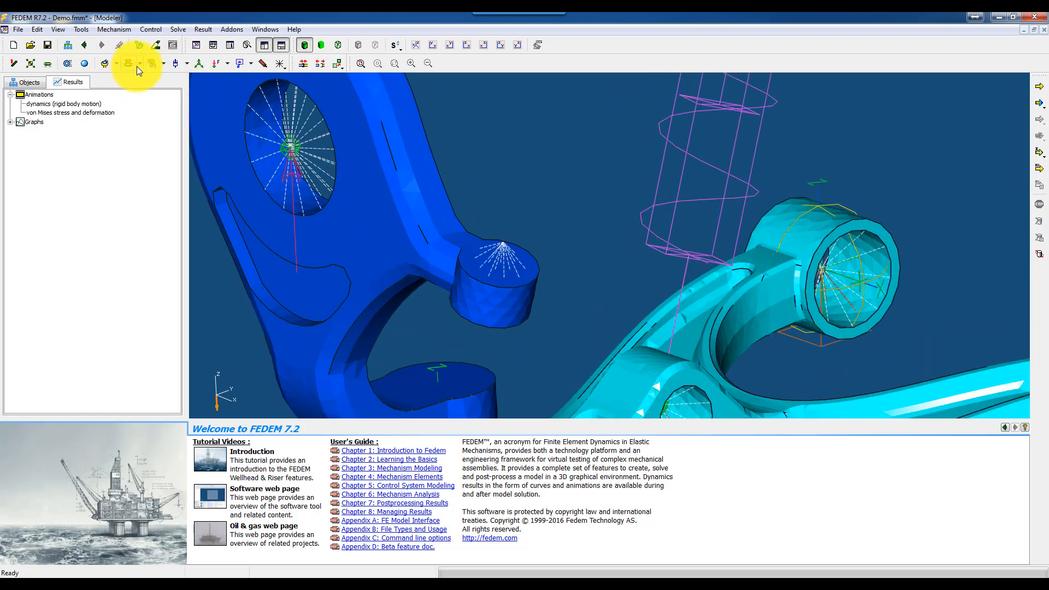
pyautogui.click(116, 64)
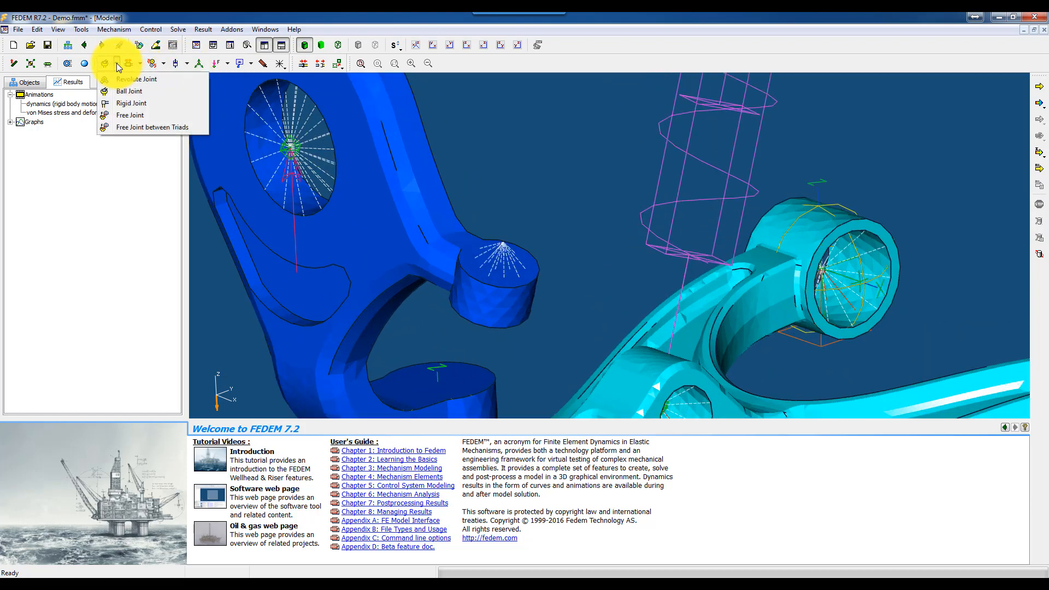
pyautogui.click(133, 115)
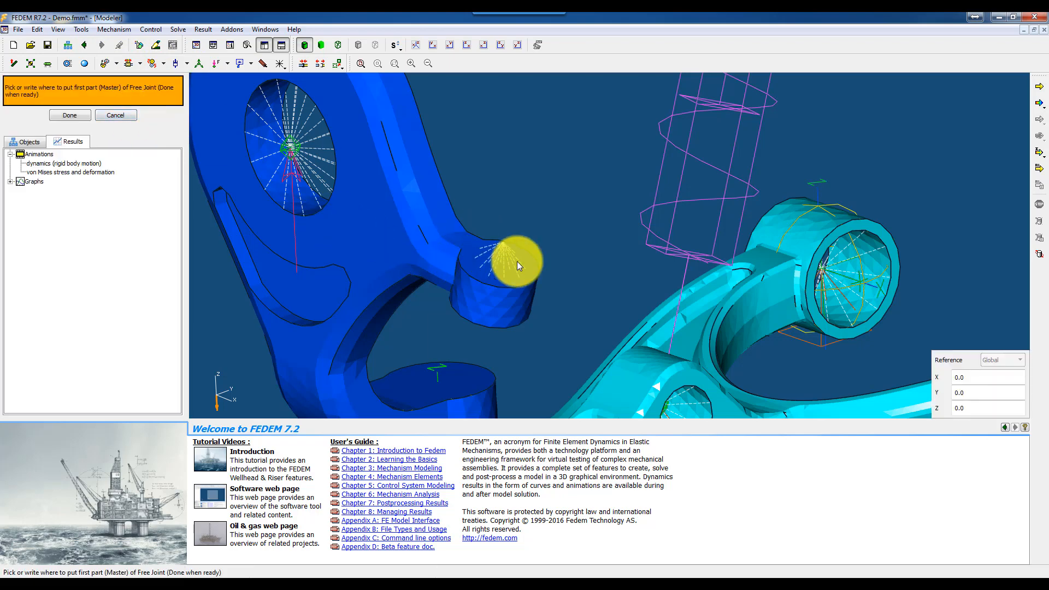
pyautogui.scroll(5, 491, 268)
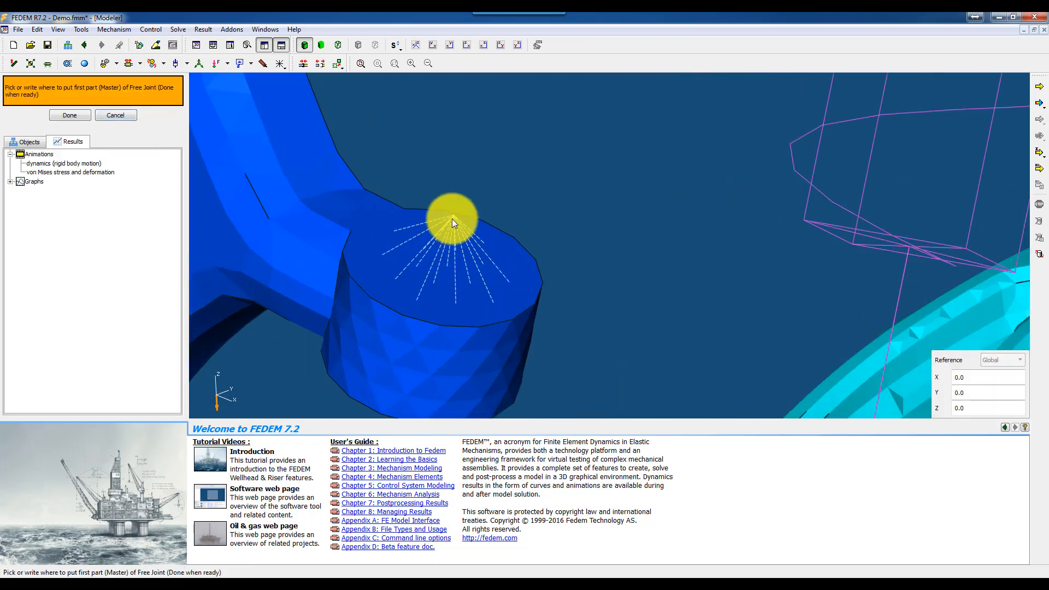
pyautogui.click(454, 217)
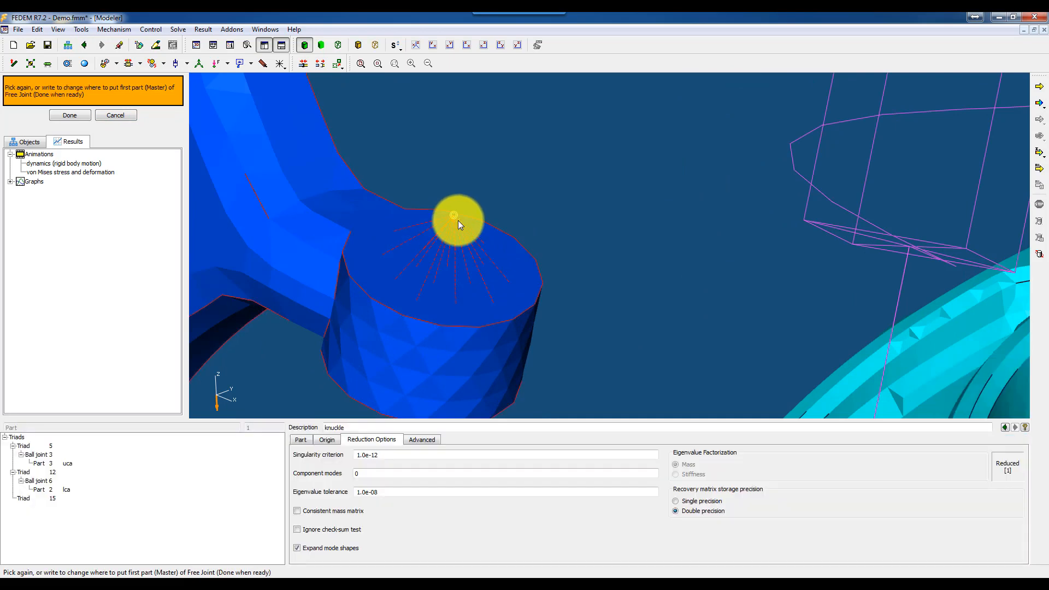
pyautogui.click(454, 220)
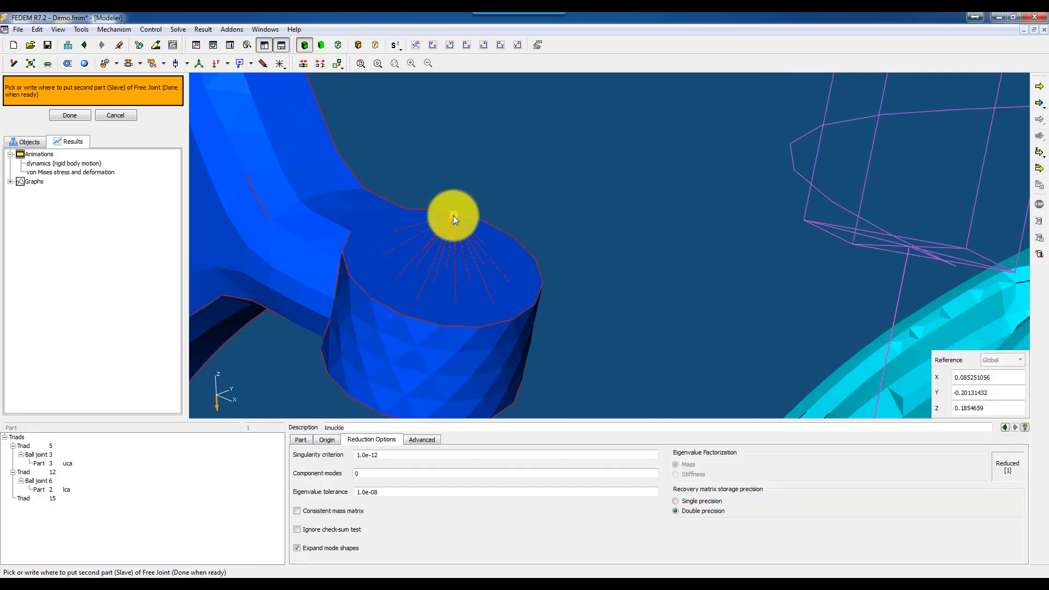
pyautogui.click(453, 218)
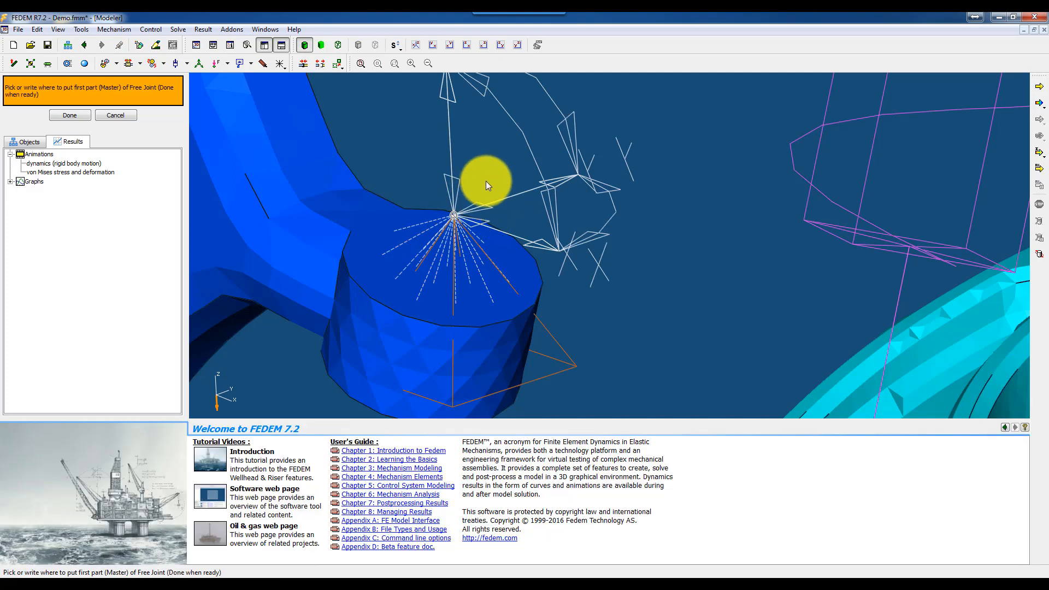
pyautogui.scroll(-10, 482, 181)
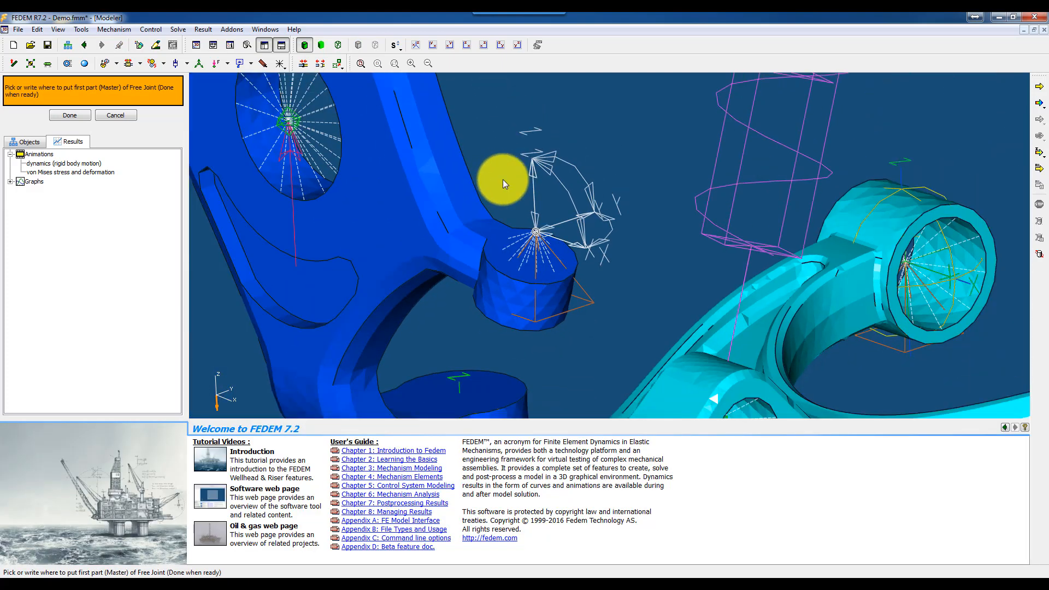
pyautogui.click(74, 116)
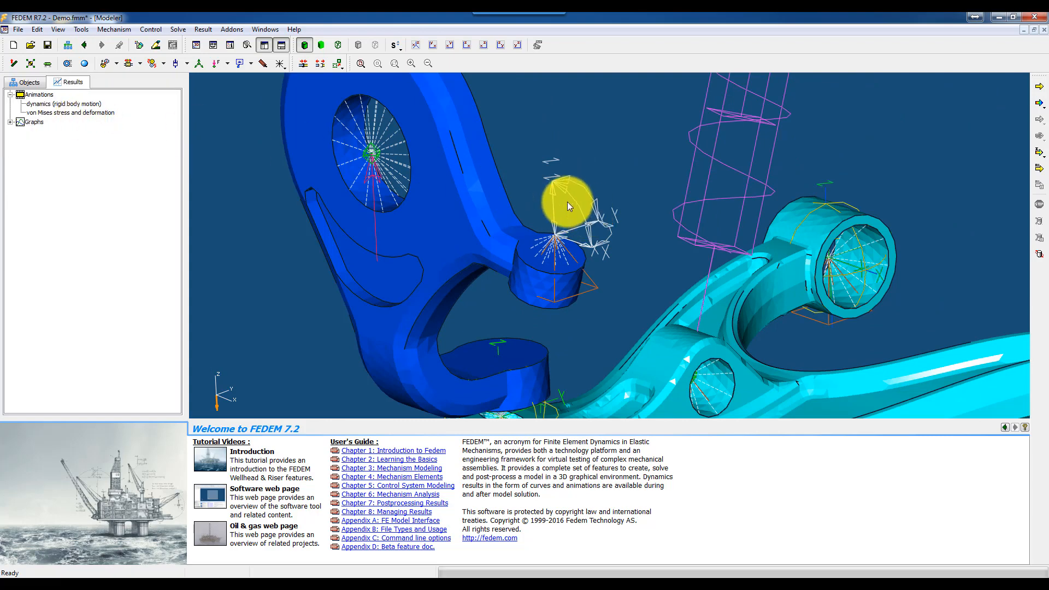
# Turn on the display of the reference plane in the general appearance settings and close them
pyautogui.scroll(-2, 571, 234)
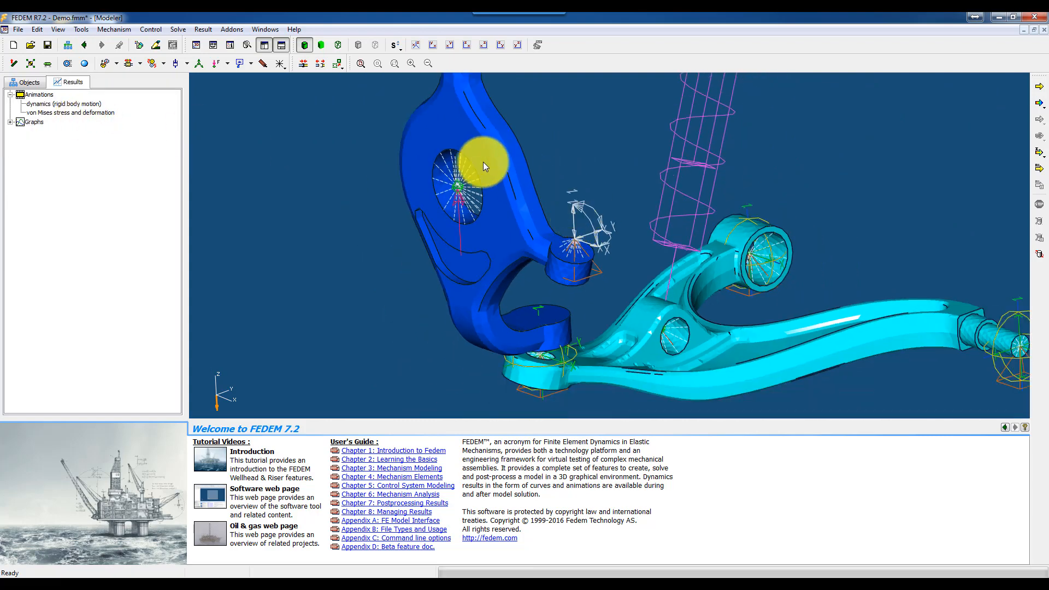
pyautogui.scroll(-1, 456, 168)
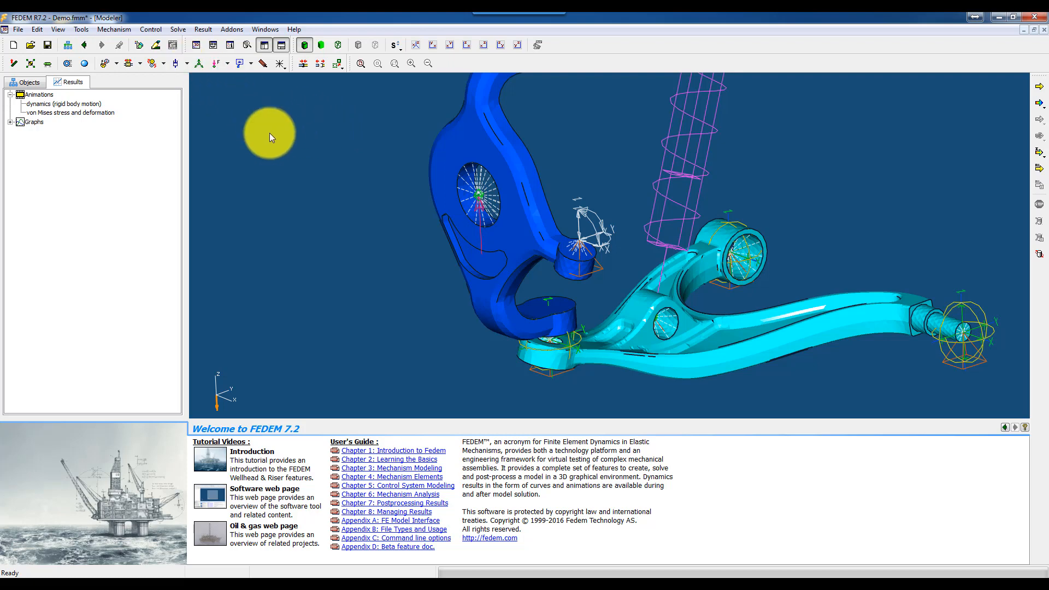
pyautogui.click(141, 44)
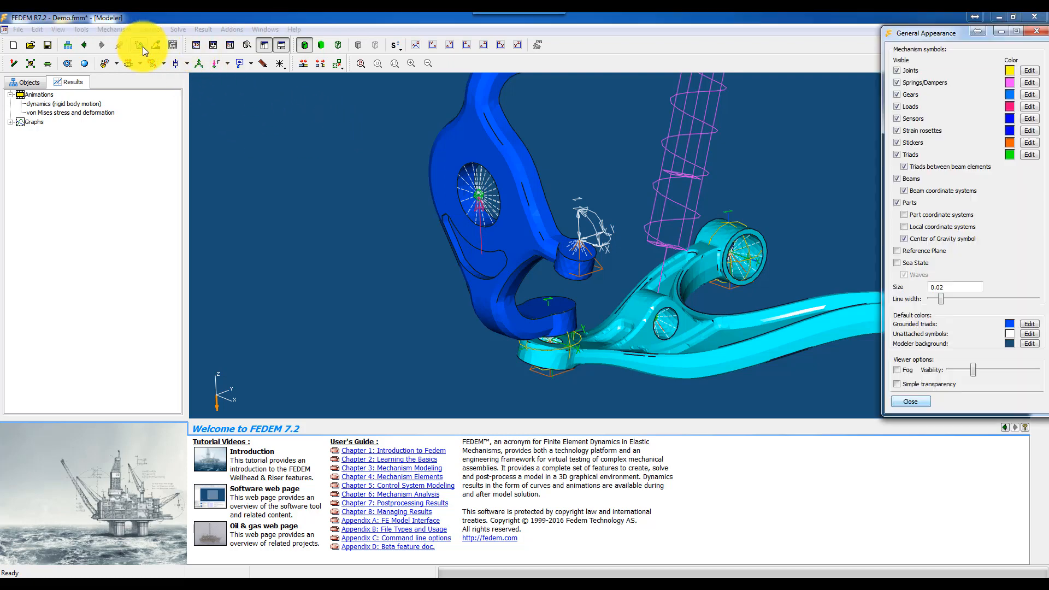
pyautogui.click(896, 250)
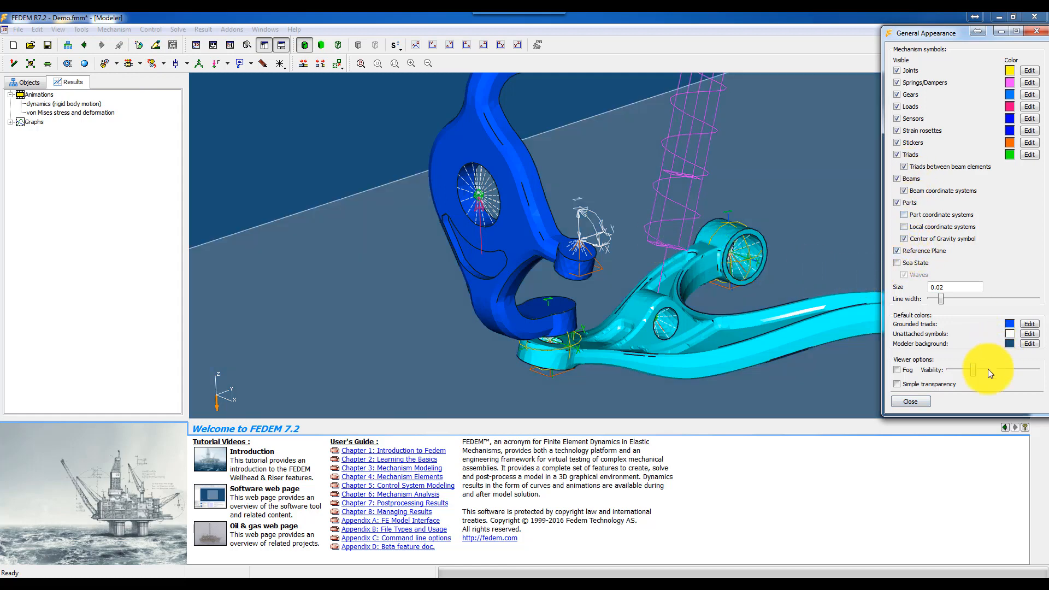
pyautogui.click(906, 400)
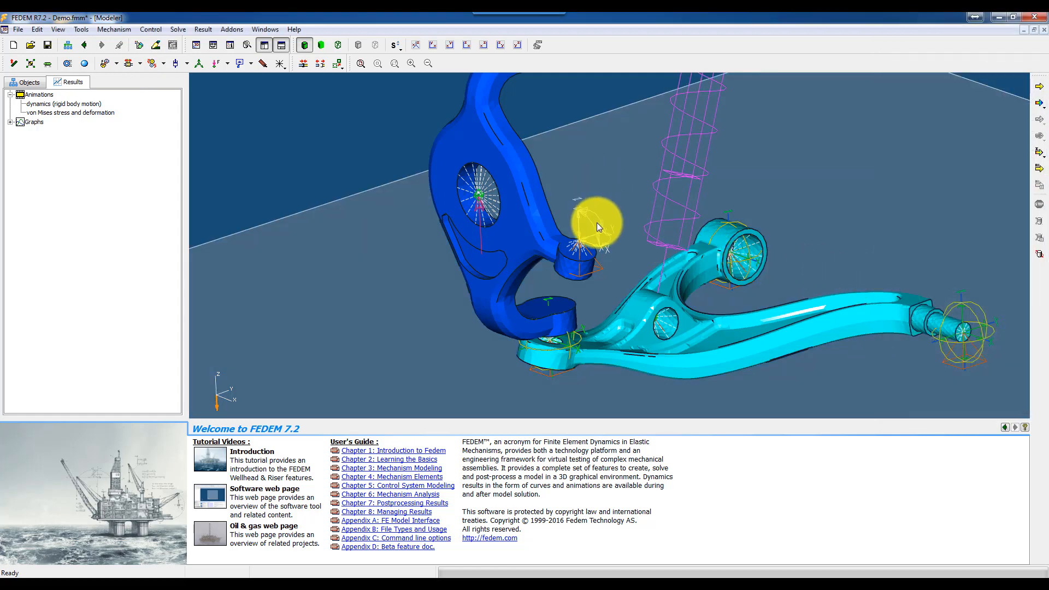
# Attach the master triad of the free joint at the knuckle's steering arm to the reference plane
pyautogui.scroll(3, 565, 221)
pyautogui.scroll(3, 558, 221)
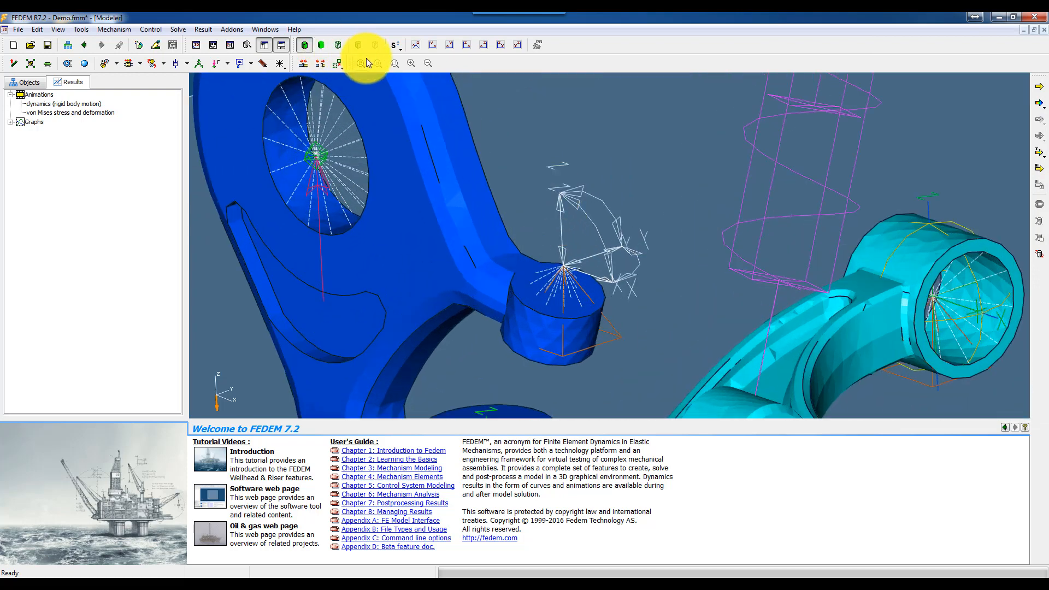
pyautogui.click(303, 62)
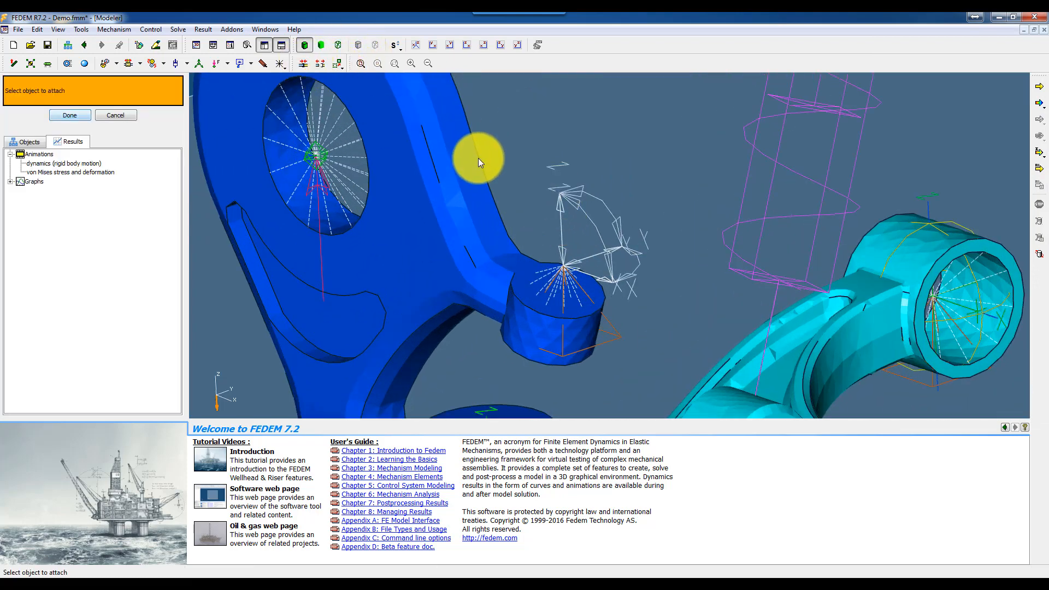
pyautogui.click(555, 190)
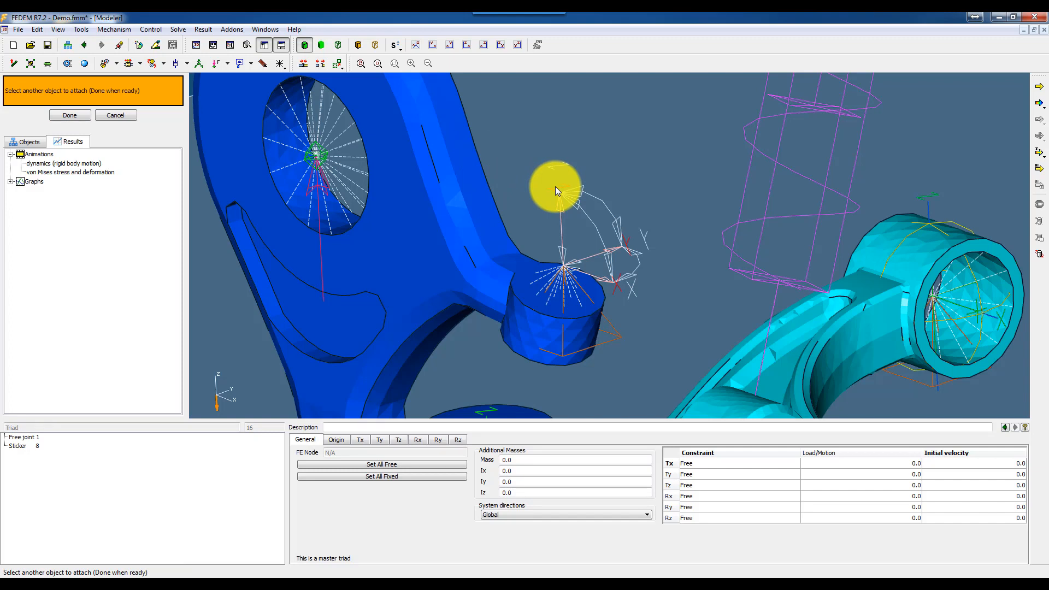
pyautogui.click(556, 188)
pyautogui.click(646, 149)
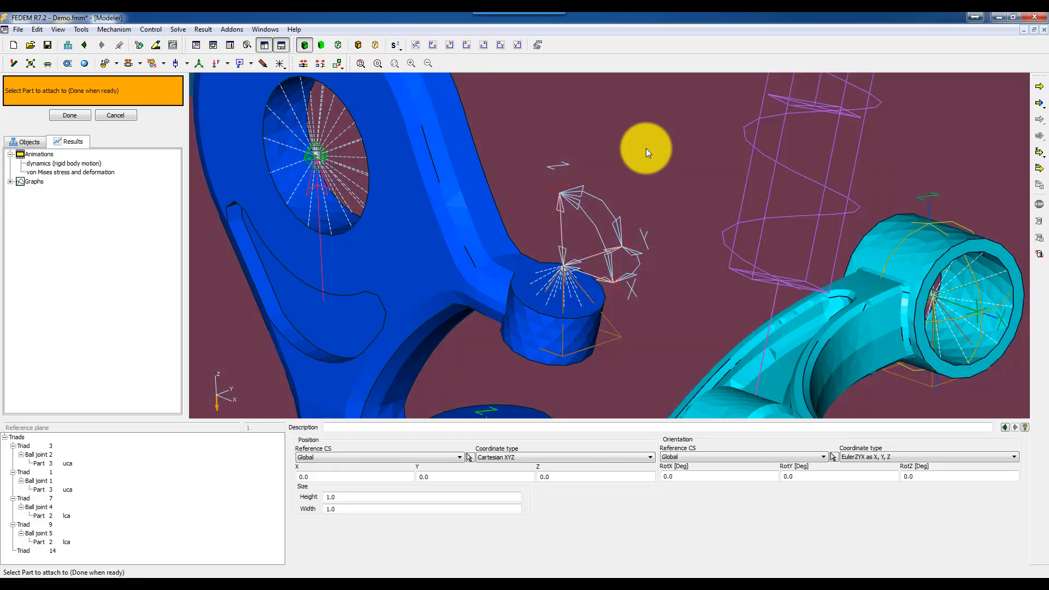
pyautogui.click(645, 148)
# Attach the free joint's slave triad to the knuckle part and finish attaching
pyautogui.click(560, 166)
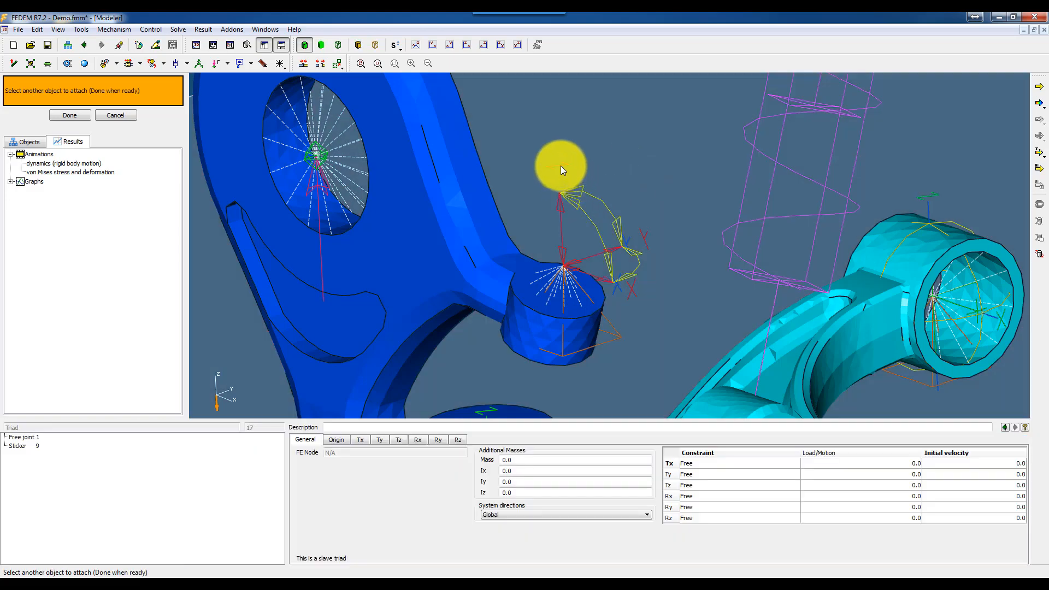
pyautogui.click(536, 293)
pyautogui.rightClick(536, 292)
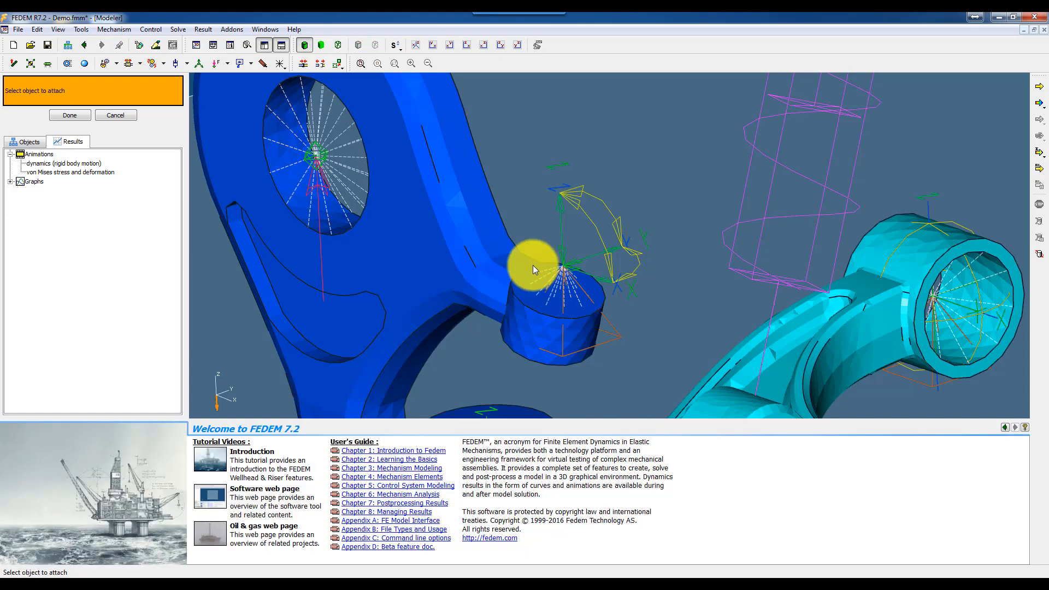
pyautogui.click(74, 115)
# Constrain the free joint's Ty as Spring-Damper with a stiffness of 1e8 and describe the joint as "Steering rod"
pyautogui.click(592, 225)
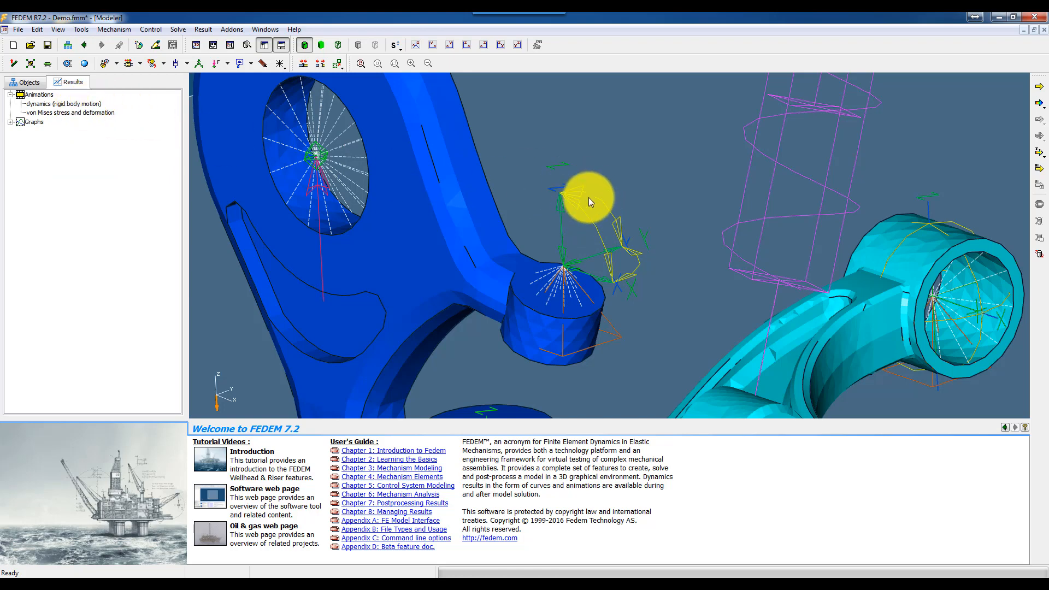
pyautogui.click(592, 195)
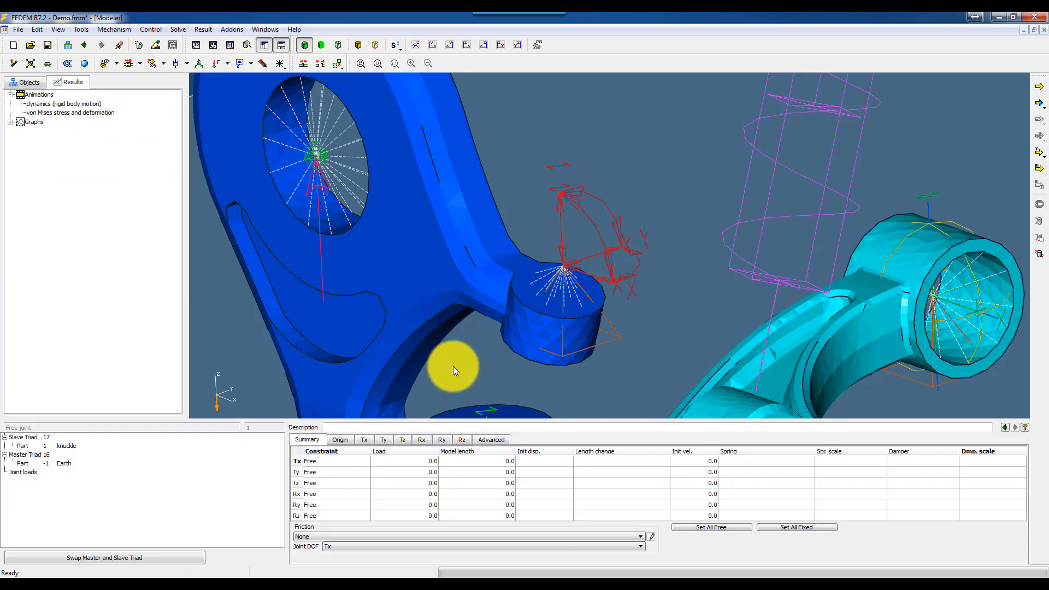
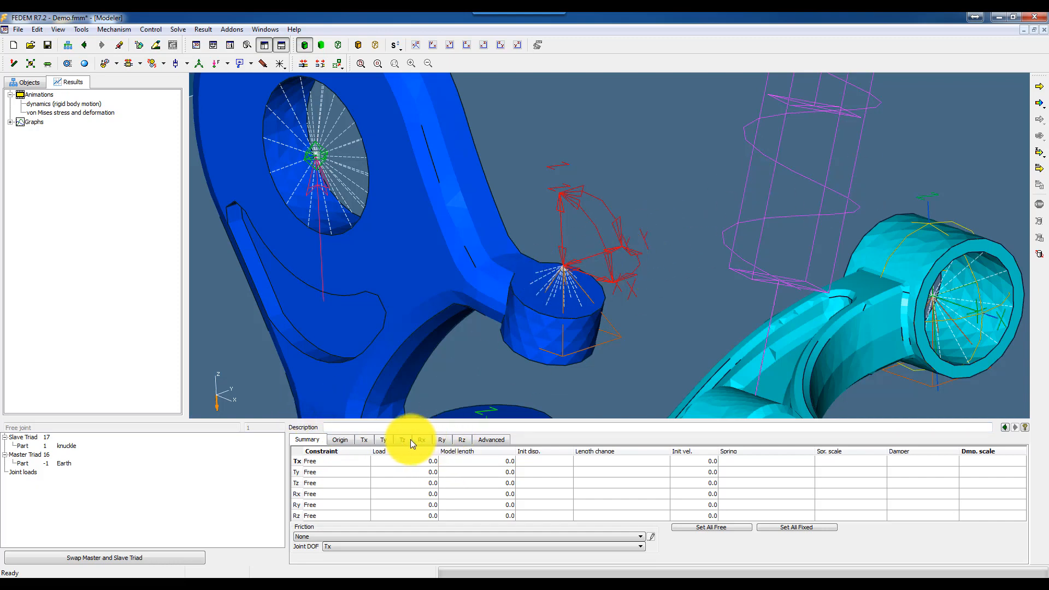
pyautogui.click(384, 440)
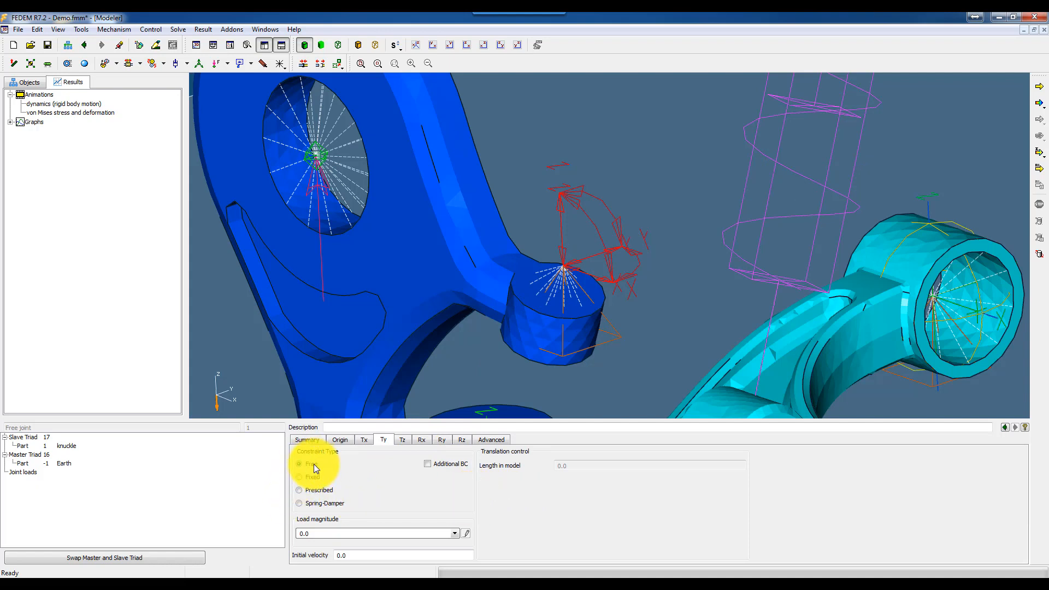
pyautogui.click(300, 476)
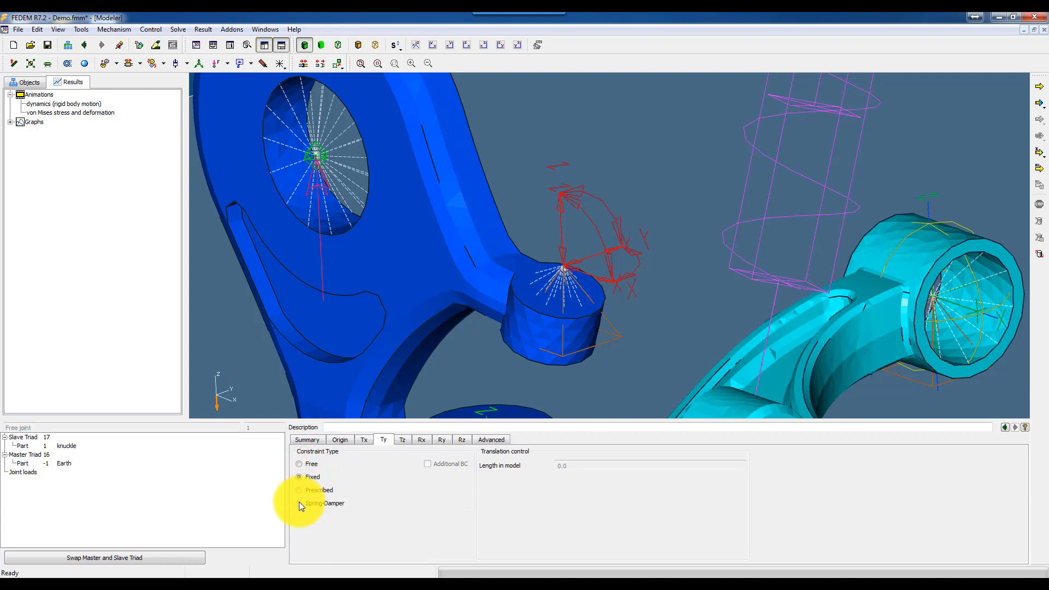
pyautogui.click(299, 503)
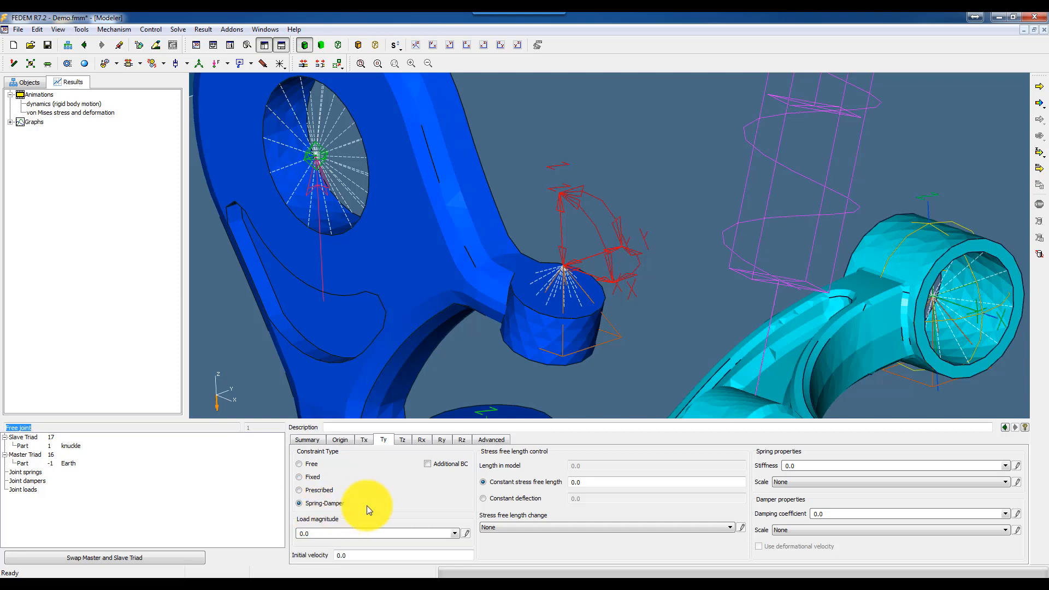
pyautogui.click(804, 463)
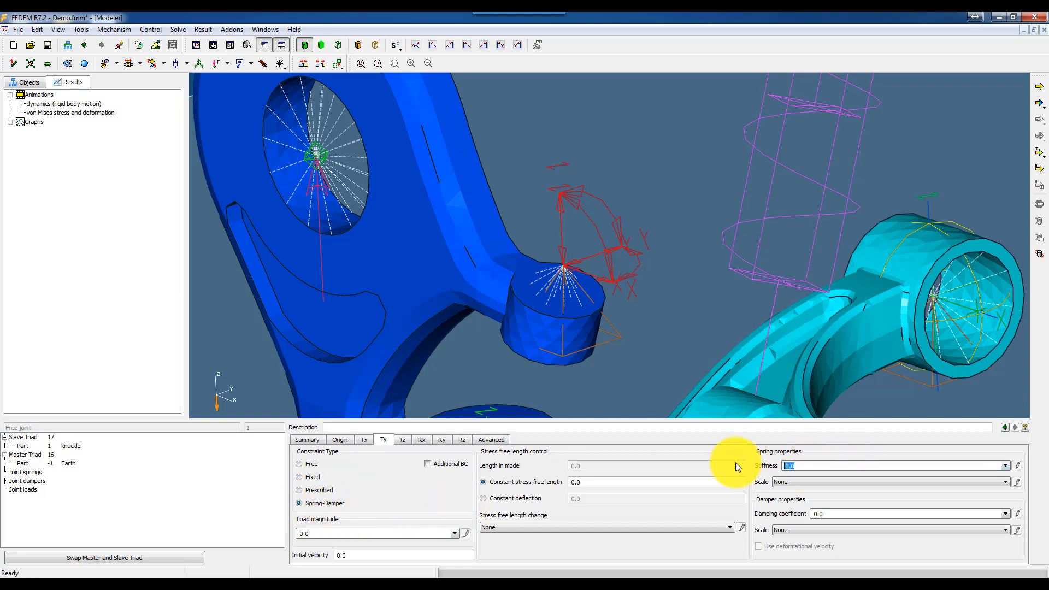
pyautogui.write('1e8')
pyautogui.press('Return')
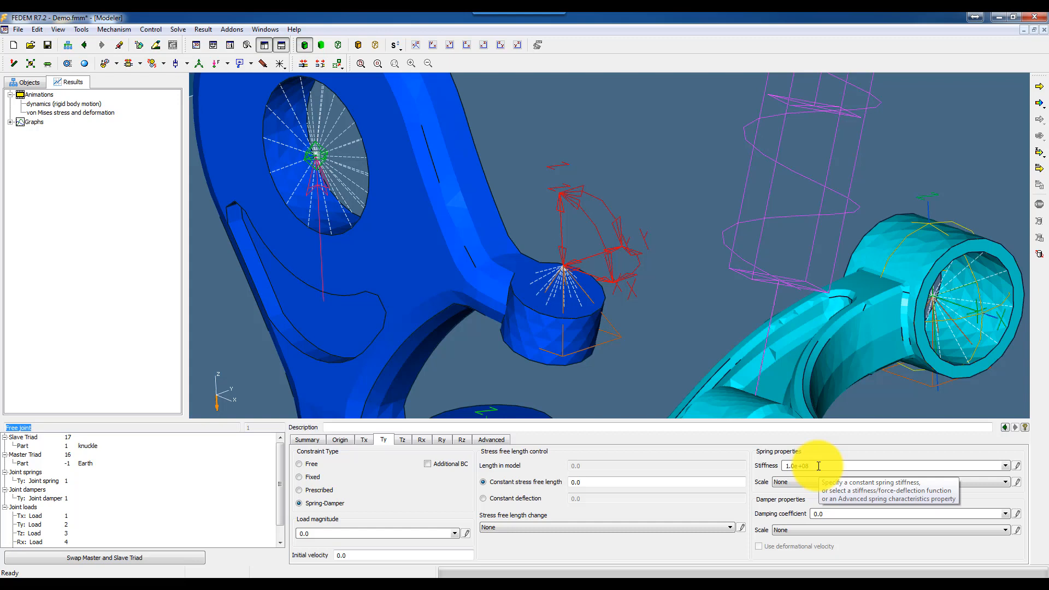
pyautogui.click(346, 427)
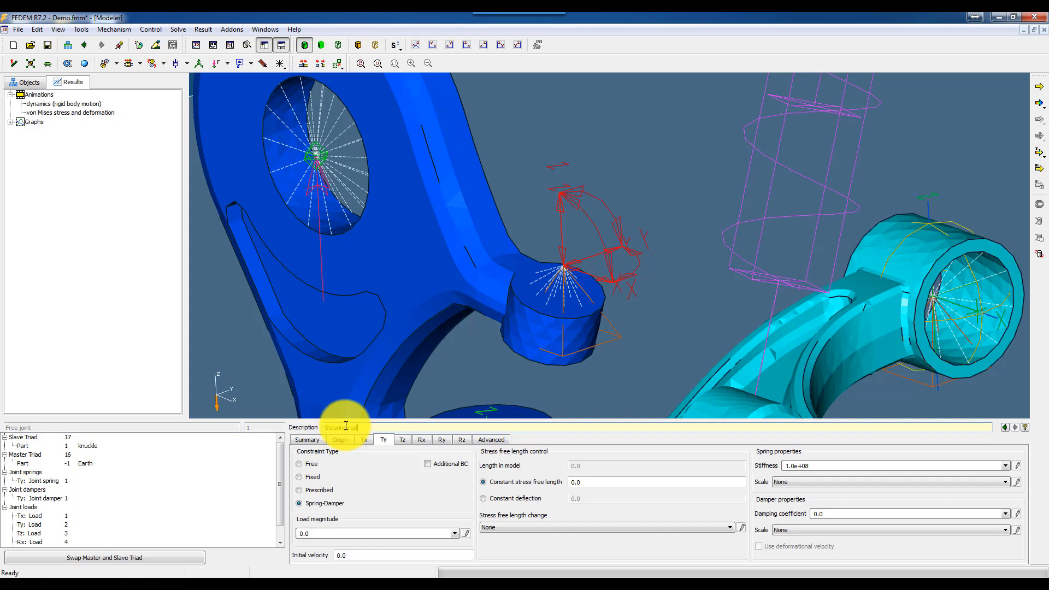
pyautogui.click(670, 320)
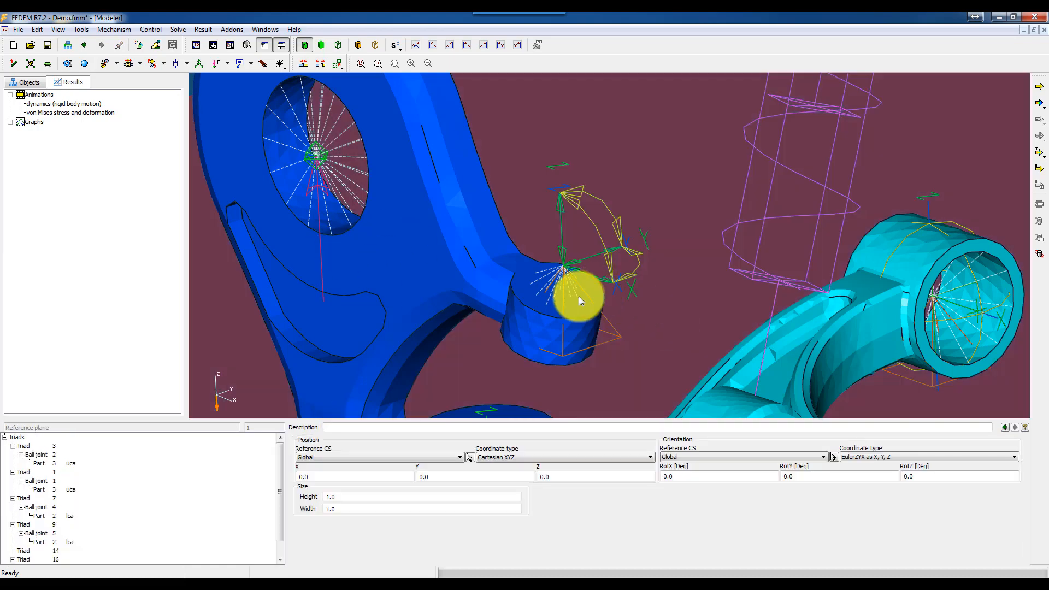
# Turn off the display of the reference plane in the general appearance settings and close them
pyautogui.scroll(-6, 427, 307)
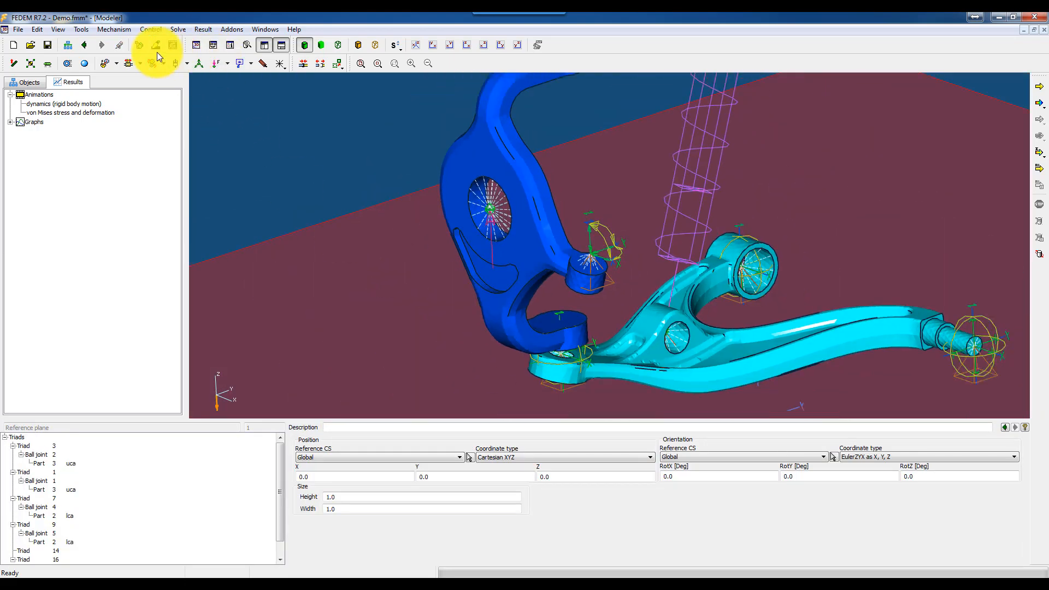
pyautogui.click(139, 46)
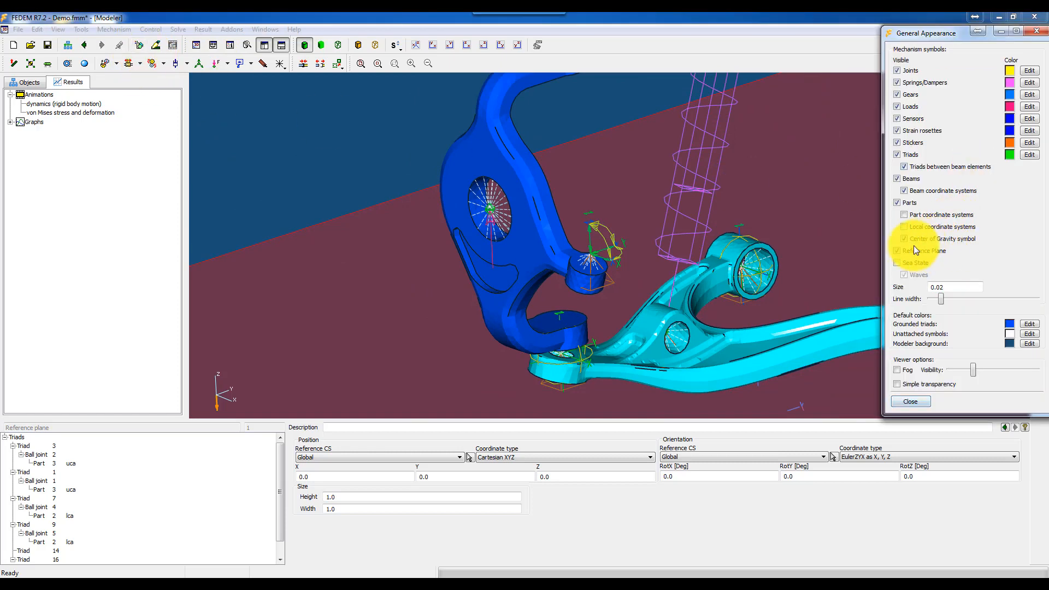
pyautogui.click(907, 401)
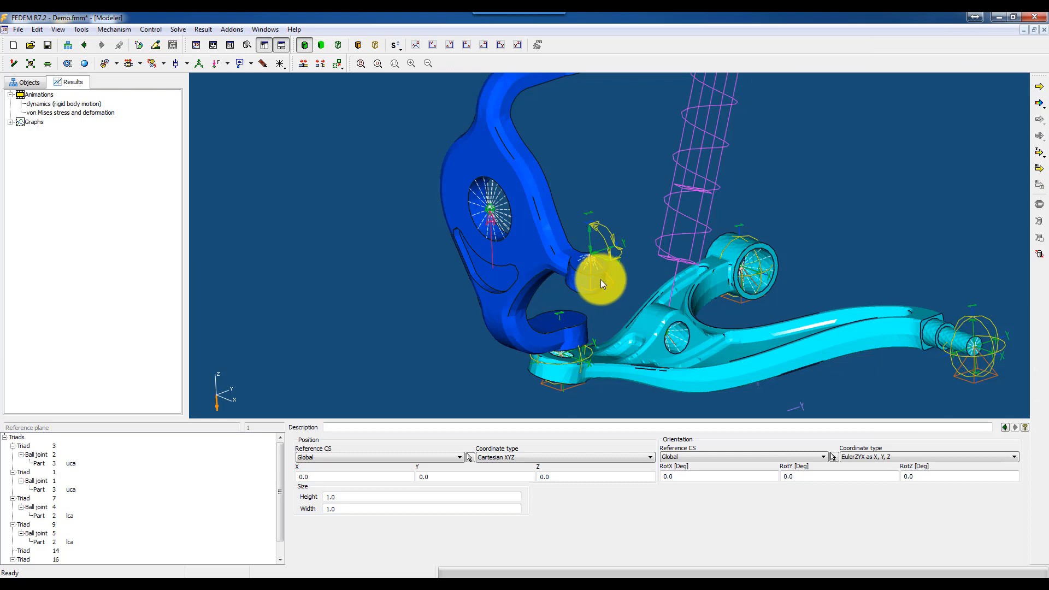
# Examine the Ty spring-damper settings of the steering rod joint, including its stress free length change
pyautogui.scroll(-5, 600, 280)
pyautogui.scroll(5, 526, 217)
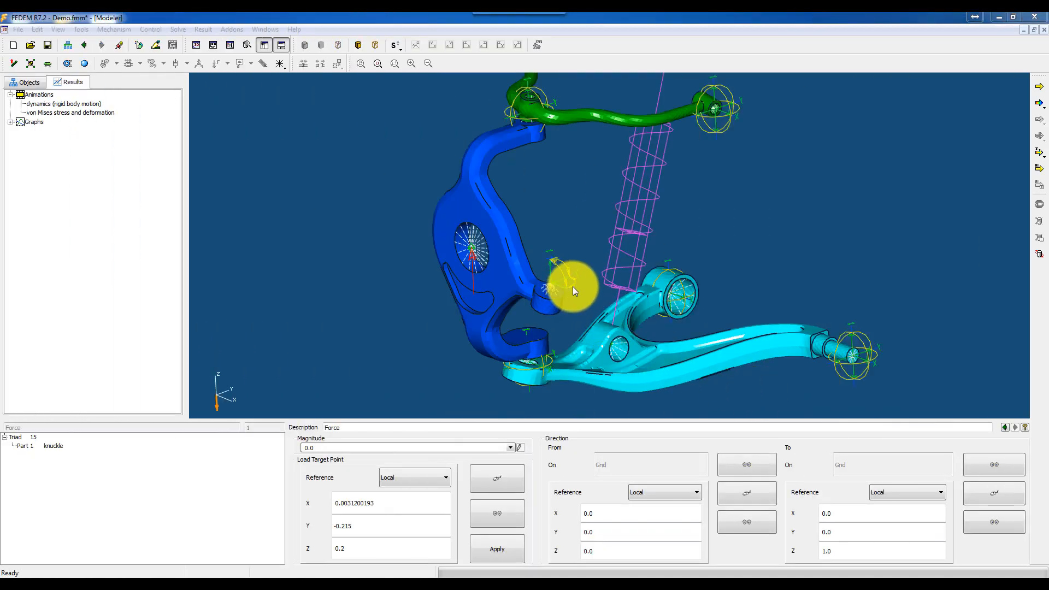
pyautogui.press('Escape')
pyautogui.moveTo(552, 250); pyautogui.dragTo(518, 262, button='middle')
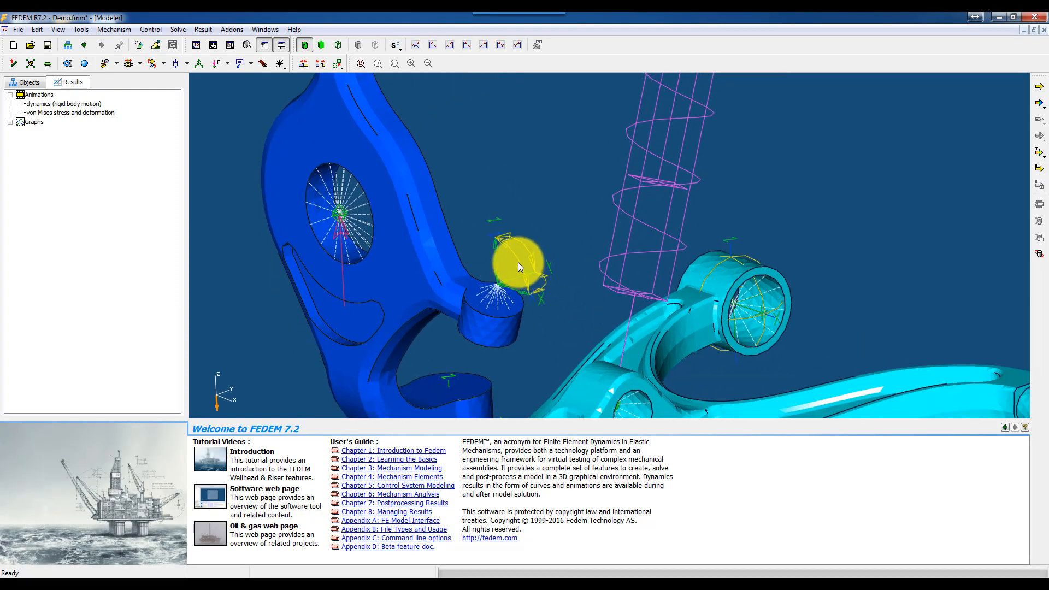
pyautogui.click(517, 262)
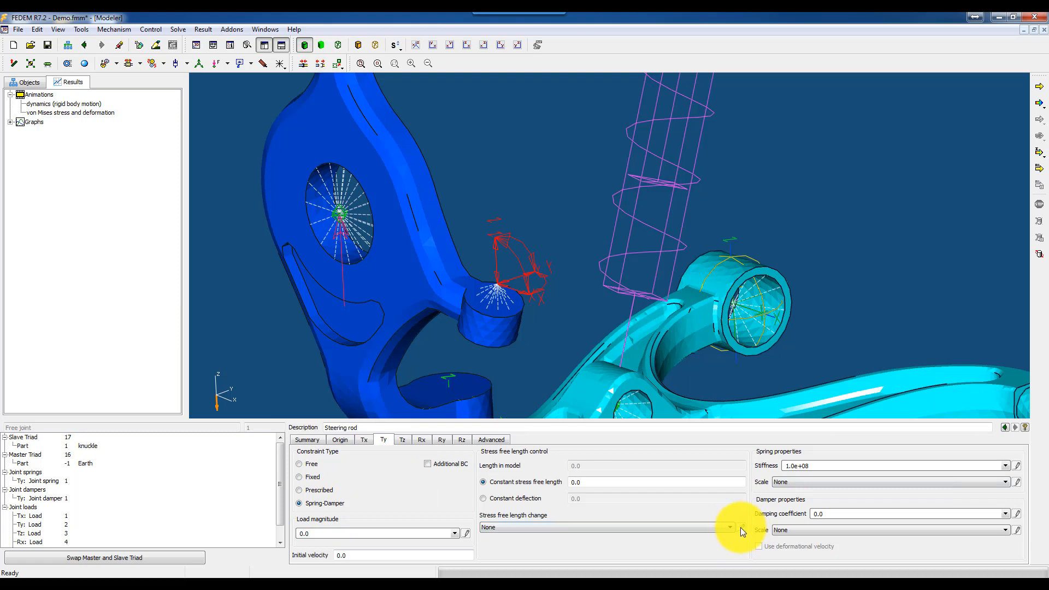
pyautogui.rightClick(84, 146)
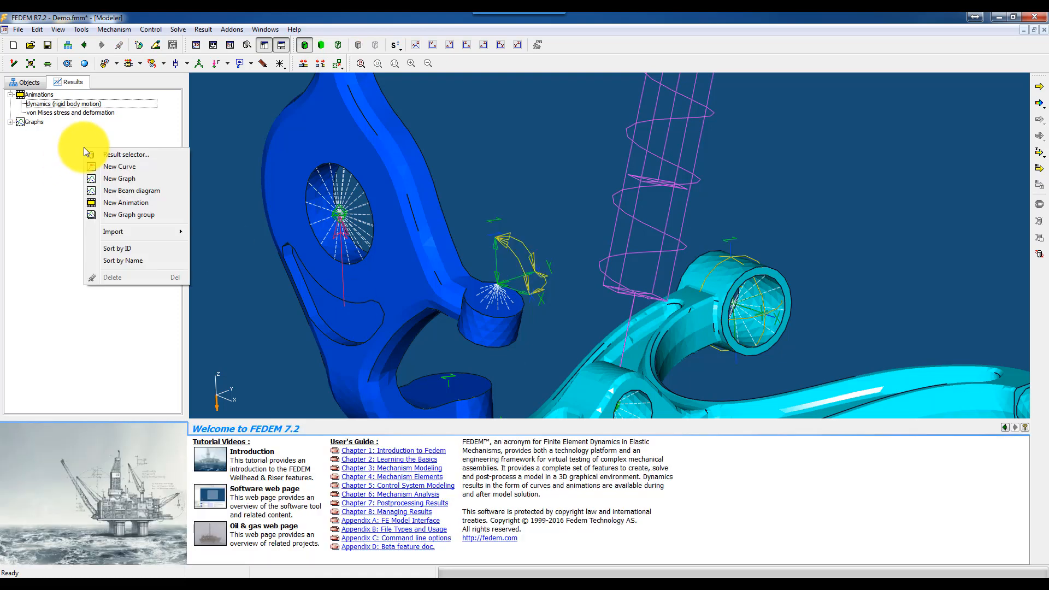
pyautogui.click(28, 83)
pyautogui.click(57, 81)
pyautogui.click(34, 82)
pyautogui.click(64, 81)
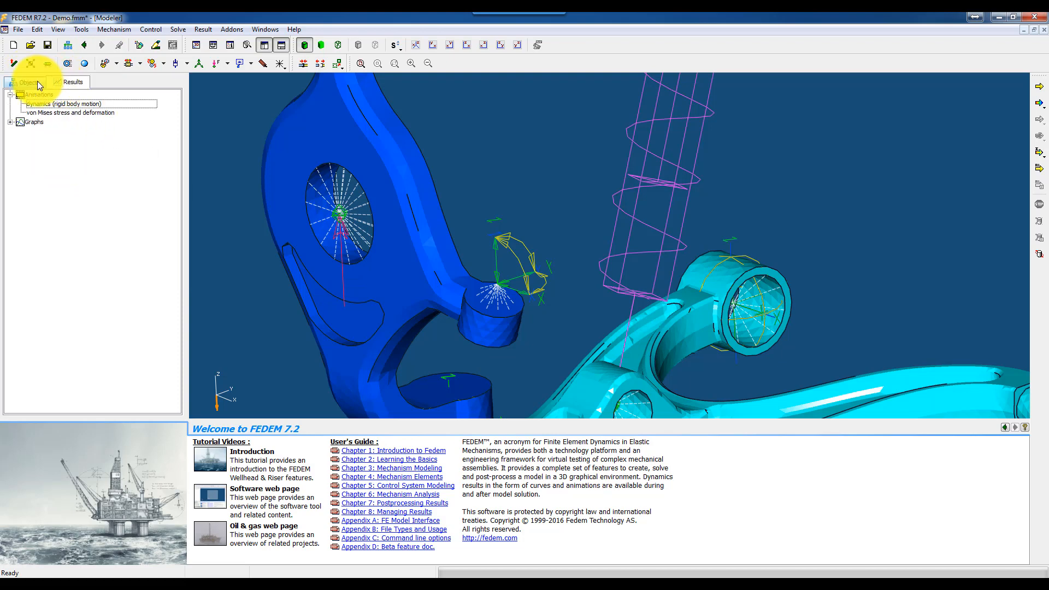
# Create a new function of type Sine with time as its argument and describe it as "Steering"
pyautogui.click(35, 82)
pyautogui.rightClick(100, 188)
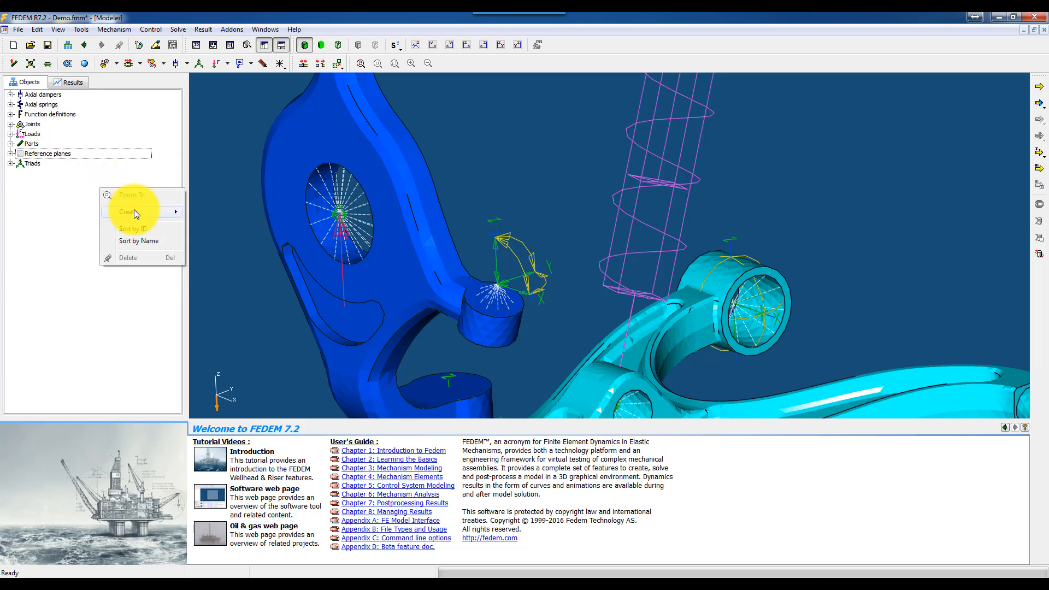
pyautogui.moveTo(133, 209)
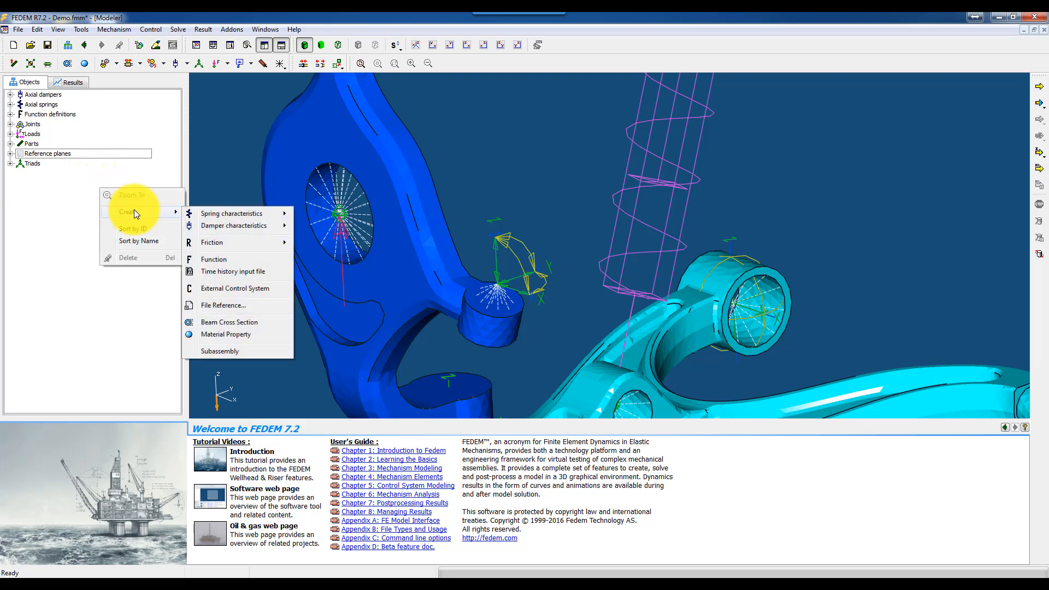
pyautogui.click(220, 259)
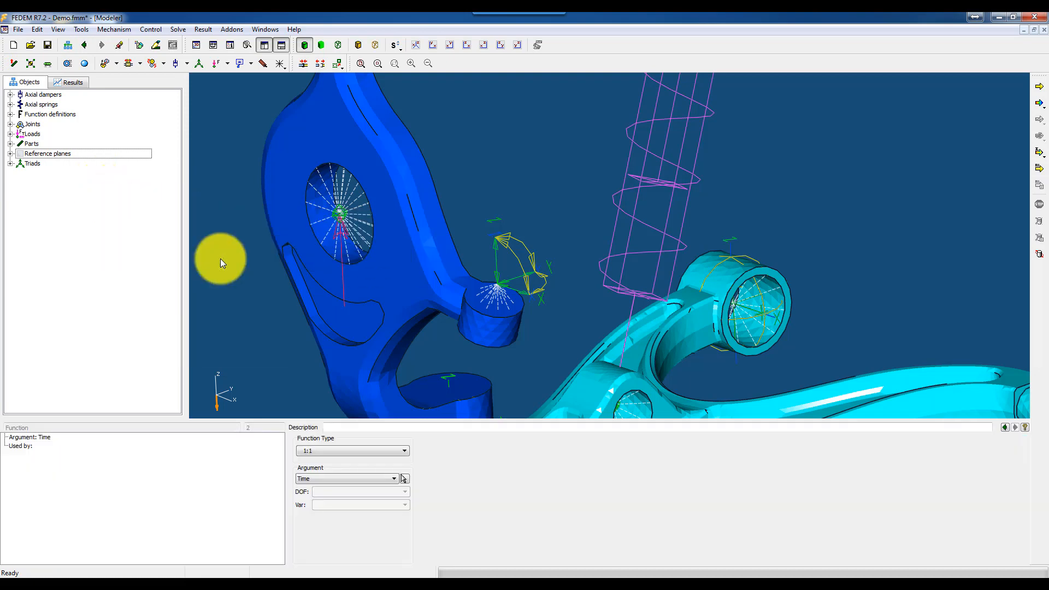
pyautogui.click(356, 452)
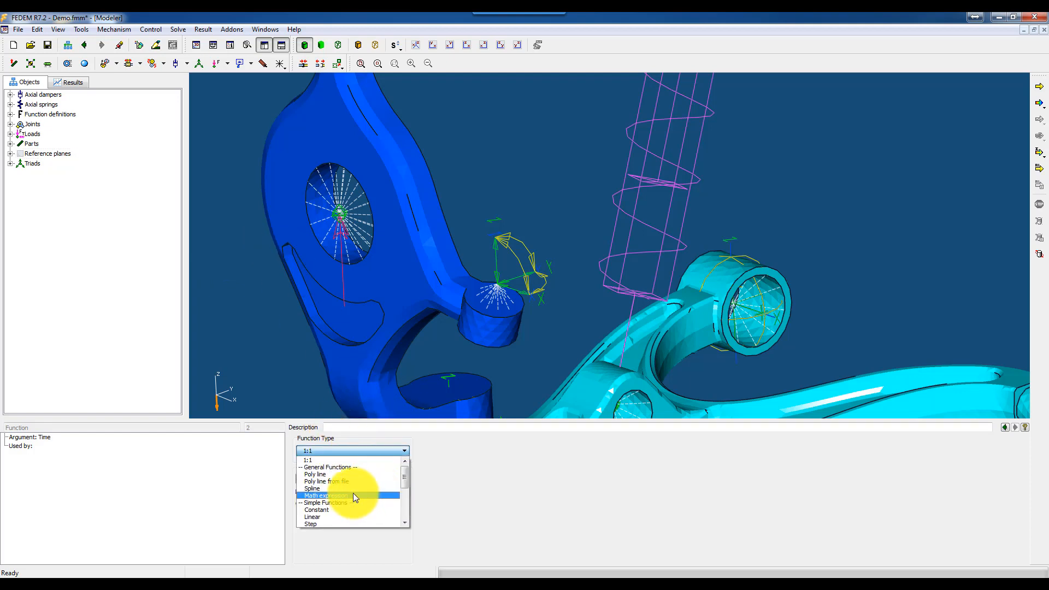
pyautogui.scroll(-3, 350, 514)
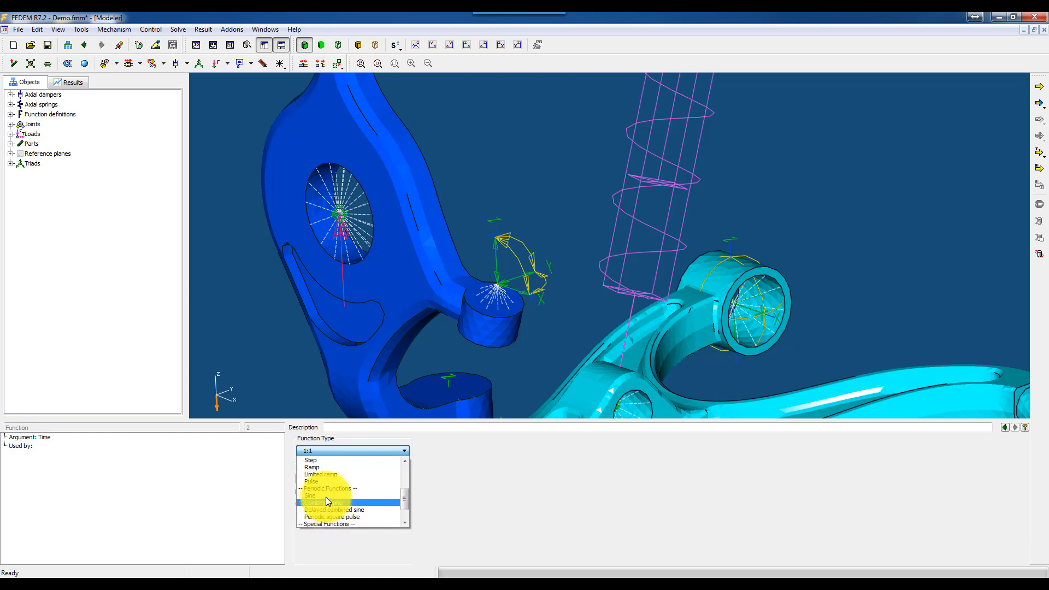
pyautogui.click(323, 495)
pyautogui.click(349, 427)
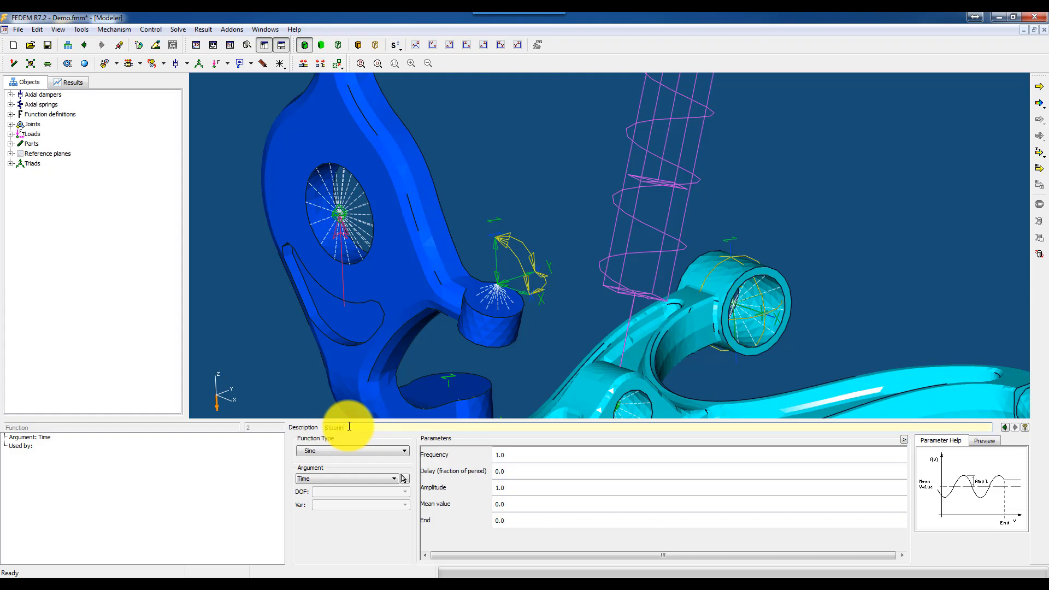
pyautogui.write('Steering')
# Set the Steering sine function's frequency to 0.5, amplitude to 0.02 and end to 2.0
pyautogui.click(508, 453)
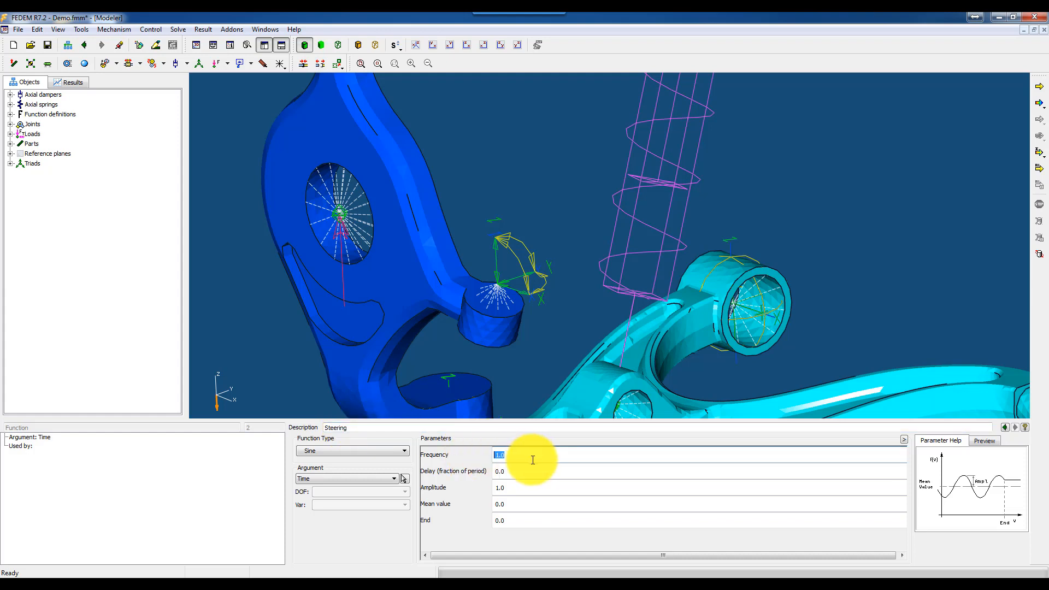
pyautogui.write('0.5')
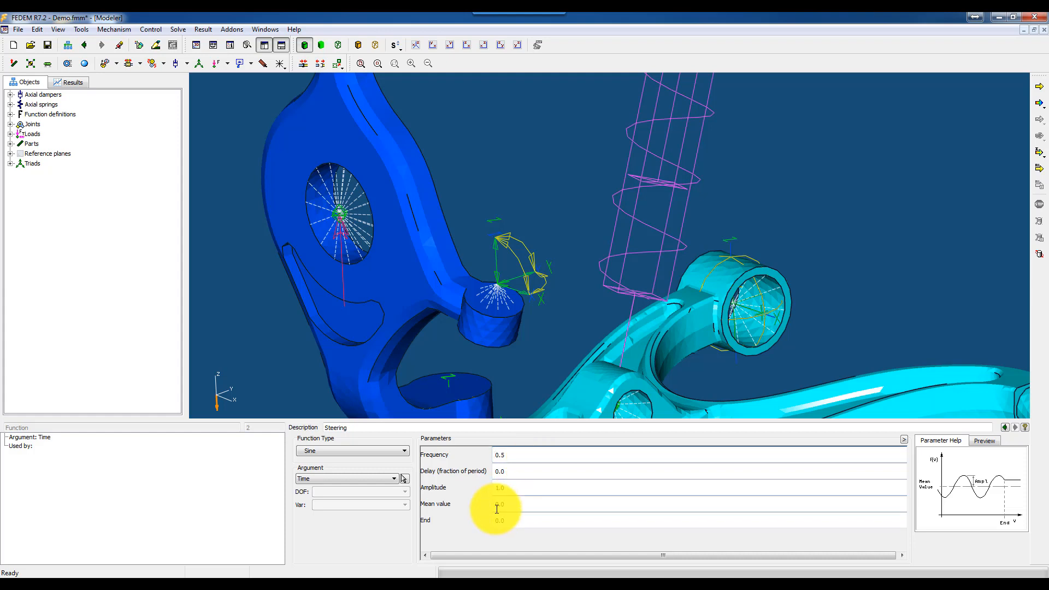
pyautogui.click(494, 487)
pyautogui.write('0')
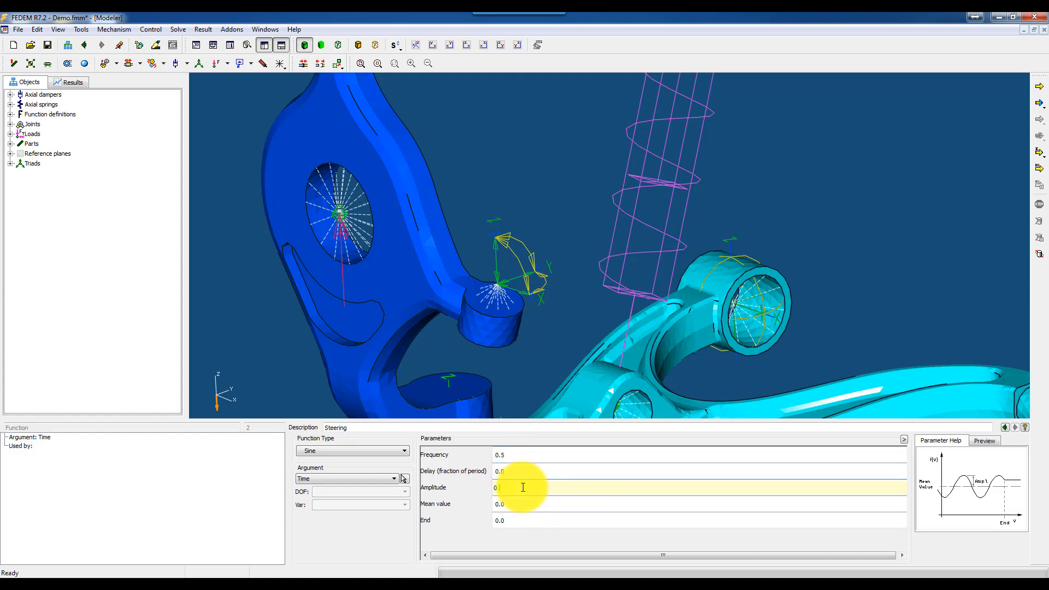
pyautogui.press('Return')
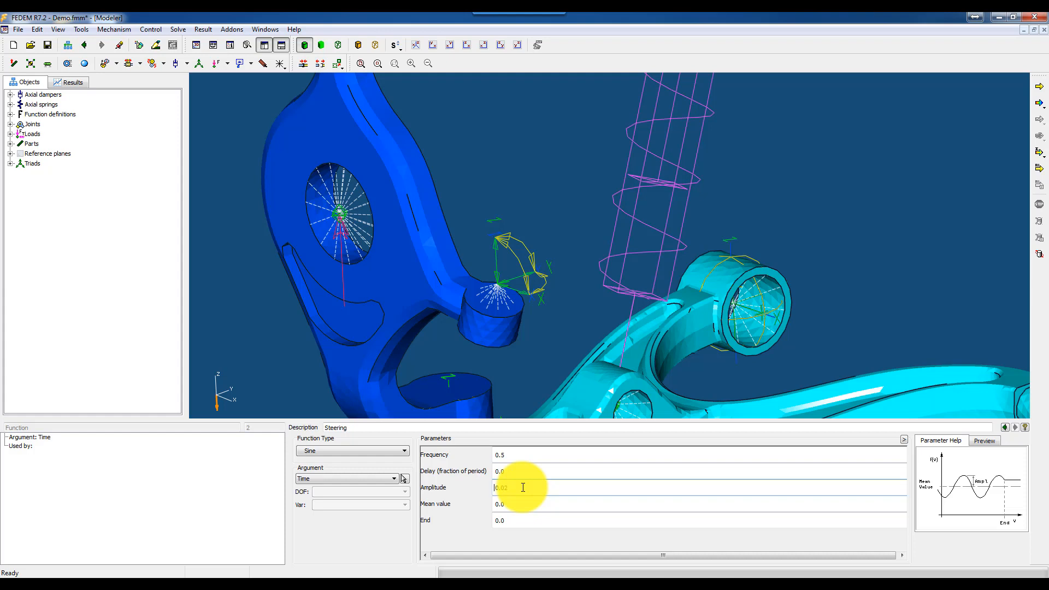
pyautogui.click(530, 520)
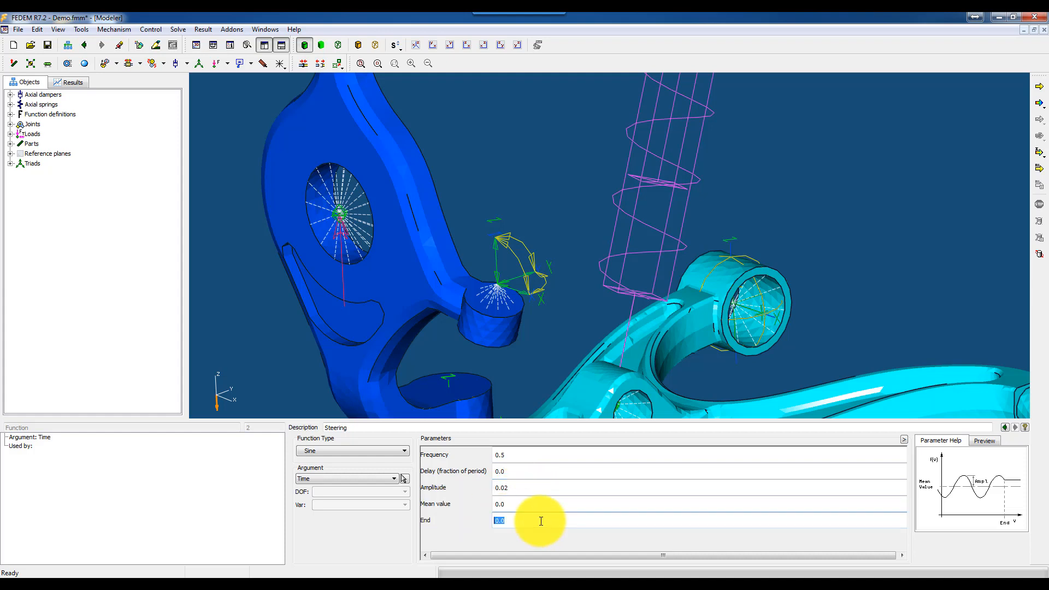
pyautogui.write('2.0')
pyautogui.press('Return')
pyautogui.click(524, 454)
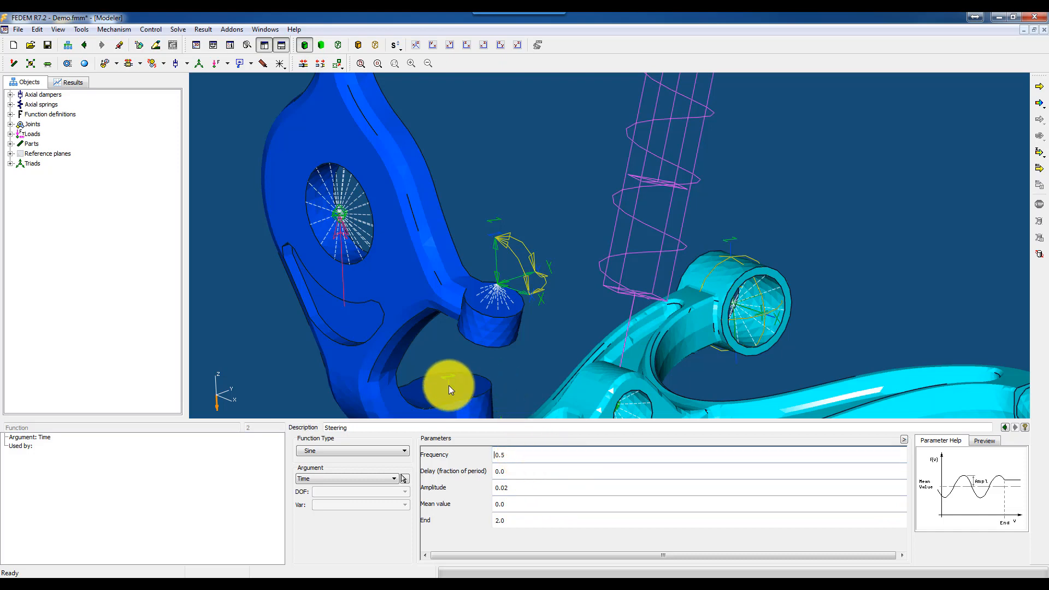
pyautogui.click(540, 335)
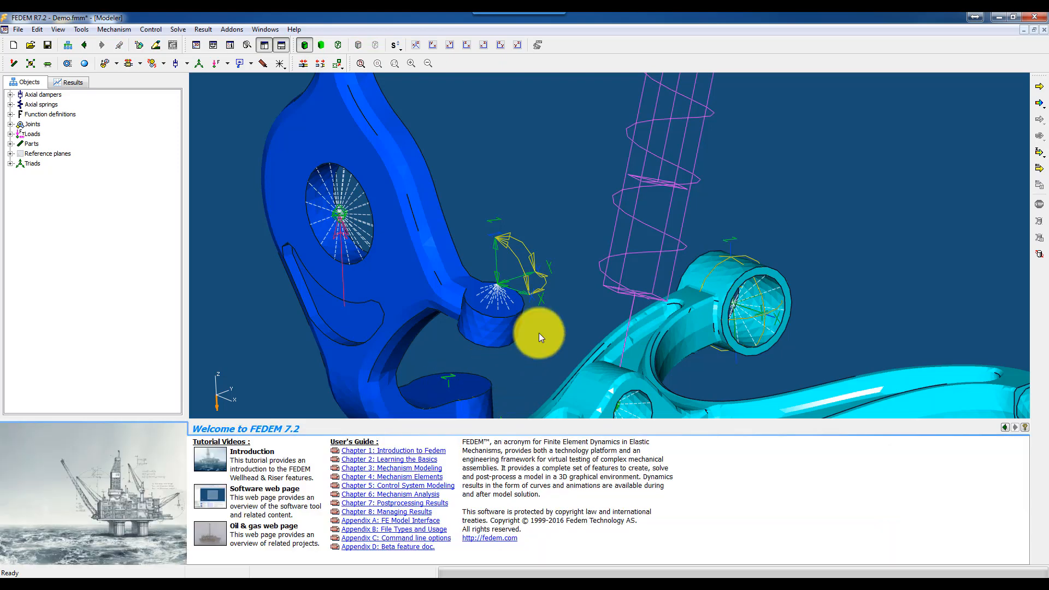
# Assign the Steering function as the stress free length change of the steering rod joint's Ty spring
pyautogui.click(511, 251)
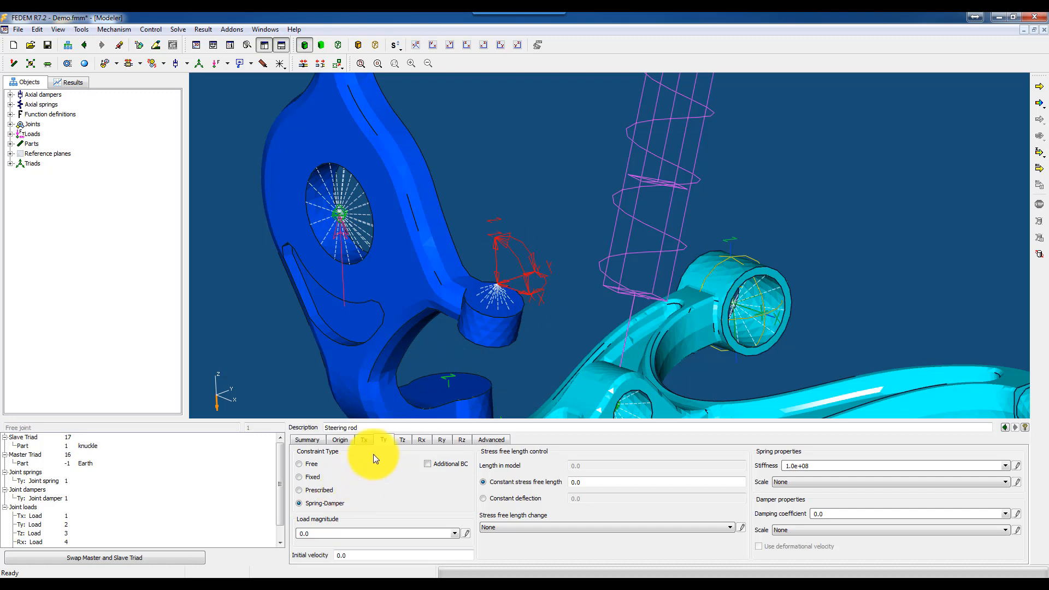
pyautogui.click(539, 530)
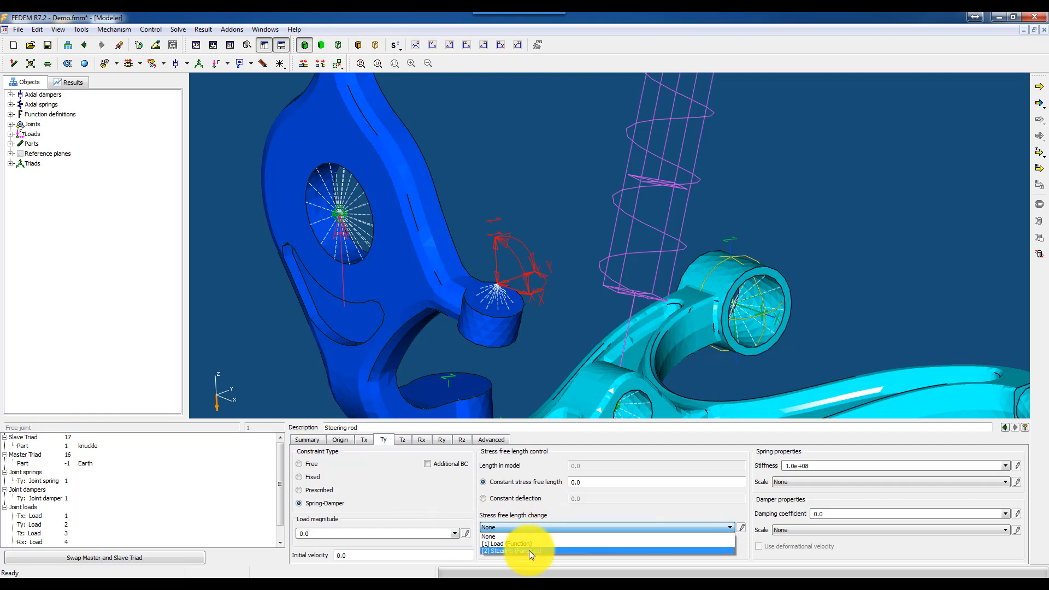
pyautogui.click(529, 550)
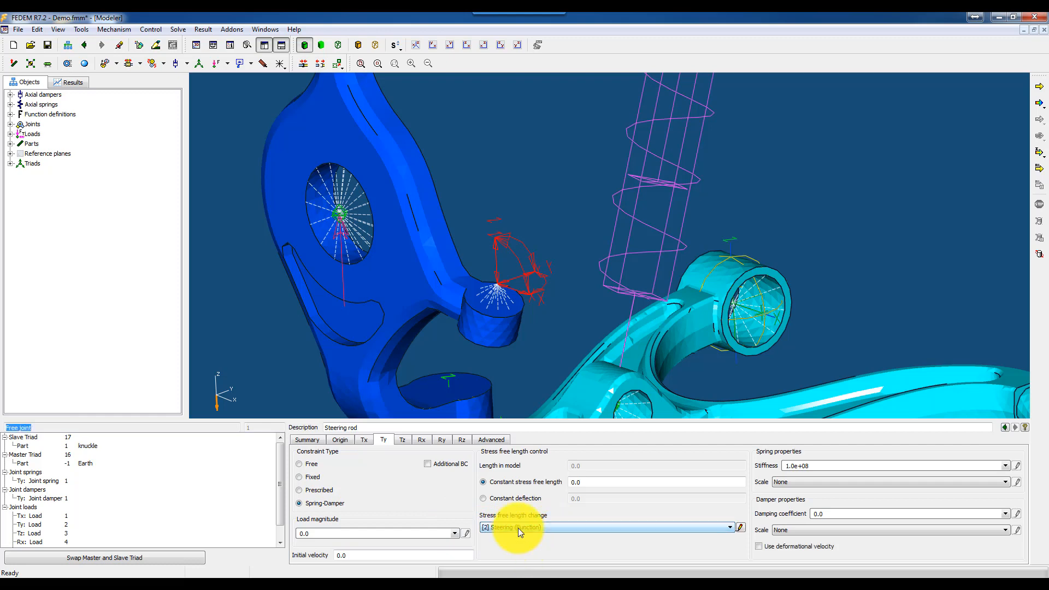
# Set the magnitude of the force on the knuckle to the Load function
pyautogui.click(339, 236)
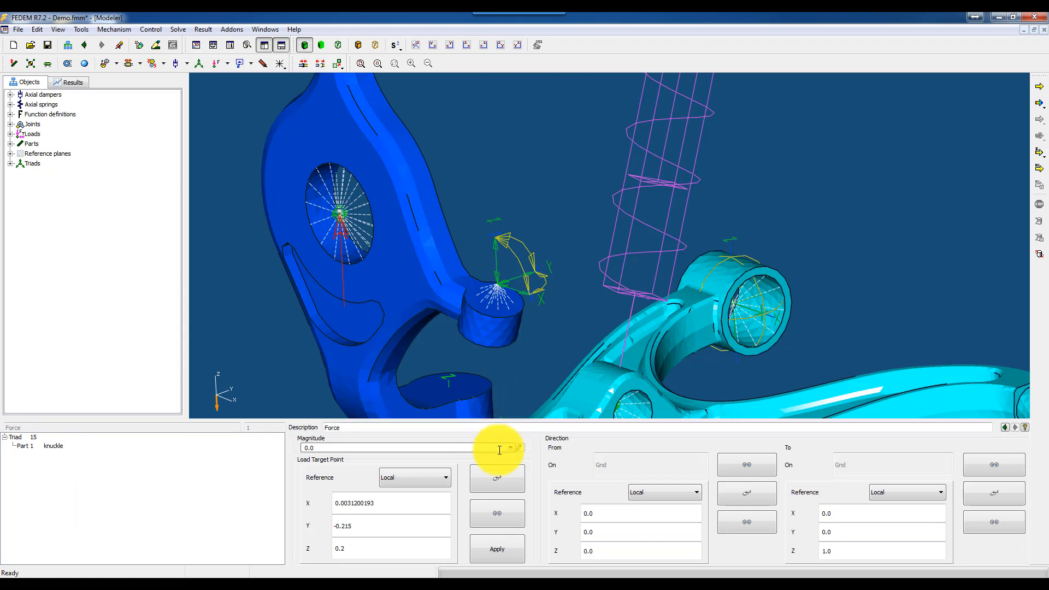
pyautogui.click(510, 448)
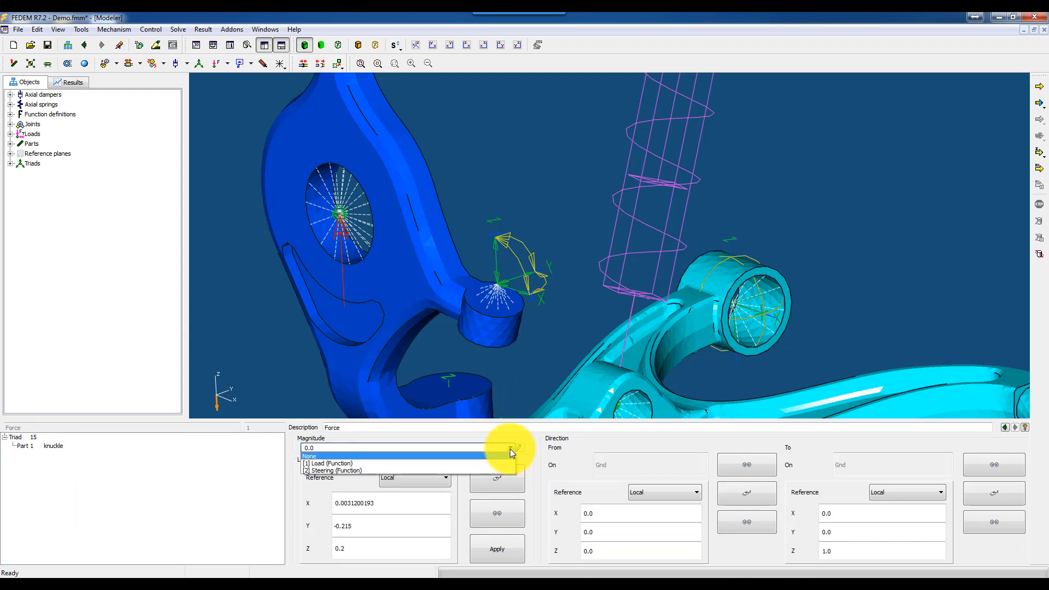
pyautogui.click(370, 463)
pyautogui.click(434, 363)
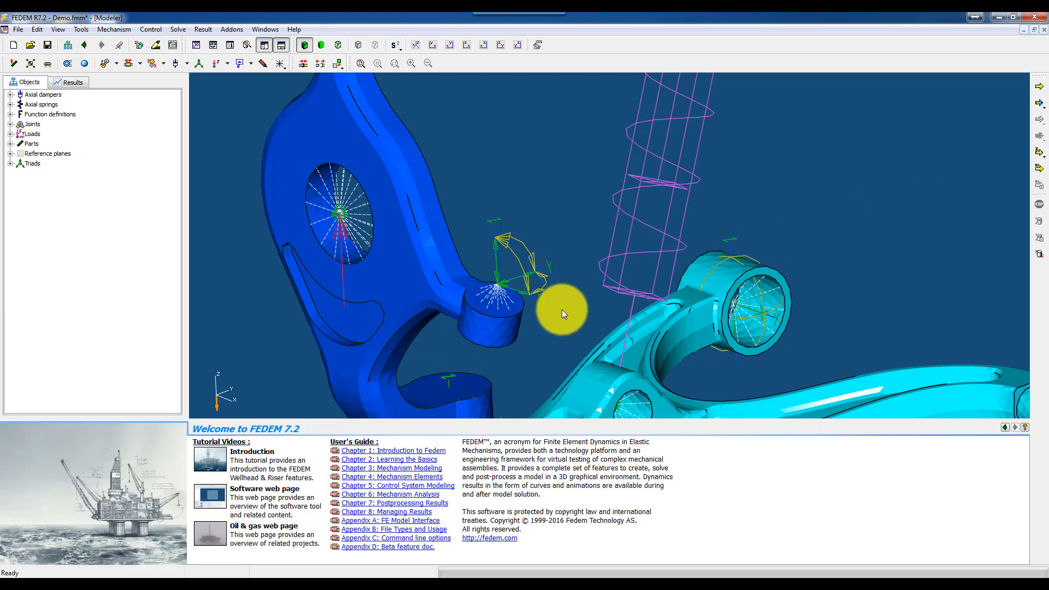
# Check the properties of the axial damper and the axial spring attached to the lower control arm
pyautogui.scroll(-4, 611, 252)
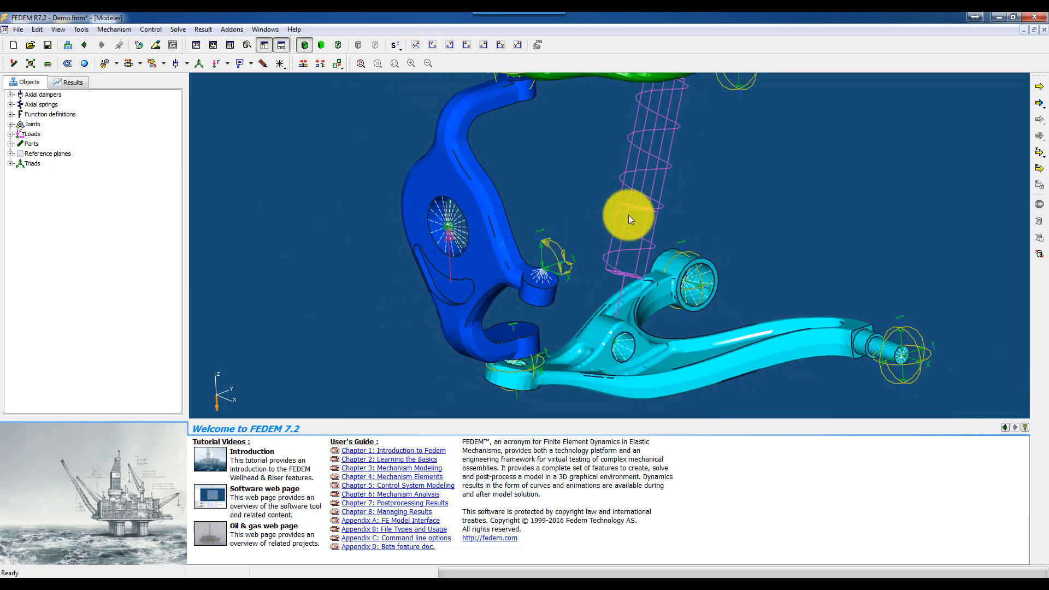
pyautogui.click(620, 193)
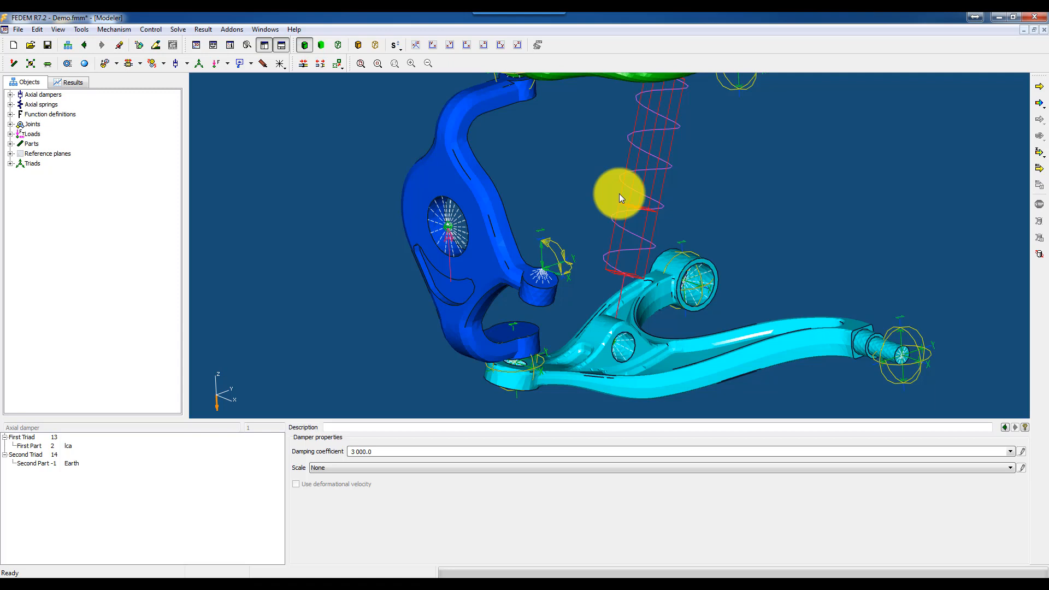
pyautogui.click(632, 171)
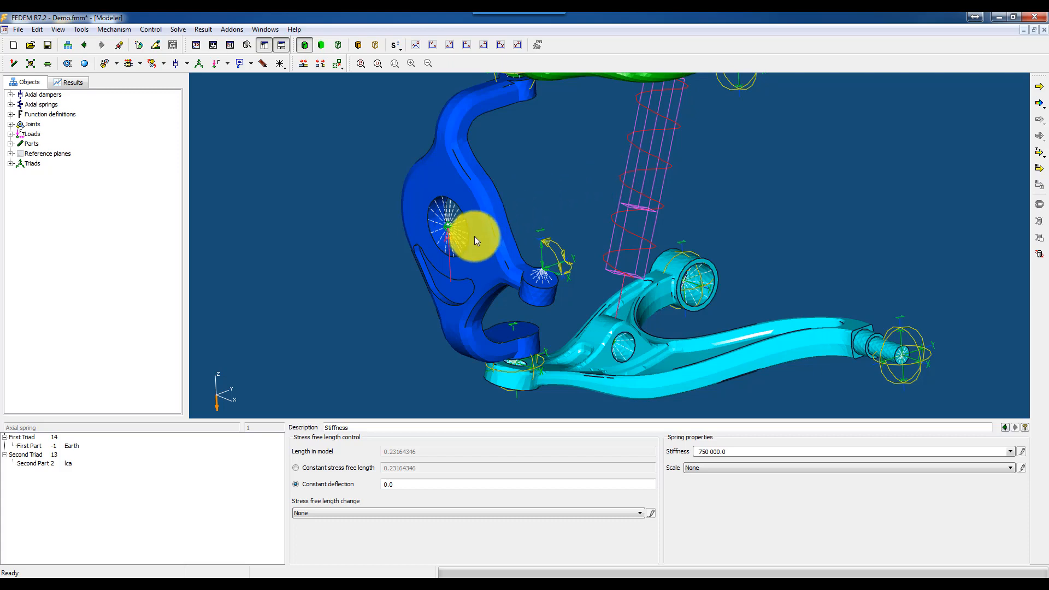
pyautogui.click(578, 195)
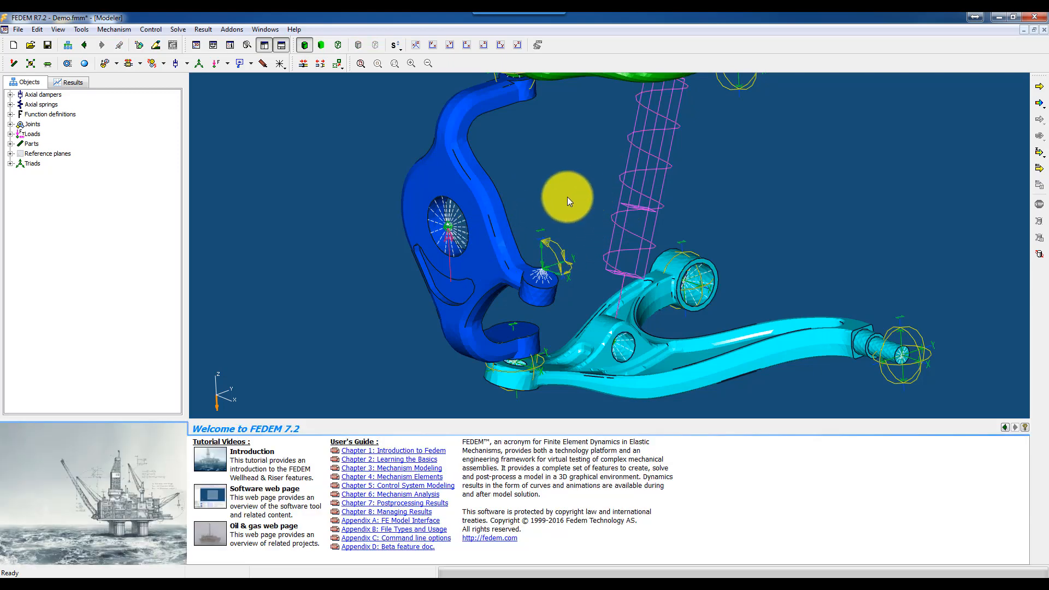
# Run the dynamics solver with a stop time of 2.5 and a time increment of 0.005
pyautogui.scroll(-4, 519, 185)
pyautogui.moveTo(520, 189); pyautogui.dragTo(501, 228, button='middle')
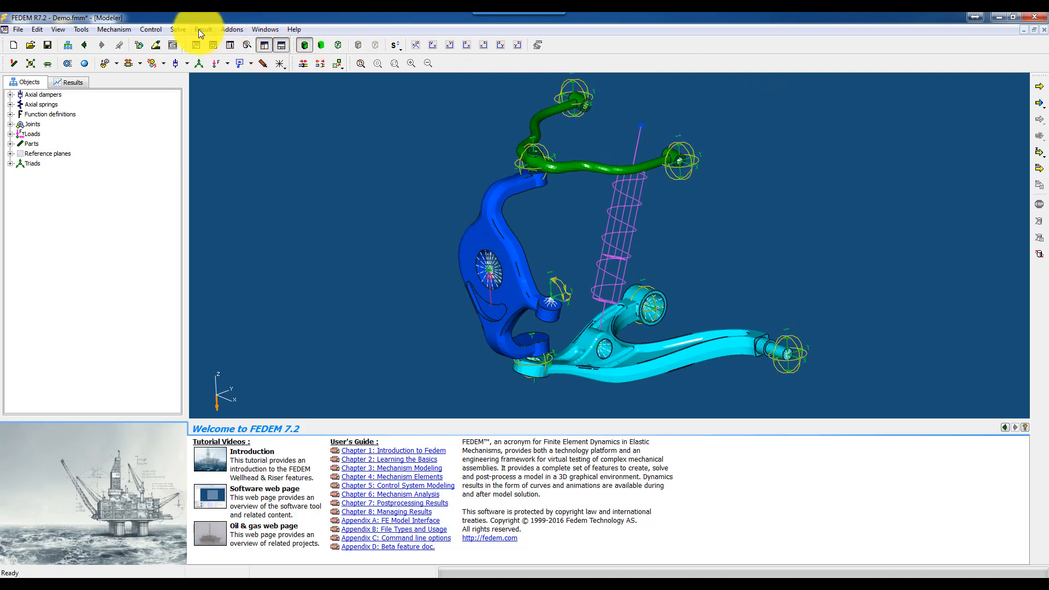
pyautogui.click(177, 29)
pyautogui.click(201, 66)
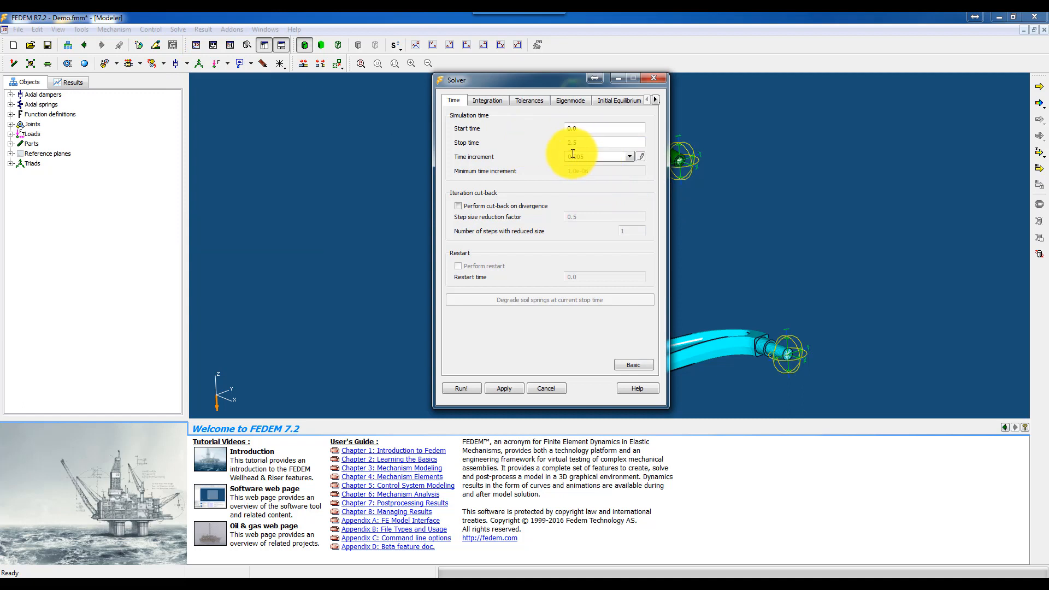
pyautogui.doubleClick(592, 158)
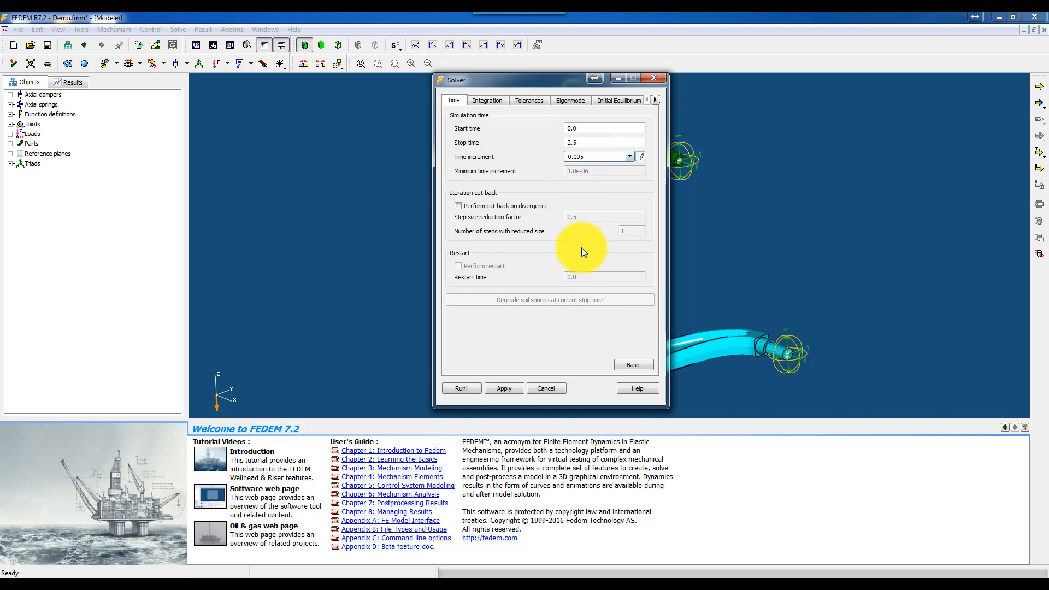
pyautogui.click(459, 389)
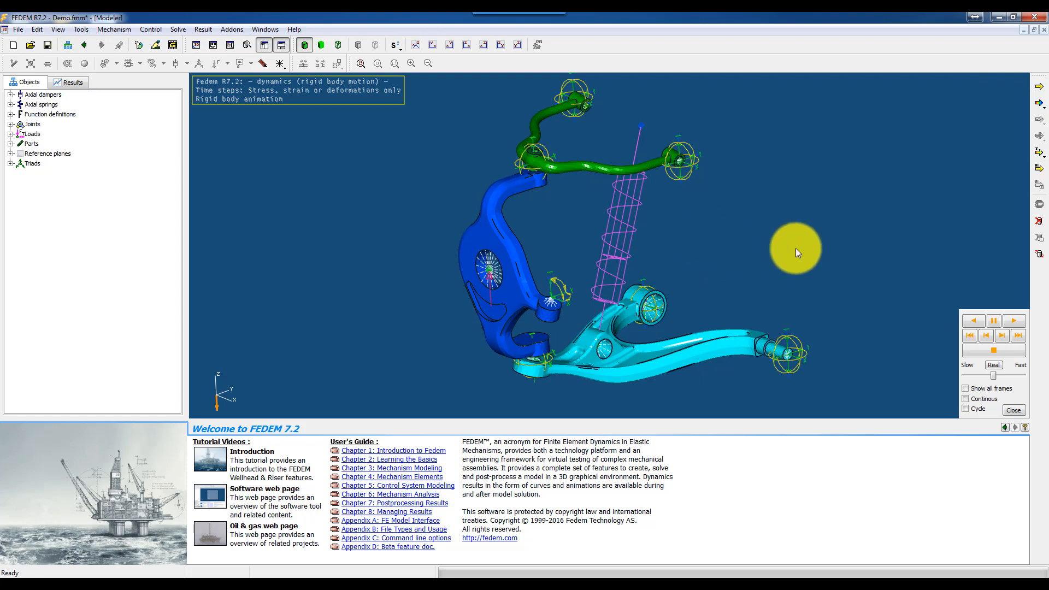
# Play the rigid body motion animation, then replay it with continuous and cycle playback enabled
pyautogui.click(72, 86)
pyautogui.click(1013, 320)
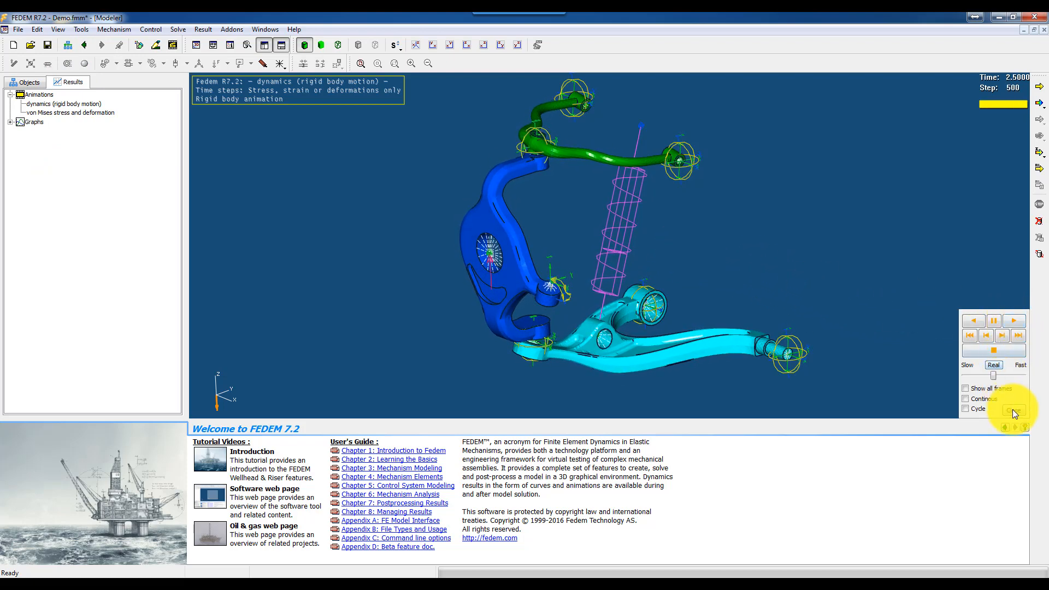
pyautogui.click(965, 409)
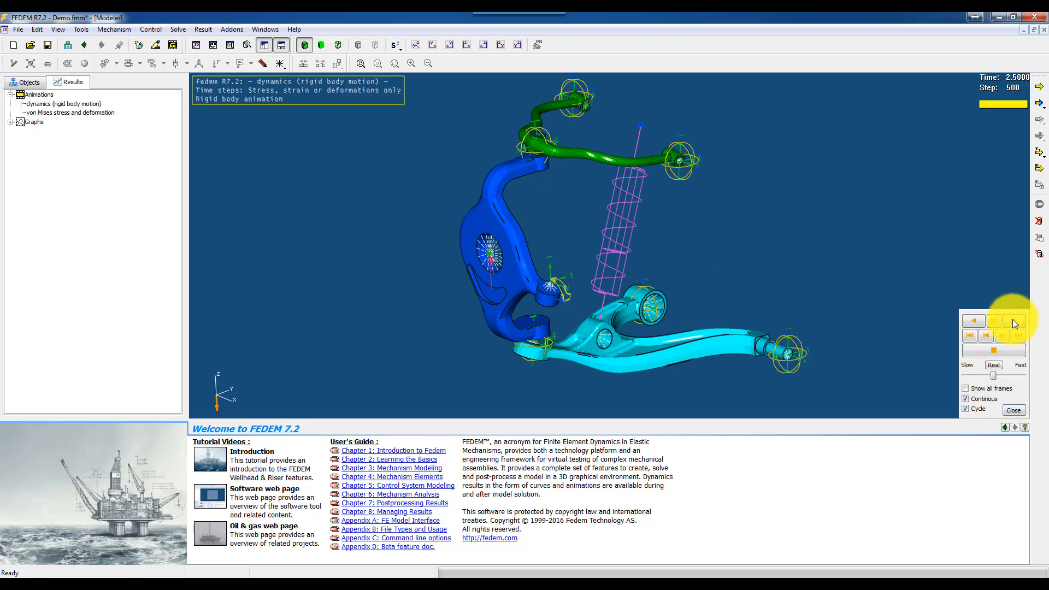
pyautogui.click(1012, 321)
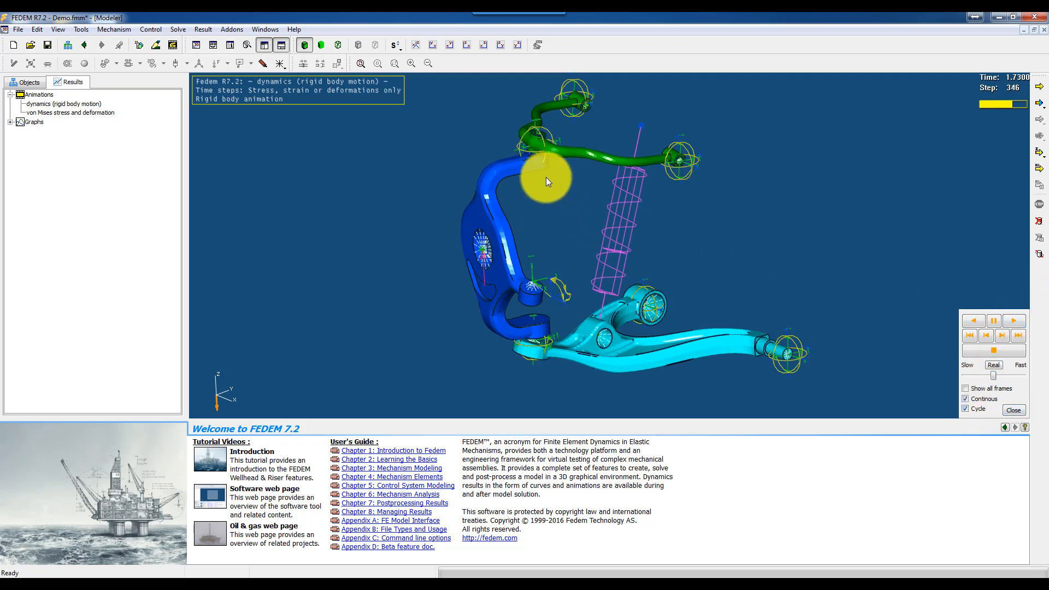
pyautogui.moveTo(553, 218); pyautogui.dragTo(585, 243, button='middle')
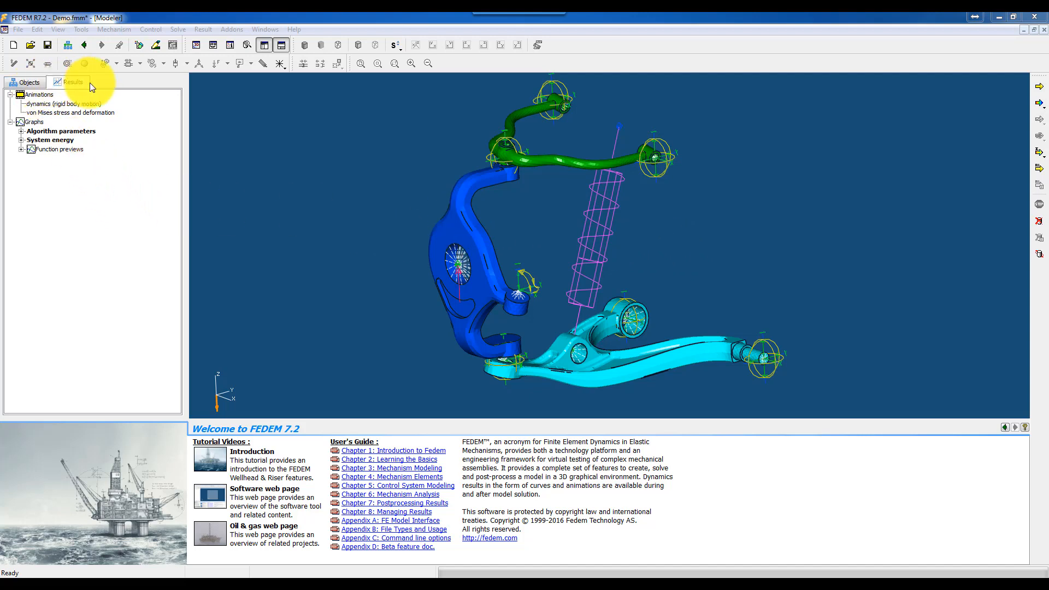
# Create a new curve in its own new graph and describe the graph as "Force"
pyautogui.rightClick(80, 178)
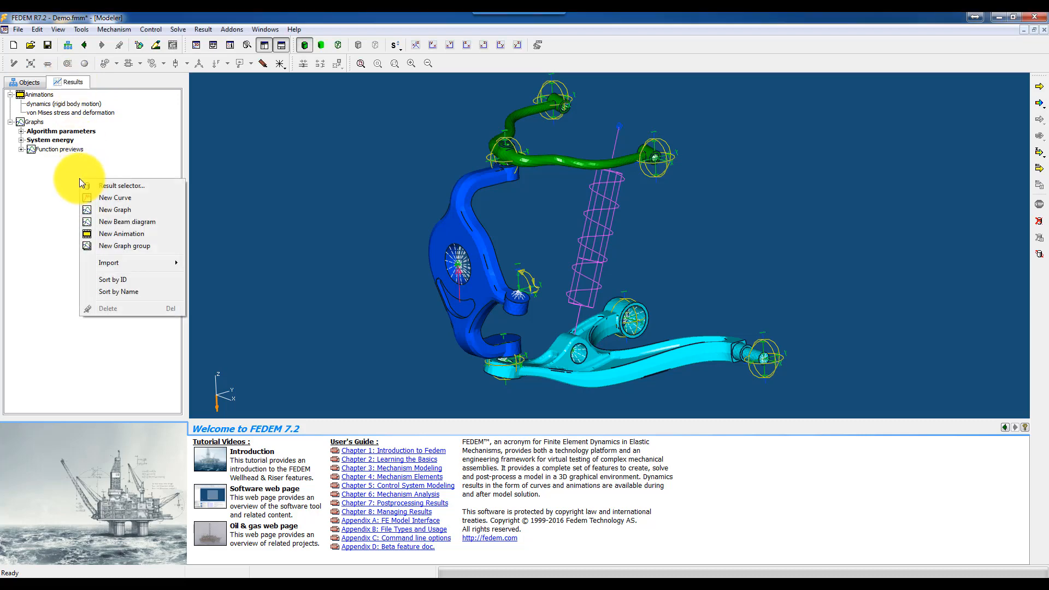
pyautogui.click(107, 197)
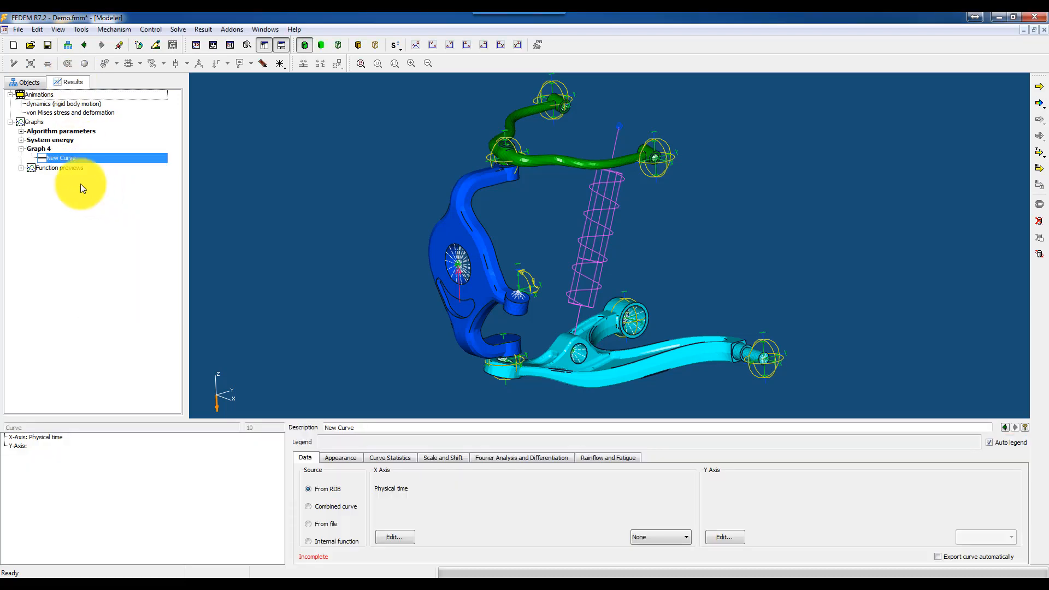
pyautogui.click(52, 150)
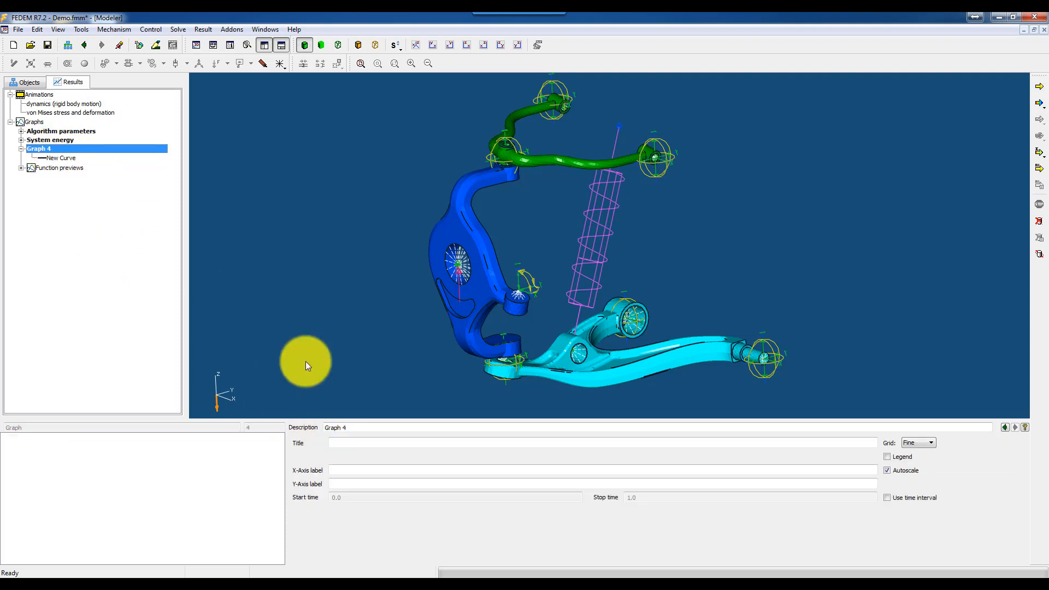
pyautogui.doubleClick(345, 427)
pyautogui.moveTo(325, 427); pyautogui.dragTo(364, 440)
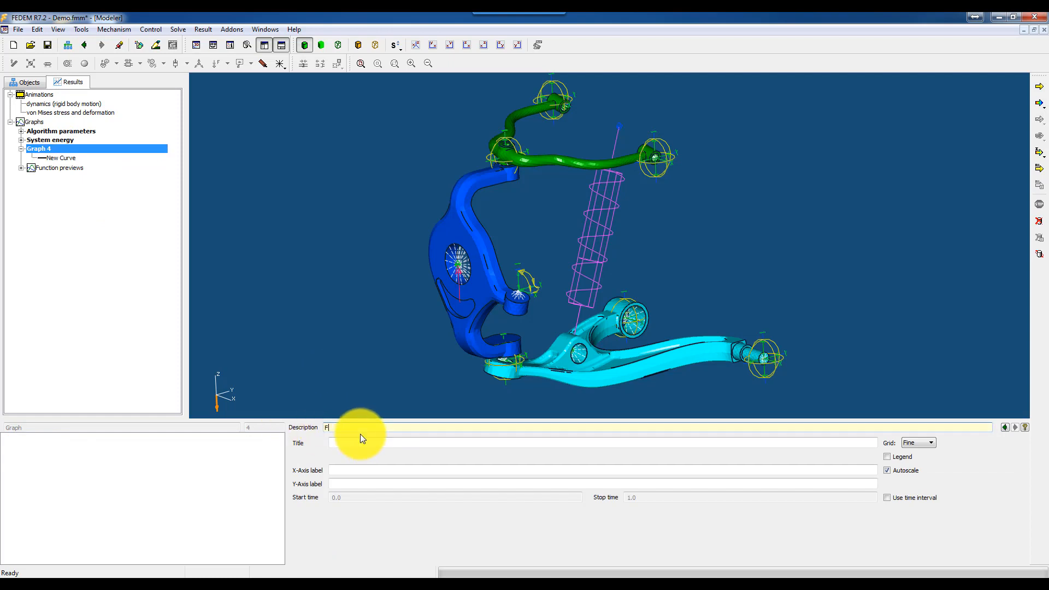
pyautogui.press('Return')
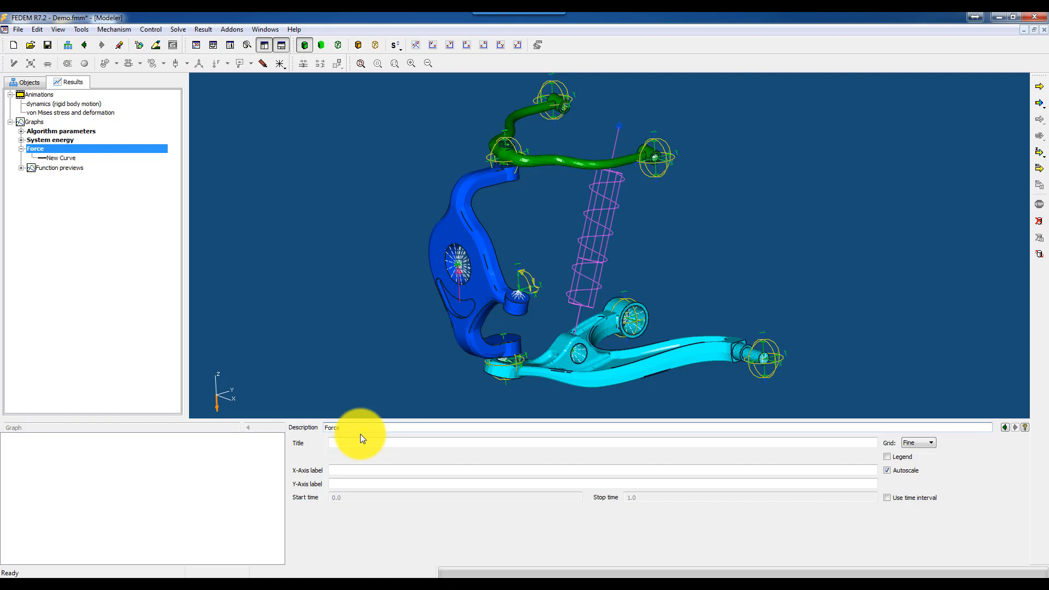
# Define the new curve's Y axis as the force value of the Stiffness axial spring
pyautogui.click(63, 158)
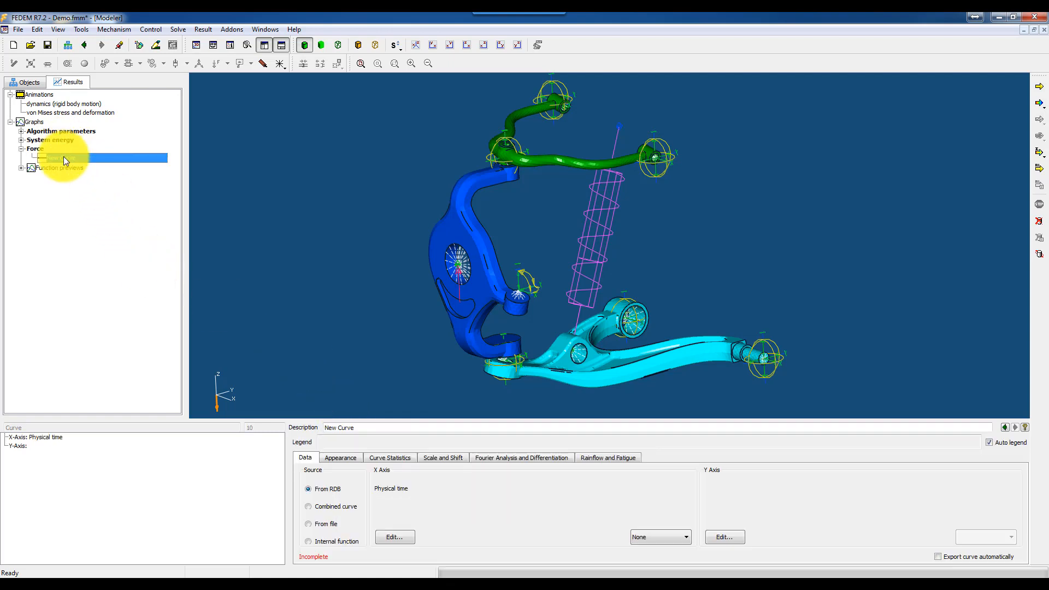
pyautogui.click(720, 537)
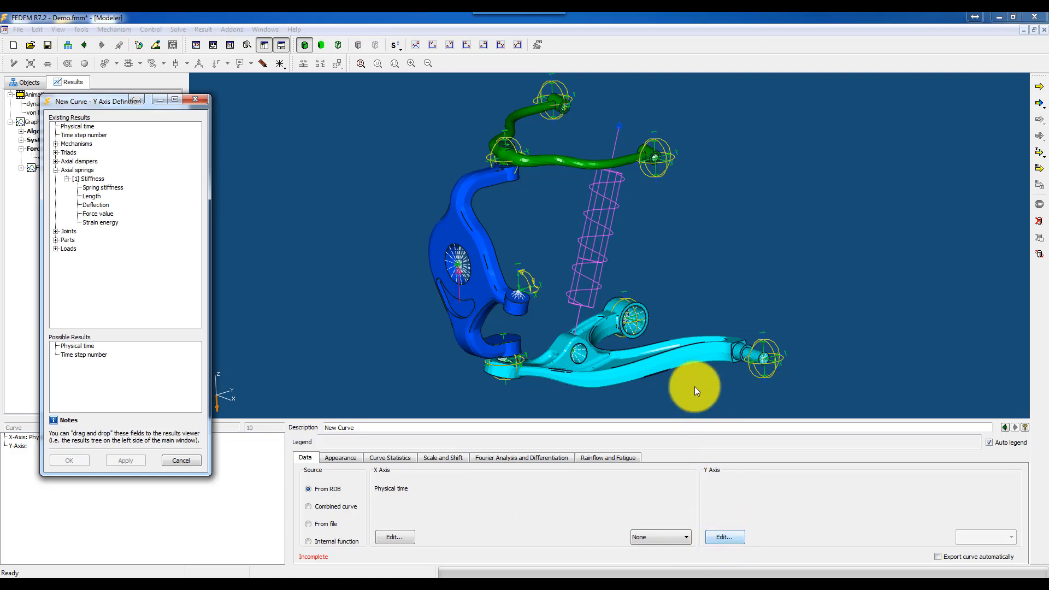
pyautogui.click(599, 235)
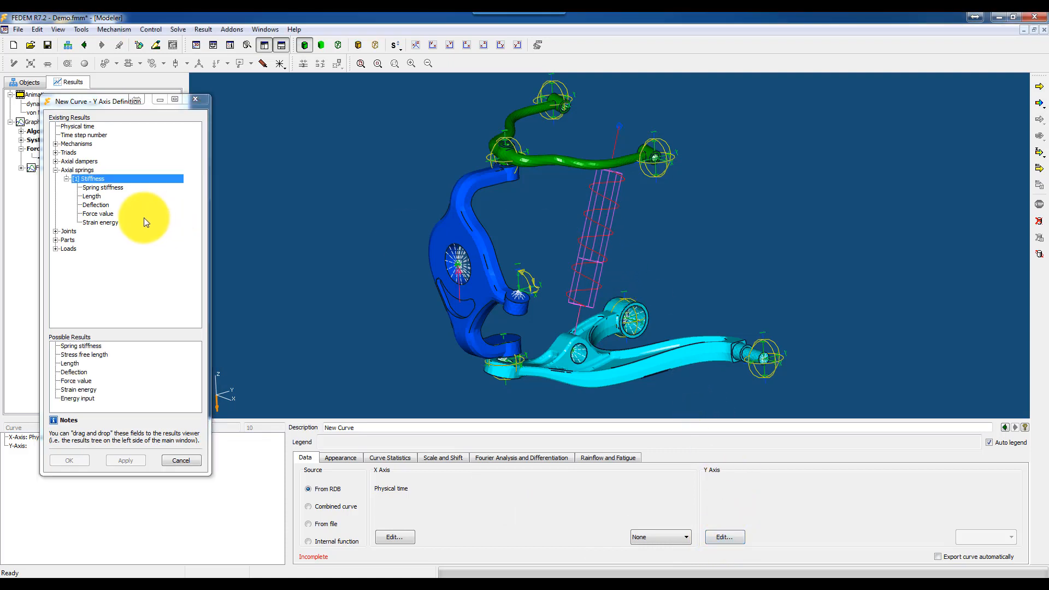
pyautogui.click(99, 213)
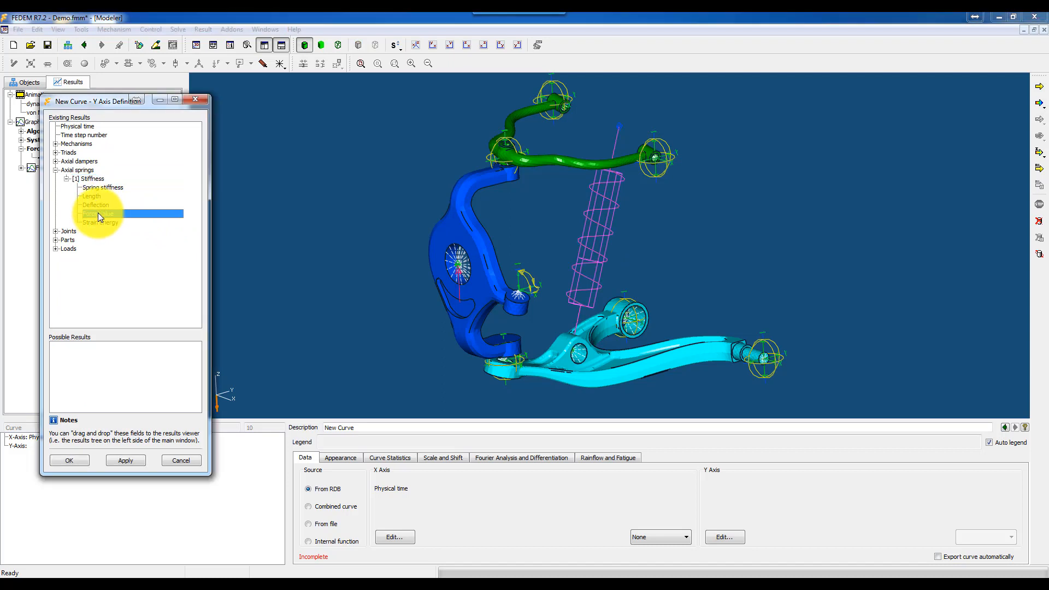
pyautogui.click(74, 462)
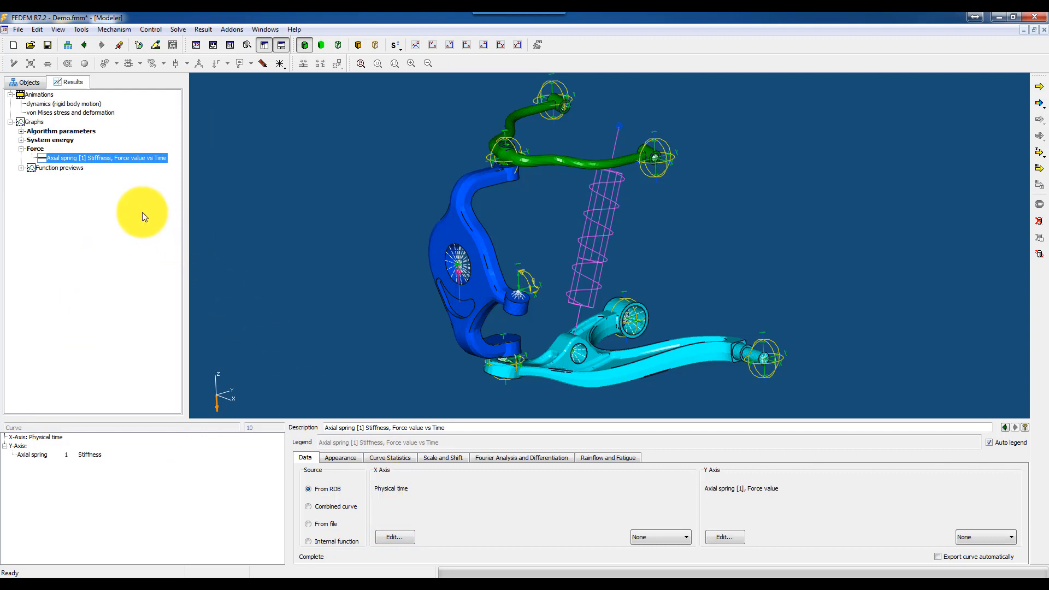
# Show the Force graph for the axial spring curve and set the curve thickness to 1
pyautogui.rightClick(99, 159)
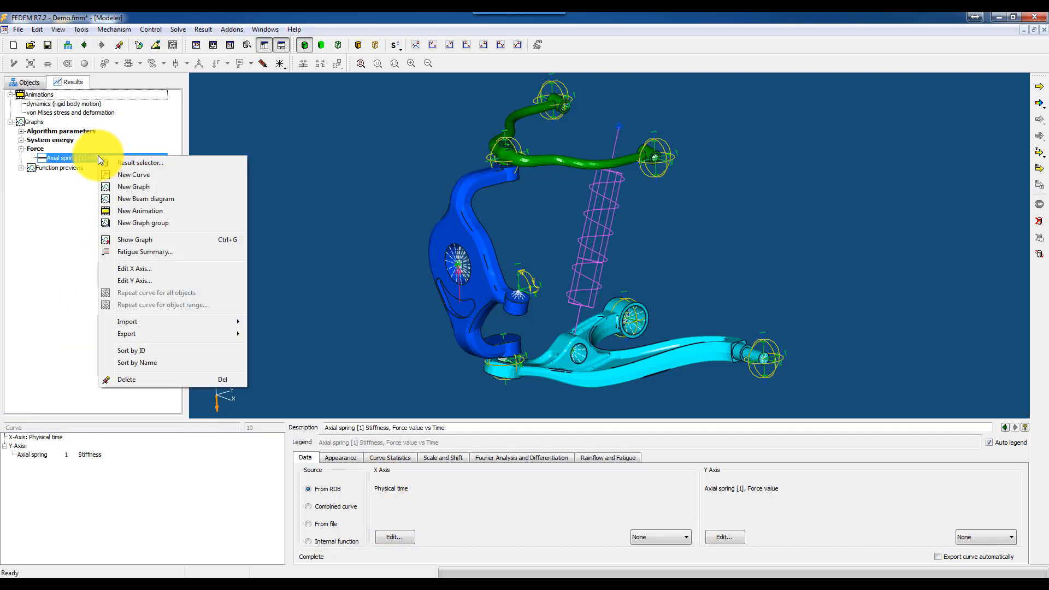
pyautogui.click(139, 244)
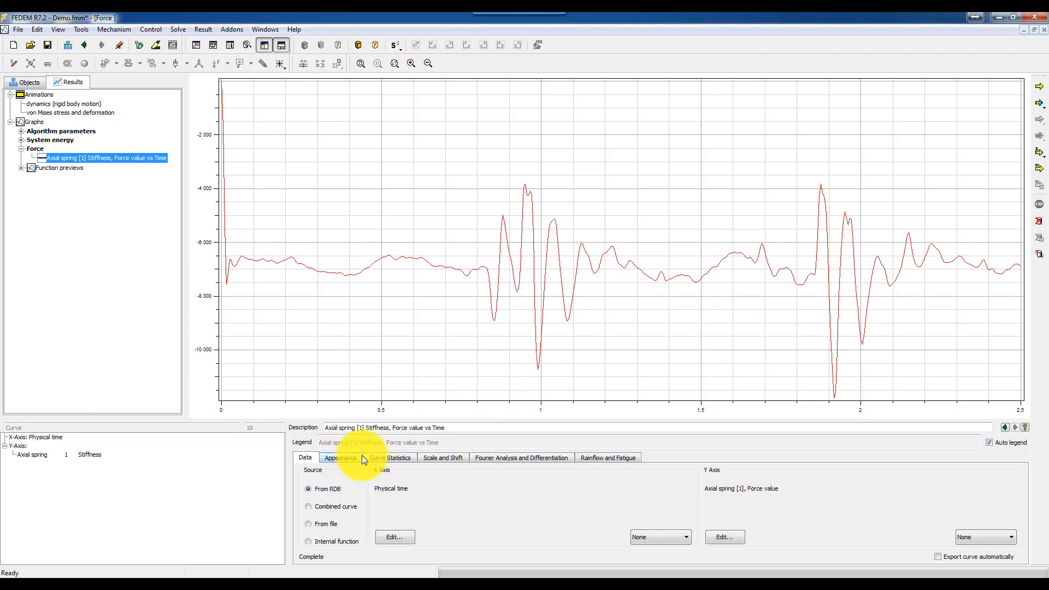
pyautogui.click(335, 461)
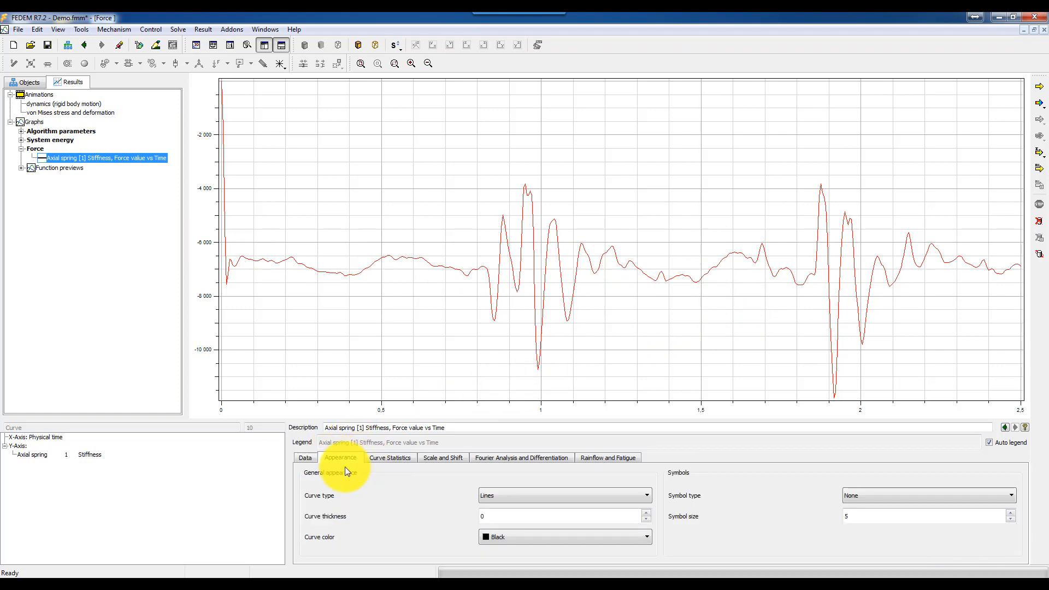
pyautogui.click(644, 513)
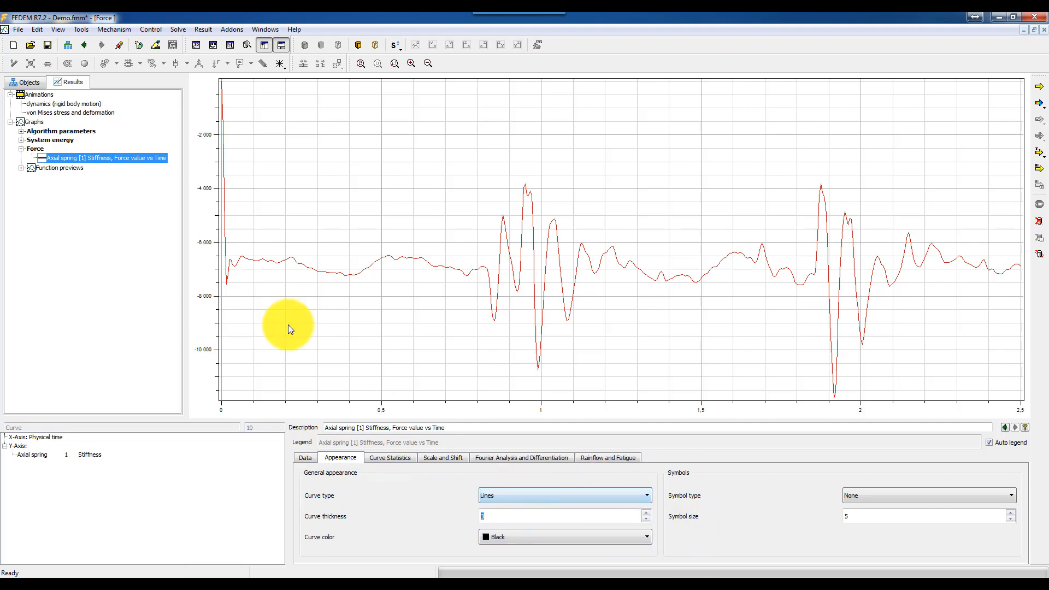
# Open the curve's statistics and zoom the Force graph in on the deepest force dip, between about 1.88 and 1.95
pyautogui.click(377, 456)
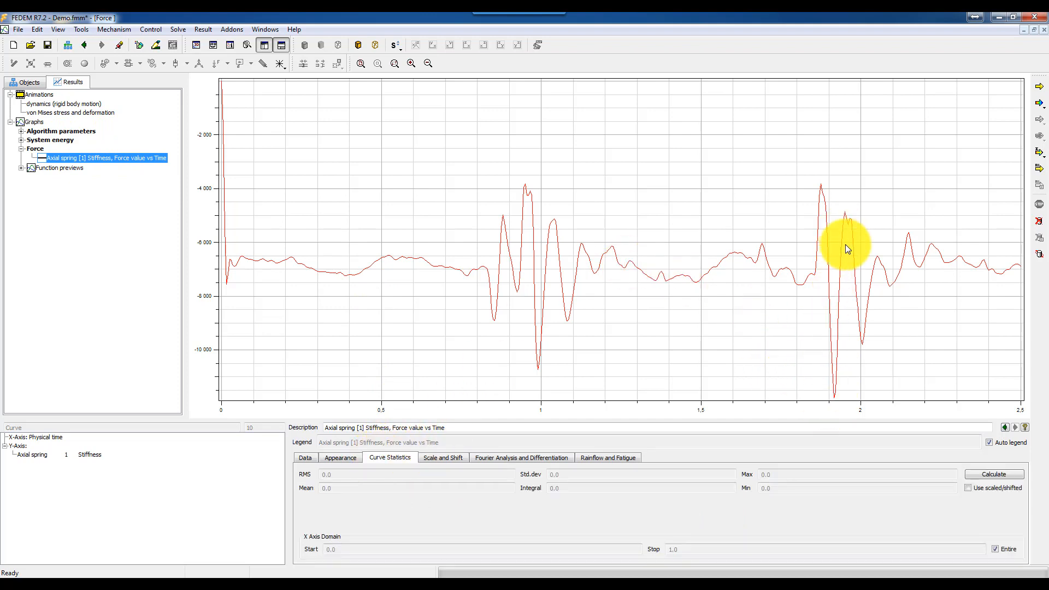
pyautogui.click(394, 63)
pyautogui.moveTo(822, 181); pyautogui.dragTo(845, 393)
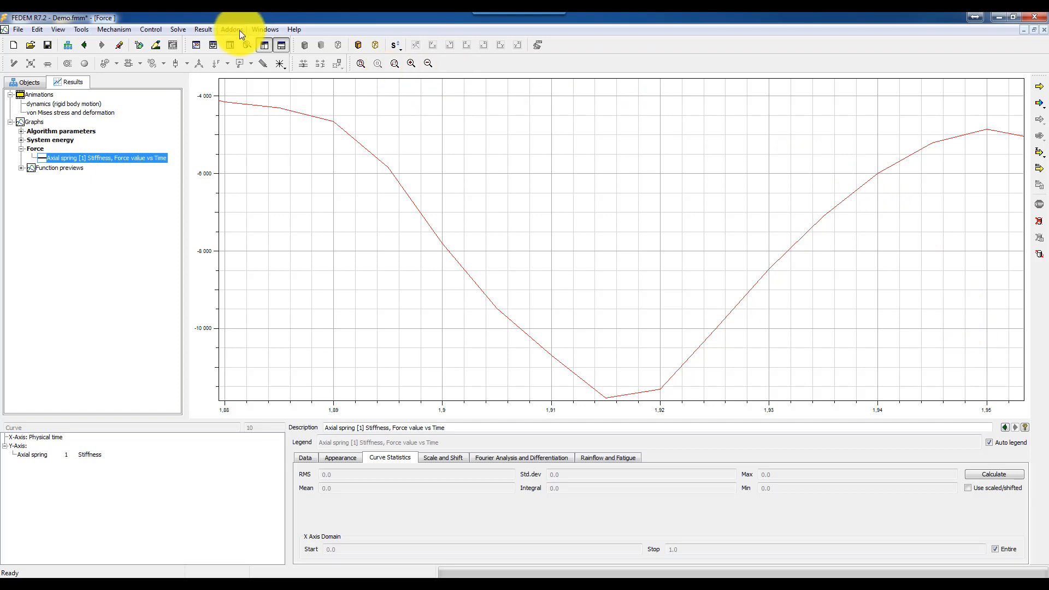
# Tile the open windows, close the empty Force response graph, and enlarge the Modeler window to fill the freed space
pyautogui.click(262, 29)
pyautogui.click(277, 54)
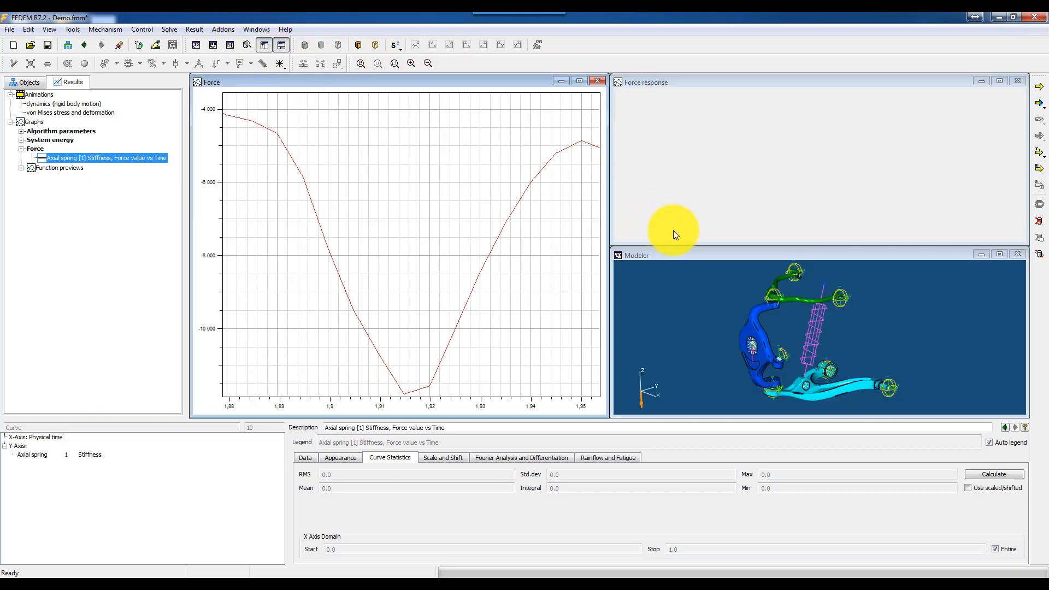
pyautogui.click(1017, 85)
pyautogui.moveTo(725, 248); pyautogui.dragTo(702, 82)
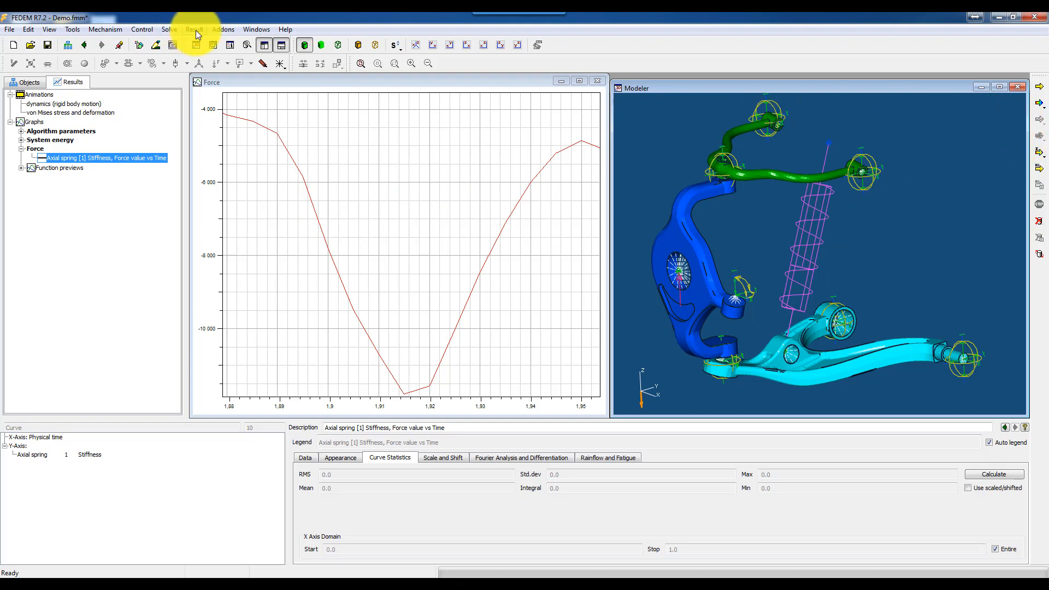
# Set the stress recovery start time to 1.89, keeping stop 1.95, increment 0.01, and the deformation and von Mises stress outputs
pyautogui.click(169, 30)
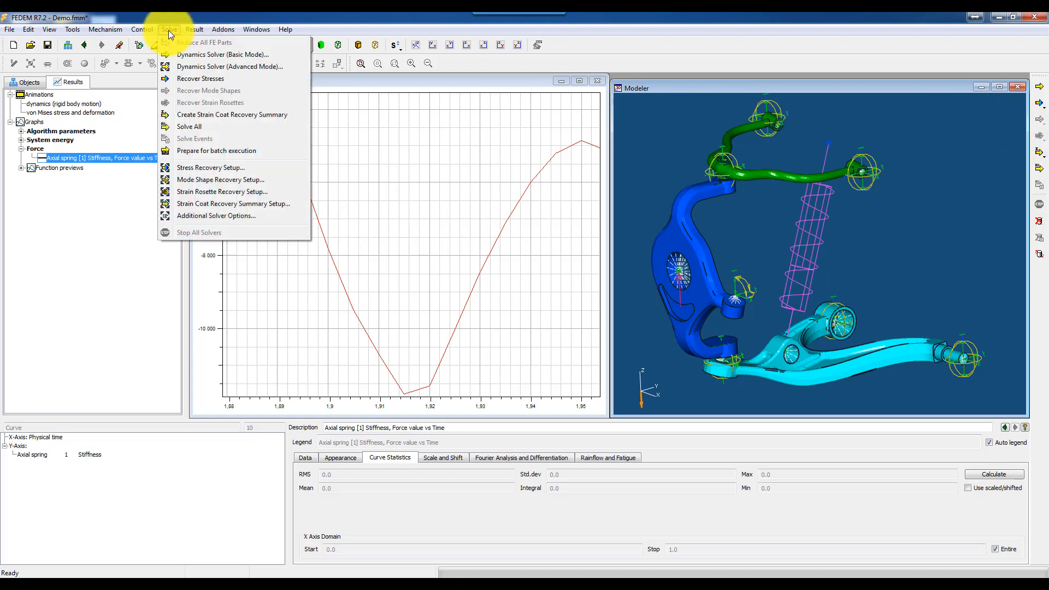
pyautogui.click(198, 167)
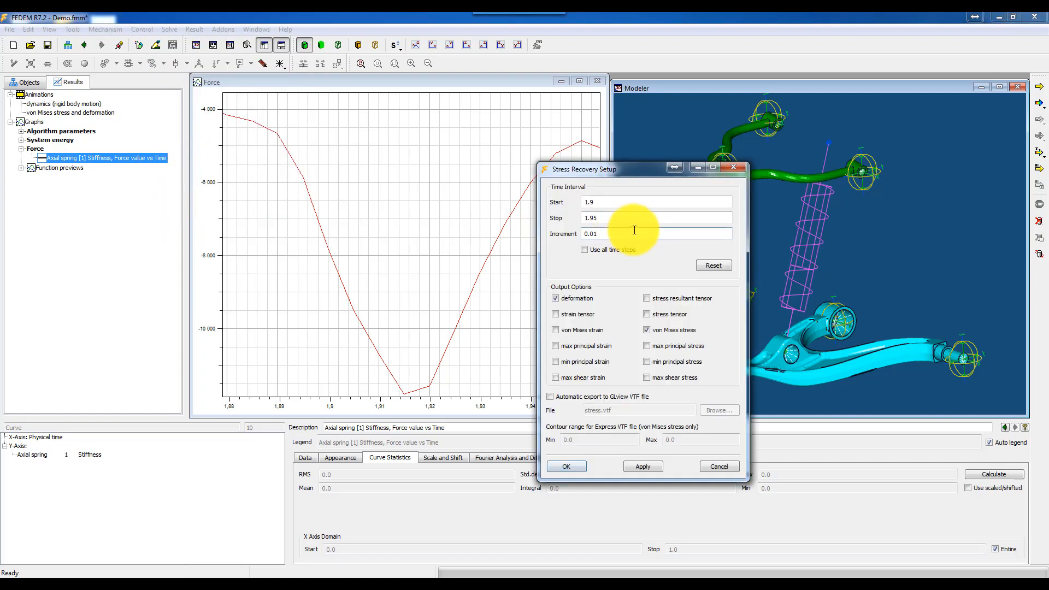
pyautogui.doubleClick(599, 203)
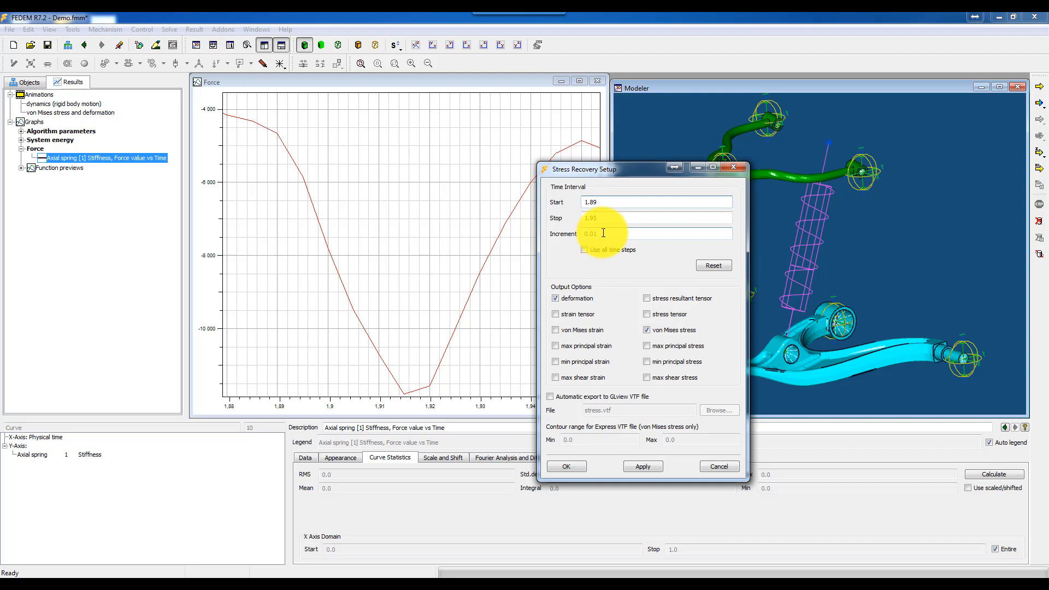
pyautogui.click(565, 468)
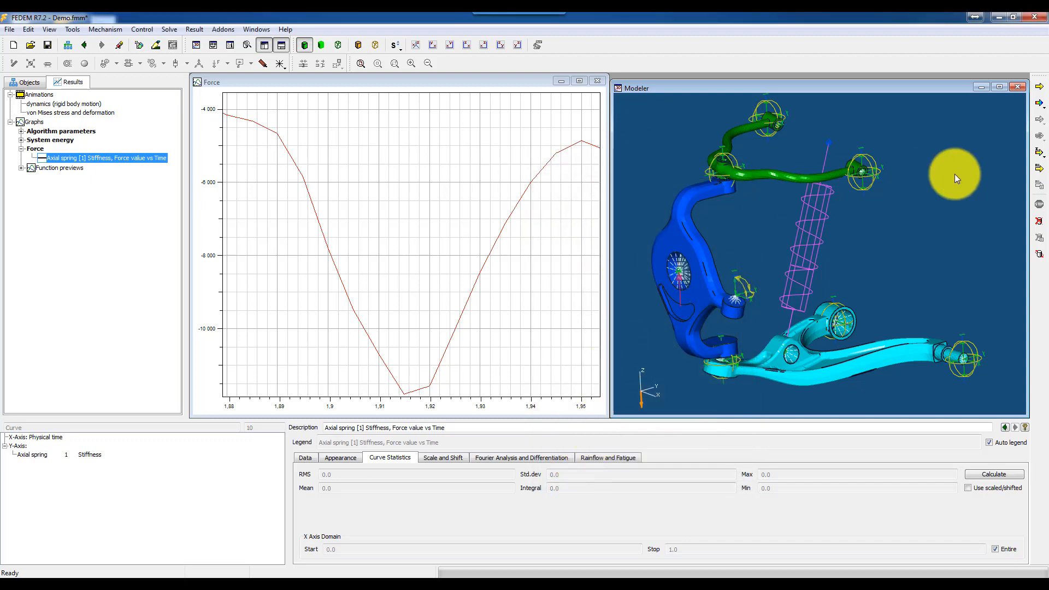
# Recover the stresses for the suspension parts and close the output list once the processes are done
pyautogui.click(1040, 104)
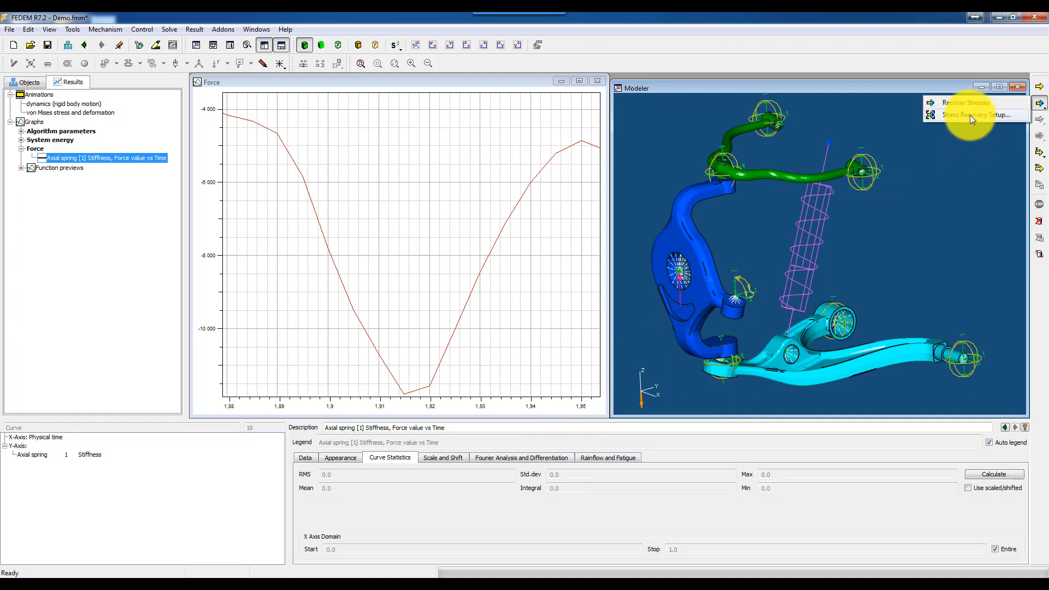
pyautogui.click(961, 102)
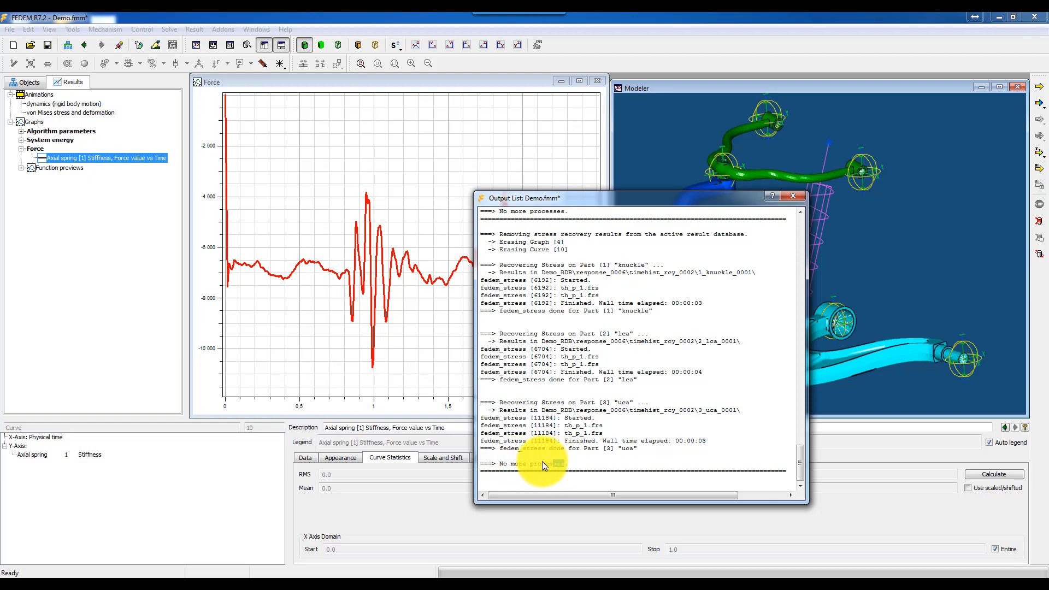
pyautogui.click(791, 196)
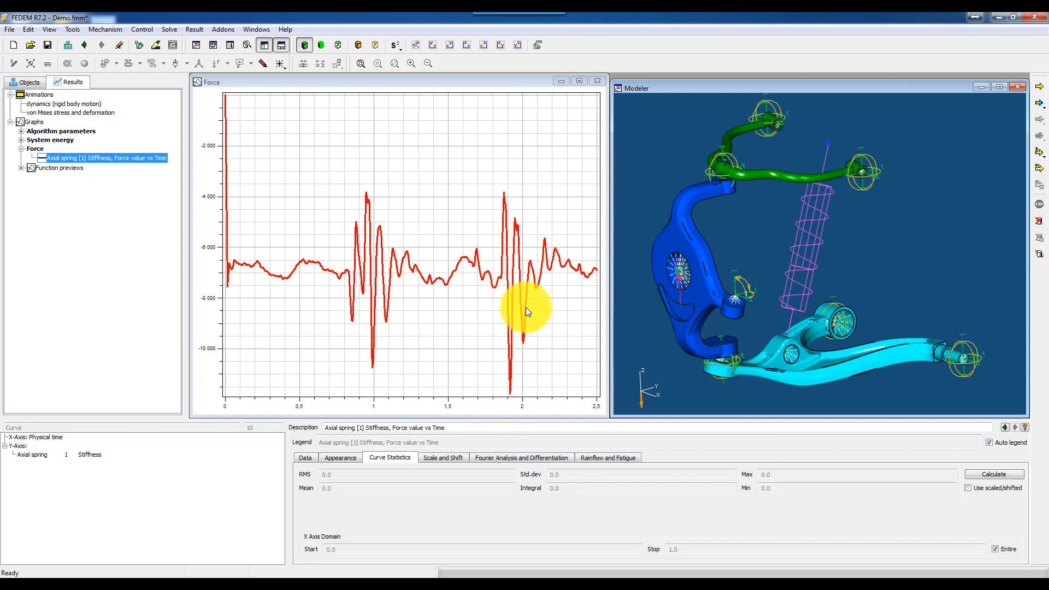
# Maximize the Modeler window and load the von Mises stress and deformation animation with its existing contour and time settings
pyautogui.click(997, 87)
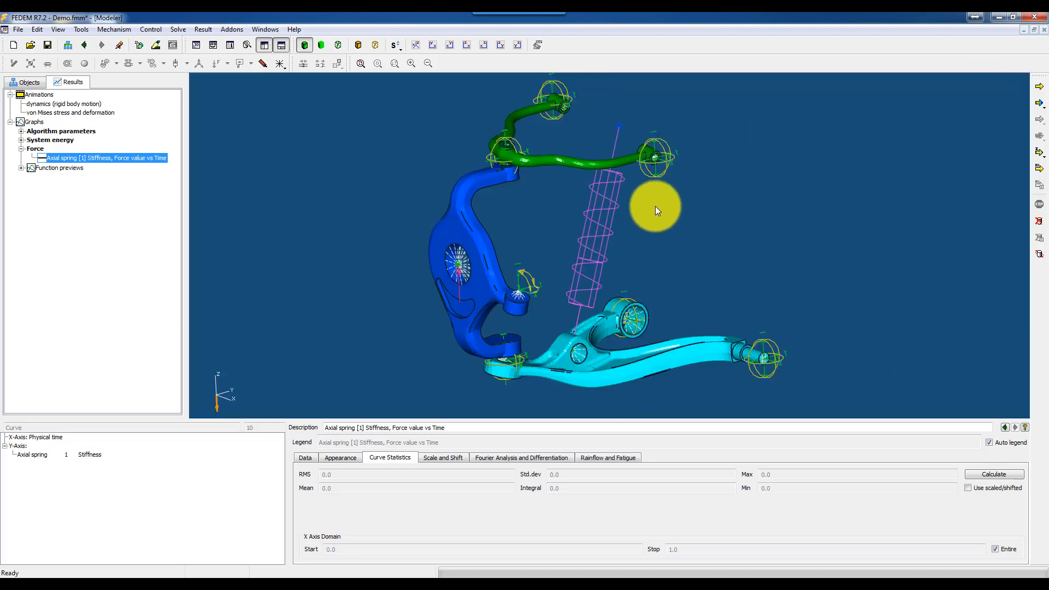
pyautogui.click(55, 112)
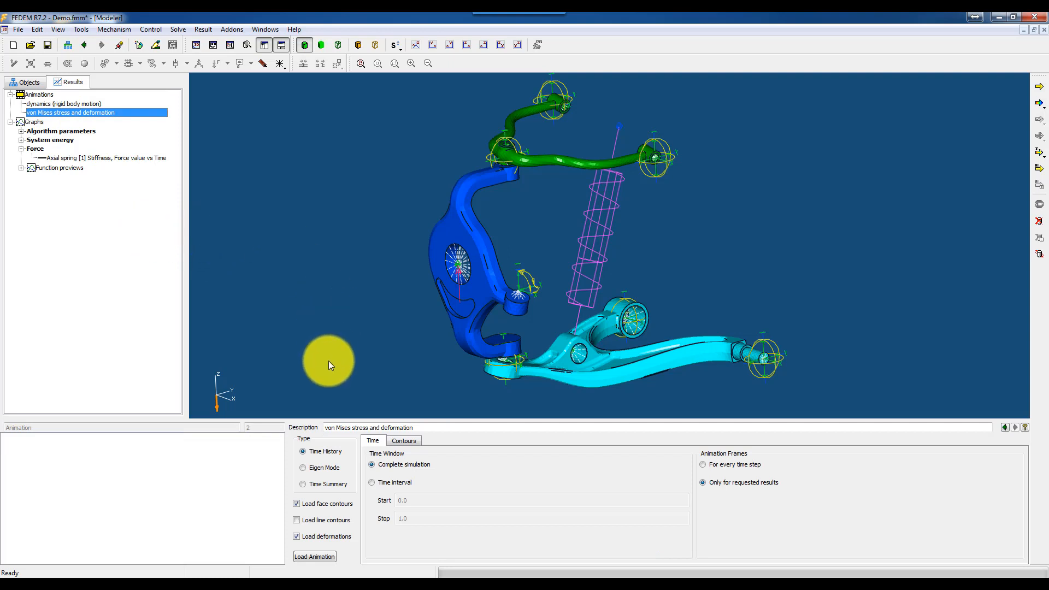
pyautogui.click(401, 441)
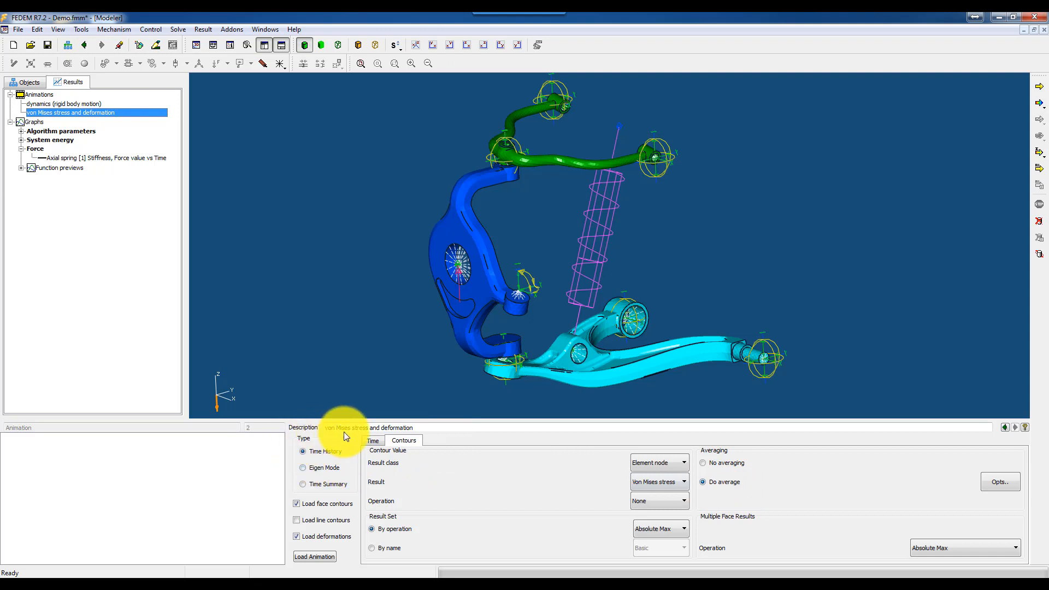
pyautogui.click(374, 441)
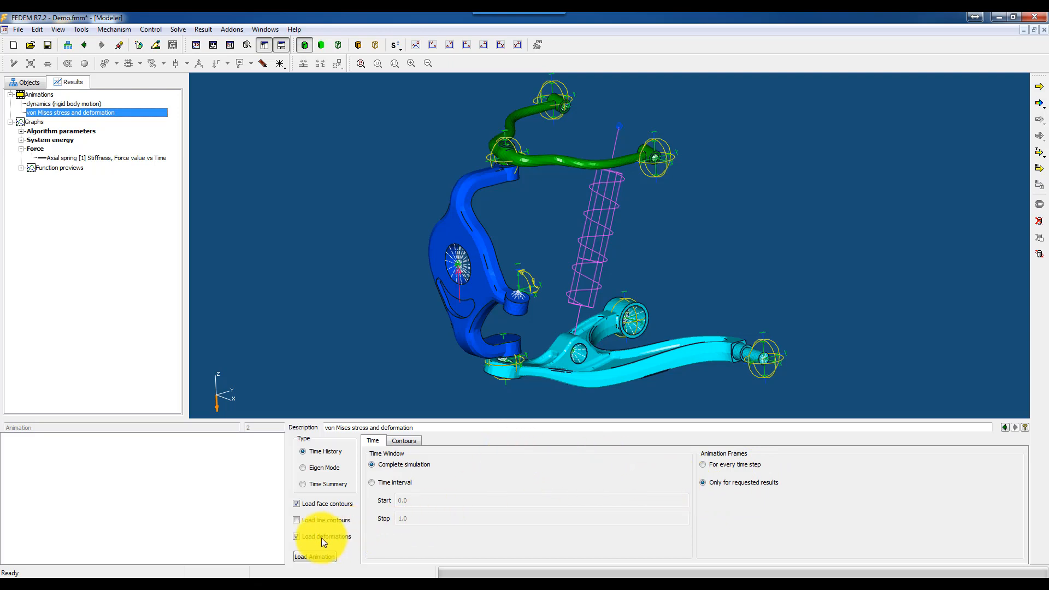
pyautogui.click(317, 555)
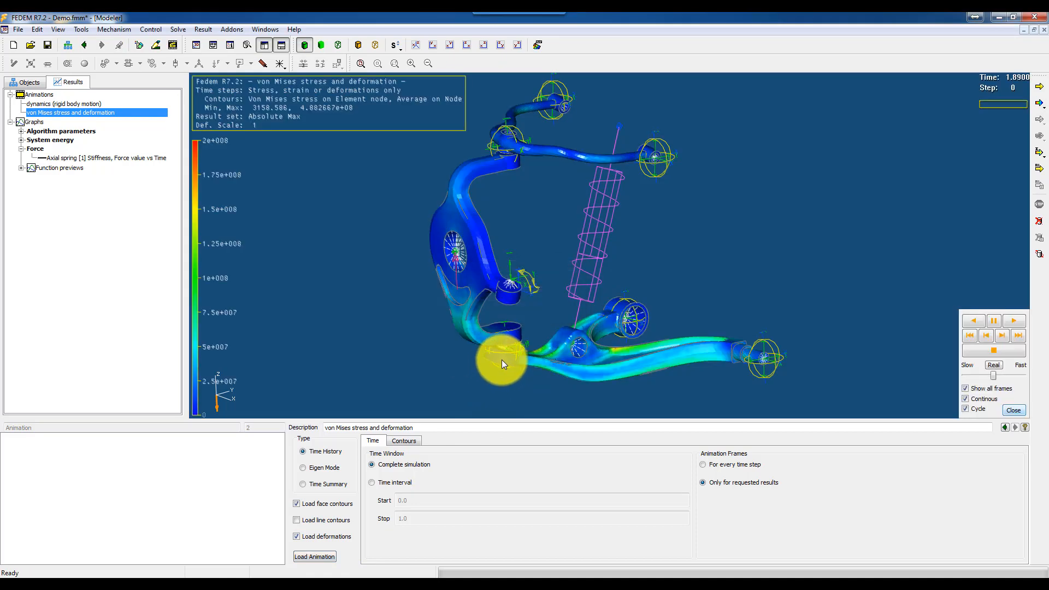
# Play the loaded stress animation with the lower control arm and knuckle in clear view
pyautogui.moveTo(543, 227)
pyautogui.mouseDown(button='middle')
pyautogui.moveTo(515, 244)
pyautogui.moveTo(517, 258)
pyautogui.moveTo(543, 214)
pyautogui.moveTo(548, 248)
pyautogui.moveTo(555, 241)
pyautogui.mouseUp(button='middle')
pyautogui.click(997, 362)
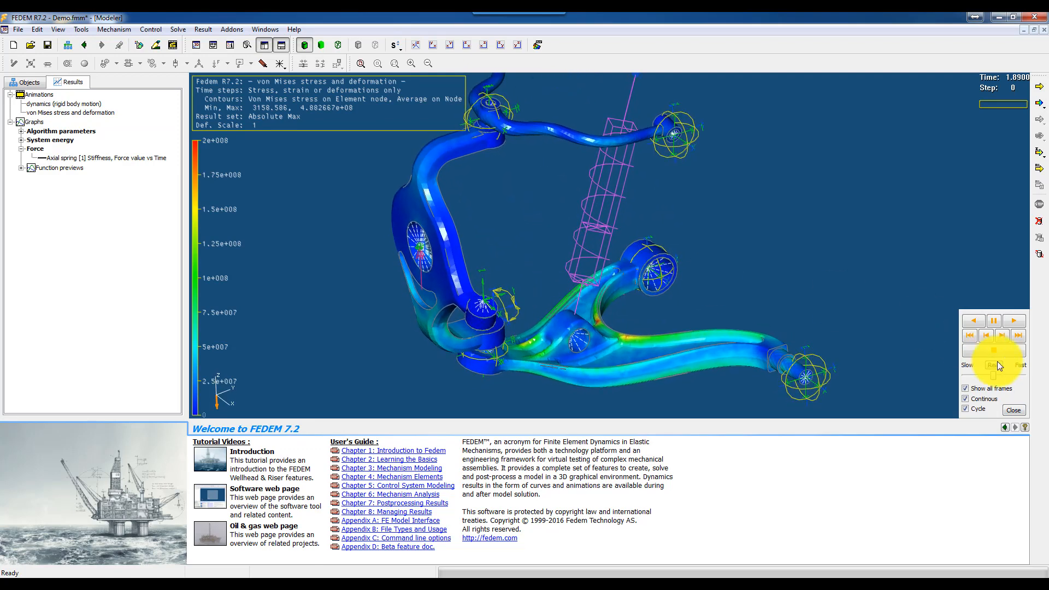
pyautogui.click(1014, 322)
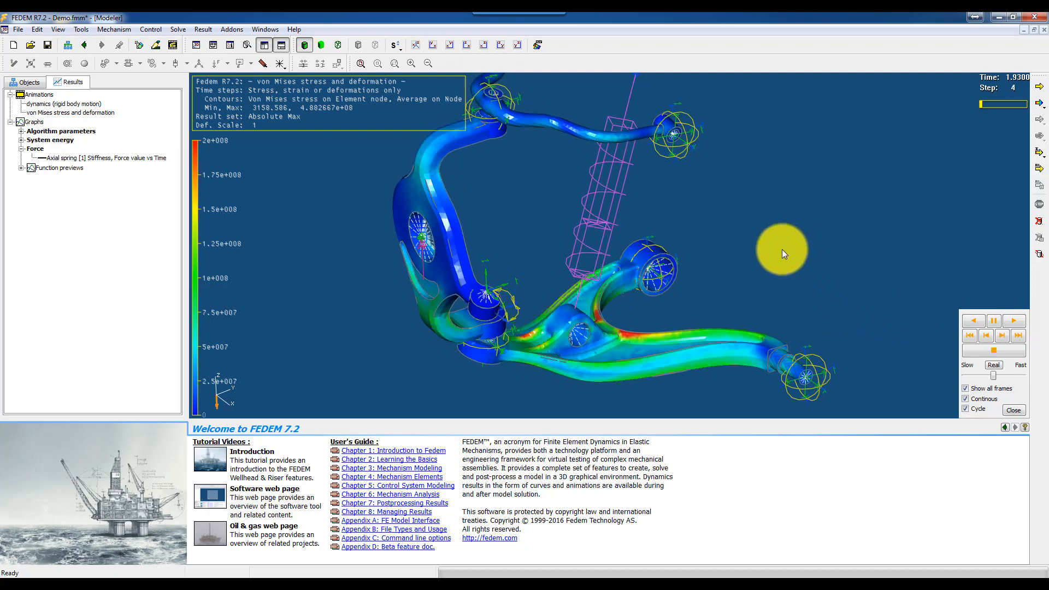
# Set the contour legend maximum to 3.0e+08 in the animation control and inspect the playing stresses from another angle
pyautogui.click(172, 47)
pyautogui.click(89, 404)
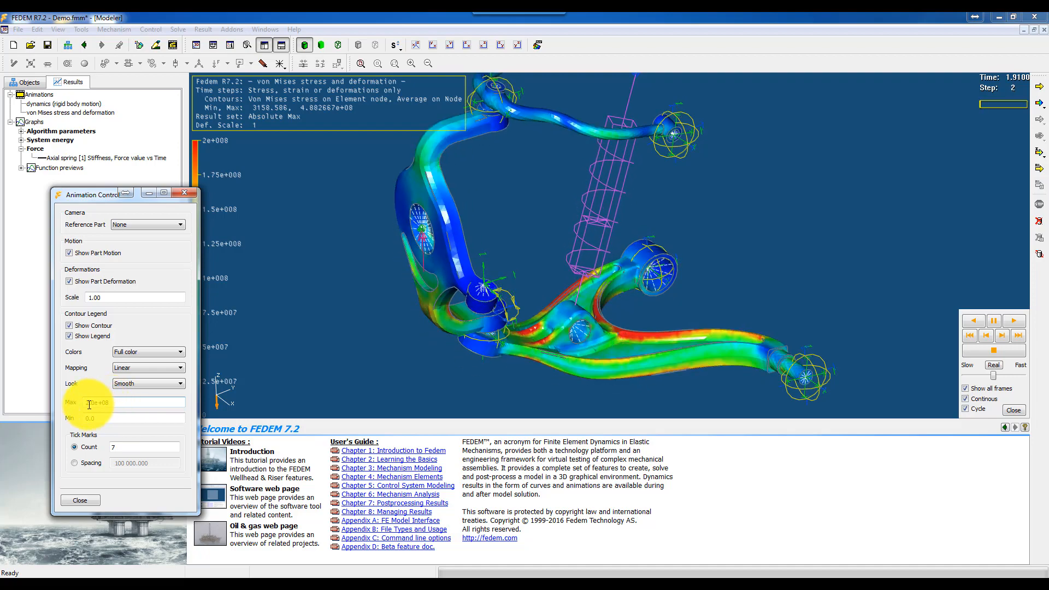
pyautogui.moveTo(89, 405); pyautogui.dragTo(73, 405)
pyautogui.write('3')
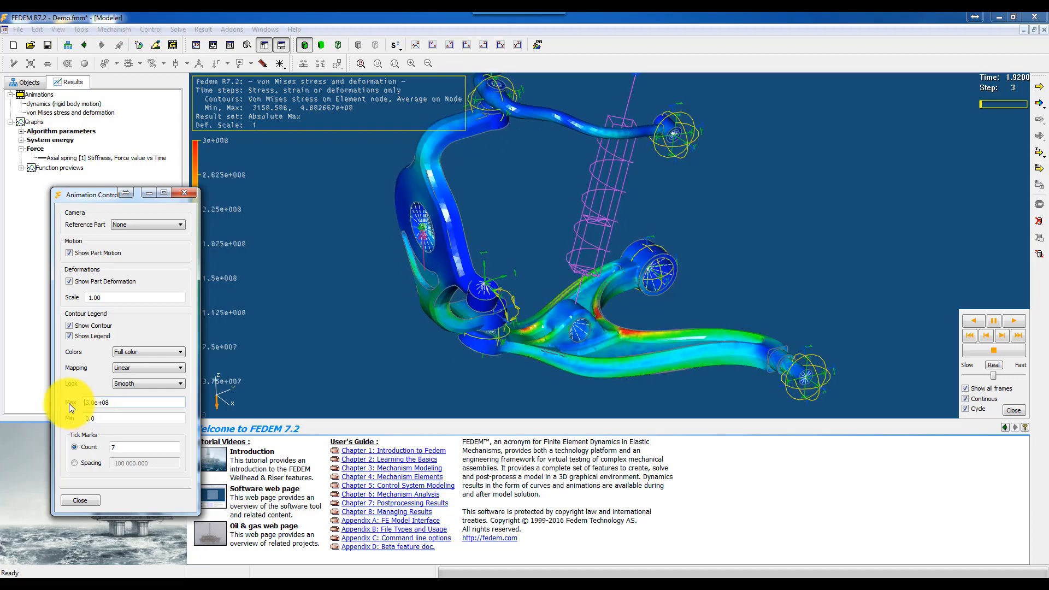
pyautogui.click(74, 501)
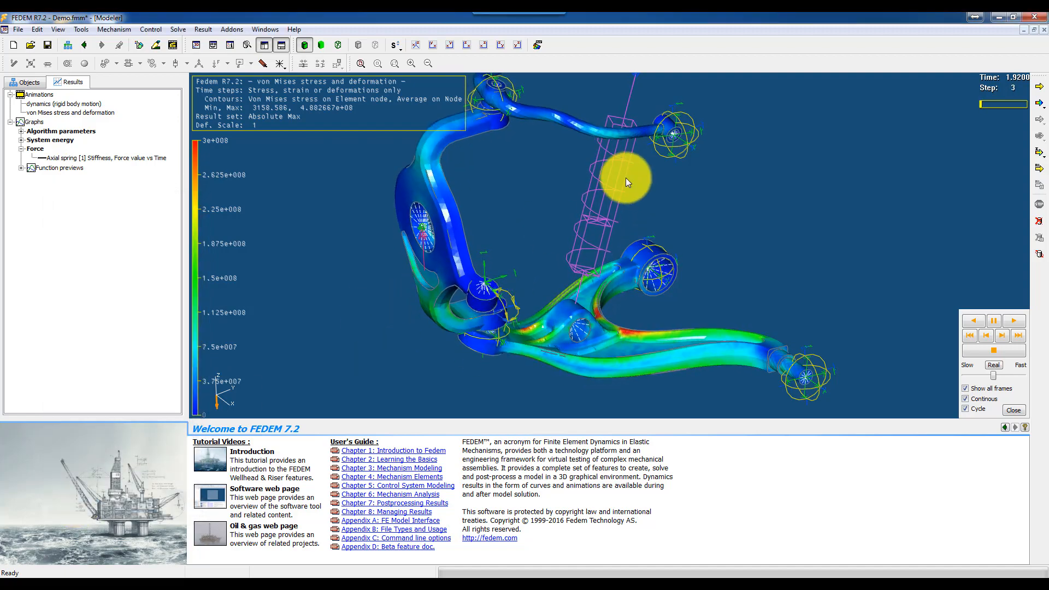
pyautogui.moveTo(538, 188)
pyautogui.mouseDown(button='middle')
pyautogui.moveTo(480, 235)
pyautogui.moveTo(524, 175)
pyautogui.moveTo(552, 176)
pyautogui.moveTo(539, 187)
pyautogui.mouseUp(button='middle')
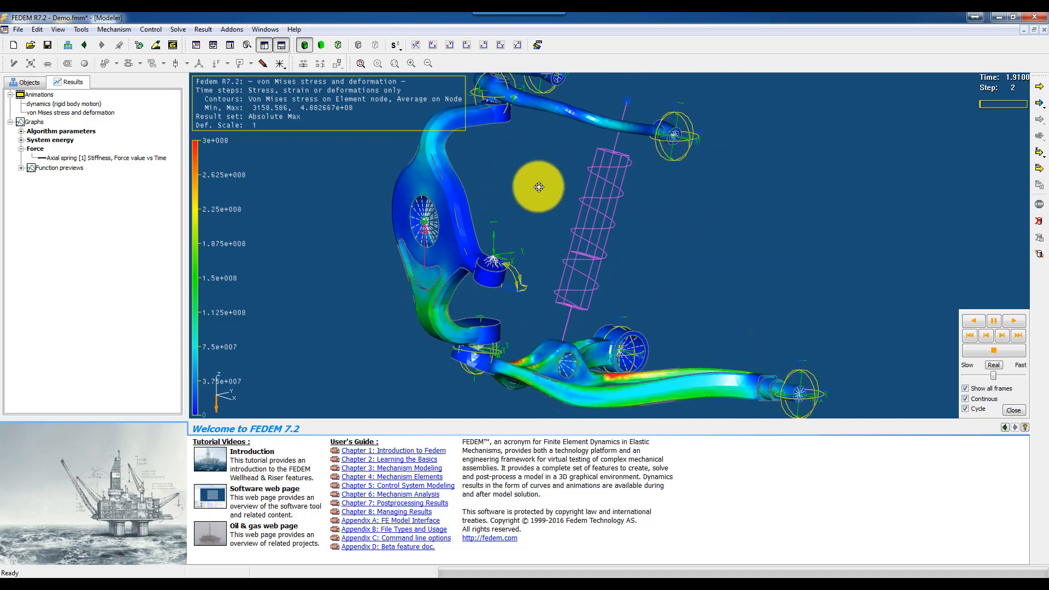